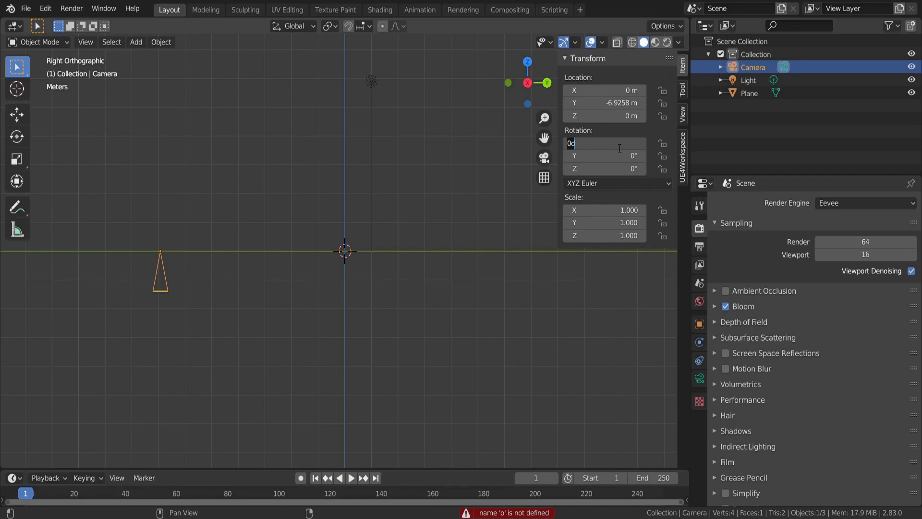
- Set the camera's X rotation to 90° and look at the plane through the camera
{"action": "key", "text": "Return"}
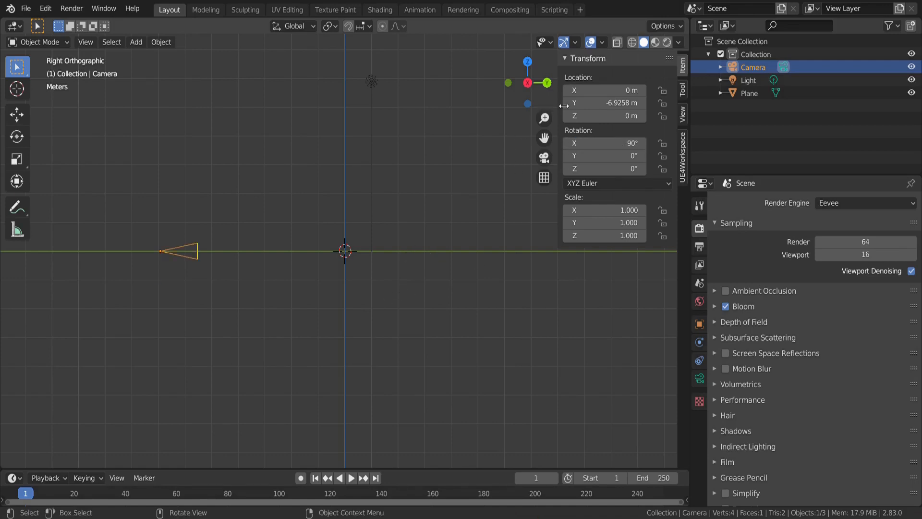
{"action": "left_click_drag", "start_coordinate": [564, 106], "coordinate": [672, 106]}
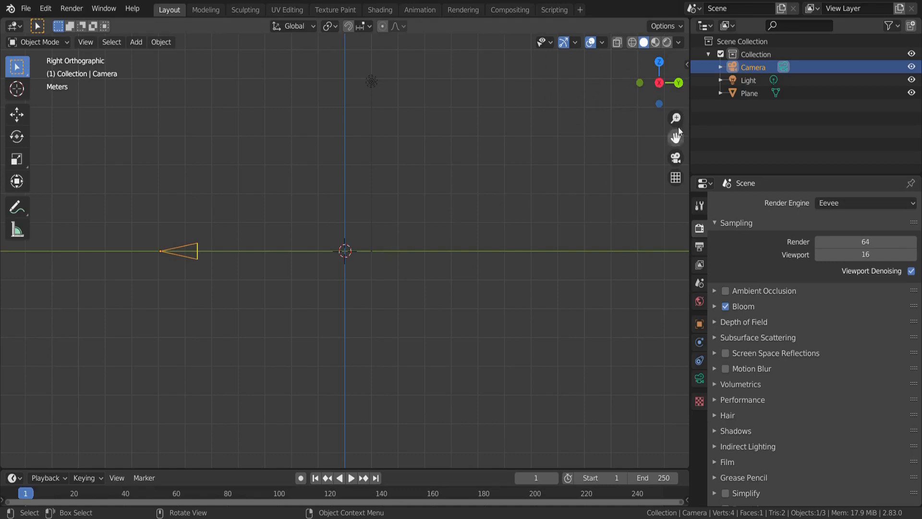
{"action": "middle_click_drag", "start_coordinate": [329, 202], "coordinate": [448, 222]}
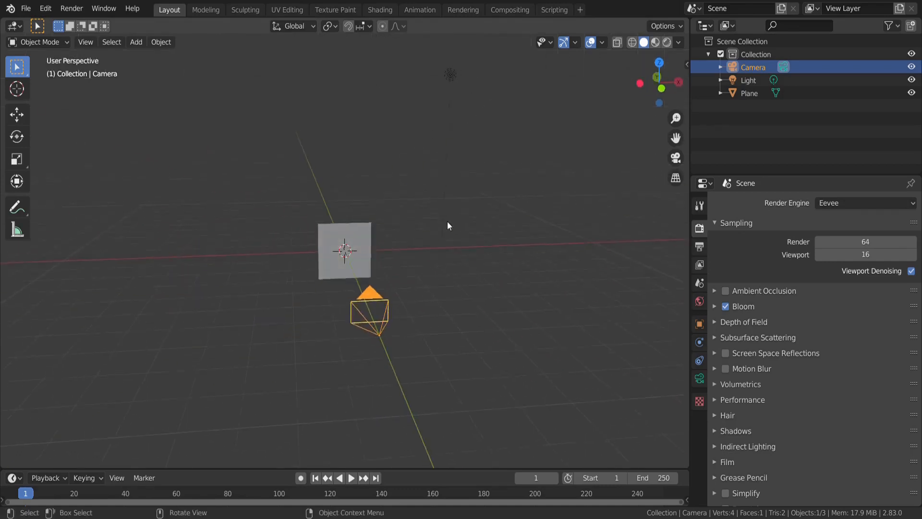
{"action": "left_click", "coordinate": [675, 158]}
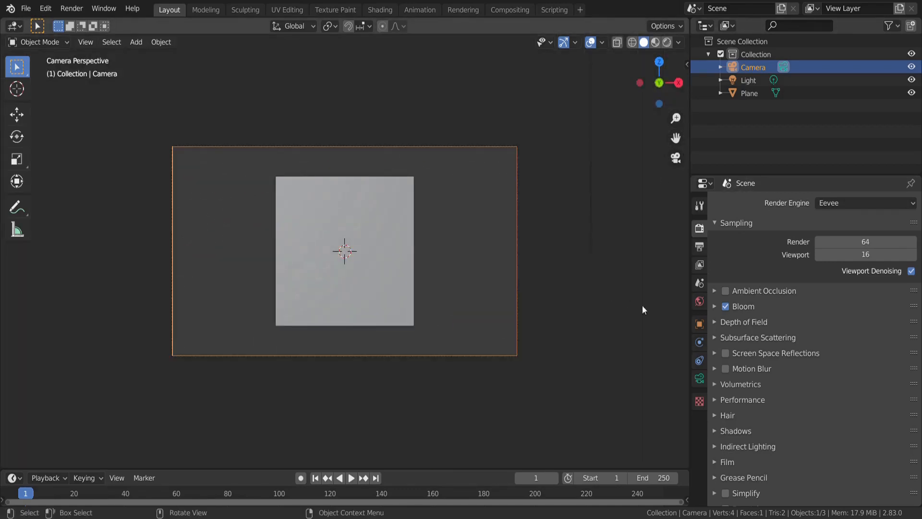
- Set the output resolution to 1080 × 1920 px and the frame rate to 30 fps
{"action": "left_click", "coordinate": [699, 264]}
{"action": "left_click", "coordinate": [699, 246]}
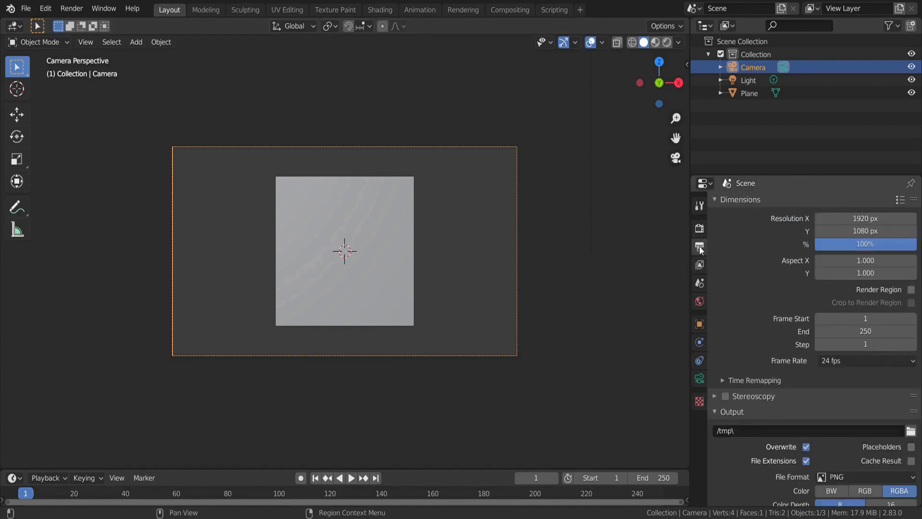
{"action": "left_click", "coordinate": [875, 219]}
{"action": "type", "text": "1080"}
{"action": "key", "text": "Tab"}
{"action": "type", "text": "1920"}
{"action": "key", "text": "Return"}
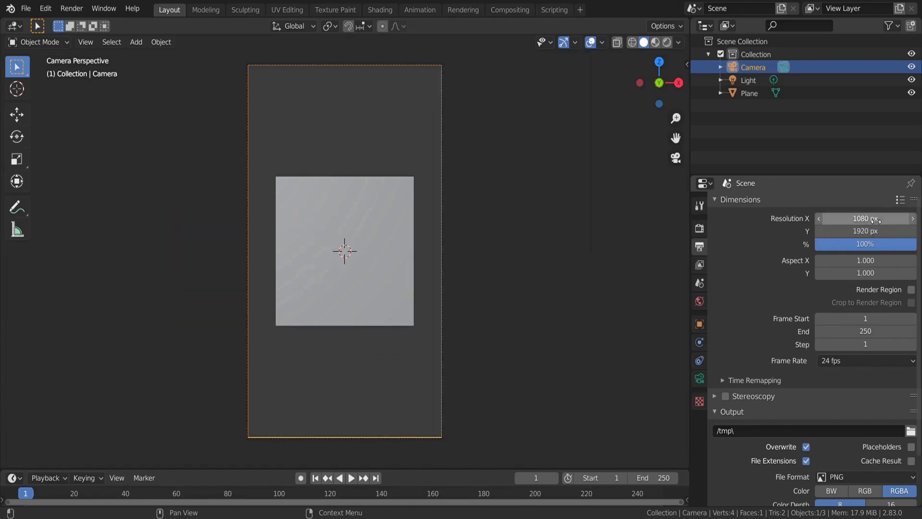
{"action": "left_click", "coordinate": [868, 364]}
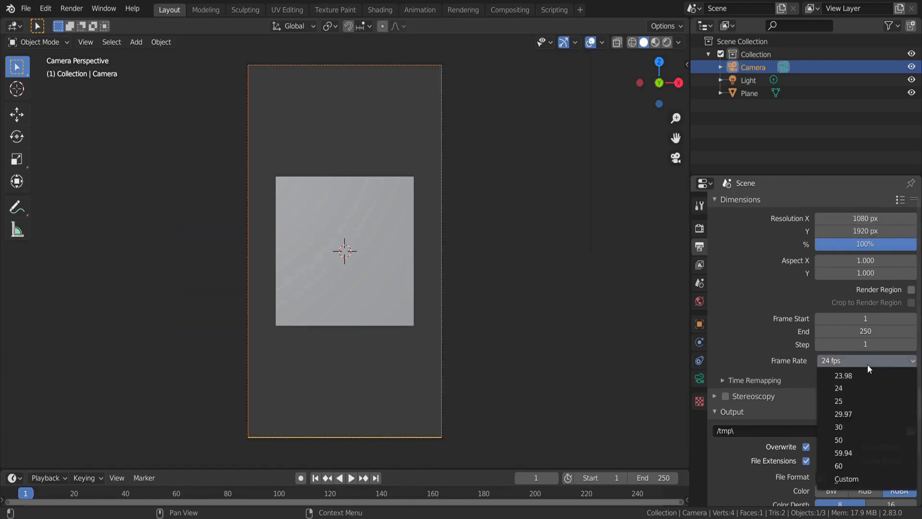
{"action": "left_click", "coordinate": [864, 427]}
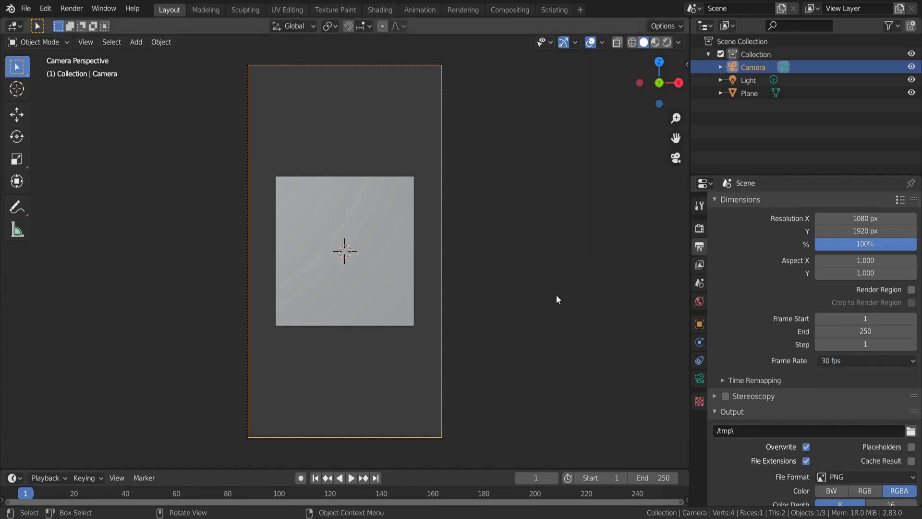
- Scale the plane up uniformly to about 3.2 times its size so it extends beyond the camera frame
{"action": "left_click", "coordinate": [357, 288]}
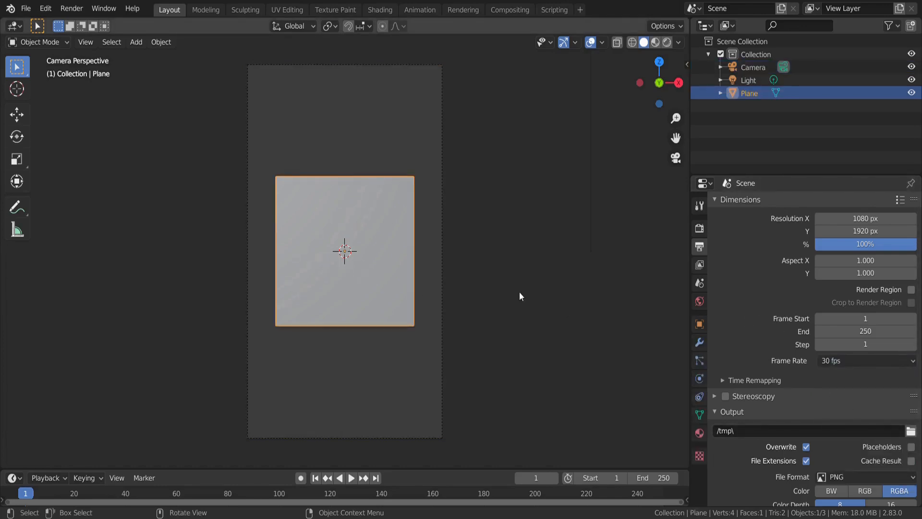
{"action": "key", "text": "s"}
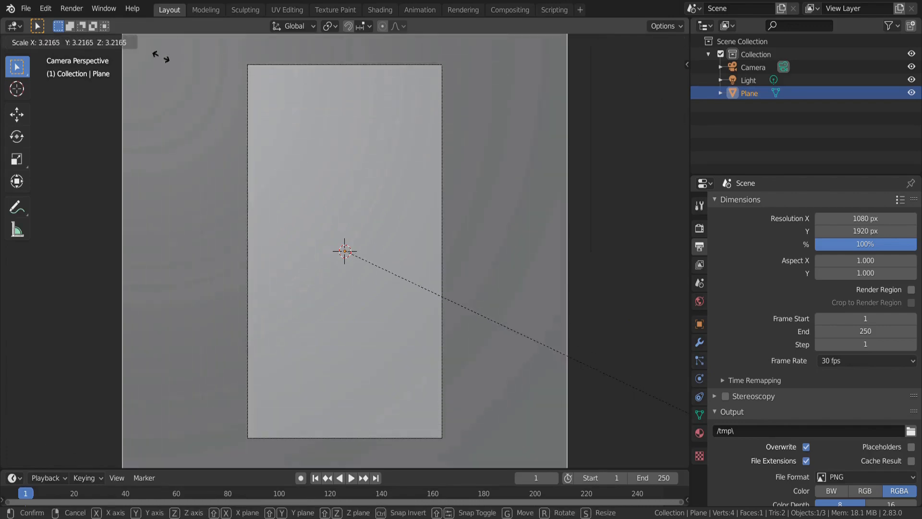
{"action": "left_click", "coordinate": [159, 53]}
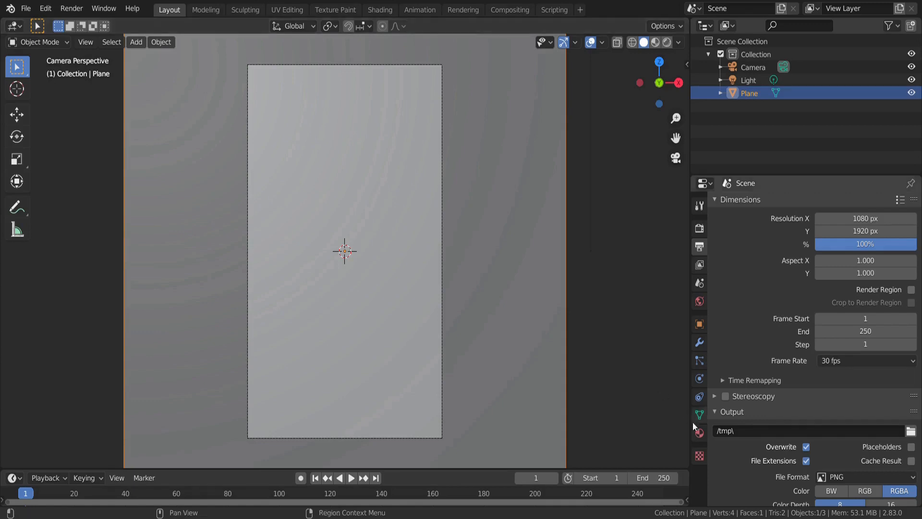
- Give the plane a new material with an Emission surface shader
{"action": "left_click", "coordinate": [699, 432]}
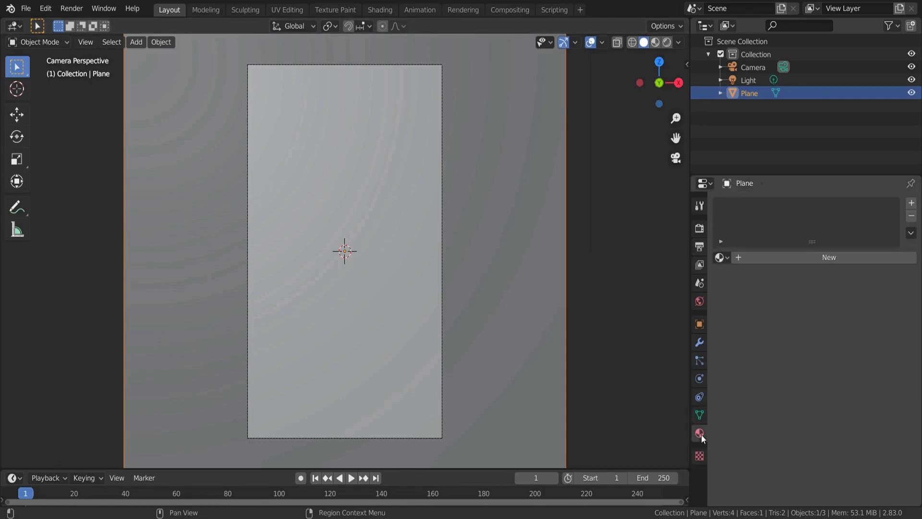
{"action": "left_click", "coordinate": [784, 257]}
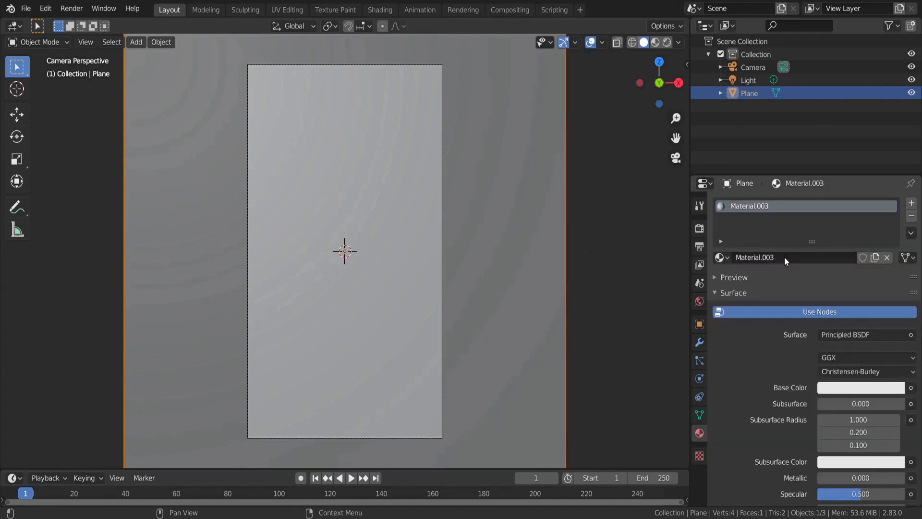
{"action": "left_click", "coordinate": [855, 334]}
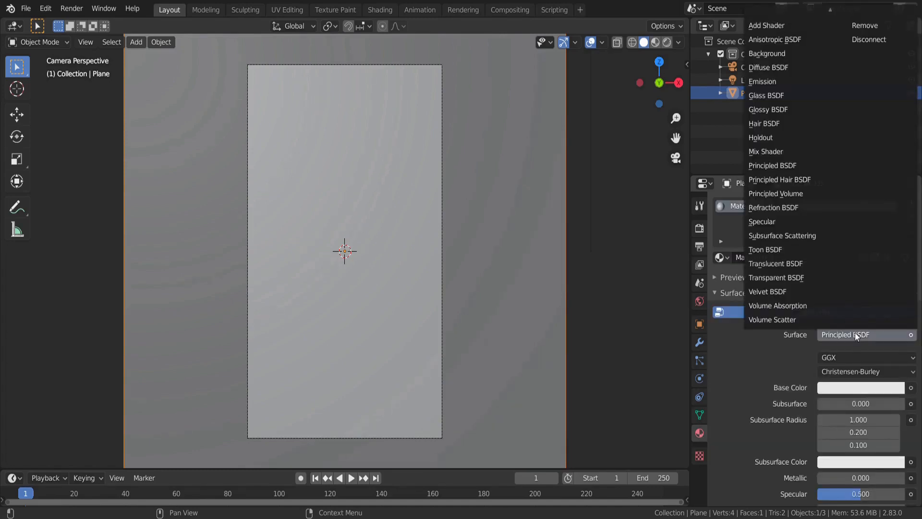
{"action": "left_click", "coordinate": [756, 82]}
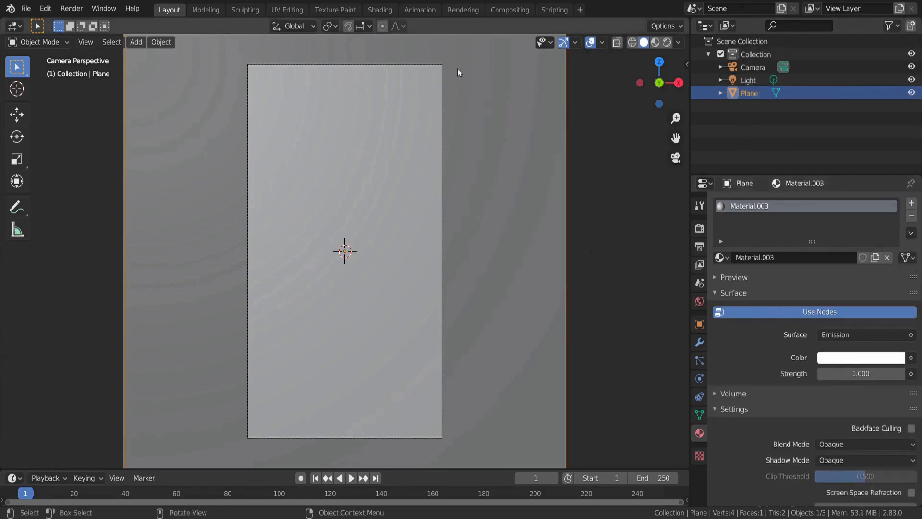
- Open the Shading workspace and show the plane in rendered shading from the camera view
{"action": "left_click", "coordinate": [380, 9]}
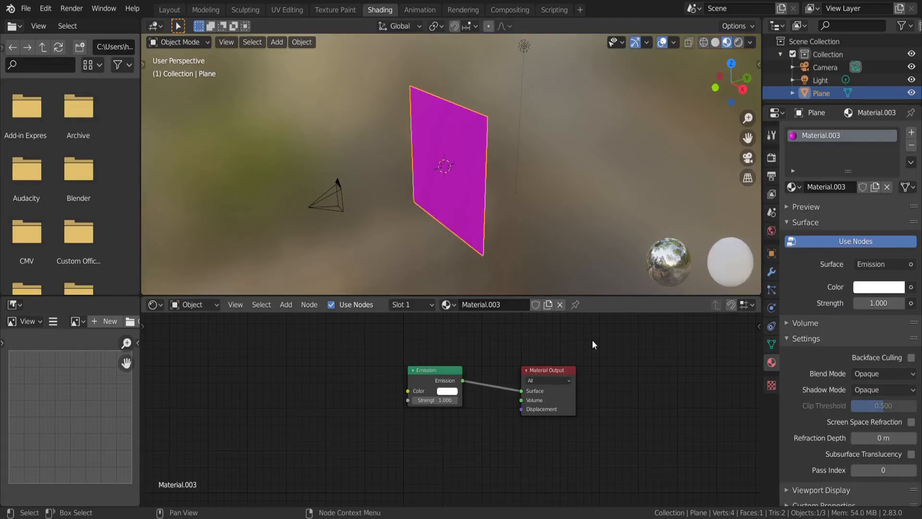
{"action": "left_click", "coordinate": [739, 43]}
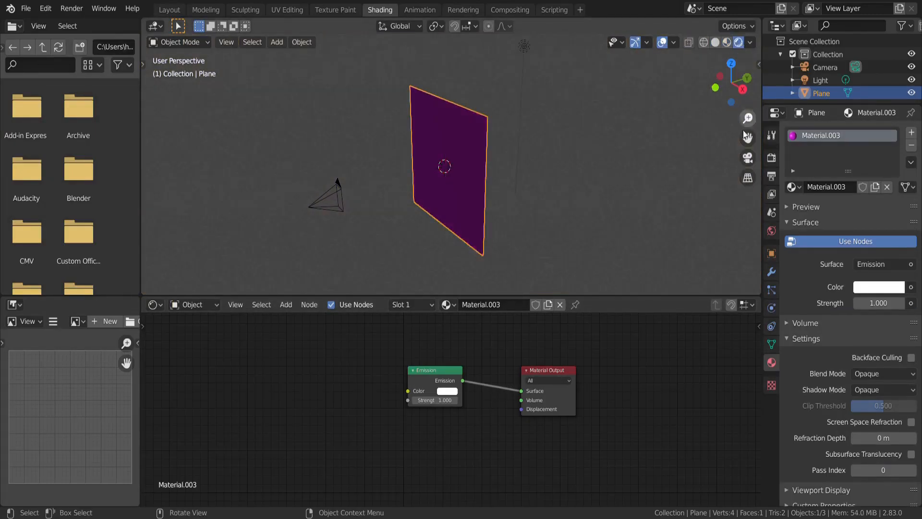
{"action": "left_click", "coordinate": [748, 157]}
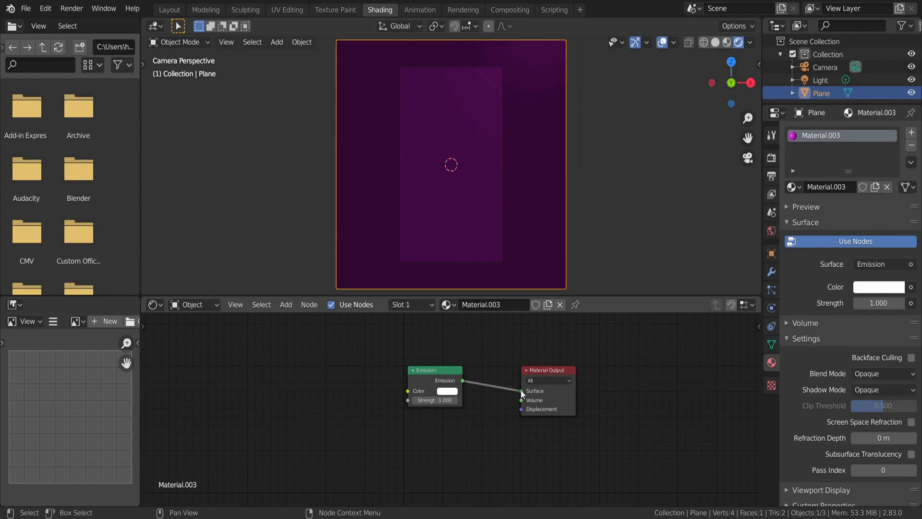
- Detach the Emission shader from the Material Output and reconnect it to the Surface input
{"action": "left_click_drag", "start_coordinate": [521, 389], "coordinate": [471, 386]}
{"action": "left_click", "coordinate": [448, 378]}
{"action": "left_click_drag", "start_coordinate": [463, 380], "coordinate": [521, 391]}
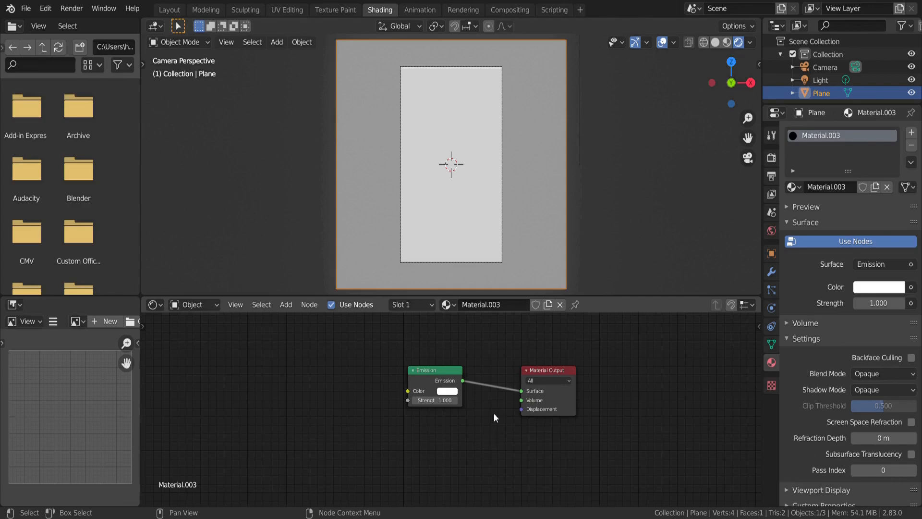
- Add an Image Texture node with the movie 0001-0105.avi and connect its Color output to the Emission Color input
{"action": "left_click", "coordinate": [286, 305]}
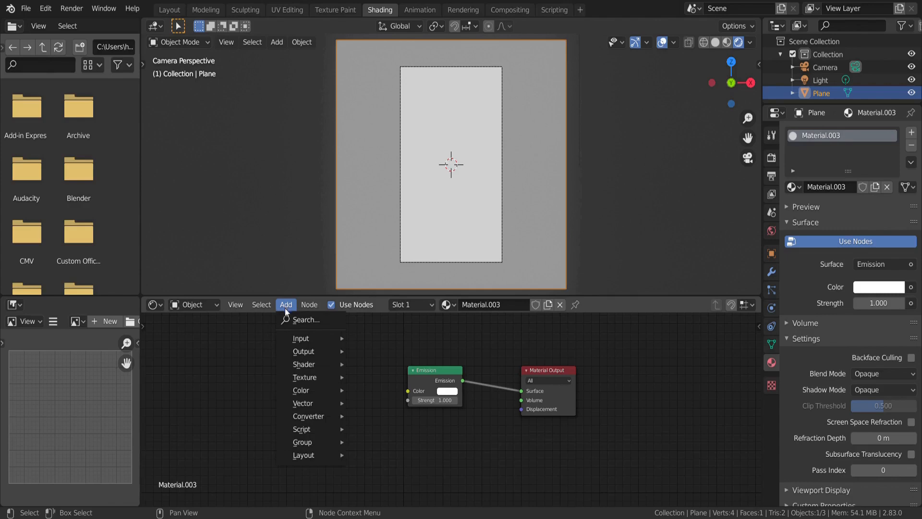
{"action": "mouse_move", "coordinate": [308, 379]}
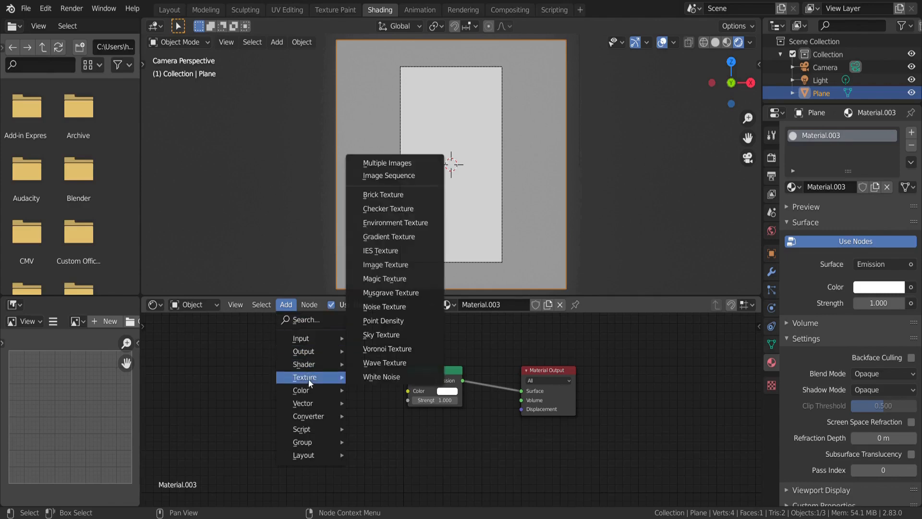
{"action": "left_click", "coordinate": [387, 267]}
{"action": "left_click", "coordinate": [283, 358]}
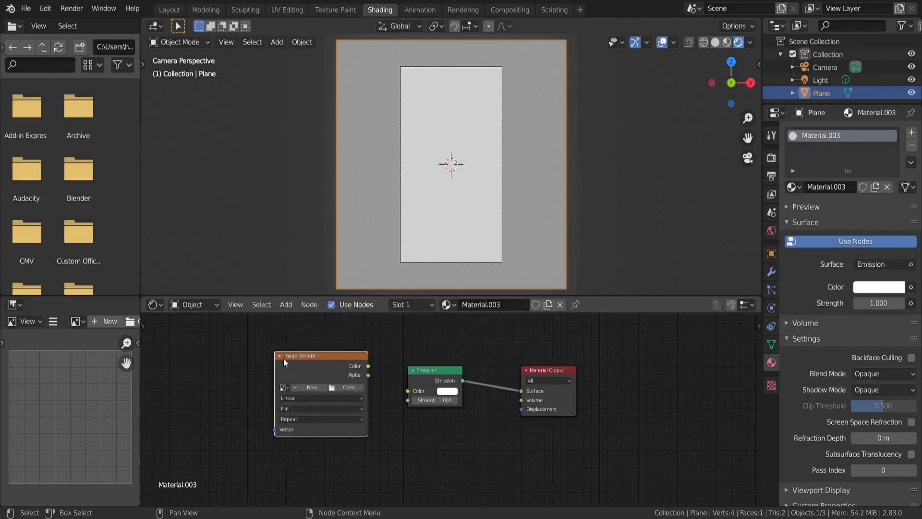
{"action": "left_click", "coordinate": [344, 388]}
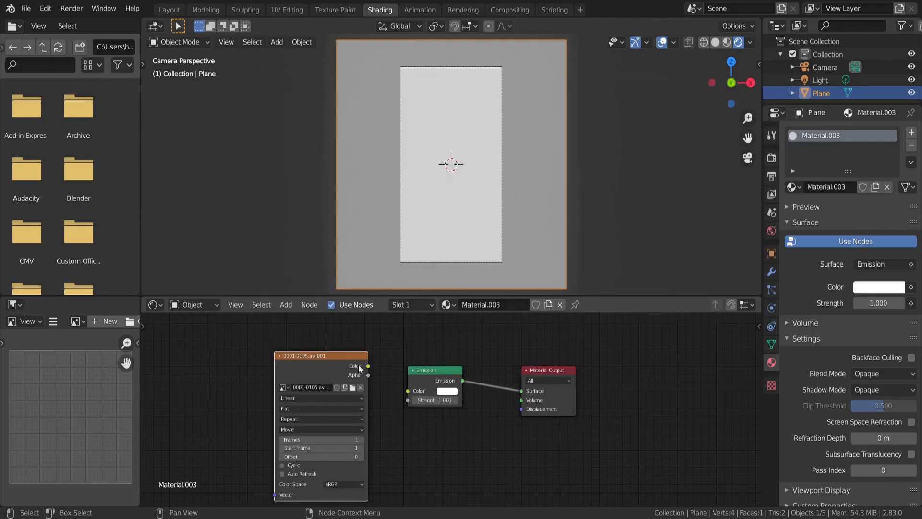
{"action": "left_click_drag", "start_coordinate": [346, 355], "coordinate": [407, 391]}
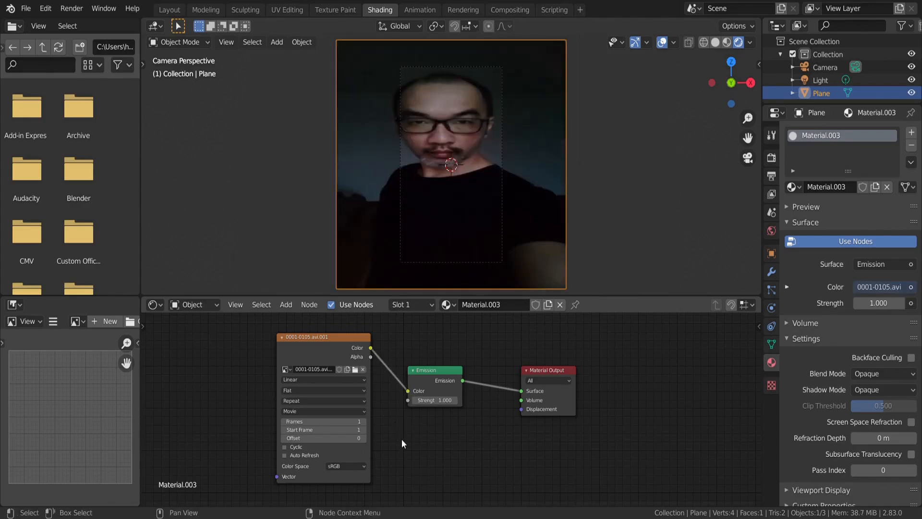
- Add a Texture Coordinate node beside the movie texture and connect its Window output to the texture's Vector input
{"action": "left_click", "coordinate": [280, 307]}
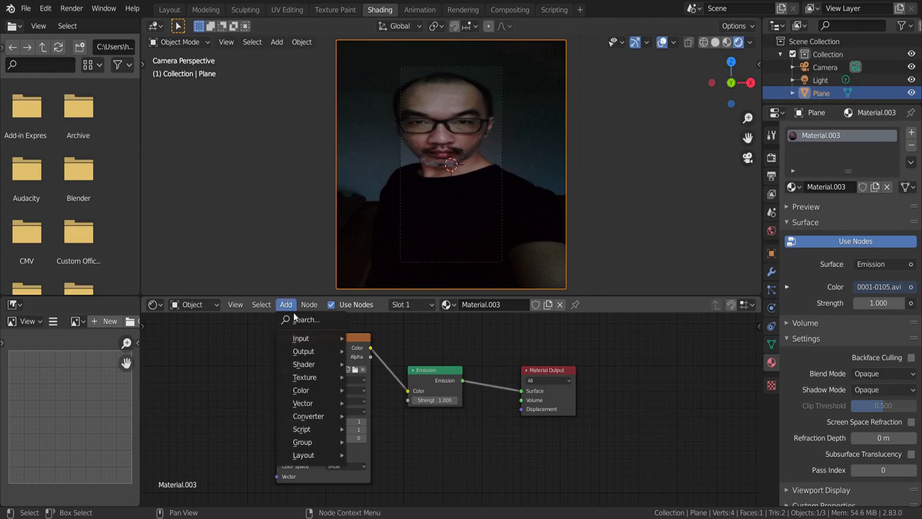
{"action": "left_click", "coordinate": [299, 319]}
{"action": "type", "text": "textu"}
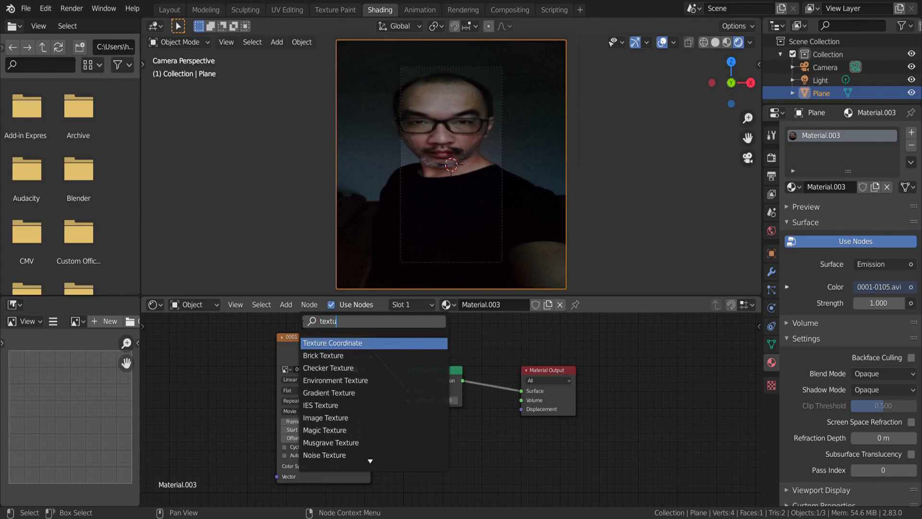
{"action": "key", "text": "Return"}
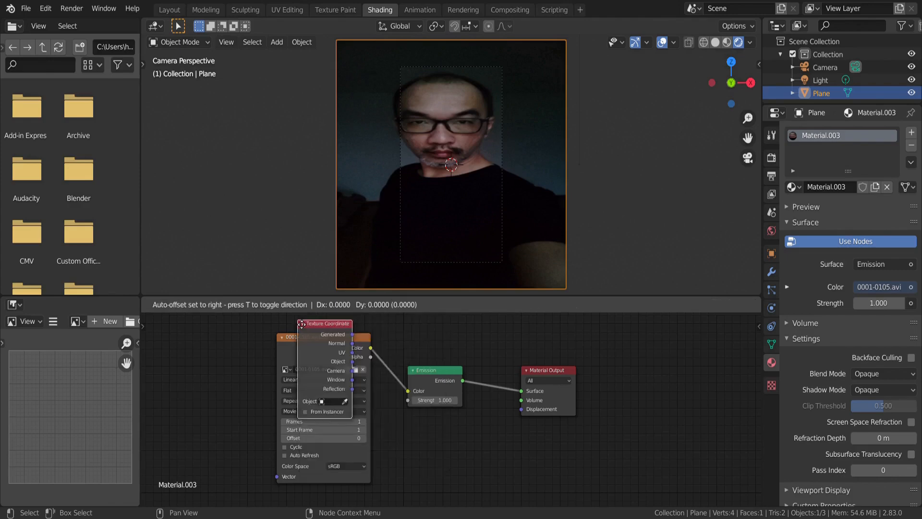
{"action": "left_click", "coordinate": [197, 361]}
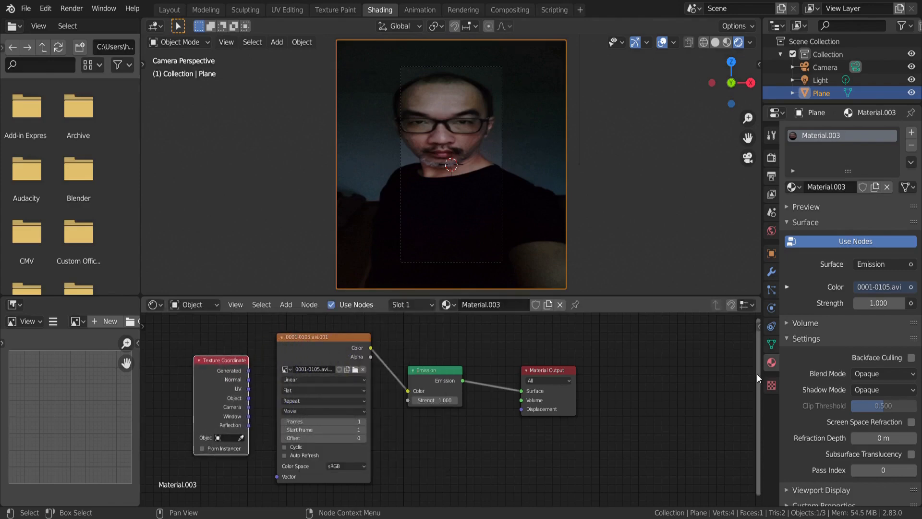
{"action": "left_click_drag", "start_coordinate": [249, 415], "coordinate": [273, 477]}
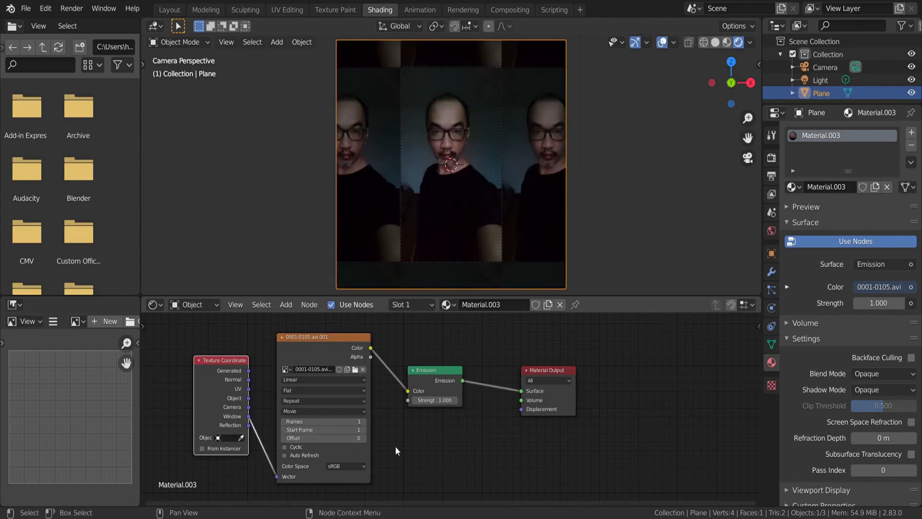
- Enable Auto Refresh on the movie texture, set its extension to Clip and its frame count to 150
{"action": "left_click", "coordinate": [284, 455]}
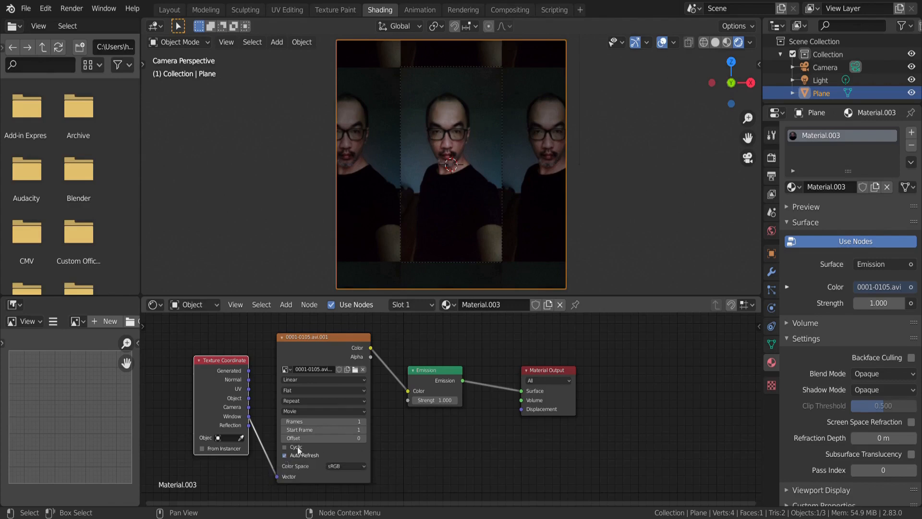
{"action": "left_click", "coordinate": [348, 402]}
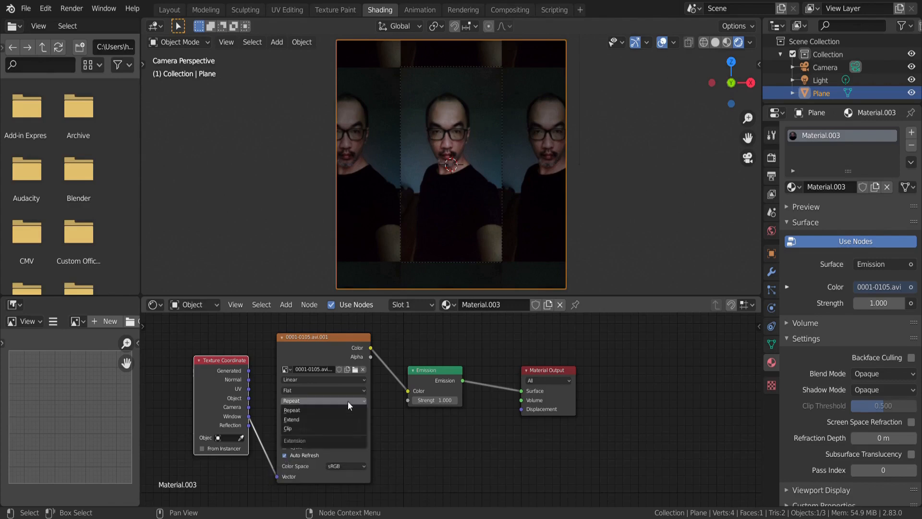
{"action": "left_click", "coordinate": [347, 429]}
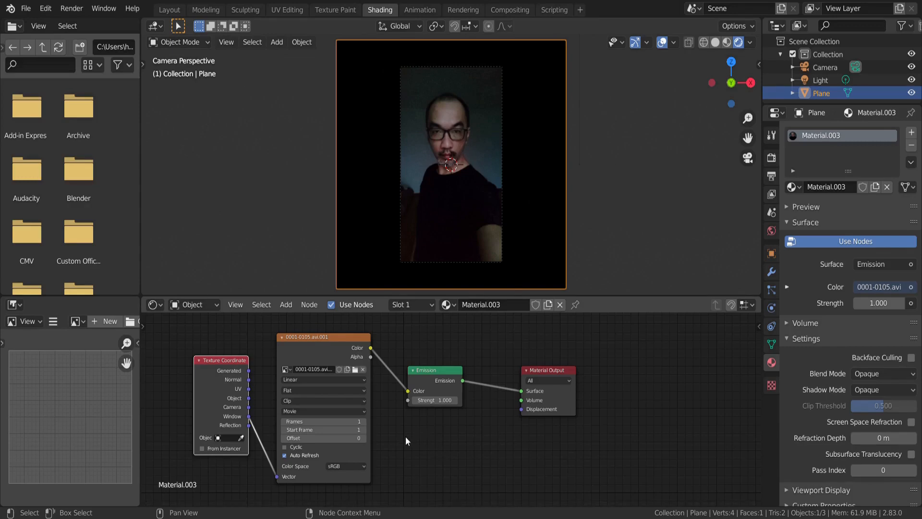
{"action": "left_click", "coordinate": [358, 422]}
{"action": "type", "text": "150"}
{"action": "key", "text": "Return"}
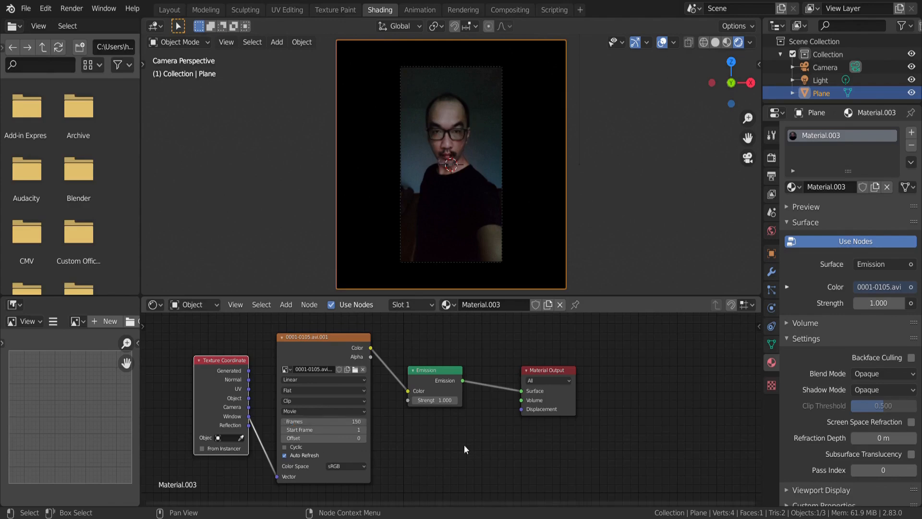
- Rename the plane's material to Material.Video
{"action": "left_click", "coordinate": [849, 187]}
{"action": "key", "text": "BackSpace"}
{"action": "key", "text": "BackSpace"}
{"action": "key", "text": "BackSpace"}
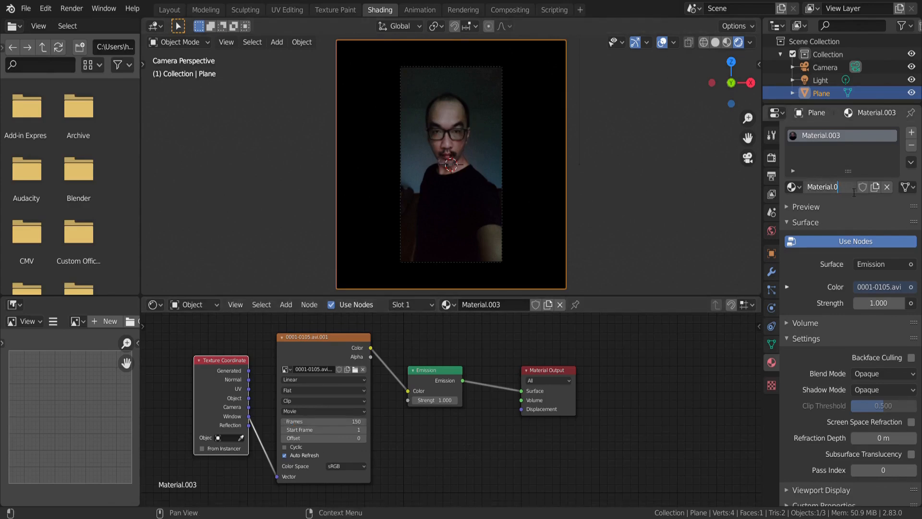
{"action": "type", "text": "Video"}
{"action": "key", "text": "Return"}
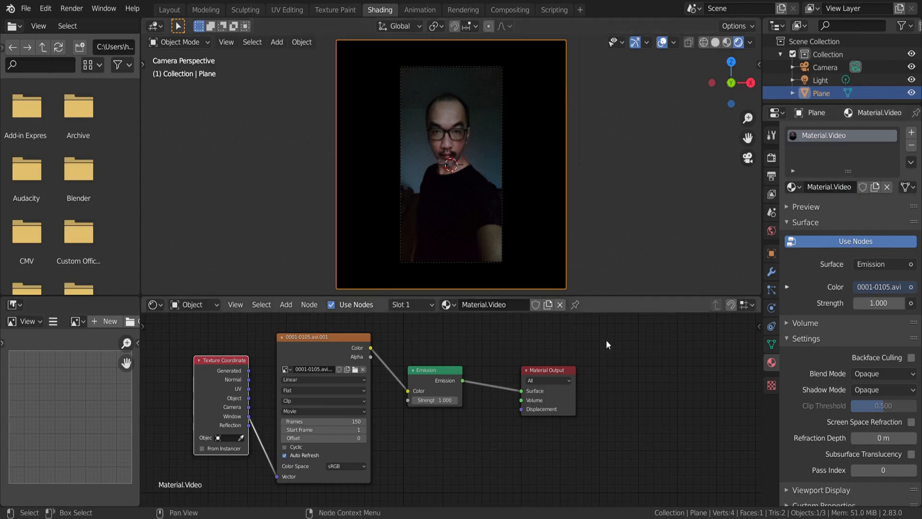
- Undo the last rename of the plane's material
{"action": "key", "text": "ctrl+z"}
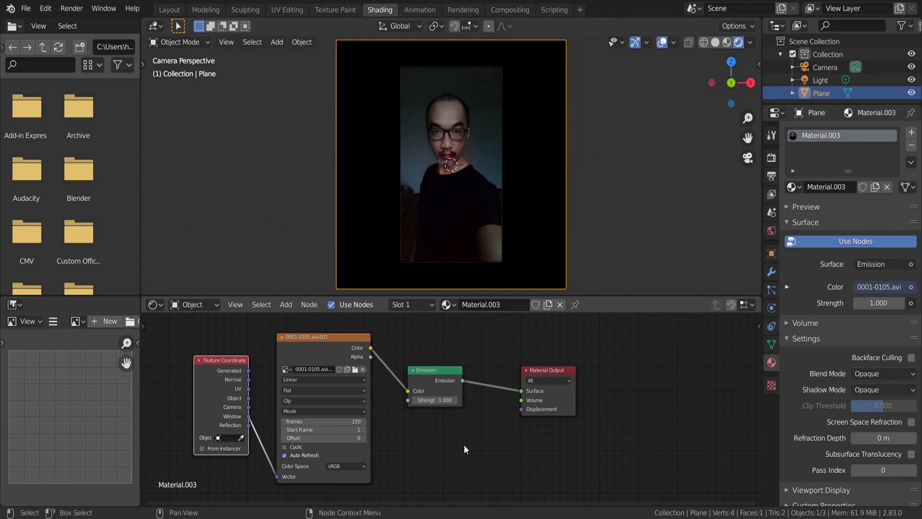
- Play the animation in the Layout workspace with a taller timeline, and scrub the playhead to frame 104
{"action": "left_click", "coordinate": [173, 10]}
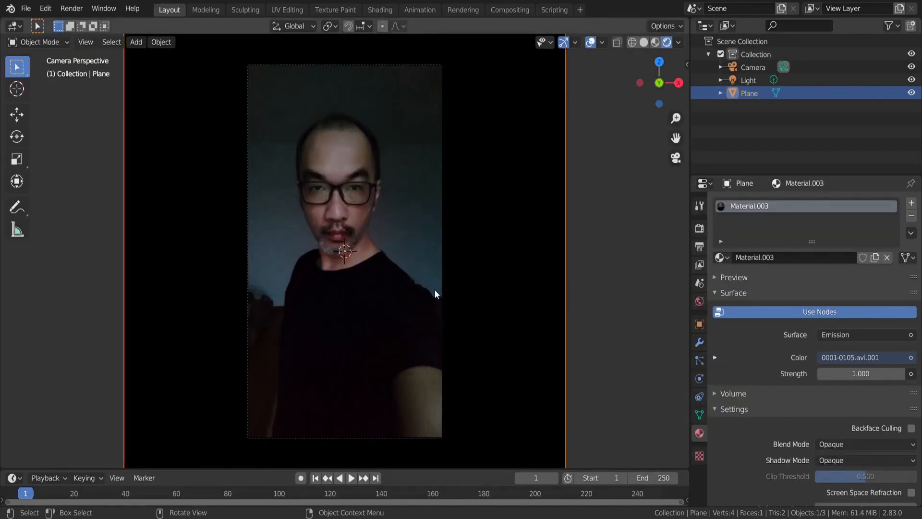
{"action": "key", "text": "space"}
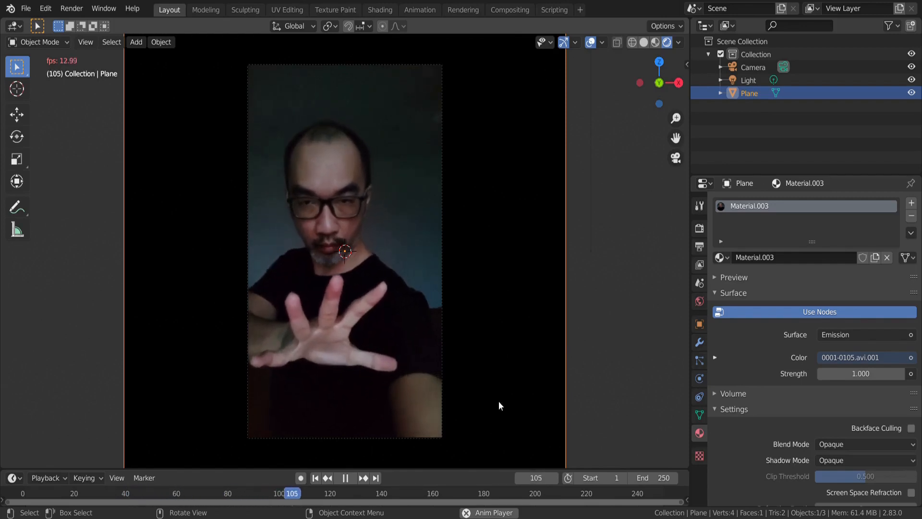
{"action": "key", "text": "space"}
{"action": "left_click_drag", "start_coordinate": [483, 468], "coordinate": [482, 440]}
{"action": "key", "text": "space"}
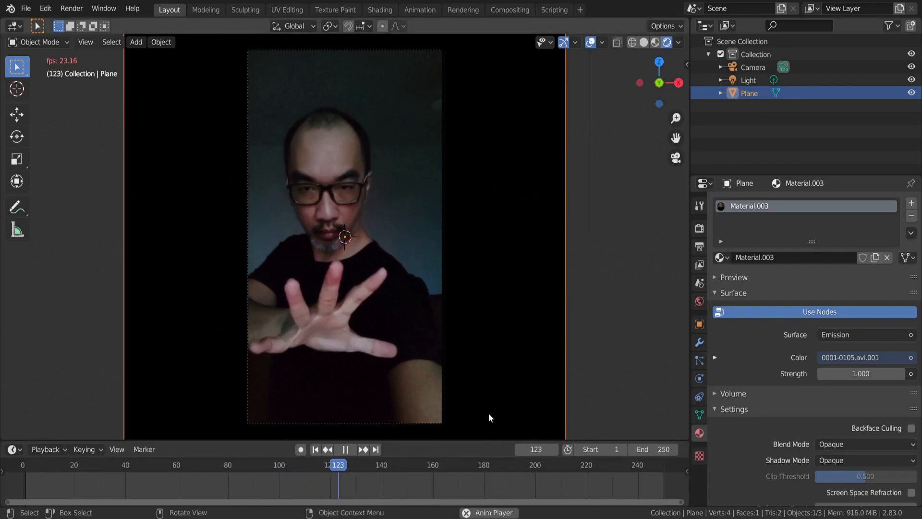
{"action": "key", "text": "space"}
{"action": "left_click_drag", "start_coordinate": [338, 464], "coordinate": [269, 467]}
{"action": "key", "text": "space"}
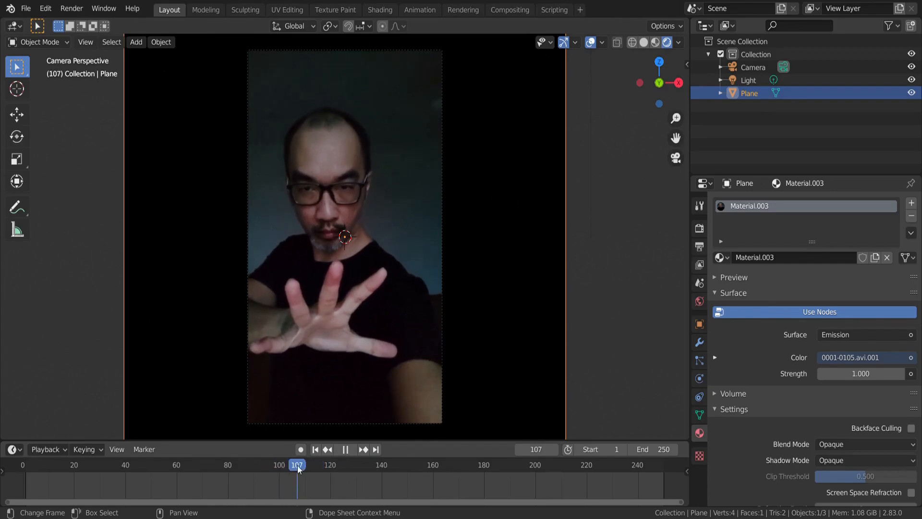
{"action": "left_click_drag", "start_coordinate": [292, 466], "coordinate": [290, 465]}
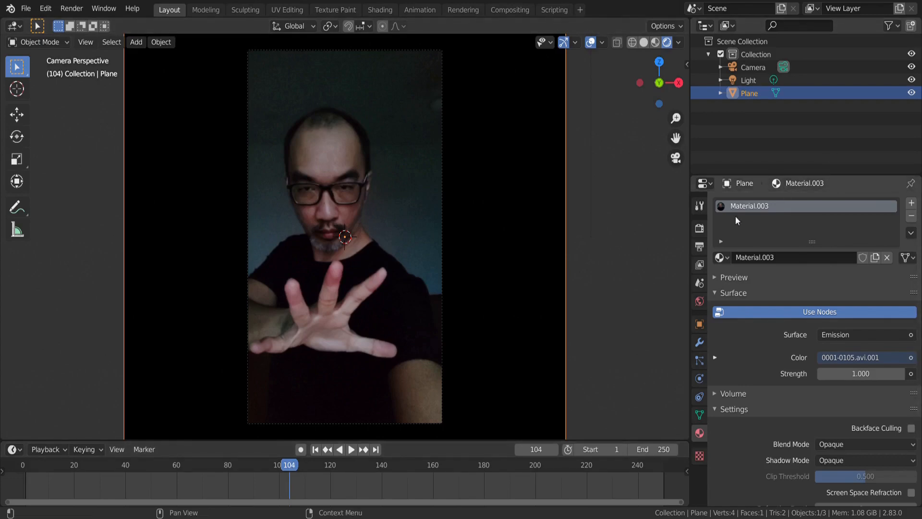
- Set the scene's end frame to 104 in the output dimensions
{"action": "left_click", "coordinate": [699, 229]}
{"action": "left_click", "coordinate": [699, 245]}
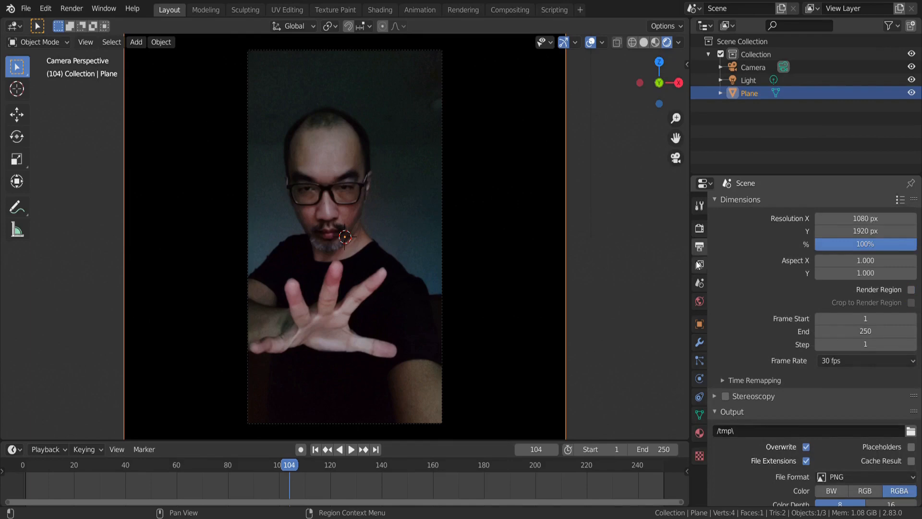
{"action": "left_click", "coordinate": [880, 337]}
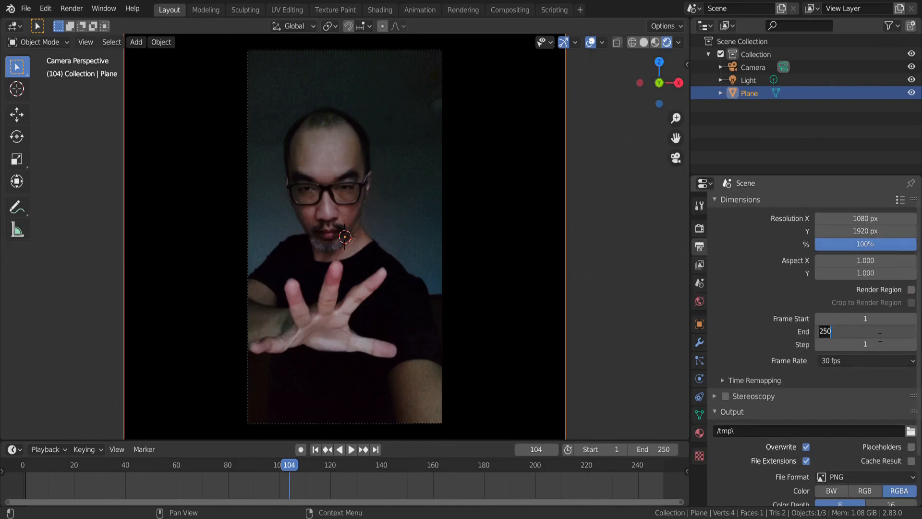
{"action": "type", "text": "104"}
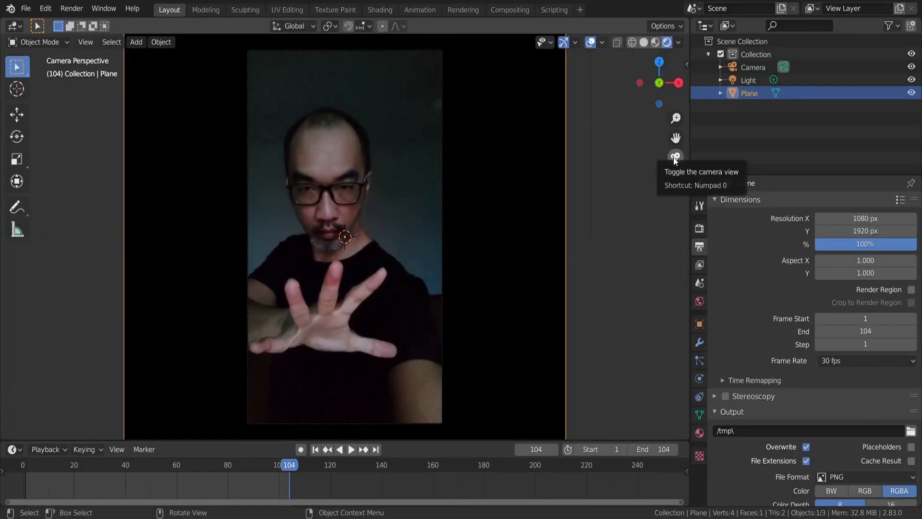
- In the right orthographic view, move the light down onto the Y axis line, between the camera and the plane
{"action": "left_click", "coordinate": [675, 158]}
{"action": "scroll", "coordinate": [583, 246], "scroll_direction": "down", "scroll_amount": 3}
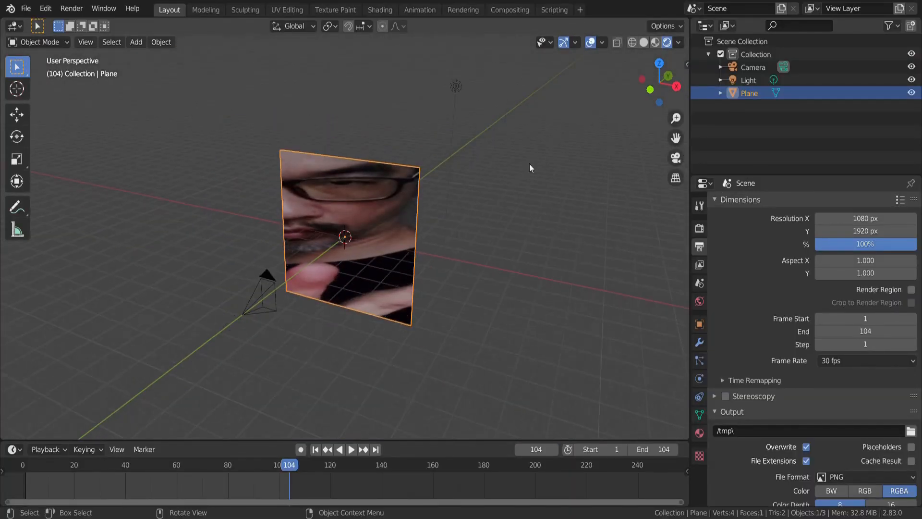
{"action": "left_click", "coordinate": [454, 88]}
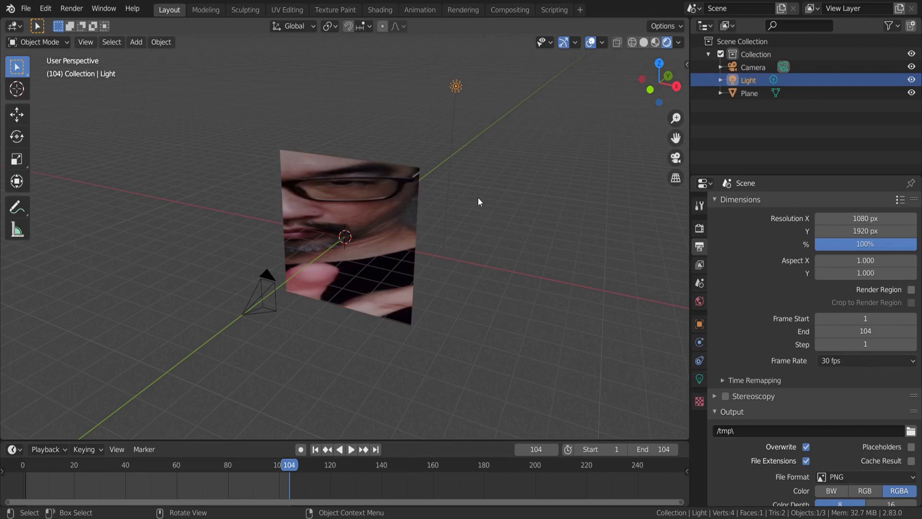
{"action": "left_click", "coordinate": [677, 85]}
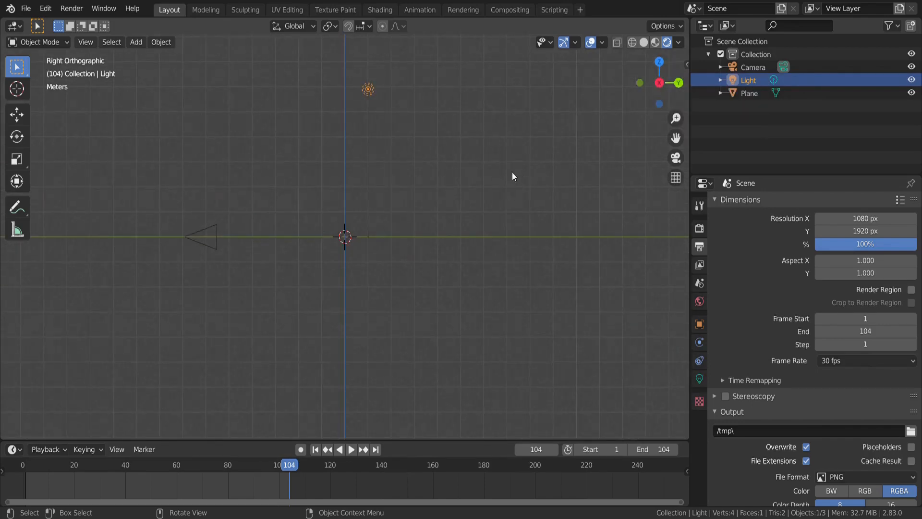
{"action": "key", "text": "g"}
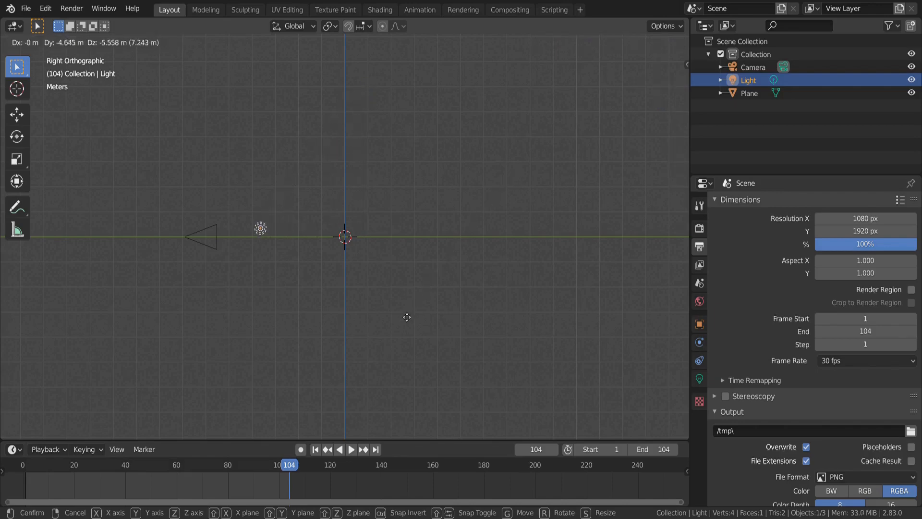
{"action": "left_click", "coordinate": [434, 324]}
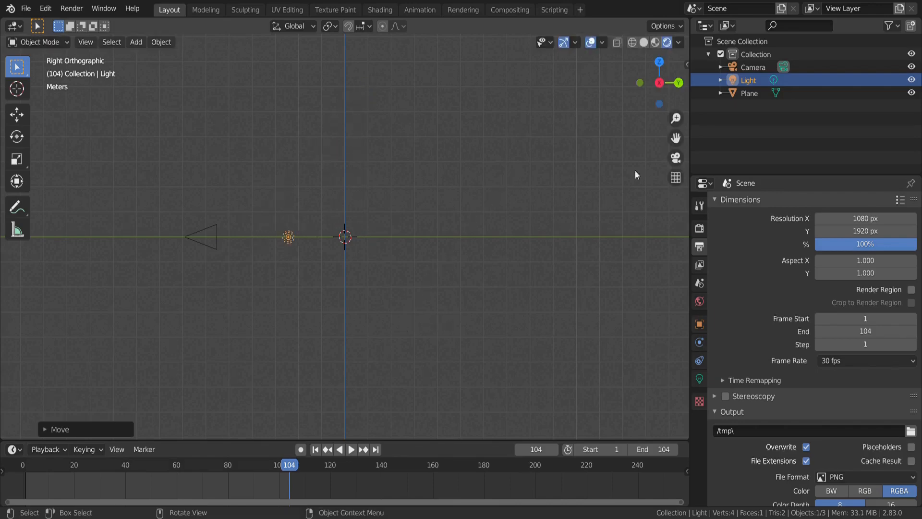
- In the top orthographic view, move the light onto the camera's center line in front of the plane, and return to the camera view
{"action": "left_click", "coordinate": [661, 62]}
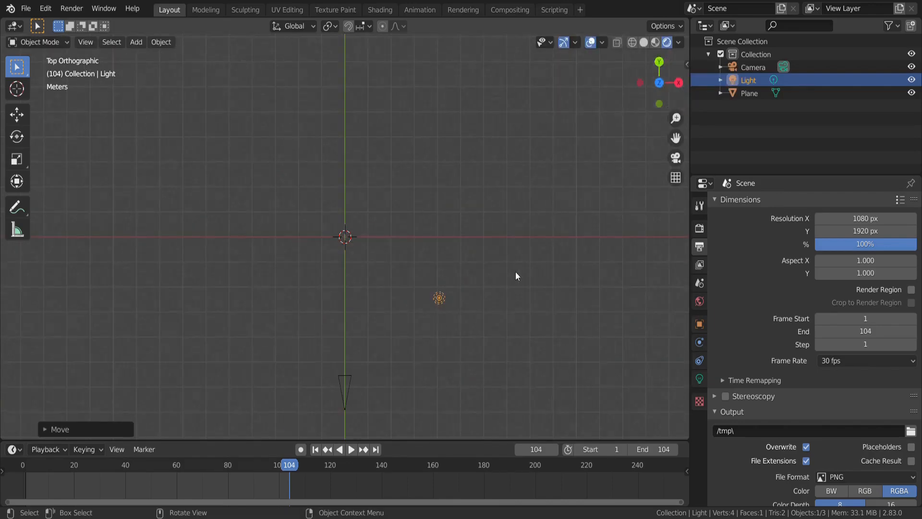
{"action": "key", "text": "g"}
{"action": "left_click", "coordinate": [424, 278]}
{"action": "left_click", "coordinate": [676, 157]}
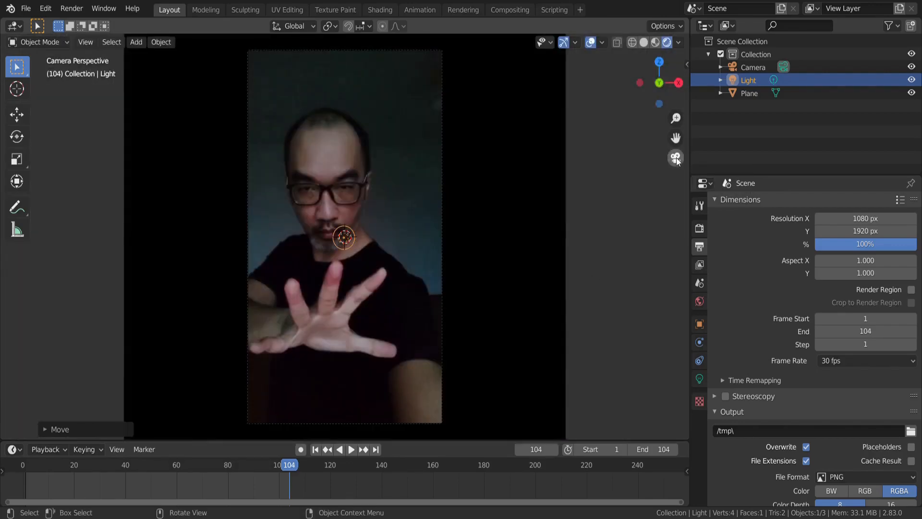
- Set the point light's color to light blue and its power to 20000 W
{"action": "left_click", "coordinate": [699, 379]}
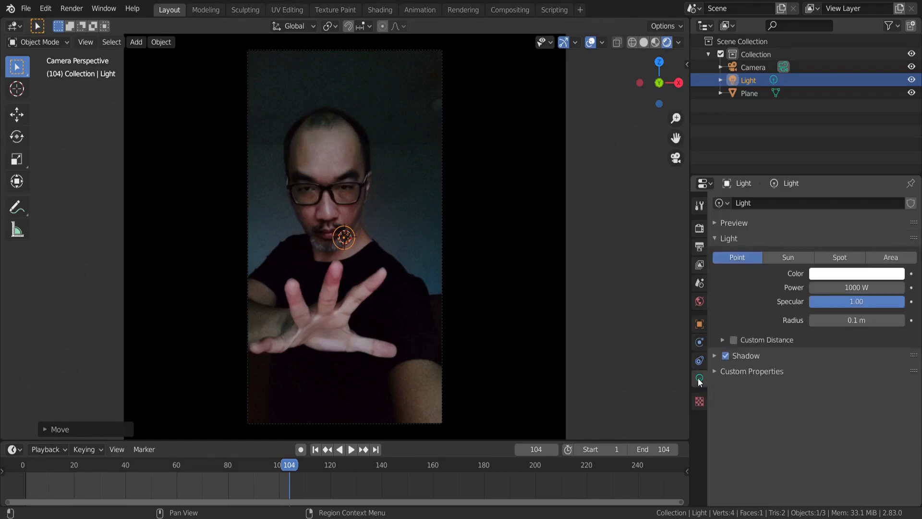
{"action": "left_click", "coordinate": [848, 277]}
{"action": "left_click", "coordinate": [848, 130]}
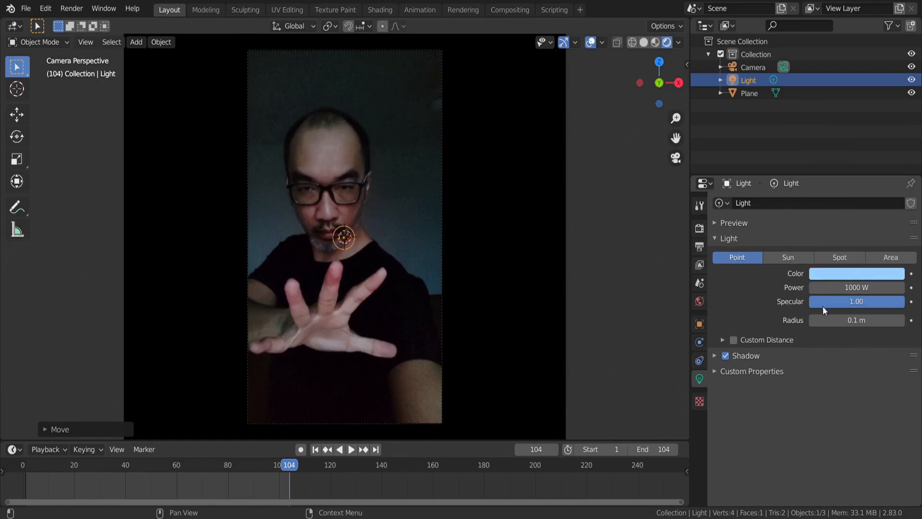
{"action": "left_click", "coordinate": [840, 288]}
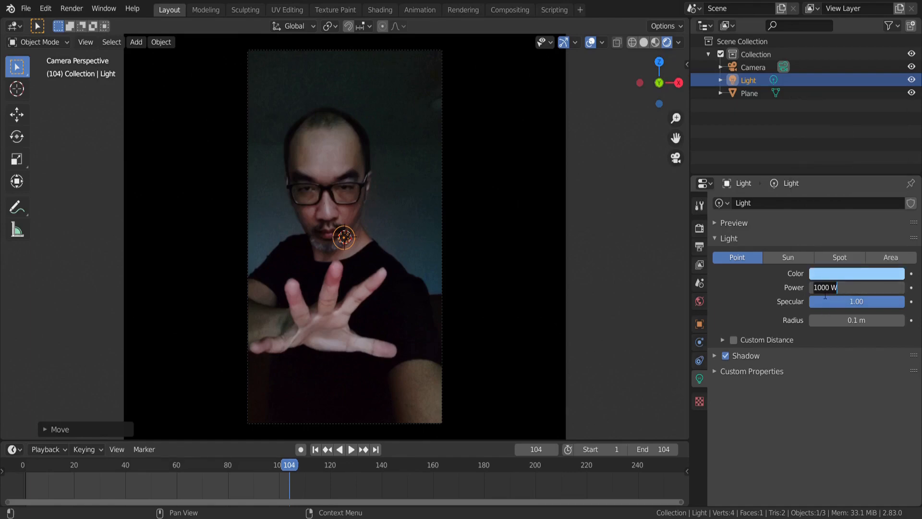
{"action": "left_click", "coordinate": [818, 289]}
{"action": "key", "text": "BackSpace"}
{"action": "type", "text": "20"}
{"action": "key", "text": "Return"}
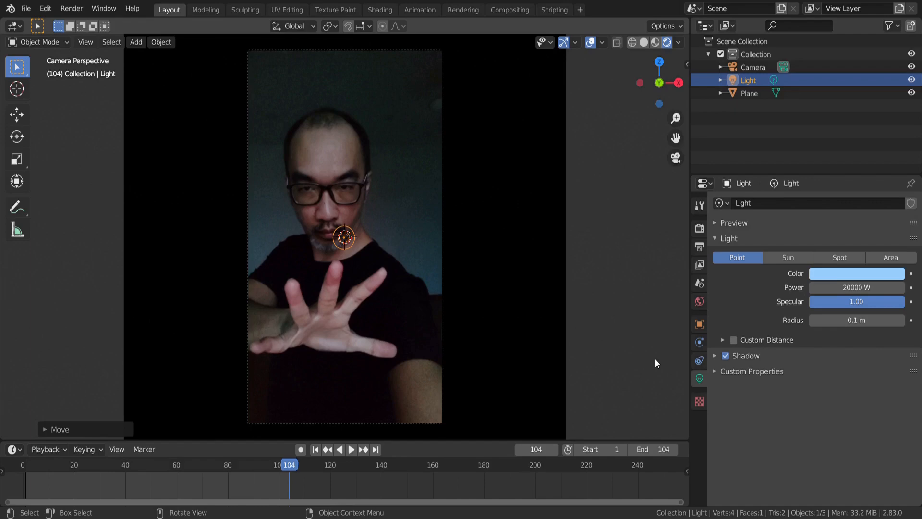
- Show the plane's material nodes in the Shading workspace with rendered viewport shading, and move the Emission node lower
{"action": "left_click", "coordinate": [380, 9]}
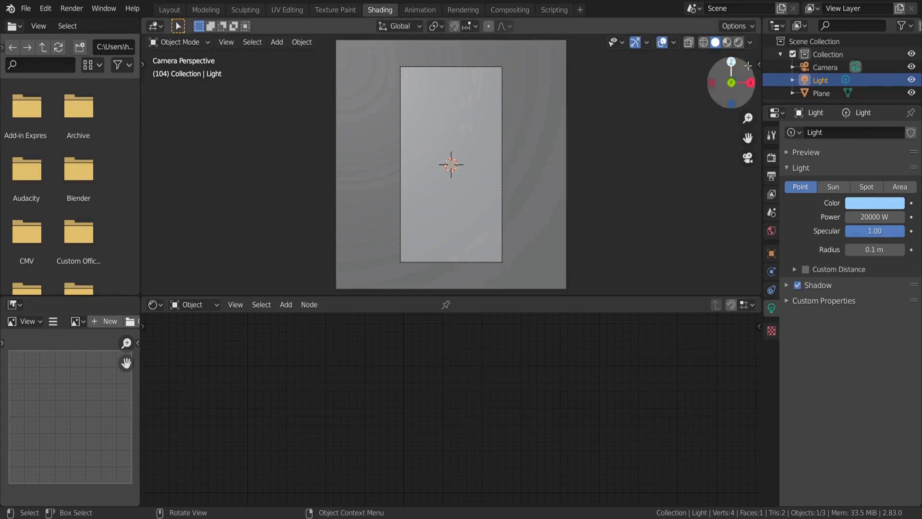
{"action": "left_click", "coordinate": [738, 42]}
{"action": "left_click", "coordinate": [531, 117]}
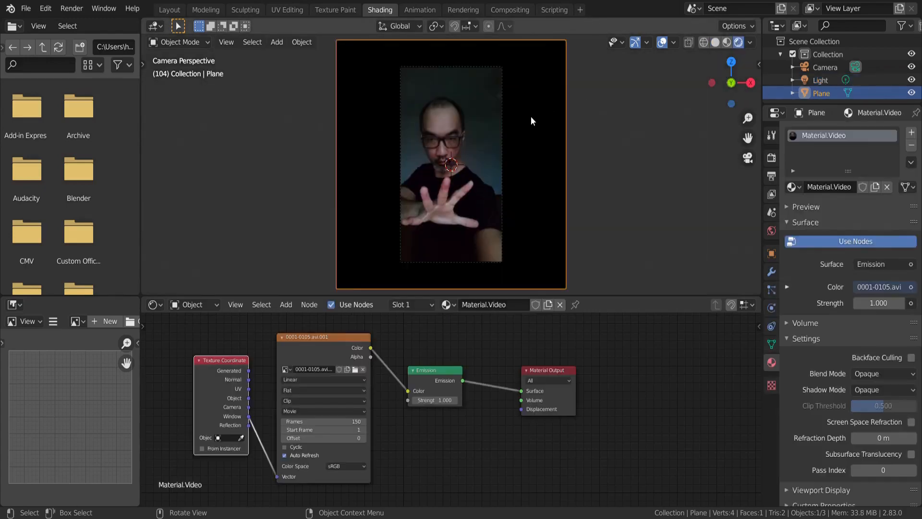
{"action": "left_click_drag", "start_coordinate": [433, 368], "coordinate": [454, 402]}
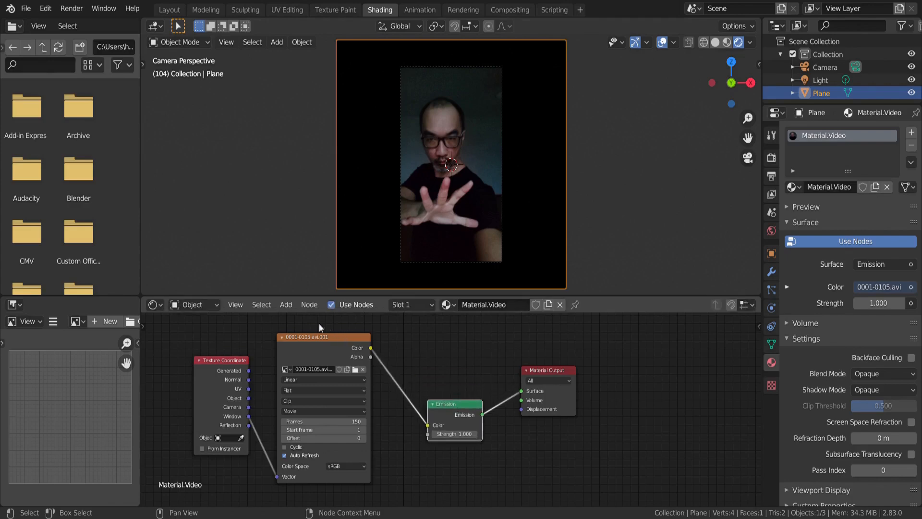
- Add a Diffuse BSDF node above Emission, feed the movie texture's Color into it and connect its BSDF output to the Material Output Surface
{"action": "left_click", "coordinate": [287, 304]}
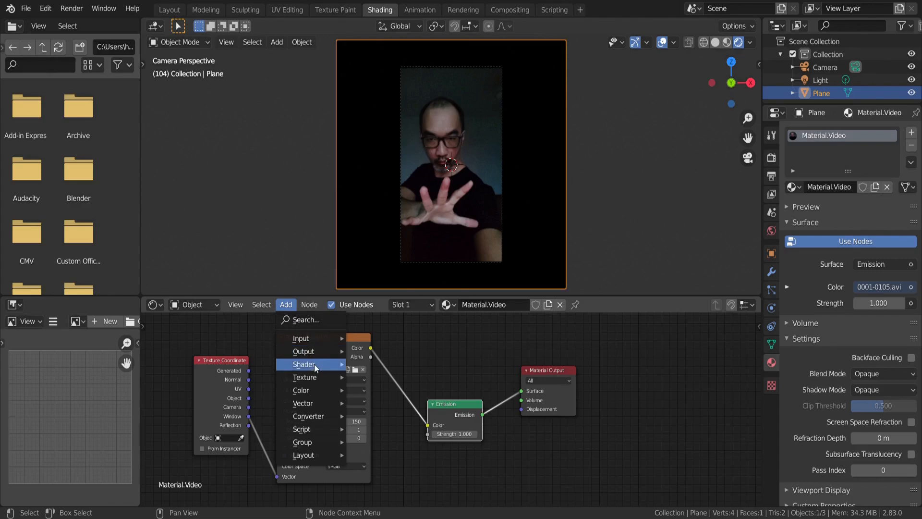
{"action": "mouse_move", "coordinate": [314, 365]}
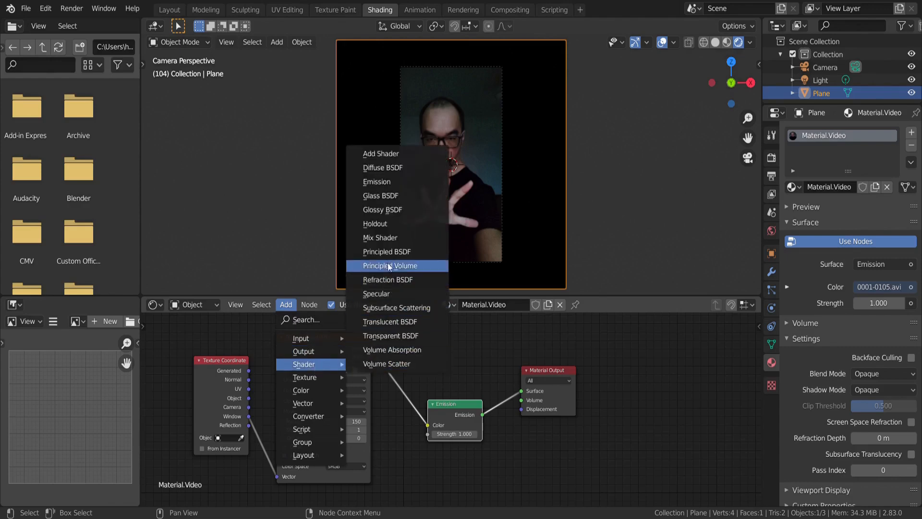
{"action": "left_click", "coordinate": [386, 168]}
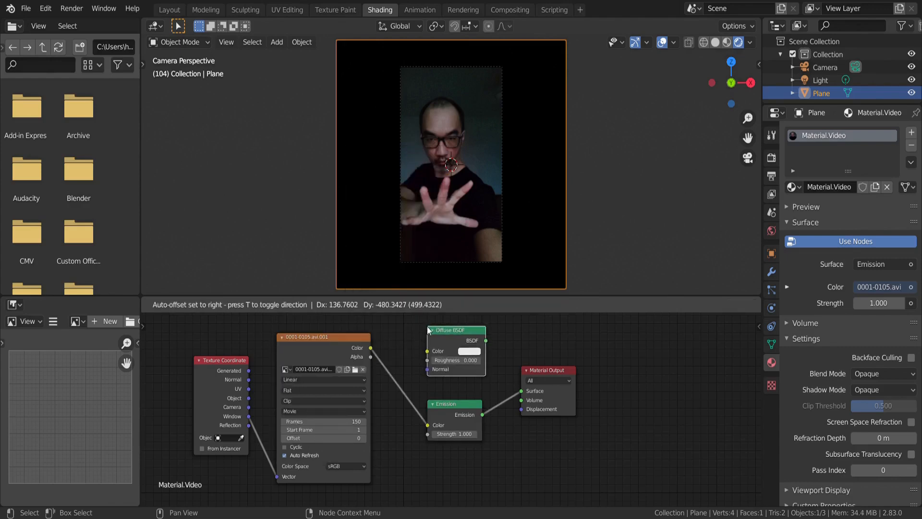
{"action": "left_click", "coordinate": [439, 358]}
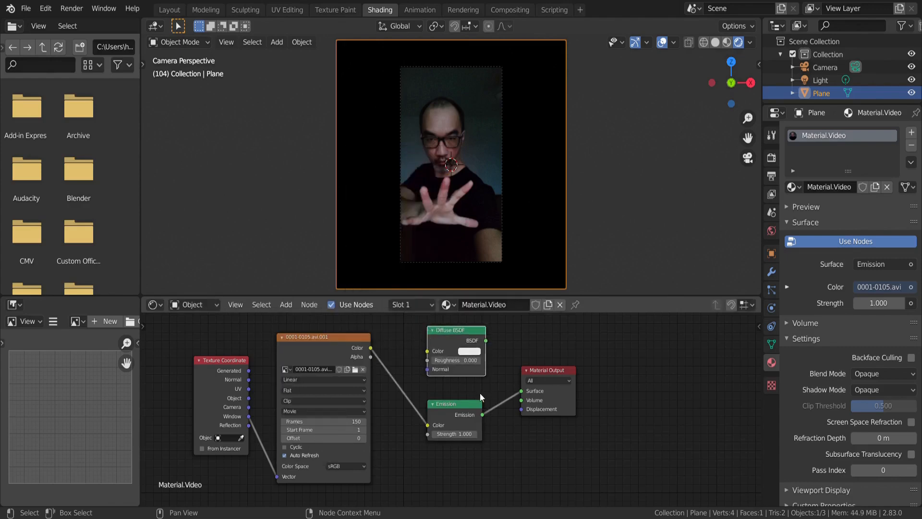
{"action": "left_click", "coordinate": [377, 352]}
{"action": "left_click_drag", "start_coordinate": [376, 350], "coordinate": [426, 350]}
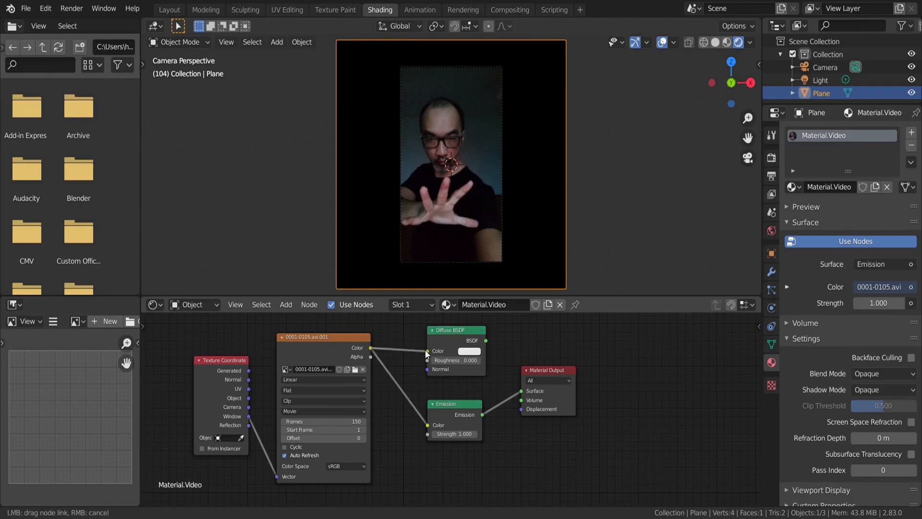
{"action": "left_click_drag", "start_coordinate": [486, 340], "coordinate": [521, 390]}
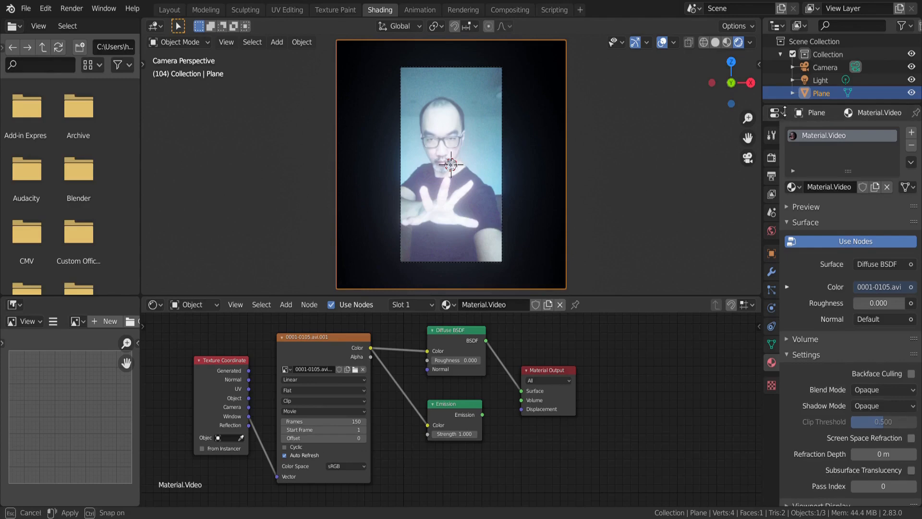
- Enlarge the outliner and toggle the light's viewport visibility to compare its effect on the plane, leaving the light hidden
{"action": "left_click_drag", "start_coordinate": [785, 109], "coordinate": [785, 147]}
{"action": "left_click", "coordinate": [911, 80]}
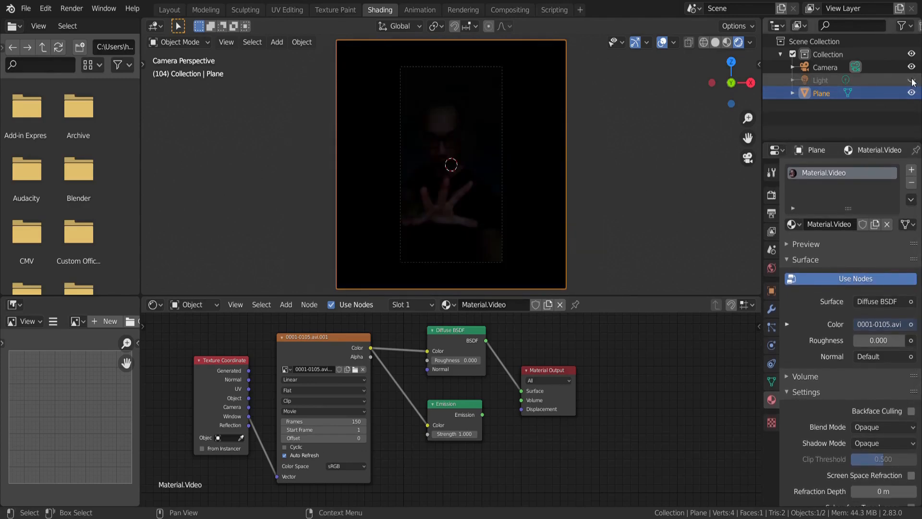
{"action": "left_click", "coordinate": [911, 80]}
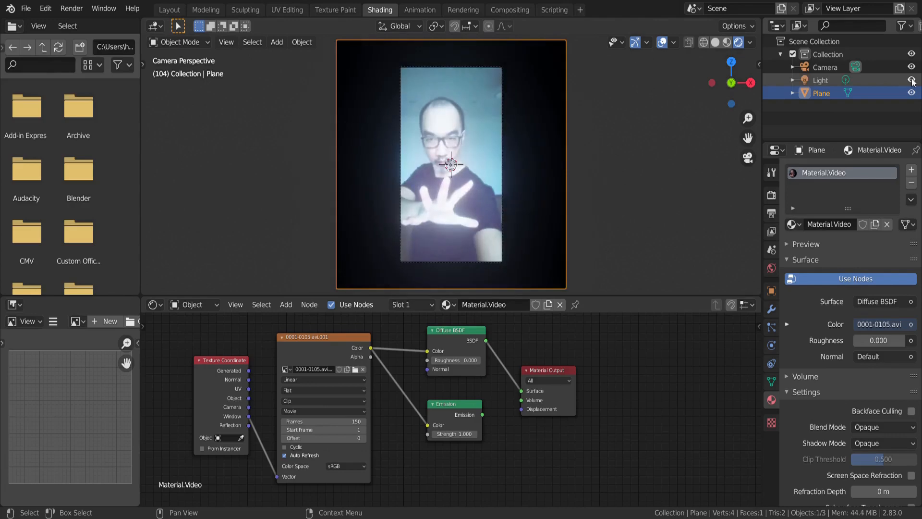
{"action": "left_click", "coordinate": [911, 80]}
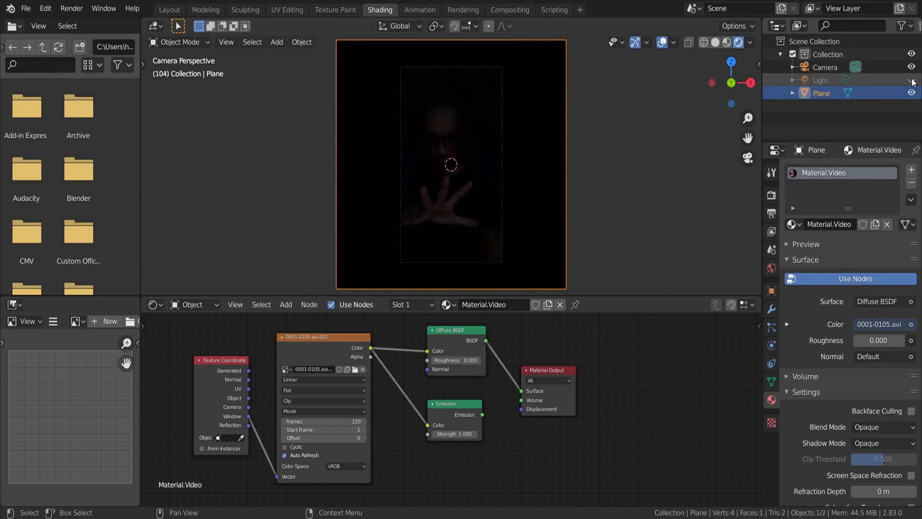
{"action": "left_click", "coordinate": [912, 80]}
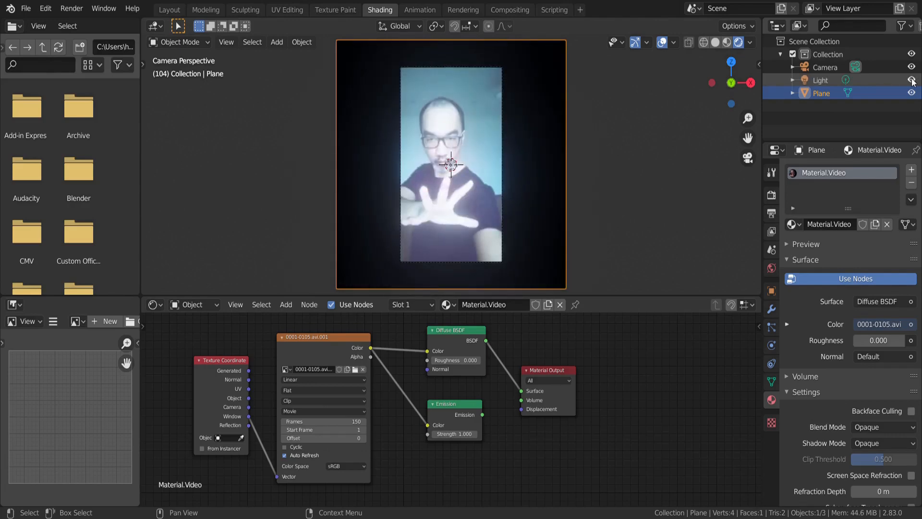
{"action": "left_click", "coordinate": [912, 80]}
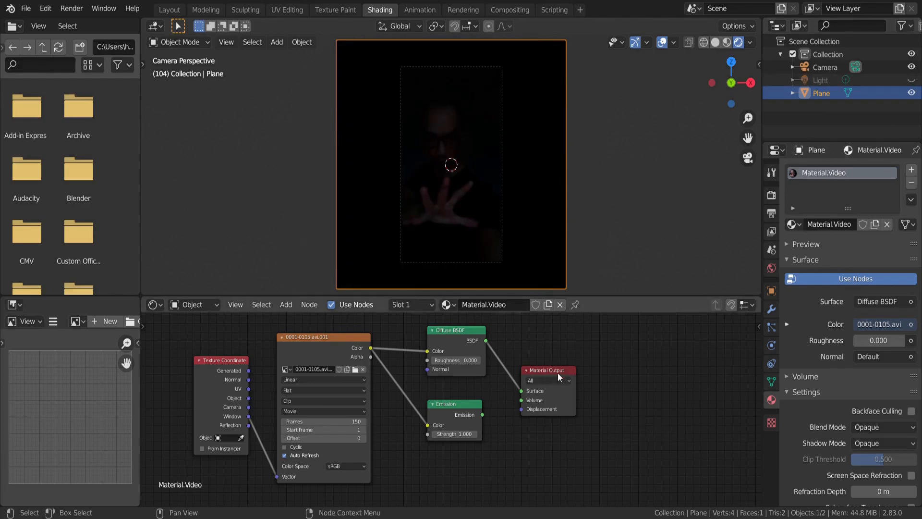
- Move the Material Output node farther away from the Diffuse BSDF and Emission nodes
{"action": "left_click_drag", "start_coordinate": [554, 373], "coordinate": [609, 384]}
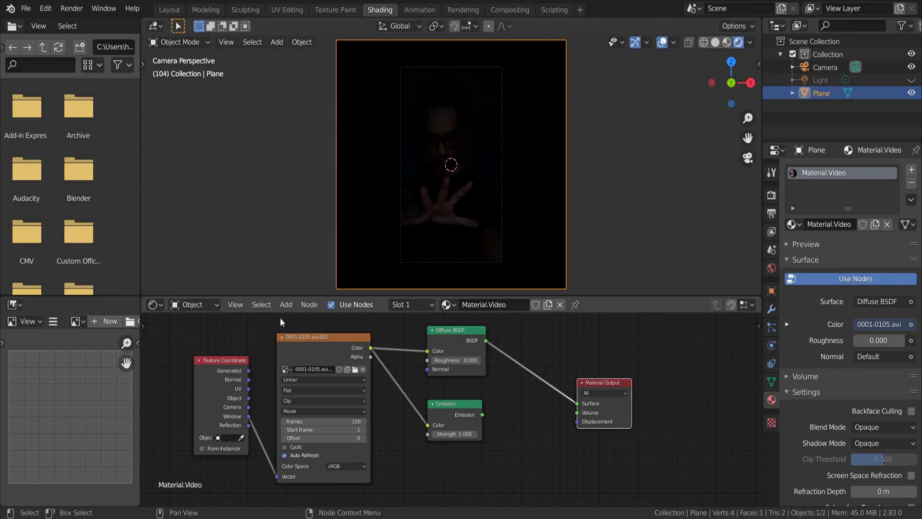
- Add a Mix Shader between the Diffuse BSDF and Material Output, and connect the Emission output to its second Shader input
{"action": "left_click", "coordinate": [285, 305]}
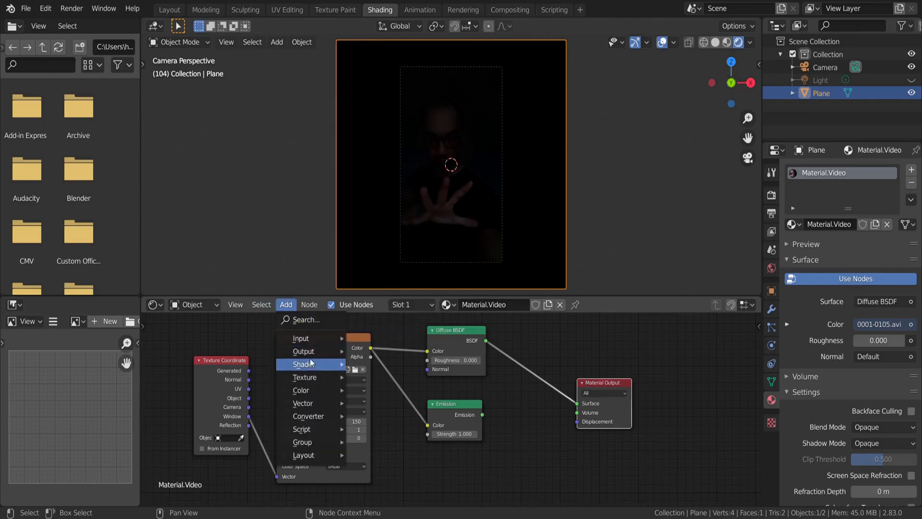
{"action": "mouse_move", "coordinate": [310, 364]}
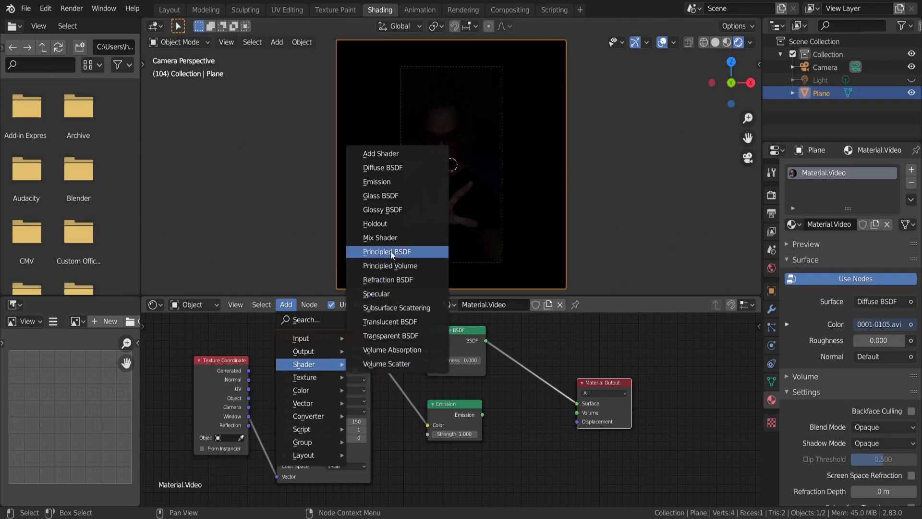
{"action": "left_click", "coordinate": [390, 238]}
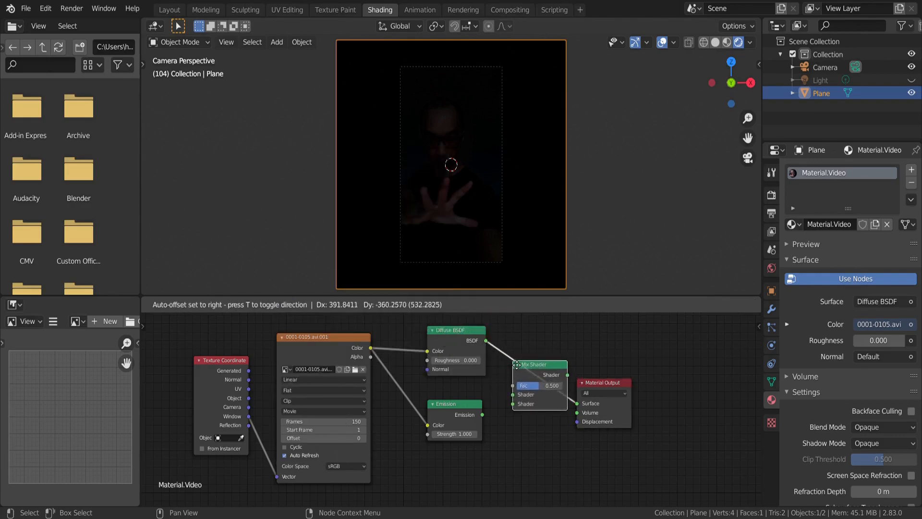
{"action": "left_click", "coordinate": [514, 365]}
{"action": "left_click", "coordinate": [481, 414]}
{"action": "left_click_drag", "start_coordinate": [482, 414], "coordinate": [517, 406]}
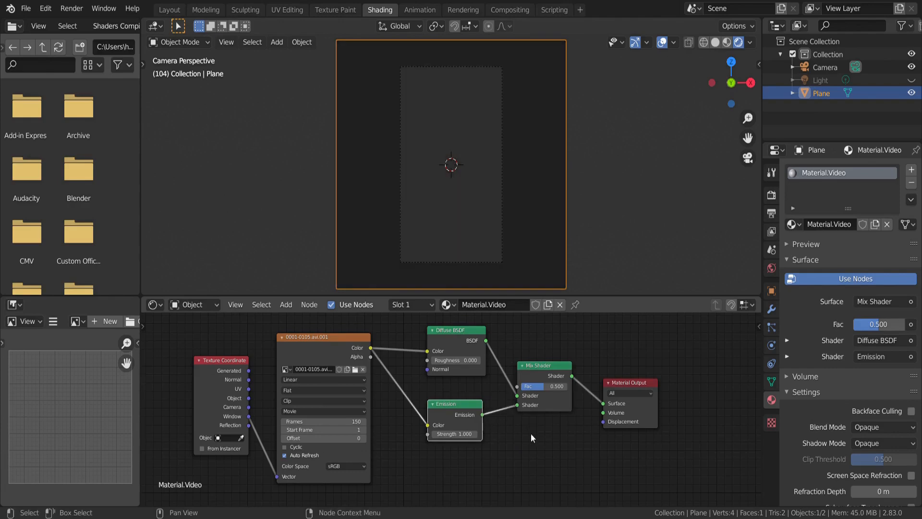
- Set the Emission node's Strength to 2
{"action": "left_click", "coordinate": [462, 434]}
{"action": "type", "text": "2"}
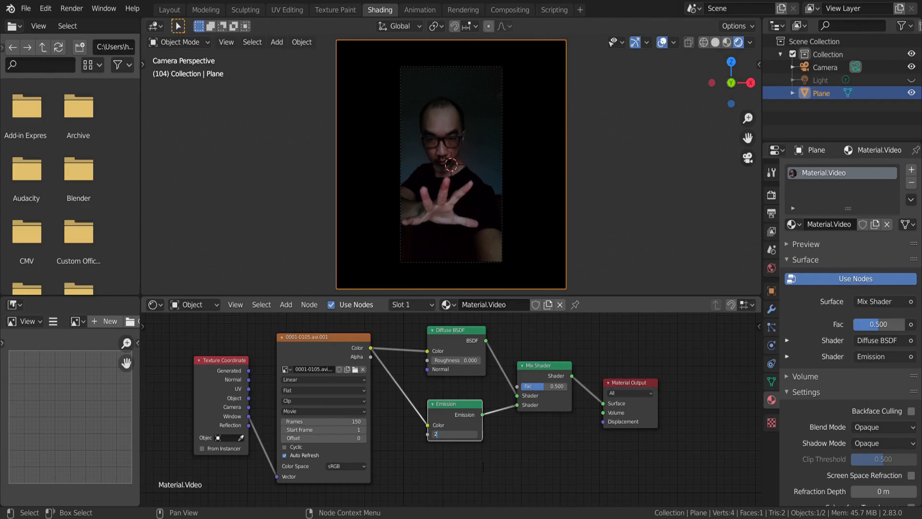
{"action": "key", "text": "Return"}
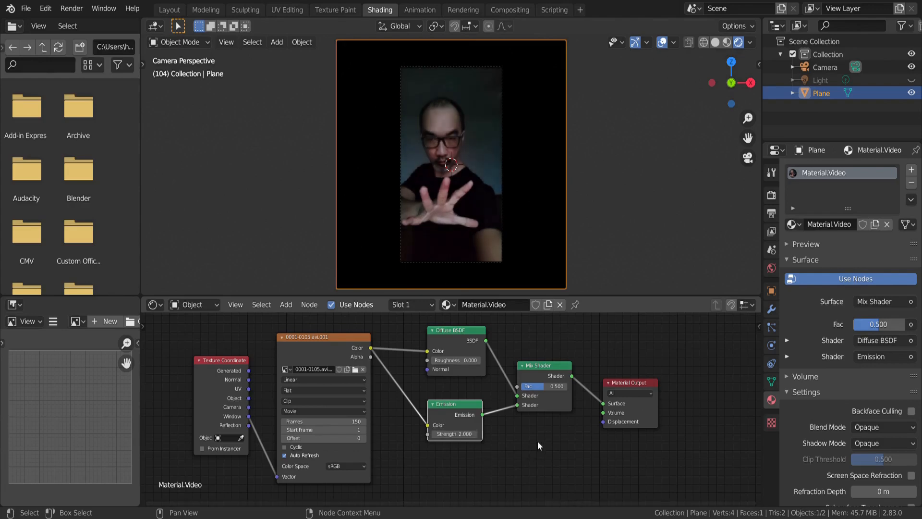
- Toggle the light's viewport visibility on and off to compare its effect on the mixed shader, leaving the light hidden
{"action": "left_click", "coordinate": [912, 80]}
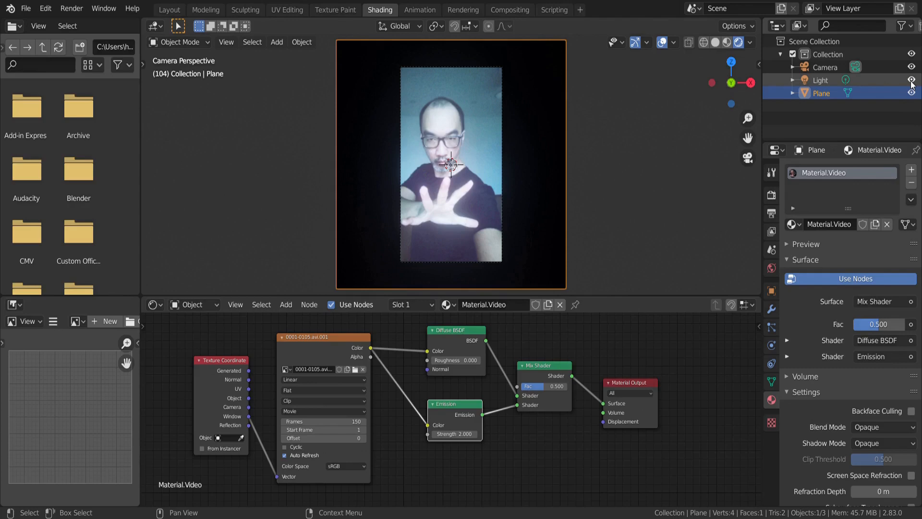
{"action": "left_click", "coordinate": [911, 80]}
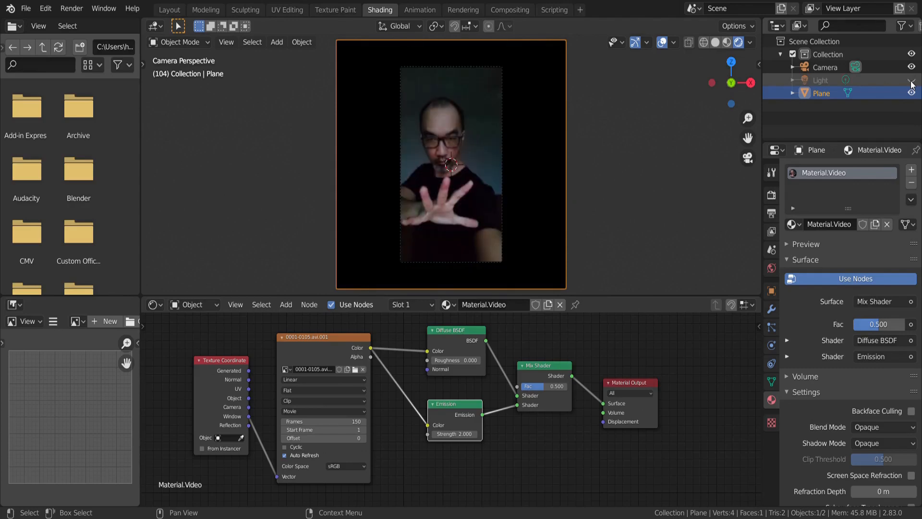
{"action": "left_click", "coordinate": [912, 80]}
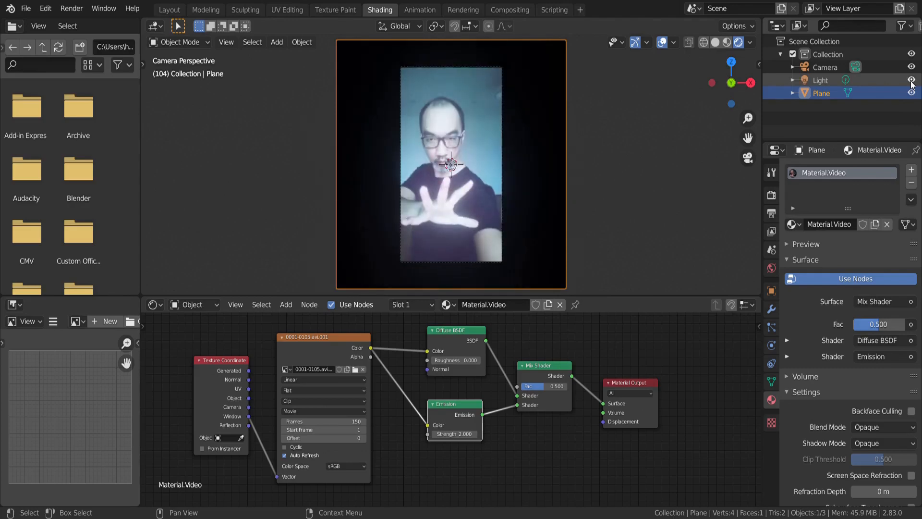
{"action": "left_click", "coordinate": [911, 80]}
{"action": "scroll", "coordinate": [392, 417], "scroll_direction": "up", "scroll_amount": 1}
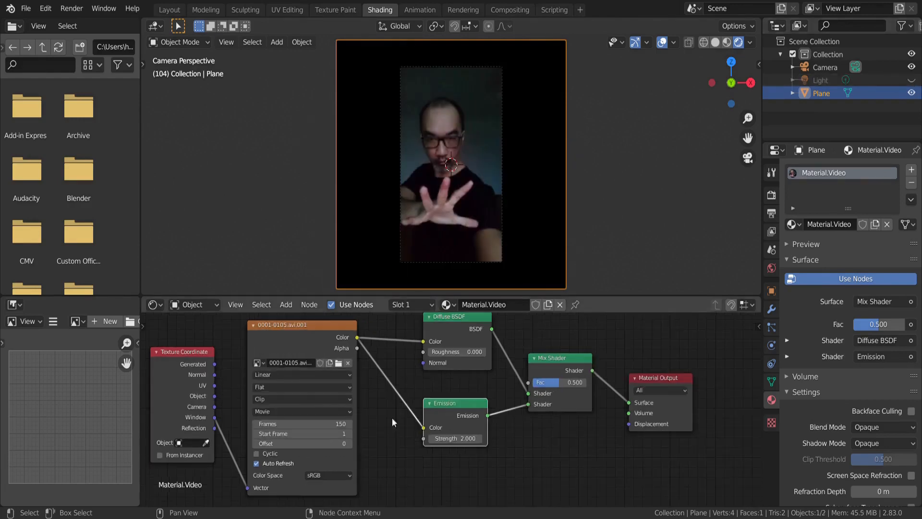
- Switch to the Layout workspace and make the light visible in the viewport again
{"action": "left_click", "coordinate": [169, 13]}
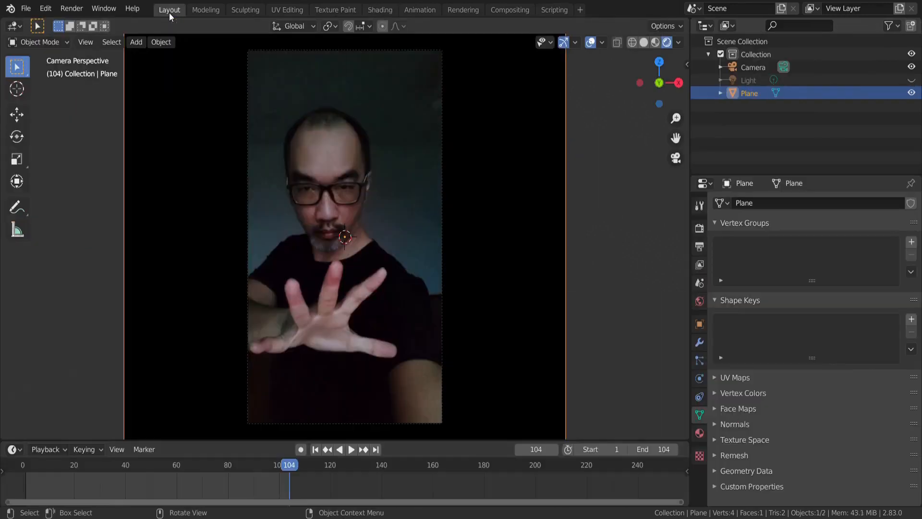
{"action": "left_click", "coordinate": [911, 80]}
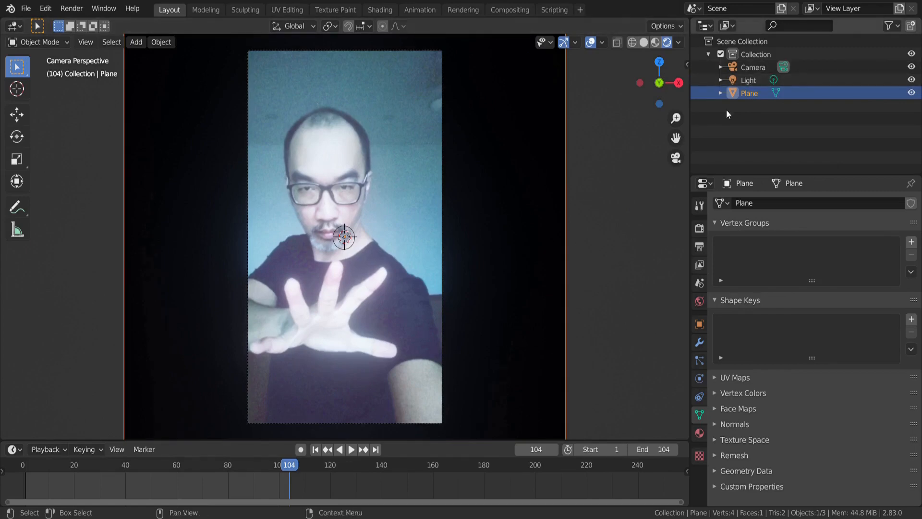
- Try moving the light around in front of the plane to preview how it affects the video
{"action": "left_click", "coordinate": [750, 79]}
{"action": "key", "text": "g"}
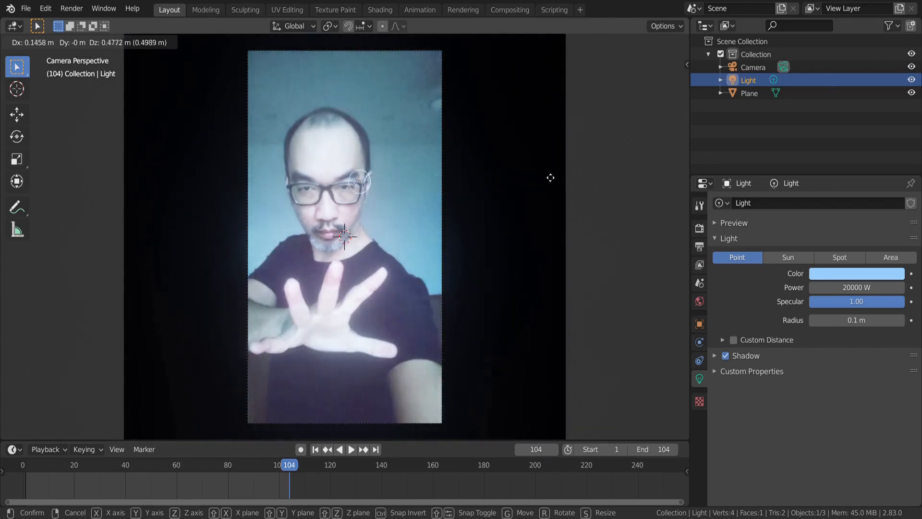
{"action": "left_click", "coordinate": [518, 321]}
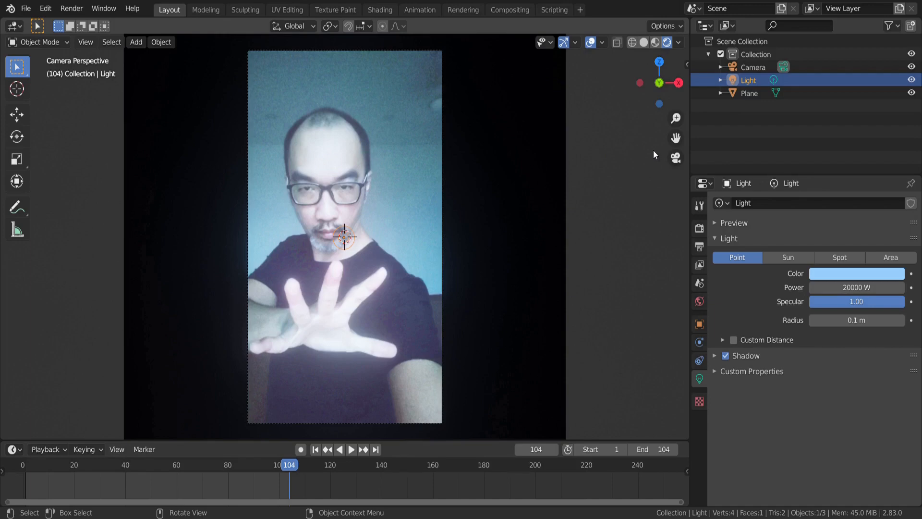
- Duplicate the video plane and move the copy along the Y axis toward the camera, keeping it behind the light
{"action": "middle_click_drag", "start_coordinate": [642, 147], "coordinate": [580, 174]}
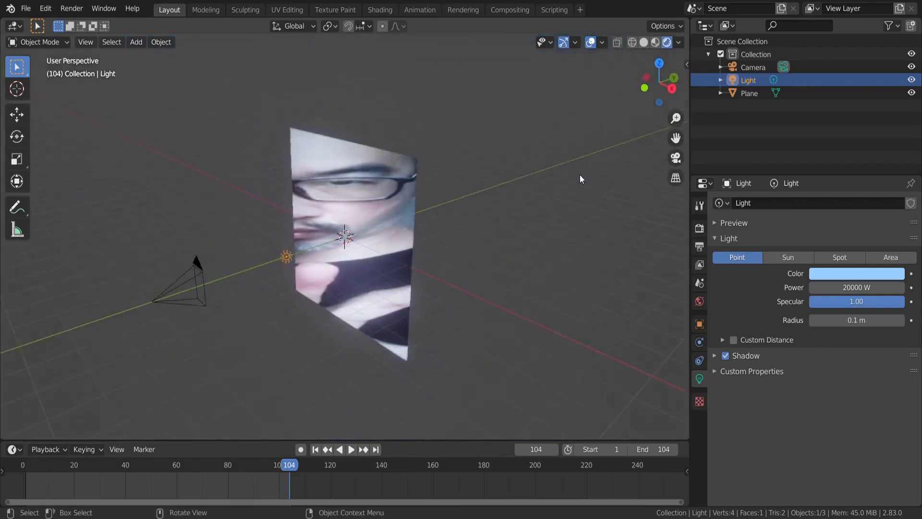
{"action": "left_click", "coordinate": [398, 210]}
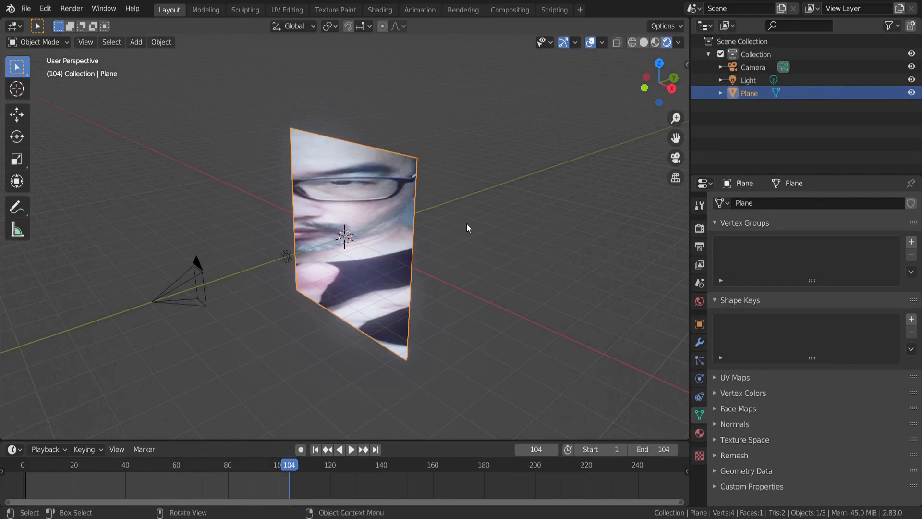
{"action": "key", "text": "shift+d"}
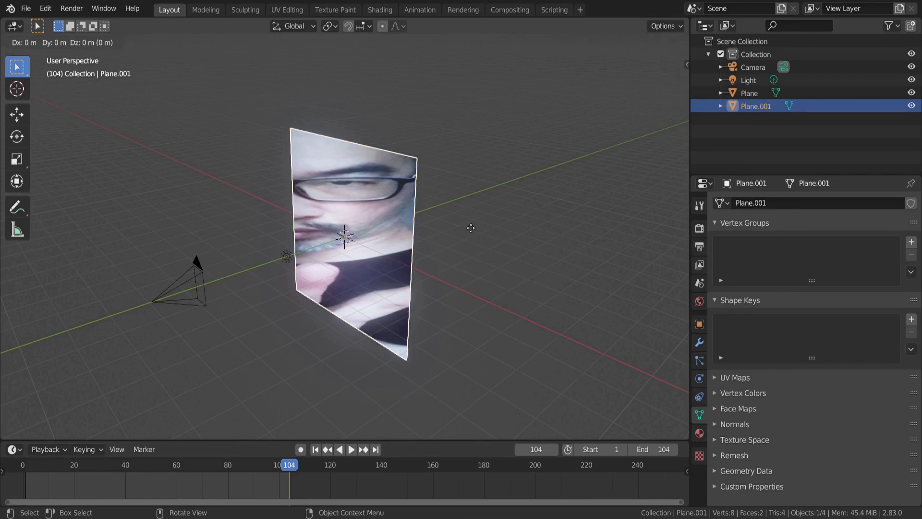
{"action": "right_click", "coordinate": [460, 232]}
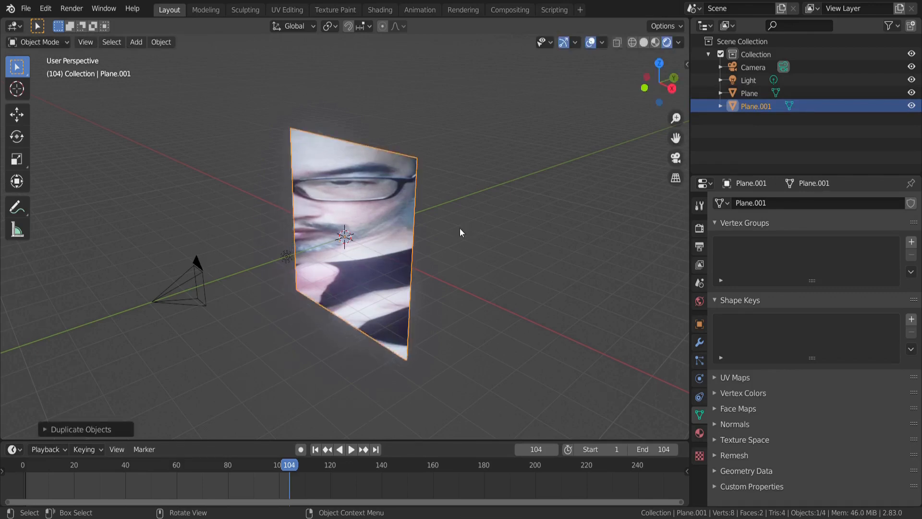
{"action": "key", "text": "g"}
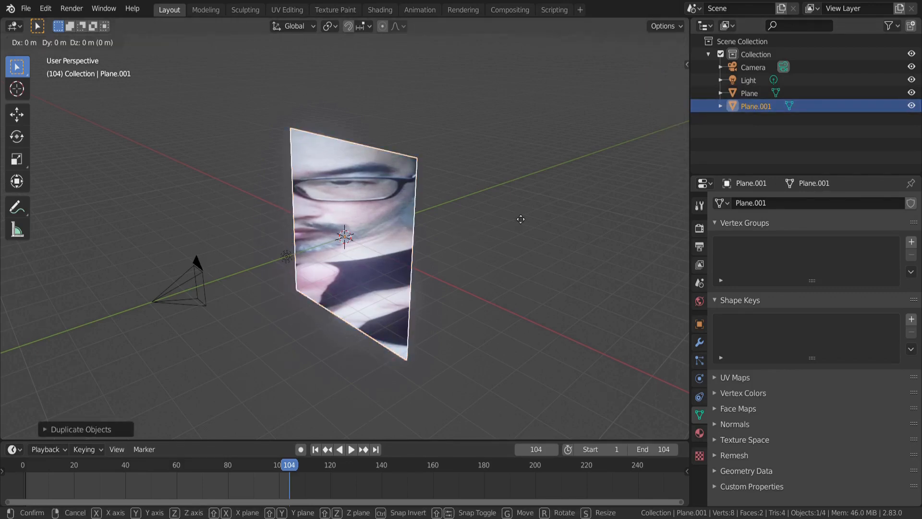
{"action": "key", "text": "y"}
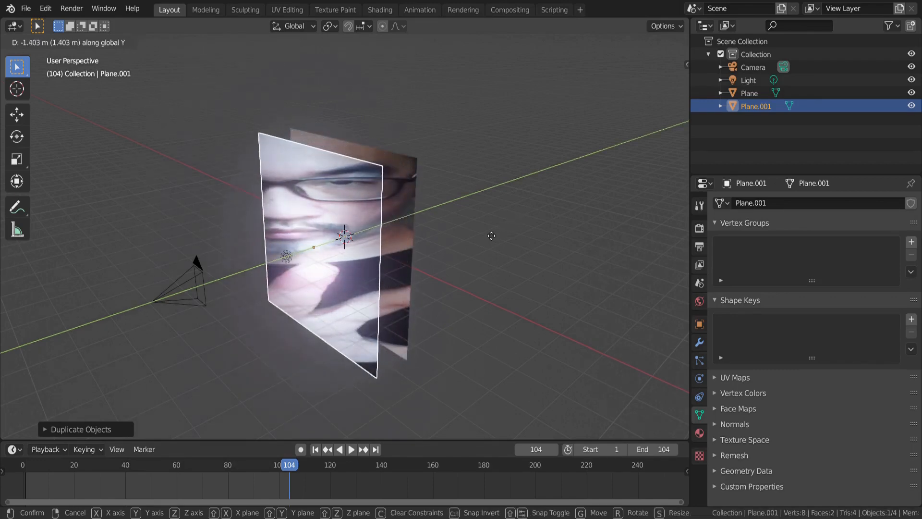
{"action": "left_click", "coordinate": [495, 234]}
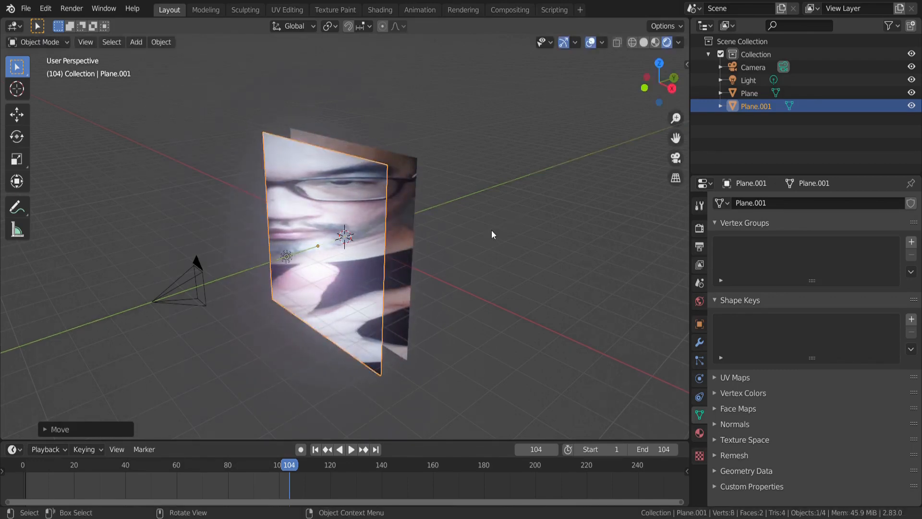
- Move the original plane along the Y axis farther away from the camera
{"action": "left_click", "coordinate": [414, 220]}
{"action": "middle_click_drag", "start_coordinate": [531, 205], "coordinate": [486, 223]}
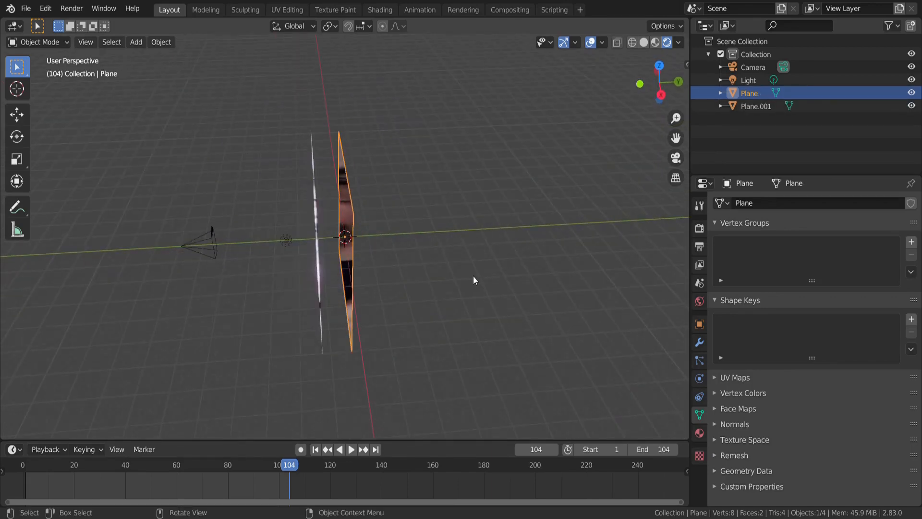
{"action": "key", "text": "g"}
{"action": "key", "text": "y"}
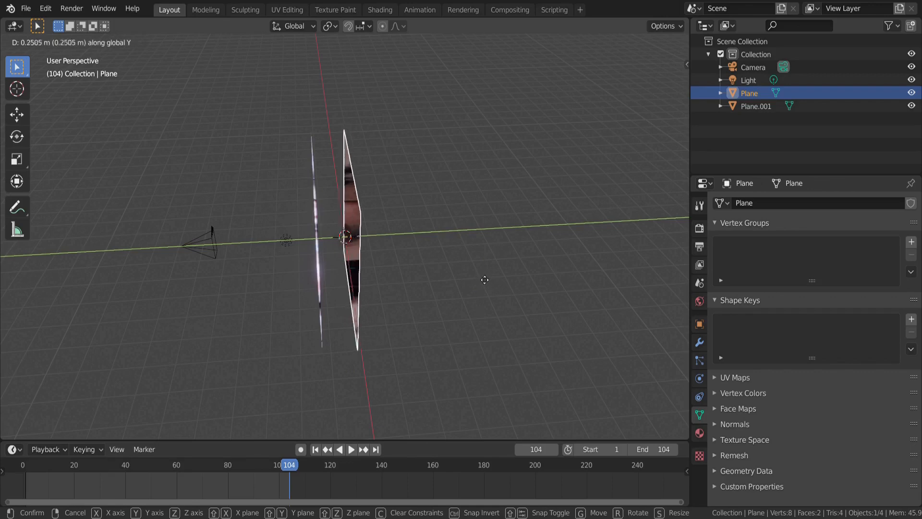
{"action": "left_click", "coordinate": [539, 275]}
- In camera view, scale the front plane down close to the camera frame and enlarge the back plane well beyond it
{"action": "left_click", "coordinate": [675, 158]}
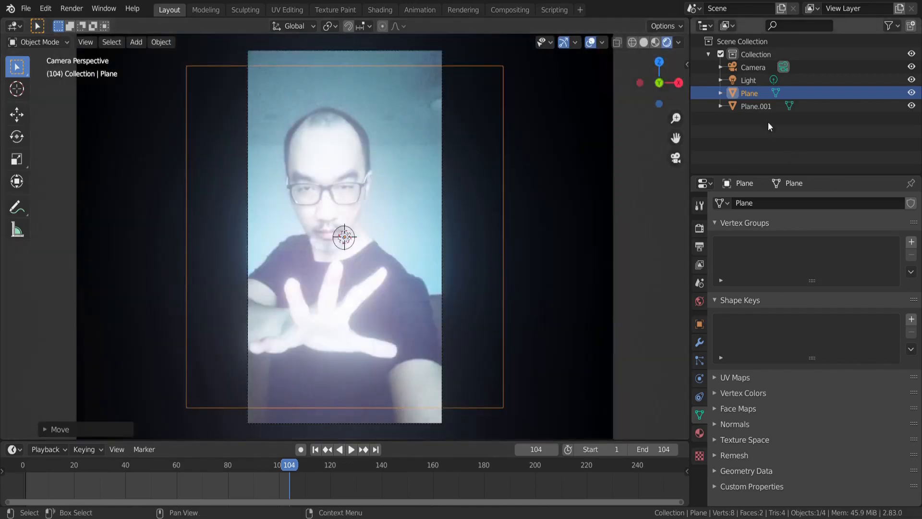
{"action": "left_click", "coordinate": [759, 108]}
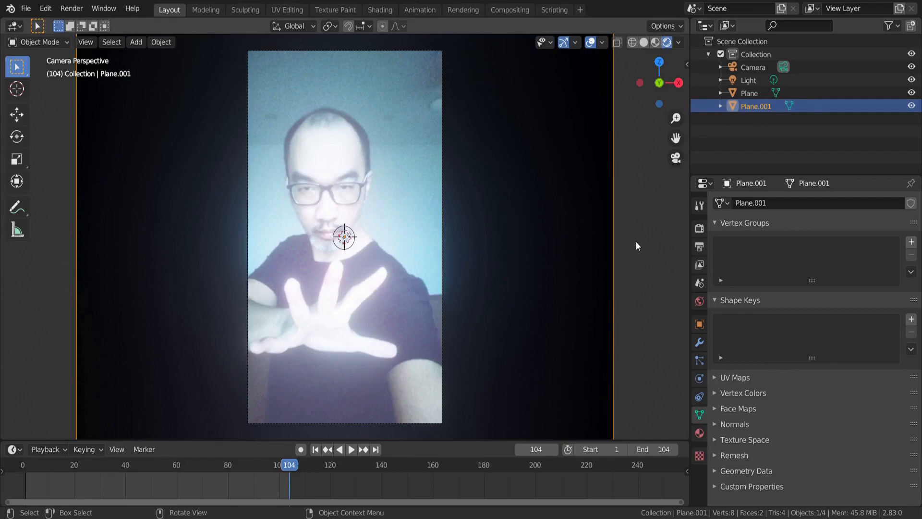
{"action": "key", "text": "s"}
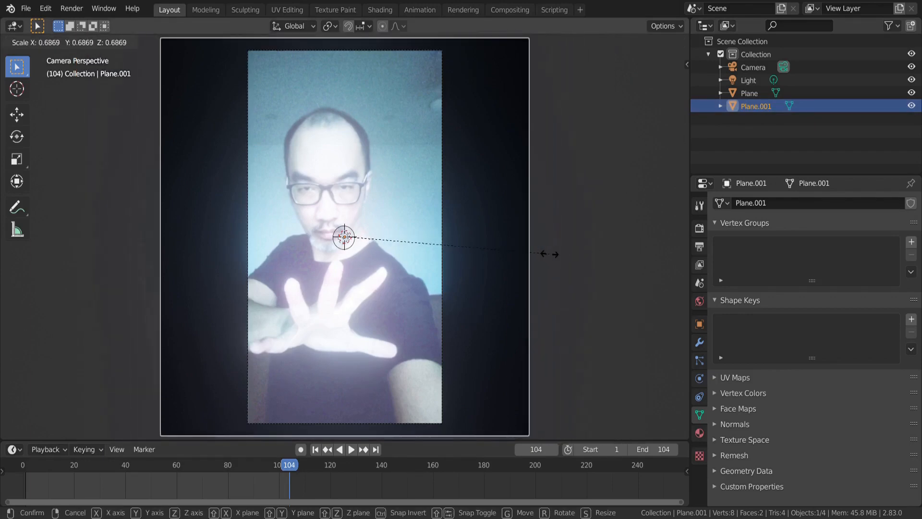
{"action": "left_click", "coordinate": [532, 255]}
{"action": "left_click", "coordinate": [627, 179]}
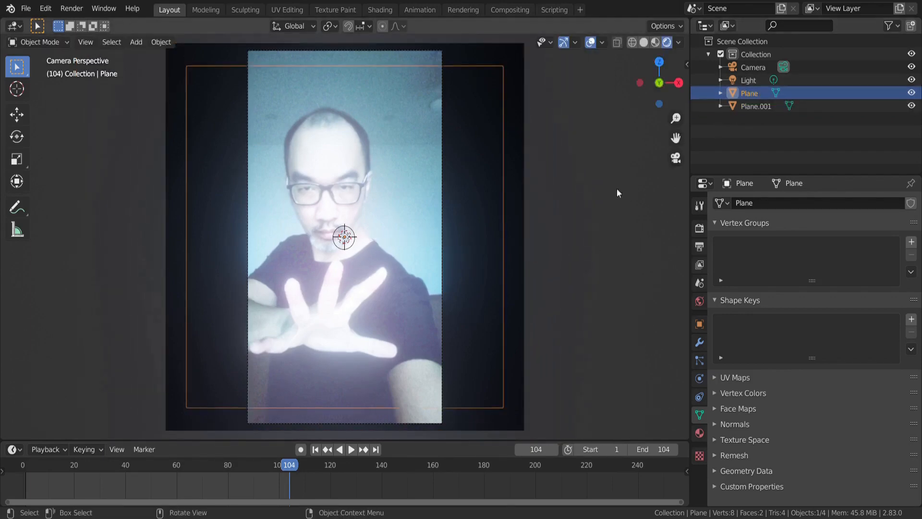
{"action": "key", "text": "s"}
{"action": "left_click", "coordinate": [473, 235]}
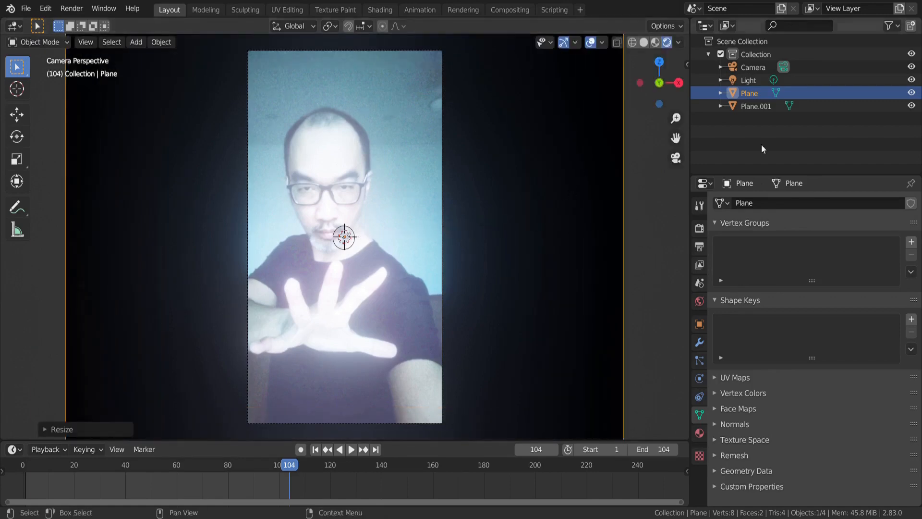
- Rename the back plane as Wall and the front plane as Body
{"action": "double_click", "coordinate": [752, 94]}
{"action": "type", "text": "Wall"}
{"action": "key", "text": "Return"}
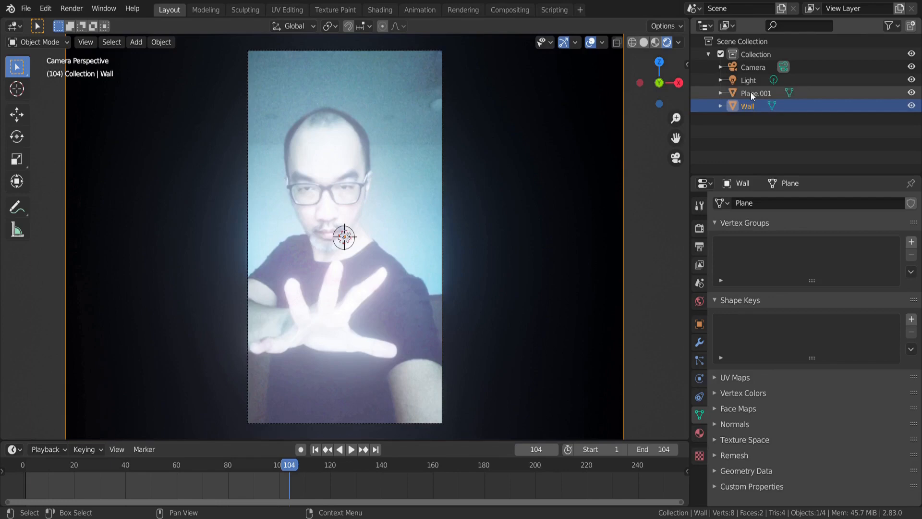
{"action": "left_click", "coordinate": [752, 93]}
{"action": "double_click", "coordinate": [752, 93]}
{"action": "type", "text": "Body"}
{"action": "key", "text": "Return"}
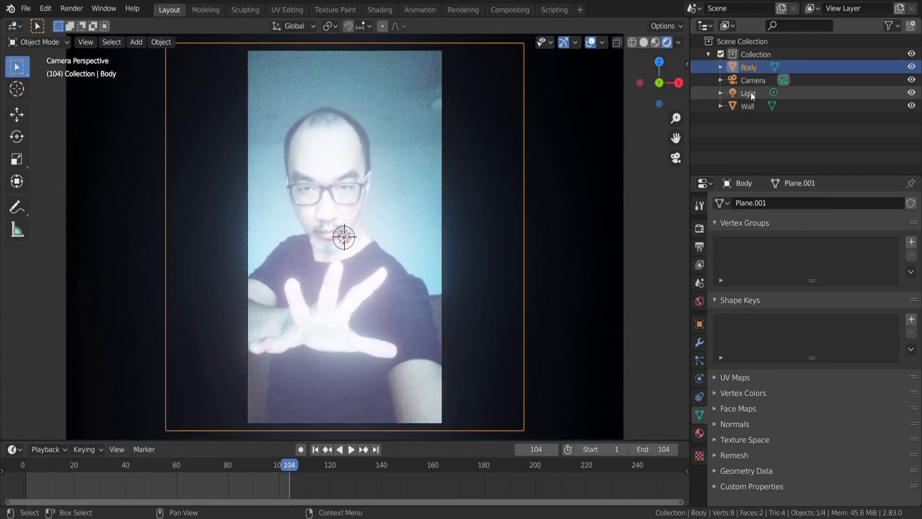
- Create a new collection named Object
{"action": "right_click", "coordinate": [744, 128]}
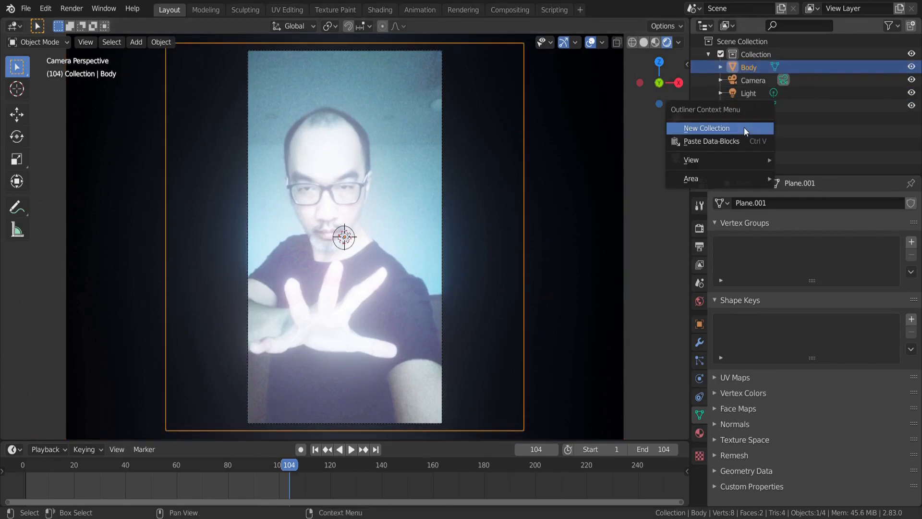
{"action": "left_click", "coordinate": [744, 127]}
{"action": "double_click", "coordinate": [753, 119]}
{"action": "type", "text": "Objec"}
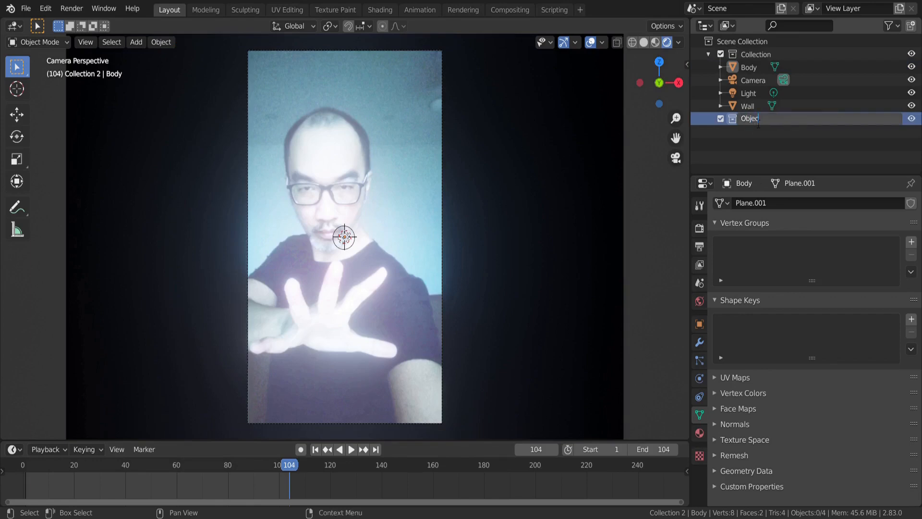
{"action": "type", "text": "t"}
{"action": "key", "text": "Return"}
- Move the Wall and Body planes into the Object collection
{"action": "left_click", "coordinate": [752, 107]}
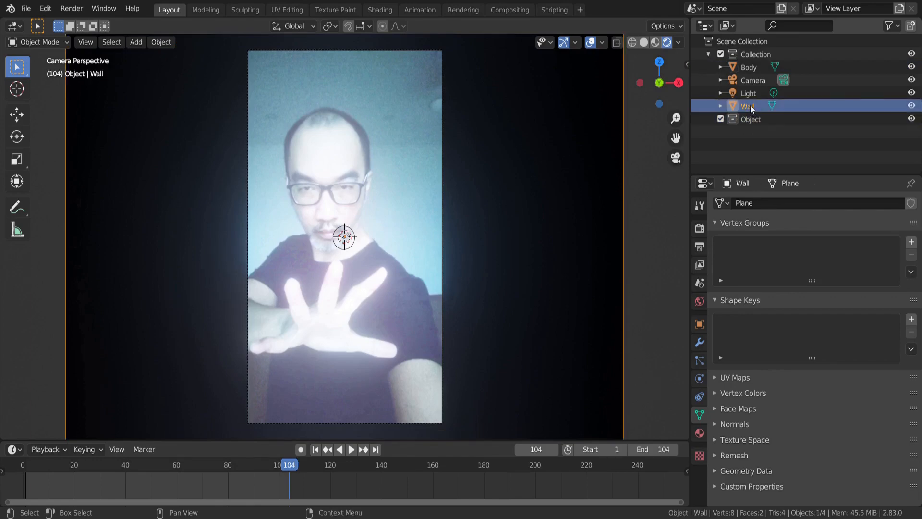
{"action": "left_click_drag", "start_coordinate": [750, 105], "coordinate": [752, 119]}
{"action": "left_click", "coordinate": [752, 64]}
{"action": "left_click_drag", "start_coordinate": [751, 66], "coordinate": [751, 108]}
- Narrow the Body plane along the X axis so its sides sit just outside the camera frame
{"action": "key", "text": "g"}
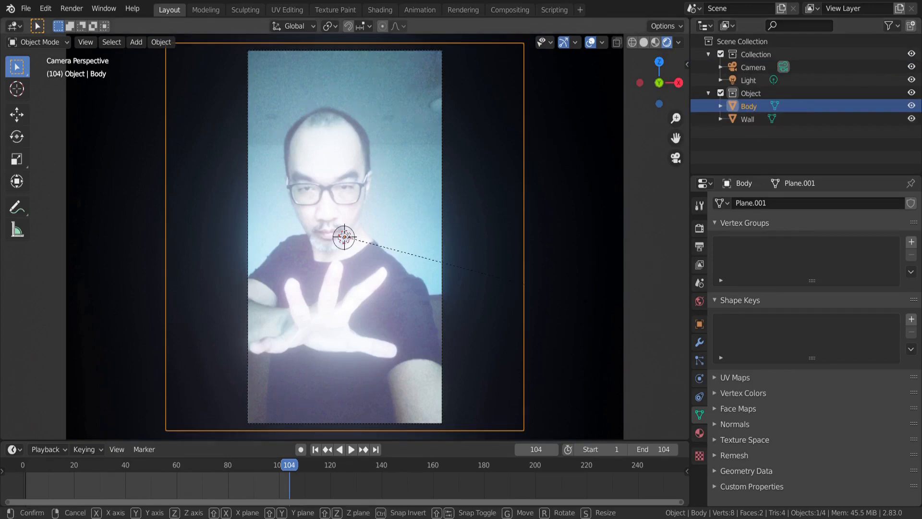
{"action": "key", "text": "x"}
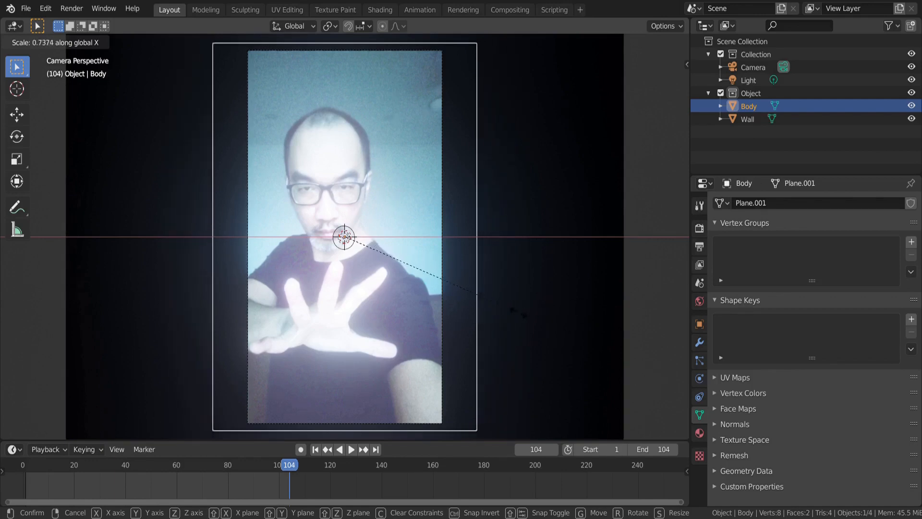
{"action": "left_click", "coordinate": [474, 320]}
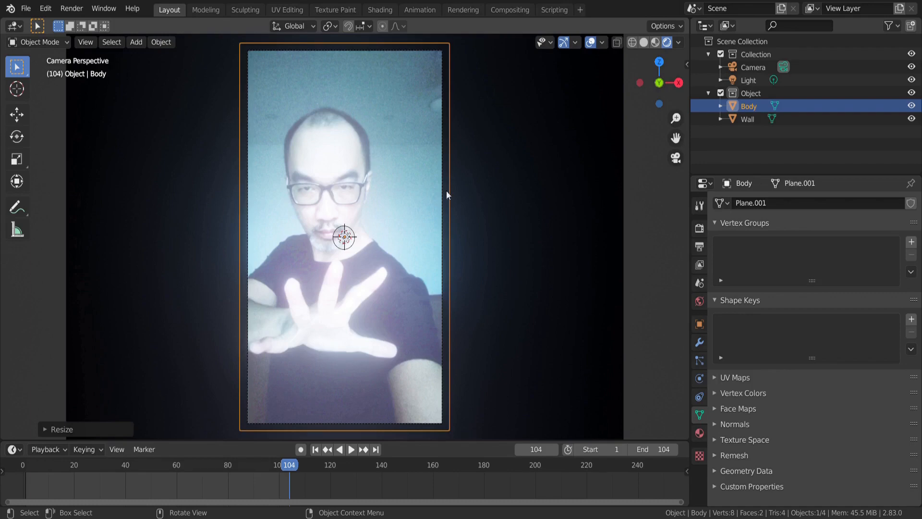
- In Edit Mode, knife-cut the Body plane from its right edge above the shoulder to beside the neck and straight up to the top edge
{"action": "left_click", "coordinate": [66, 44]}
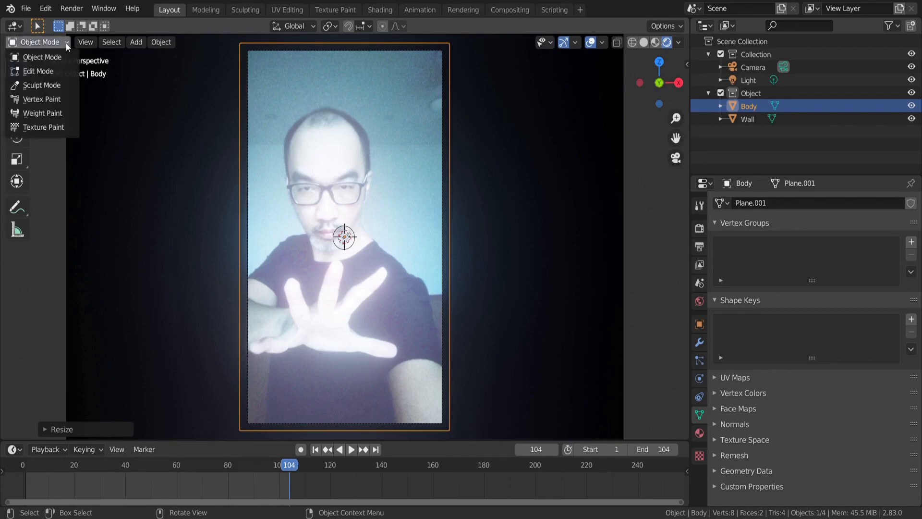
{"action": "left_click", "coordinate": [56, 71]}
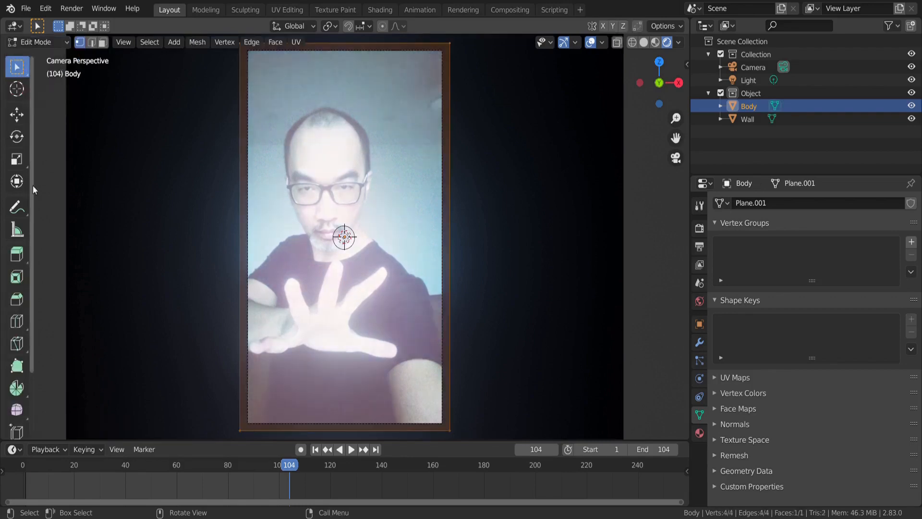
{"action": "left_click", "coordinate": [18, 344]}
{"action": "left_click", "coordinate": [465, 287]}
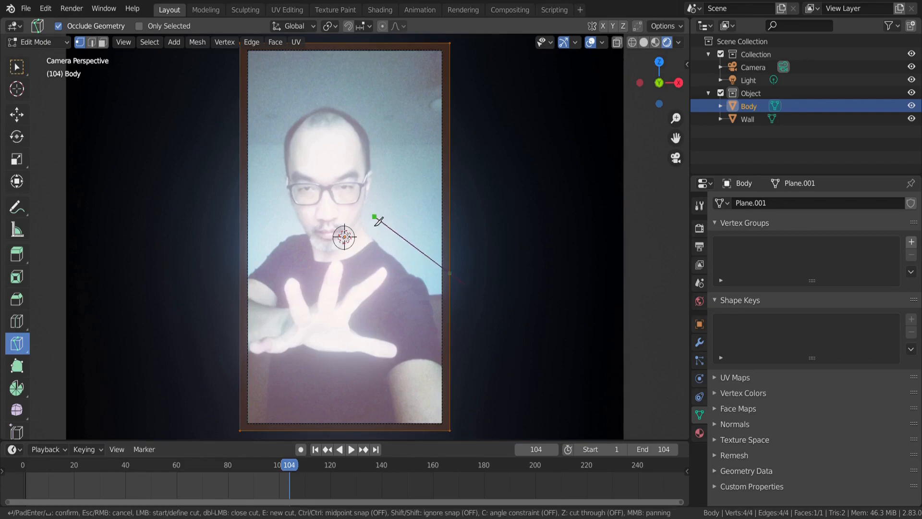
{"action": "left_click", "coordinate": [379, 216]}
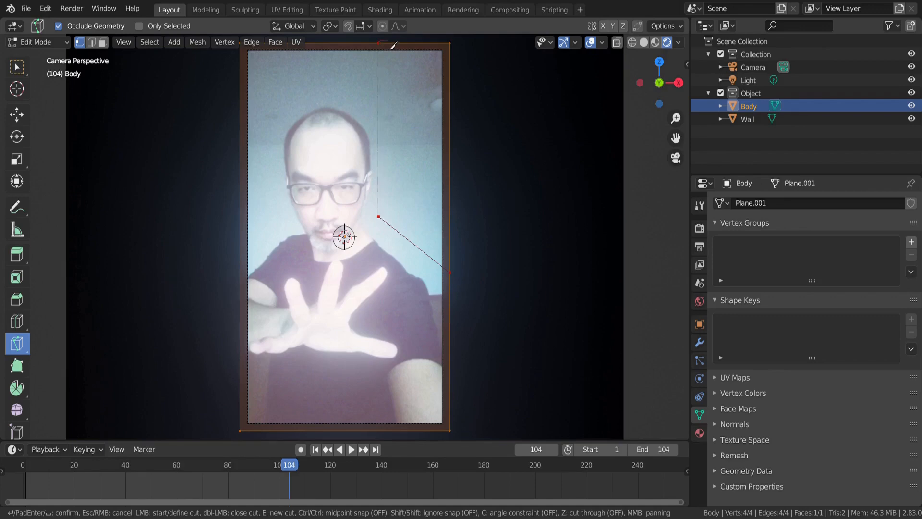
{"action": "key", "text": "Return"}
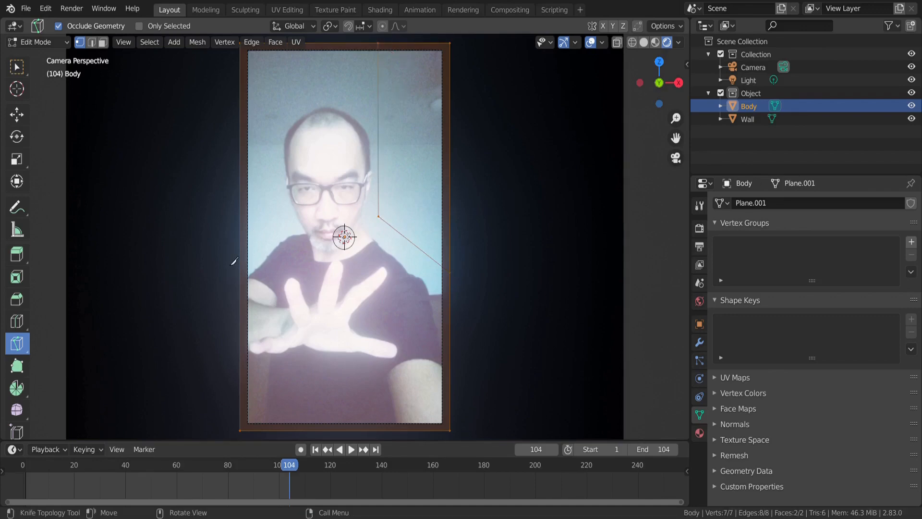
- Knife-cut a matching line on the left side of the head and a horizontal line just above the head
{"action": "left_click", "coordinate": [240, 248]}
{"action": "left_click", "coordinate": [278, 219]}
{"action": "left_click", "coordinate": [280, 44]}
{"action": "key", "text": "Return"}
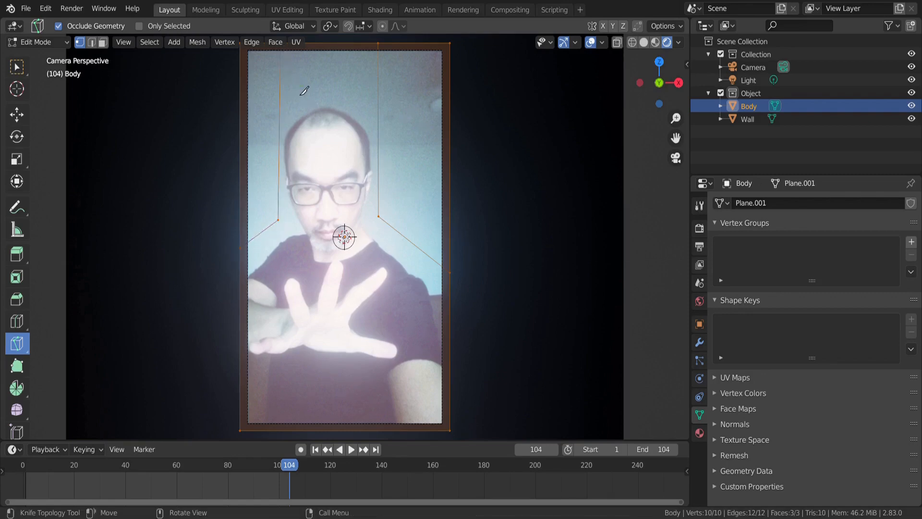
{"action": "left_click", "coordinate": [279, 90]}
{"action": "left_click", "coordinate": [378, 93]}
{"action": "key", "text": "Return"}
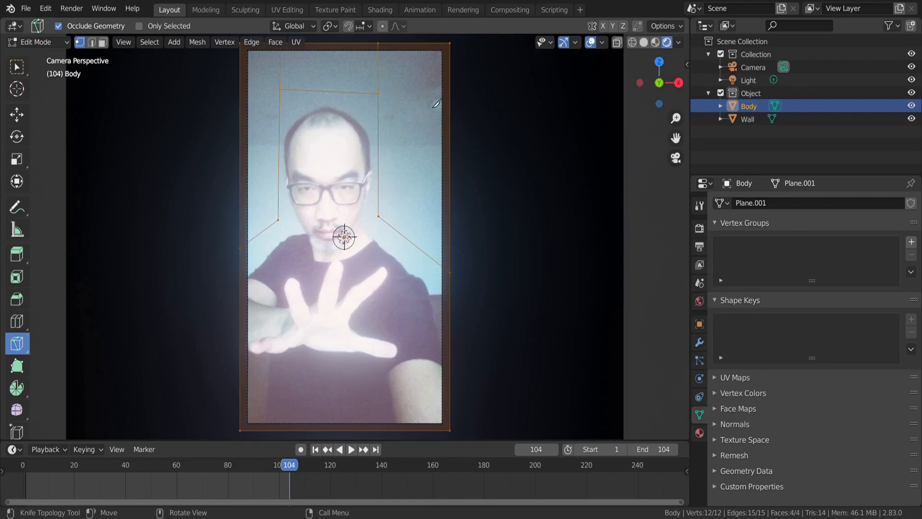
- Delete the three Body faces left of, right of and above the head, and return to Object Mode
{"action": "left_click", "coordinate": [19, 67]}
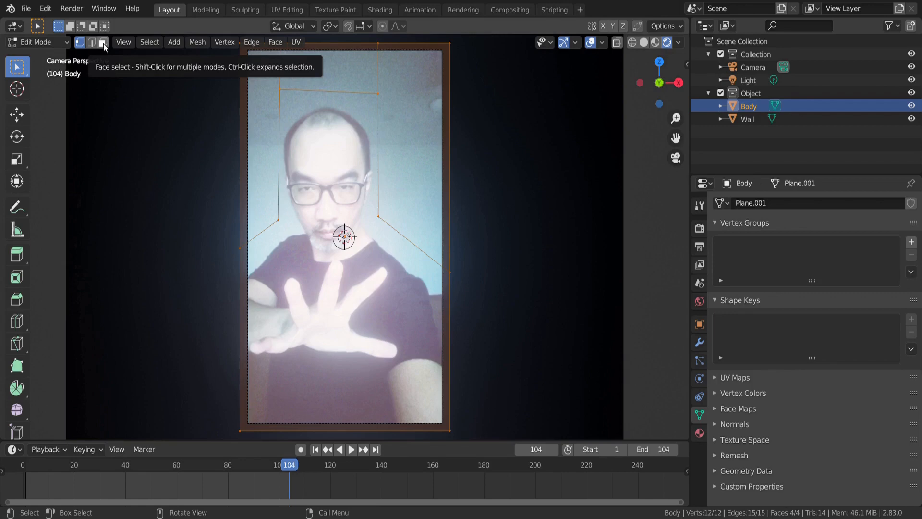
{"action": "left_click", "coordinate": [103, 43]}
{"action": "left_click", "coordinate": [434, 139]}
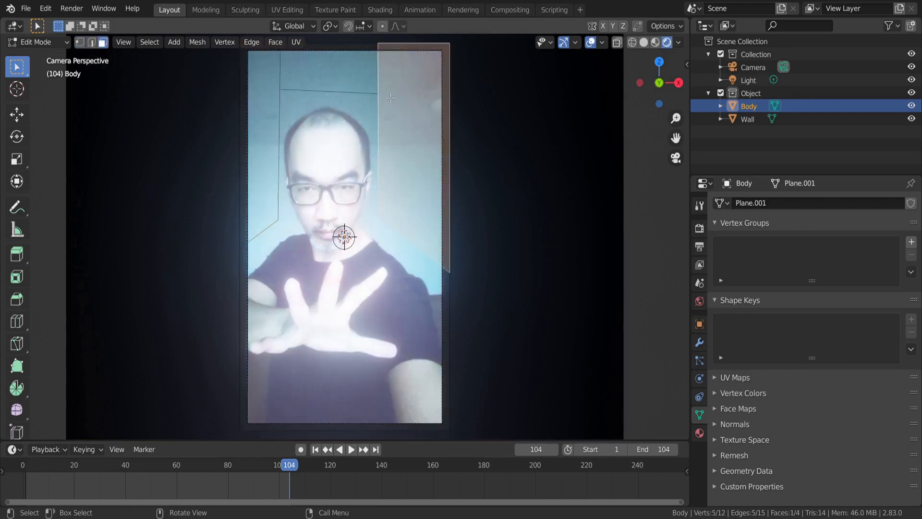
{"action": "left_click", "coordinate": [345, 75], "text": "shift"}
{"action": "left_click", "coordinate": [268, 84], "text": "shift"}
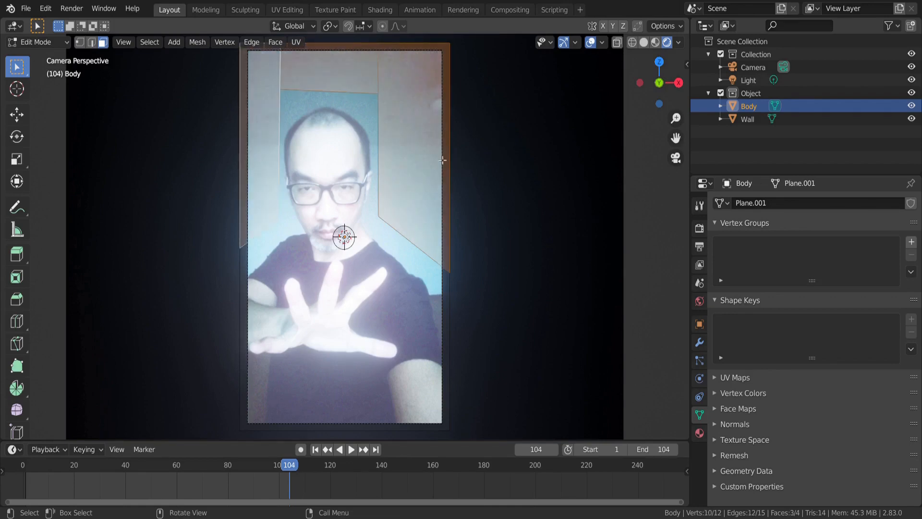
{"action": "key", "text": "x"}
{"action": "left_click", "coordinate": [430, 182]}
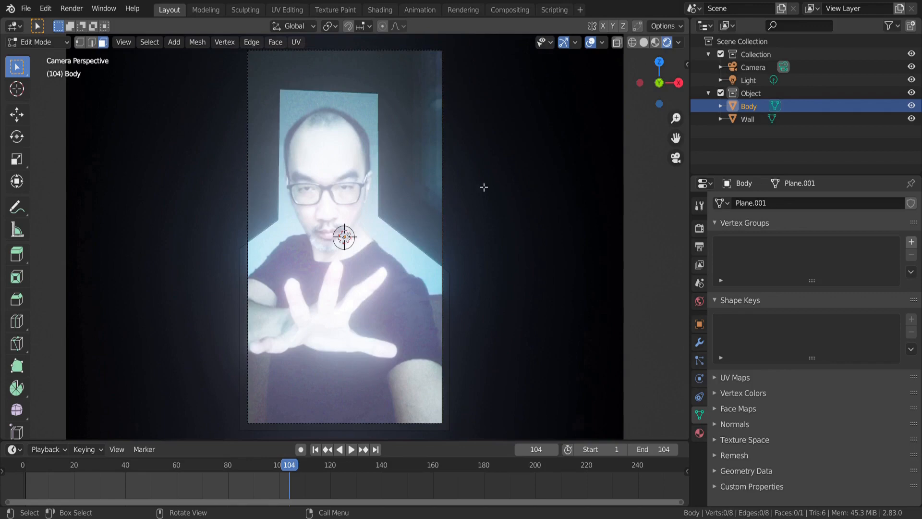
{"action": "key", "text": "Tab"}
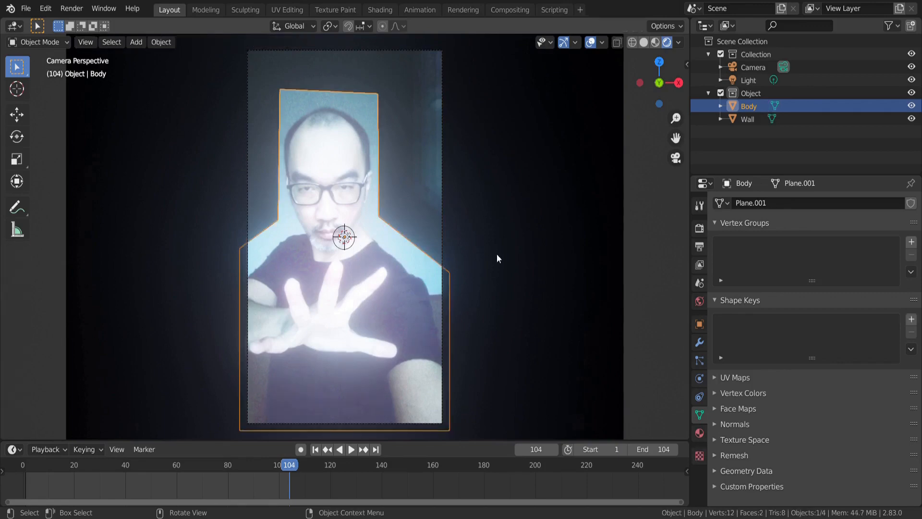
- Move the light around in camera view and place it just below and right of the 3D cursor
{"action": "left_click", "coordinate": [746, 82]}
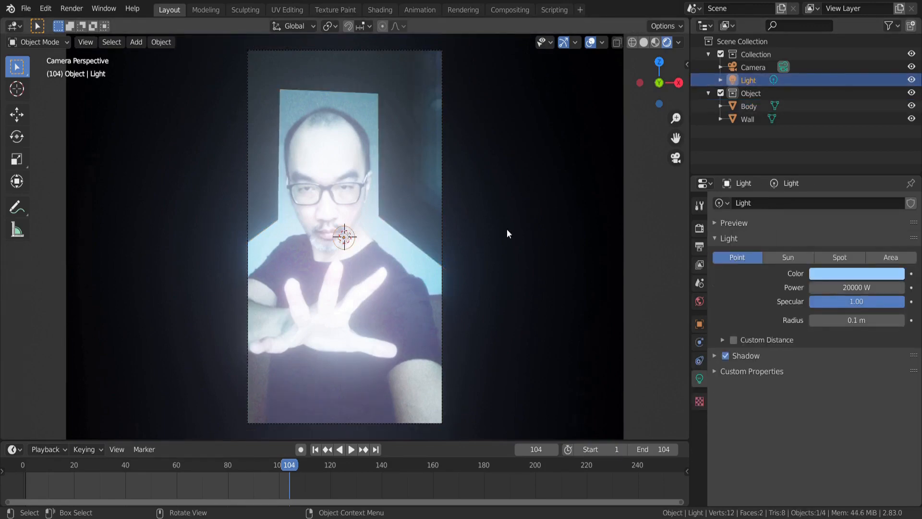
{"action": "key", "text": "g"}
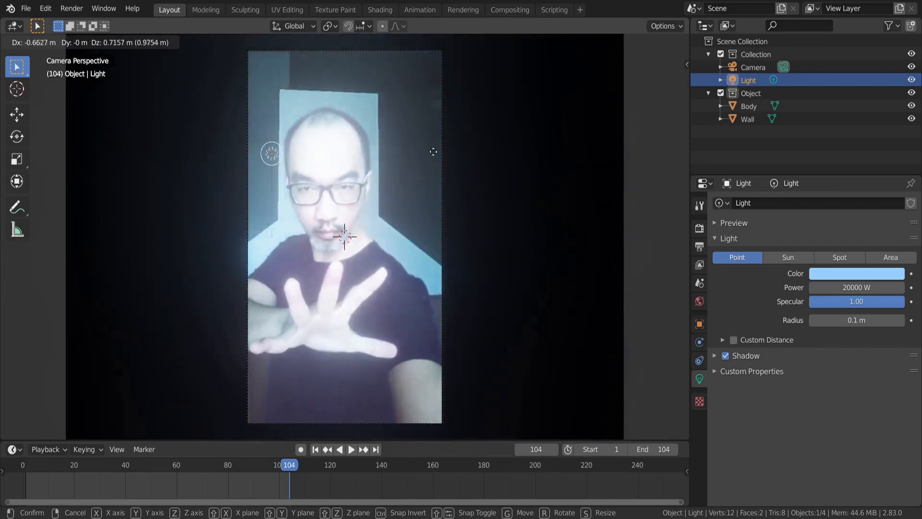
{"action": "left_click", "coordinate": [519, 245]}
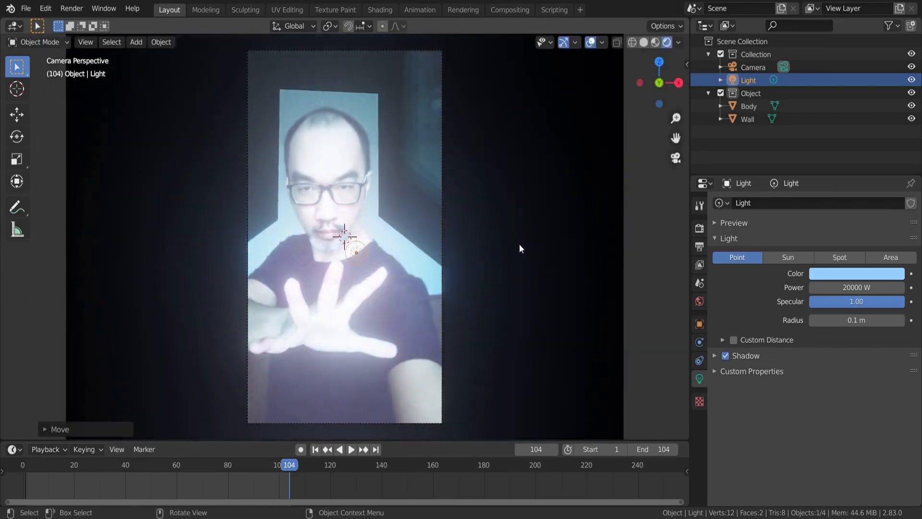
- Select the Body plane, play back the projected video and set the current frame to 40
{"action": "left_click", "coordinate": [747, 110]}
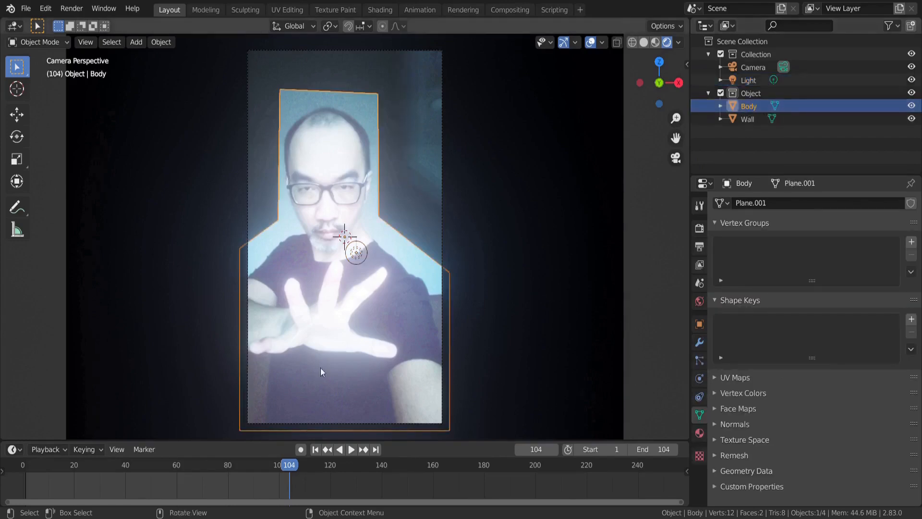
{"action": "key", "text": "shift+ctrl+space"}
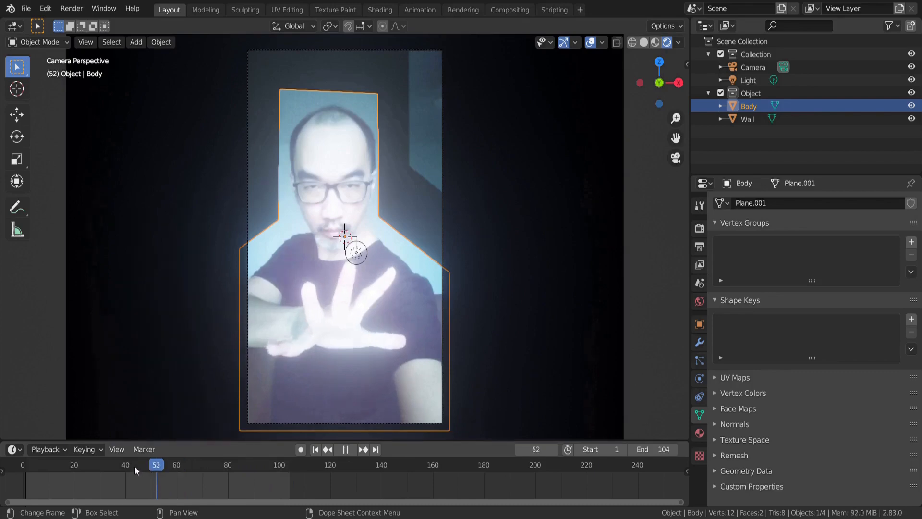
{"action": "left_click_drag", "start_coordinate": [128, 466], "coordinate": [126, 465]}
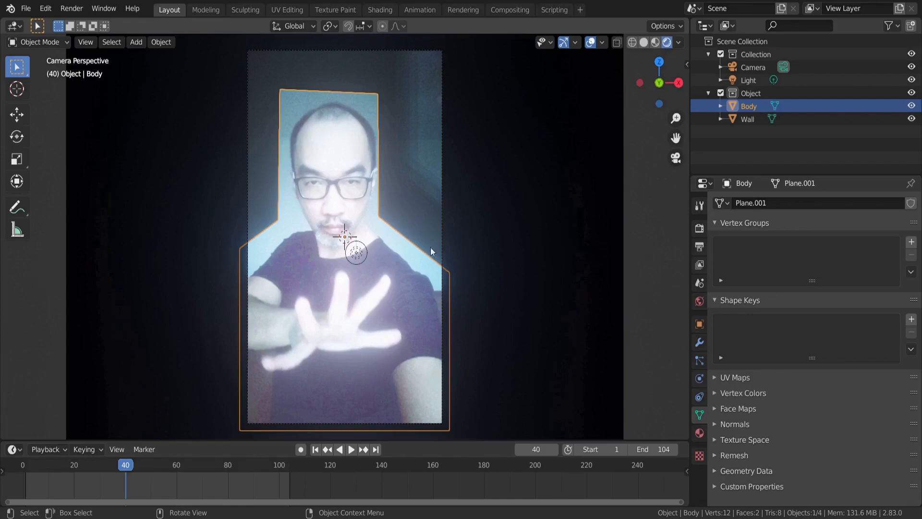
- Knife-cut the Body mesh along the right-hand shoulder outline, from the plane's outer edge up to the corner beside the neck
{"action": "key", "text": "Tab"}
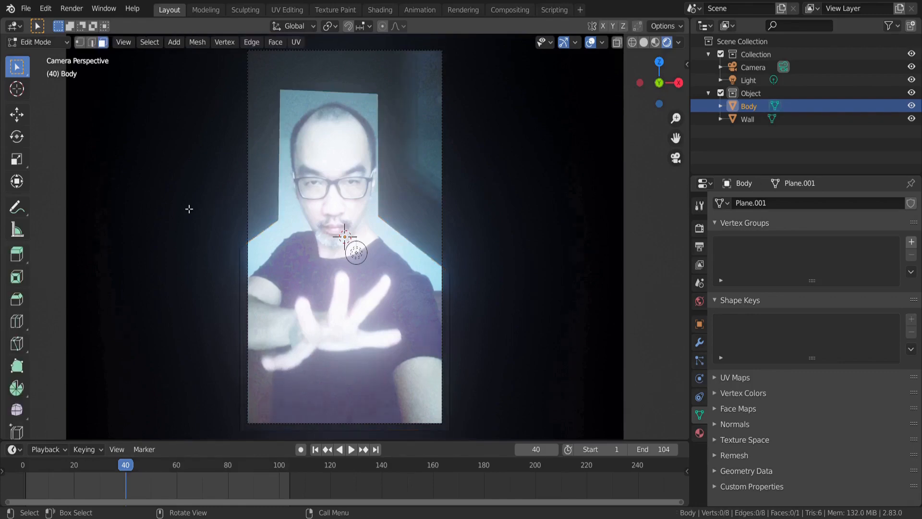
{"action": "left_click", "coordinate": [17, 343]}
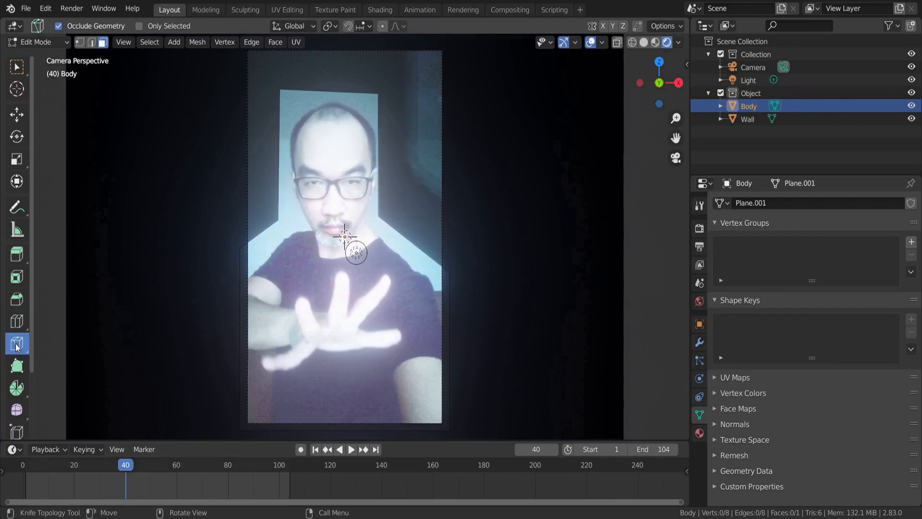
{"action": "left_click", "coordinate": [450, 335]}
{"action": "left_click", "coordinate": [438, 321]}
{"action": "scroll", "coordinate": [441, 323], "scroll_direction": "up", "scroll_amount": 4}
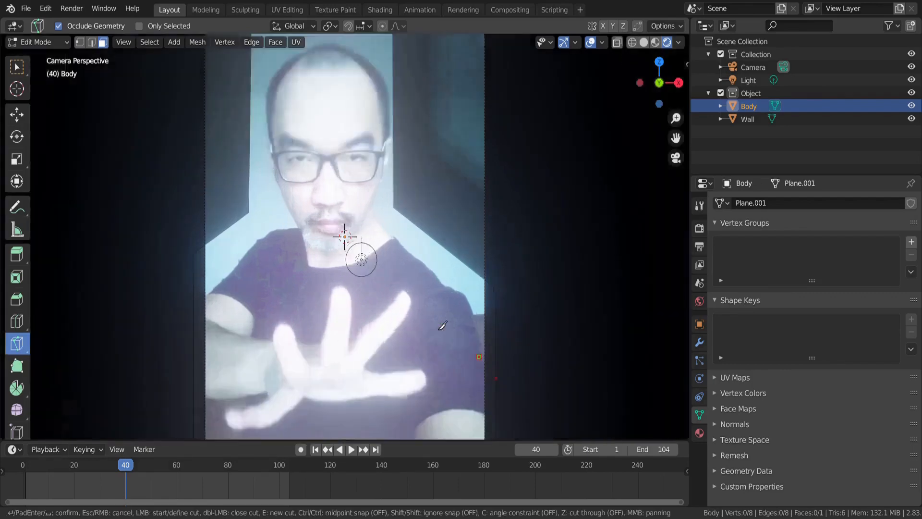
{"action": "middle_click_drag", "start_coordinate": [585, 391], "coordinate": [394, 145], "text": "shift"}
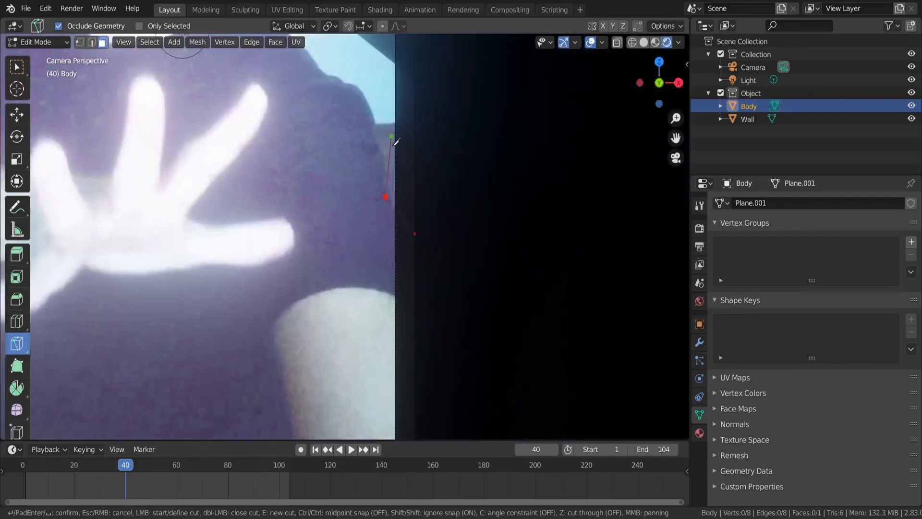
{"action": "left_click", "coordinate": [366, 95]}
{"action": "left_click", "coordinate": [346, 84]}
{"action": "left_click", "coordinate": [328, 77]}
{"action": "middle_click_drag", "start_coordinate": [338, 100], "coordinate": [425, 274], "text": "shift"}
{"action": "left_click", "coordinate": [401, 242]}
{"action": "left_click", "coordinate": [388, 222]}
{"action": "left_click", "coordinate": [373, 210]}
{"action": "left_click", "coordinate": [327, 170]}
{"action": "left_click", "coordinate": [323, 116]}
{"action": "key", "text": "Return"}
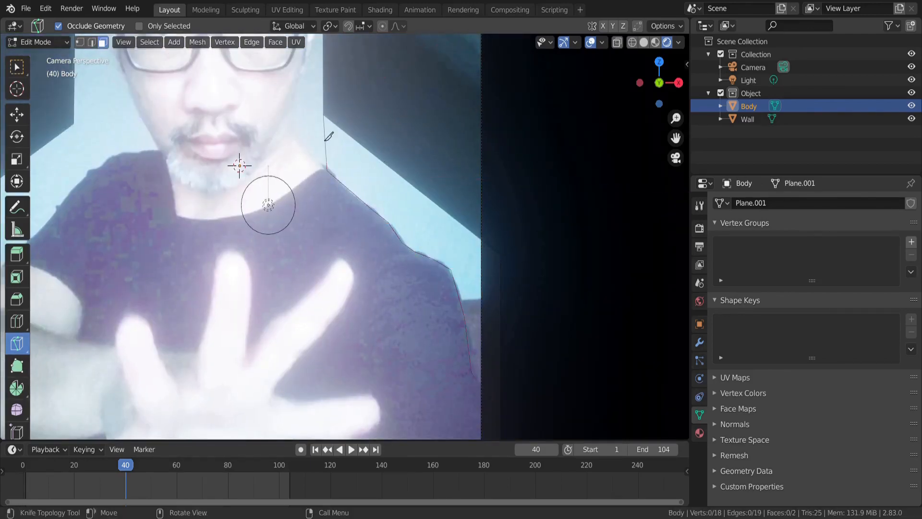
- Continue the knife outline from the right-hand shoulder along the neck and jaw up toward the ear
{"action": "middle_click_drag", "start_coordinate": [327, 175], "coordinate": [326, 312], "text": "shift"}
{"action": "scroll", "coordinate": [326, 312], "scroll_direction": "up", "scroll_amount": 3}
{"action": "left_click", "coordinate": [312, 360]}
{"action": "left_click", "coordinate": [264, 306]}
{"action": "left_click", "coordinate": [249, 282]}
{"action": "left_click", "coordinate": [255, 233]}
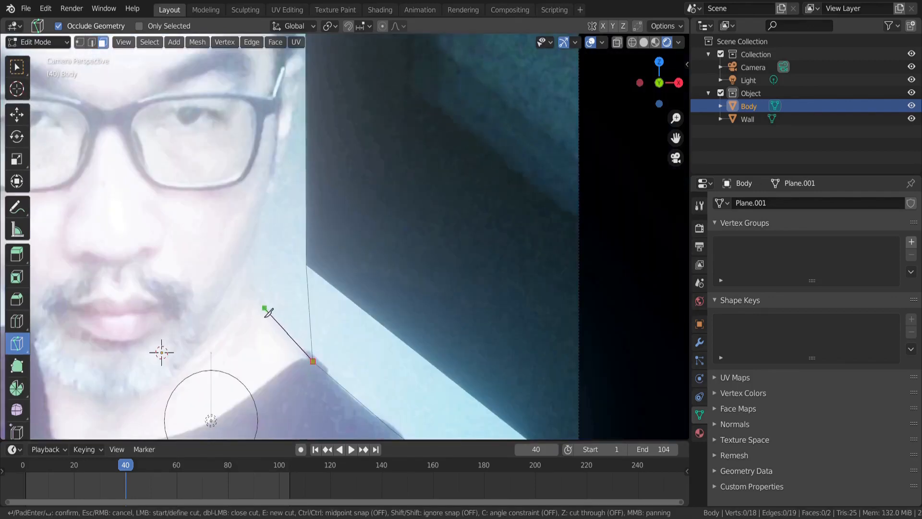
{"action": "left_click", "coordinate": [280, 173]}
{"action": "left_click", "coordinate": [292, 120]}
{"action": "left_click", "coordinate": [310, 62]}
{"action": "key", "text": "Return"}
{"action": "middle_click_drag", "start_coordinate": [349, 97], "coordinate": [358, 254], "text": "shift"}
{"action": "left_click", "coordinate": [317, 219]}
{"action": "left_click", "coordinate": [305, 205]}
{"action": "key", "text": "Escape"}
- Knife-cut the head outline from the right-hand ear over the crown to the left temple, ending across the mesh's left edge
{"action": "left_click", "coordinate": [312, 207]}
{"action": "left_click", "coordinate": [306, 167]}
{"action": "middle_click_drag", "start_coordinate": [308, 102], "coordinate": [316, 297], "text": "shift"}
{"action": "left_click", "coordinate": [315, 298]}
{"action": "left_click", "coordinate": [306, 243]}
{"action": "left_click", "coordinate": [277, 205]}
{"action": "left_click", "coordinate": [245, 174]}
{"action": "left_click", "coordinate": [191, 142]}
{"action": "left_click", "coordinate": [139, 127]}
{"action": "middle_click_drag", "start_coordinate": [139, 127], "coordinate": [406, 144], "text": "shift"}
{"action": "left_click", "coordinate": [348, 159]}
{"action": "left_click", "coordinate": [310, 173]}
{"action": "left_click", "coordinate": [271, 205]}
{"action": "left_click", "coordinate": [243, 232]}
{"action": "left_click", "coordinate": [230, 264]}
{"action": "left_click", "coordinate": [221, 301]}
{"action": "left_click", "coordinate": [169, 301]}
{"action": "key", "text": "Return"}
- Knife-cut the left side of the face, following the temple, ear and cheek down toward the jaw
{"action": "scroll", "coordinate": [230, 297], "scroll_direction": "down", "scroll_amount": 1}
{"action": "middle_click_drag", "start_coordinate": [236, 294], "coordinate": [273, 139], "text": "shift"}
{"action": "scroll", "coordinate": [277, 143], "scroll_direction": "up", "scroll_amount": 2}
{"action": "left_click", "coordinate": [249, 97]}
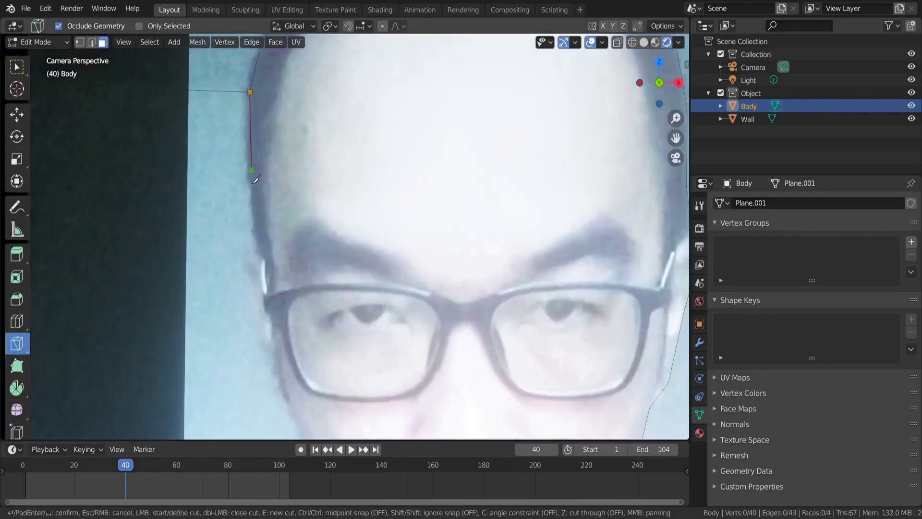
{"action": "left_click", "coordinate": [253, 202]}
{"action": "left_click", "coordinate": [259, 255]}
{"action": "left_click", "coordinate": [244, 252]}
{"action": "left_click", "coordinate": [246, 293]}
{"action": "left_click", "coordinate": [260, 341]}
{"action": "left_click", "coordinate": [277, 367]}
{"action": "middle_click_drag", "start_coordinate": [277, 367], "coordinate": [254, 110], "text": "shift"}
{"action": "left_click", "coordinate": [264, 143]}
{"action": "left_click", "coordinate": [286, 205]}
{"action": "left_click", "coordinate": [306, 245]}
- Extend the cut from the jaw along the left-hand shoulder outline down to the edge of the Body plane
{"action": "middle_click_drag", "start_coordinate": [177, 206], "coordinate": [270, 79], "text": "shift"}
{"action": "left_click", "coordinate": [422, 160]}
{"action": "left_click", "coordinate": [434, 180]}
{"action": "left_click", "coordinate": [388, 182]}
{"action": "left_click", "coordinate": [340, 188]}
{"action": "left_click", "coordinate": [311, 210]}
{"action": "left_click", "coordinate": [275, 236]}
{"action": "left_click", "coordinate": [223, 294]}
{"action": "left_click", "coordinate": [184, 344]}
{"action": "left_click", "coordinate": [140, 385]}
{"action": "left_click", "coordinate": [111, 411]}
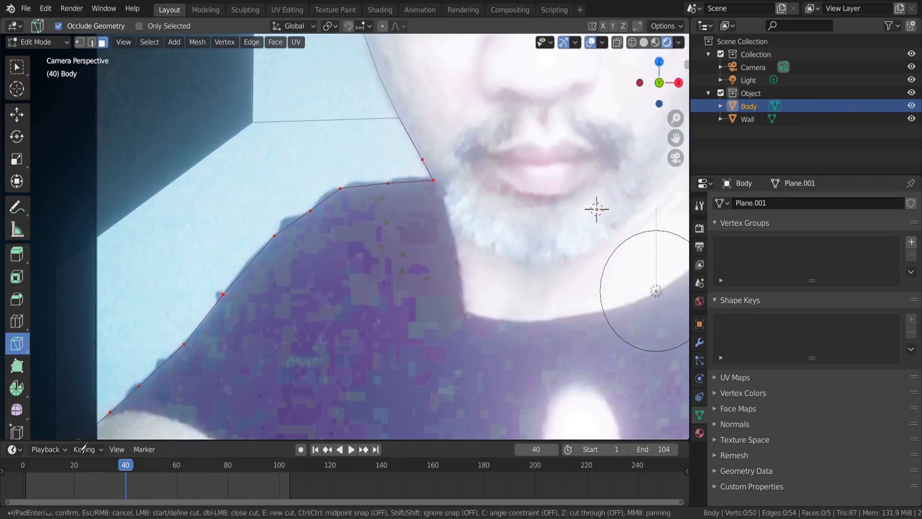
{"action": "key", "text": "Return"}
{"action": "middle_click_drag", "start_coordinate": [161, 283], "coordinate": [223, 53], "text": "shift"}
{"action": "left_click", "coordinate": [138, 210]}
{"action": "key", "text": "Escape"}
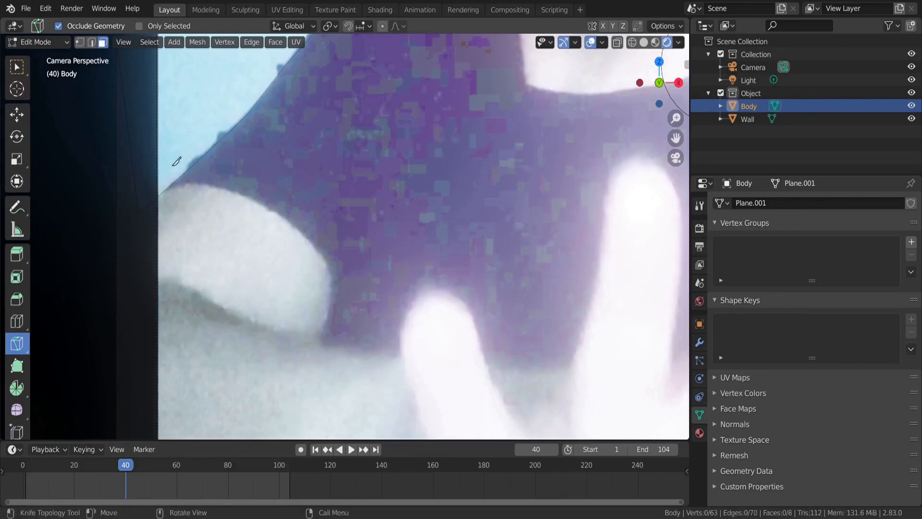
- Knife-cut the background area below the left-hand forearm, from the plane's left edge inward and down along the shirt
{"action": "middle_click_drag", "start_coordinate": [220, 403], "coordinate": [231, 310], "text": "shift"}
{"action": "scroll", "coordinate": [231, 310], "scroll_direction": "up", "scroll_amount": 2}
{"action": "scroll", "coordinate": [230, 311], "scroll_direction": "down", "scroll_amount": 6}
{"action": "middle_click_drag", "start_coordinate": [245, 423], "coordinate": [290, 236], "text": "shift"}
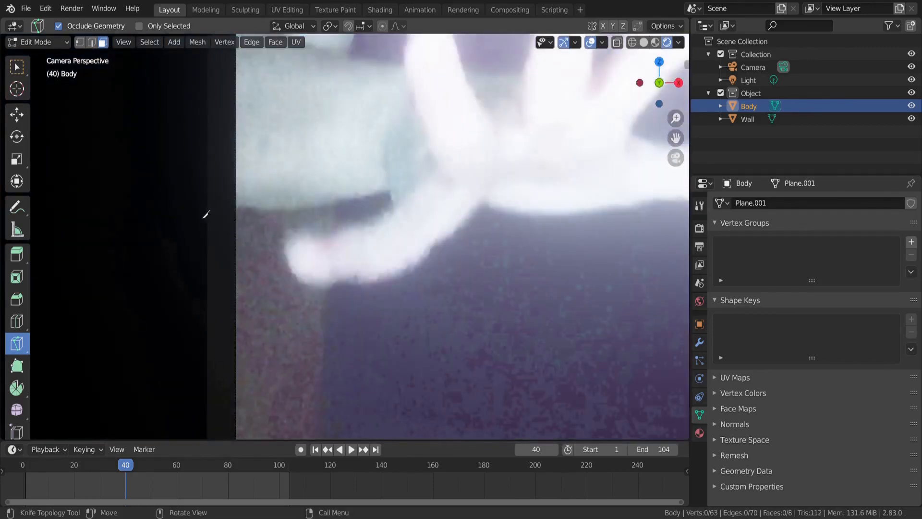
{"action": "left_click", "coordinate": [207, 210]}
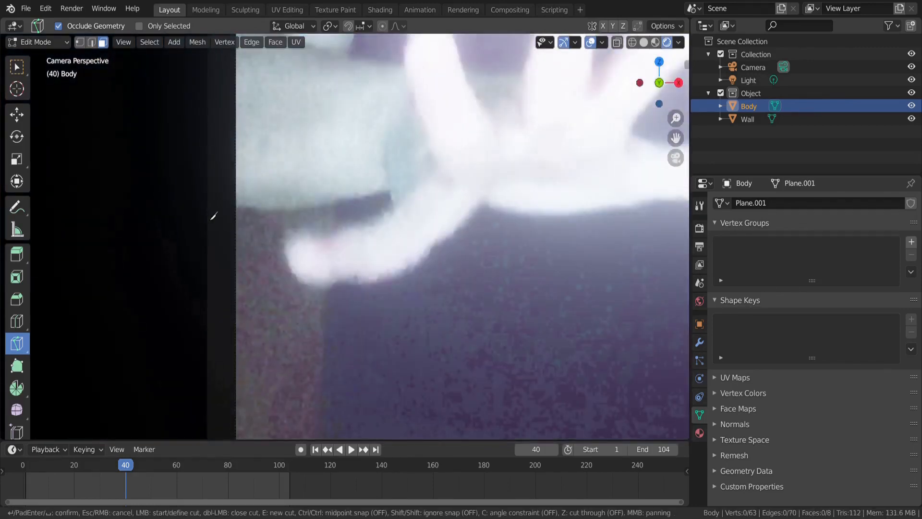
{"action": "left_click", "coordinate": [332, 205]}
{"action": "middle_click_drag", "start_coordinate": [326, 330], "coordinate": [336, 71], "text": "shift"}
{"action": "left_click", "coordinate": [326, 247]}
{"action": "key", "text": "Return"}
- Delete the background faces around the head, above the shoulders and below the forearm, and select the linked faces of the remaining body
{"action": "scroll", "coordinate": [364, 151], "scroll_direction": "down", "scroll_amount": 5}
{"action": "middle_click_drag", "start_coordinate": [365, 152], "coordinate": [219, 387], "text": "shift"}
{"action": "scroll", "coordinate": [317, 217], "scroll_direction": "up", "scroll_amount": 4}
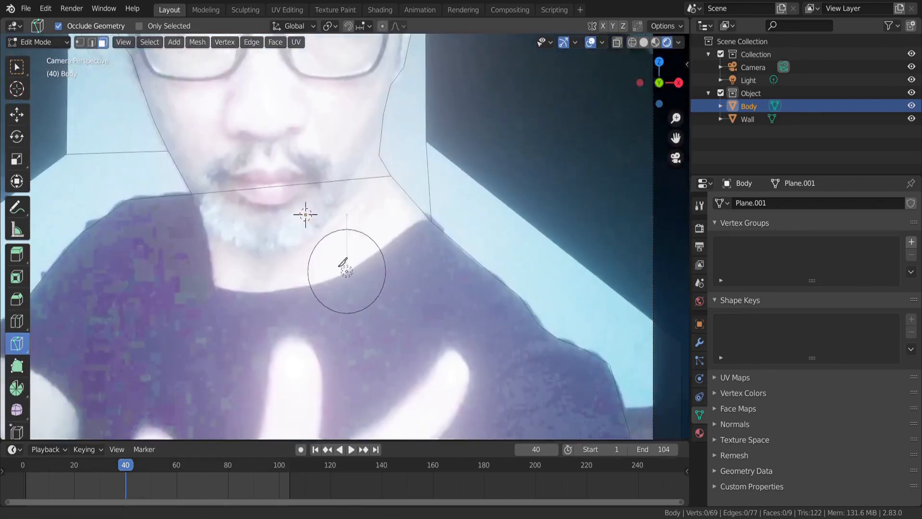
{"action": "key", "text": "w"}
{"action": "key", "text": "Home"}
{"action": "left_click", "coordinate": [417, 244]}
{"action": "key", "text": "x"}
{"action": "left_click", "coordinate": [388, 186]}
{"action": "left_click", "coordinate": [369, 57]}
{"action": "key", "text": "x"}
{"action": "left_click", "coordinate": [368, 62]}
{"action": "key", "text": "x"}
{"action": "left_click", "coordinate": [238, 207]}
{"action": "left_click", "coordinate": [232, 227]}
{"action": "key", "text": "x"}
{"action": "left_click", "coordinate": [224, 246]}
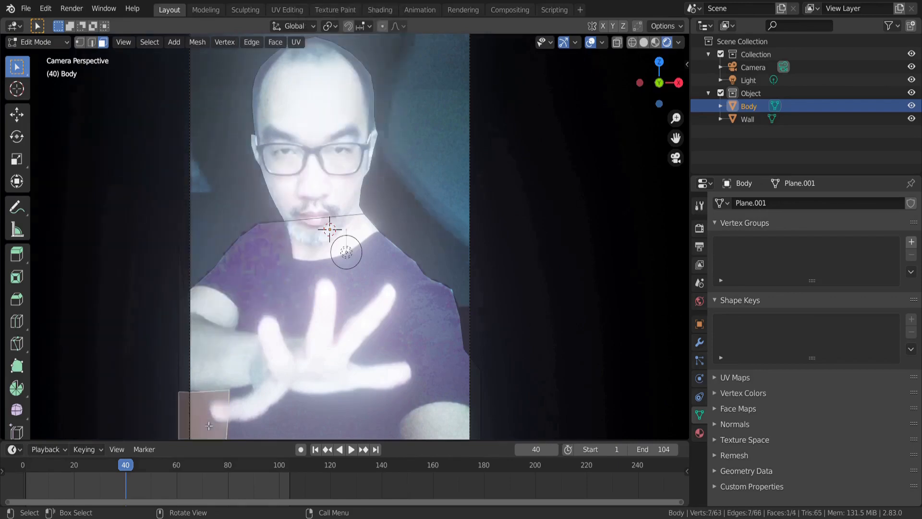
{"action": "key", "text": "l"}
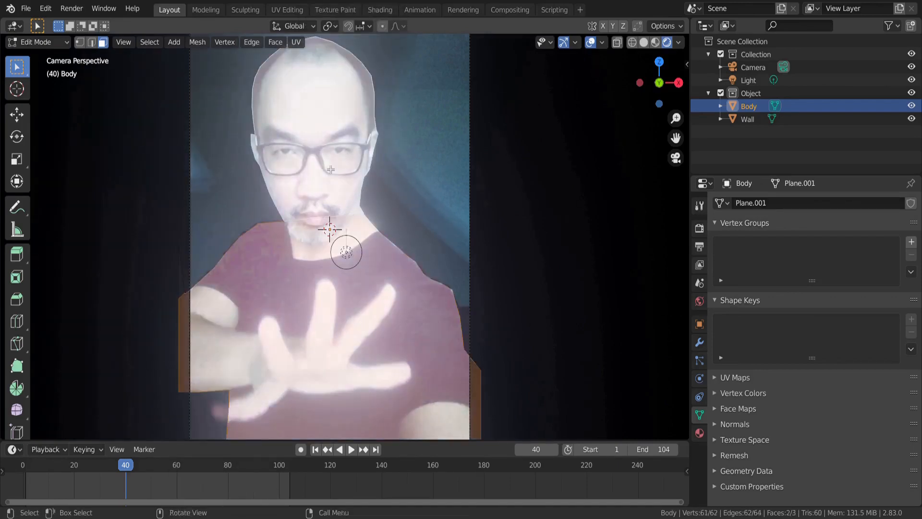
- Dissolve the leftover edge near the left-hand side of the jaw in the Body mesh
{"action": "key", "text": "alt+a"}
{"action": "key", "text": "2"}
{"action": "scroll", "coordinate": [296, 180], "scroll_direction": "up", "scroll_amount": 5}
{"action": "left_click", "coordinate": [296, 180]}
{"action": "scroll", "coordinate": [295, 180], "scroll_direction": "down", "scroll_amount": 5}
{"action": "key", "text": "x"}
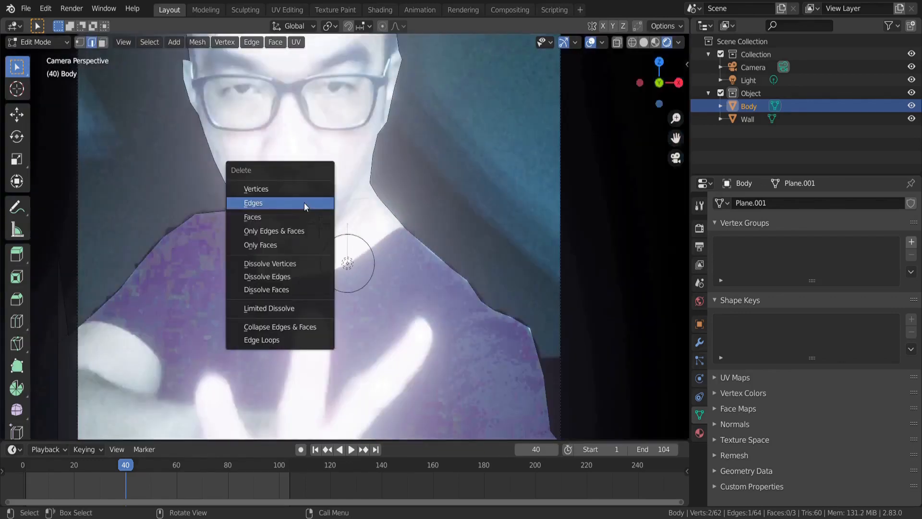
{"action": "left_click", "coordinate": [295, 282]}
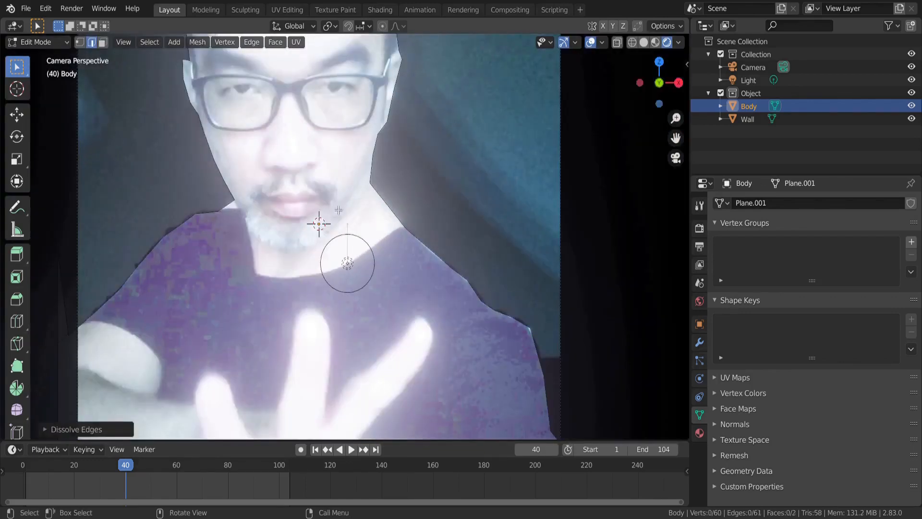
- Knife-cut the small background wedge between the jaw and the left-hand shoulder of the Body mesh and delete its face
{"action": "scroll", "coordinate": [338, 210], "scroll_direction": "up", "scroll_amount": 3}
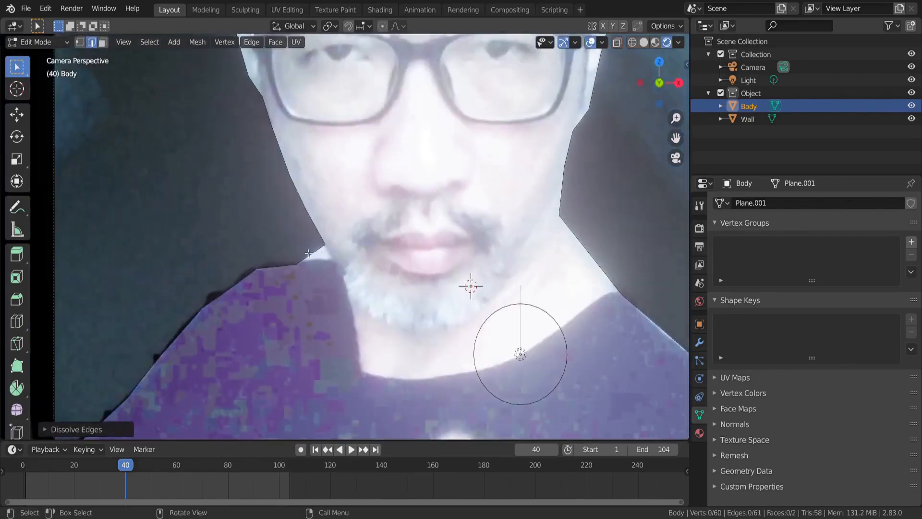
{"action": "key", "text": "k"}
{"action": "left_click", "coordinate": [326, 244]}
{"action": "left_click", "coordinate": [328, 256]}
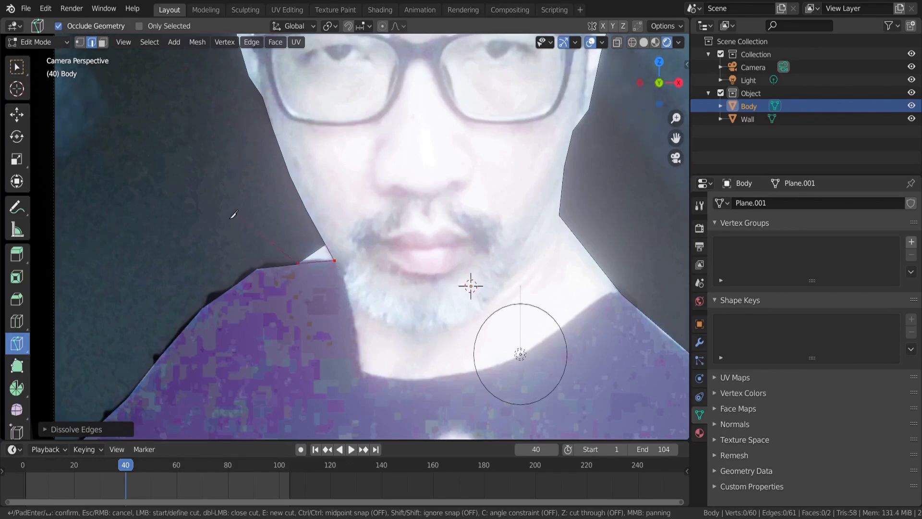
{"action": "key", "text": "Return"}
{"action": "key", "text": "x"}
{"action": "left_click", "coordinate": [102, 42]}
{"action": "left_click", "coordinate": [317, 257]}
{"action": "key", "text": "x"}
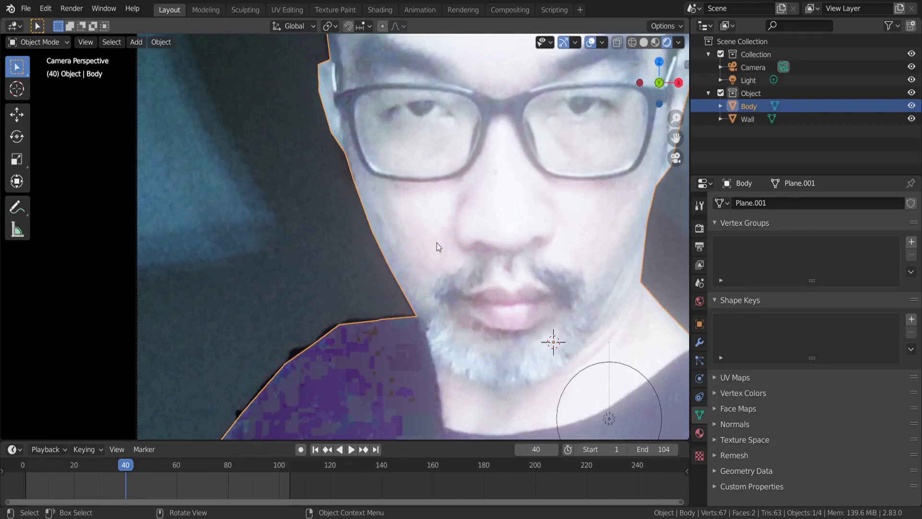
- Extrude the whole Body silhouette slightly outward from the Wall to give it a thin thickness
{"action": "left_click", "coordinate": [503, 275]}
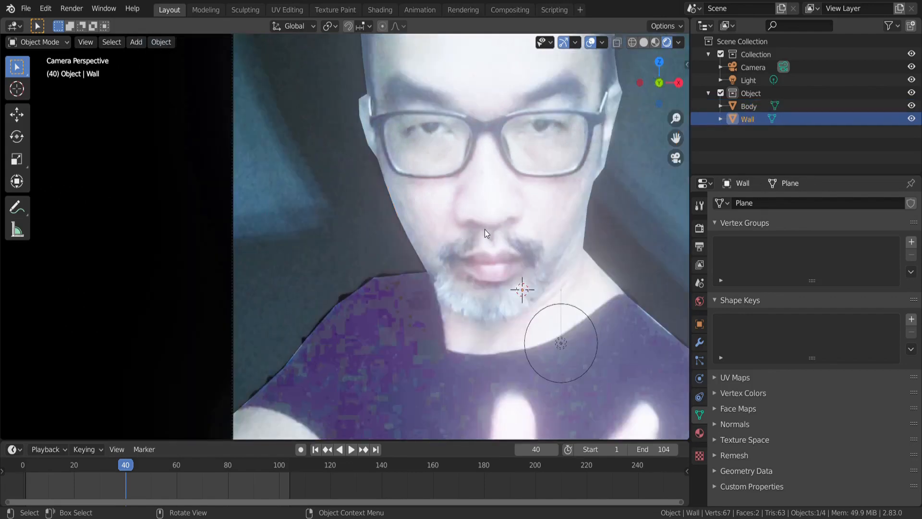
{"action": "middle_click_drag", "start_coordinate": [485, 229], "coordinate": [544, 239]}
{"action": "left_click", "coordinate": [420, 320]}
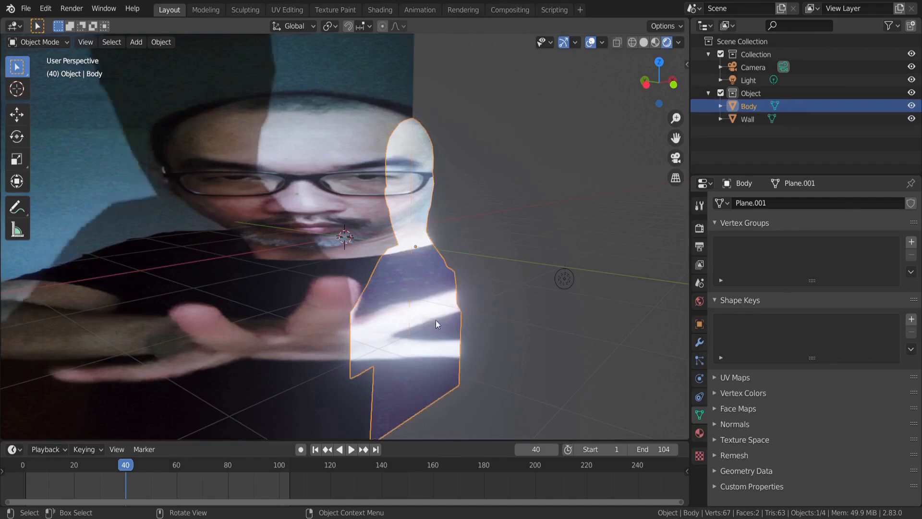
{"action": "left_click", "coordinate": [644, 42]}
{"action": "key", "text": "Tab"}
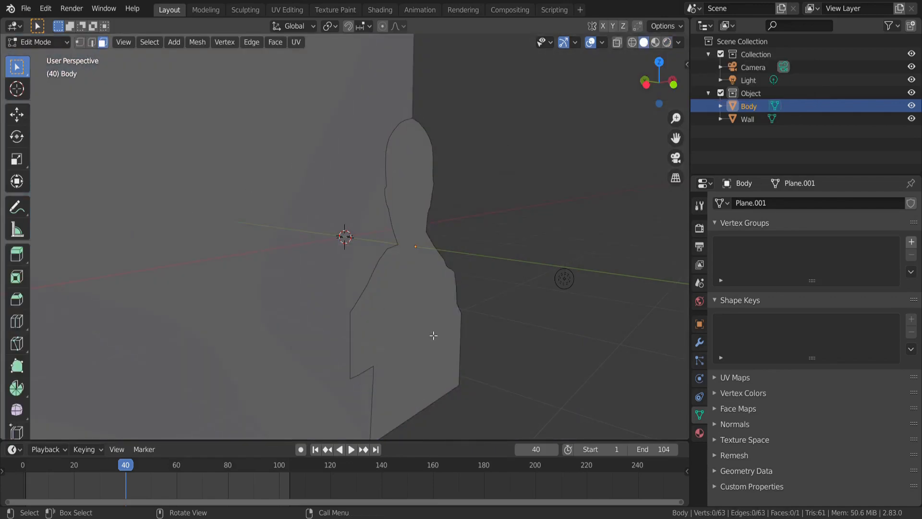
{"action": "key", "text": "a"}
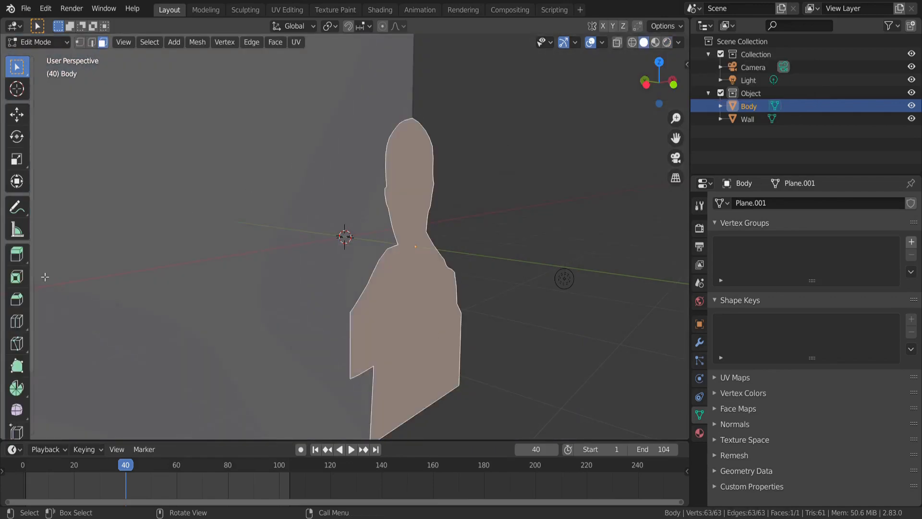
{"action": "key", "text": "e"}
{"action": "left_click", "coordinate": [485, 283]}
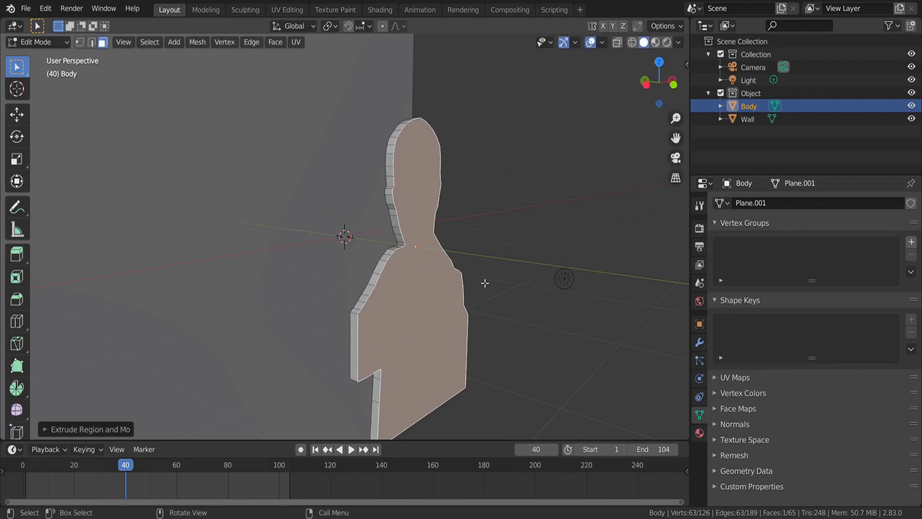
- Bevel the front outline of the extruded Body by about 0.0235 m with 10 segments, and return to Object Mode
{"action": "left_click", "coordinate": [80, 42]}
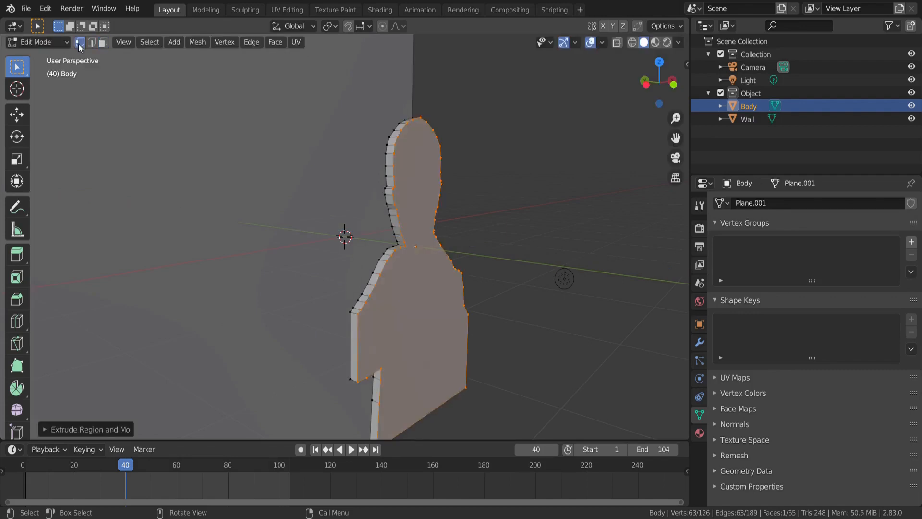
{"action": "left_click", "coordinate": [17, 299]}
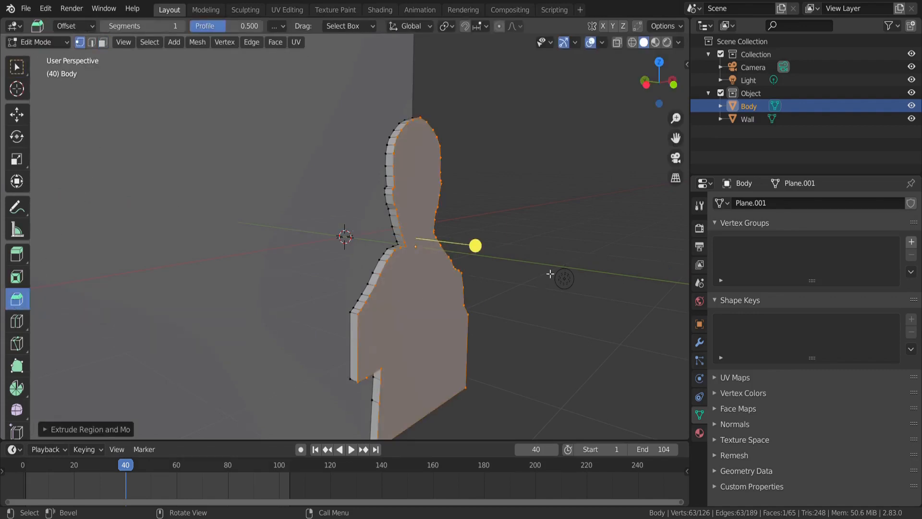
{"action": "mouse_move", "coordinate": [482, 249]}
{"action": "left_mouse_down"}
{"action": "mouse_move", "coordinate": [496, 255]}
{"action": "mouse_move", "coordinate": [488, 248]}
{"action": "left_mouse_up"}
{"action": "left_click", "coordinate": [103, 426]}
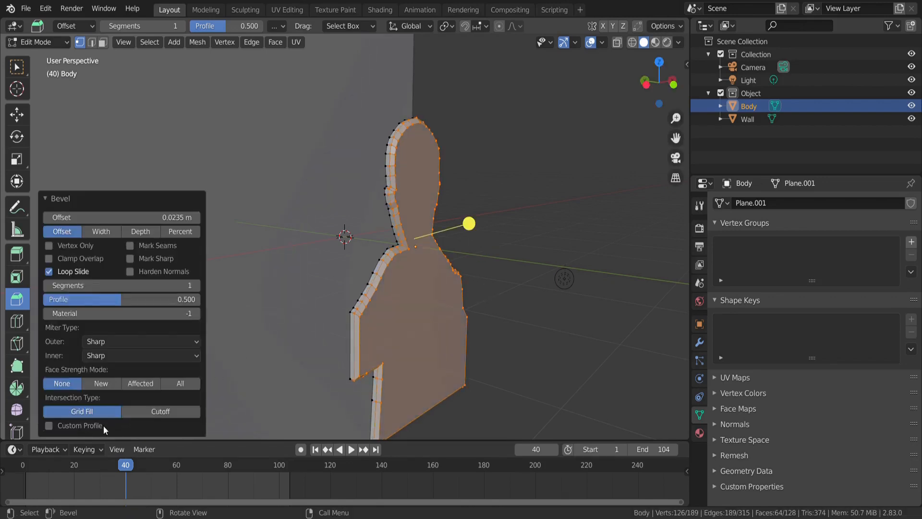
{"action": "left_click", "coordinate": [190, 286]}
{"action": "type", "text": "10"}
{"action": "key", "text": "Return"}
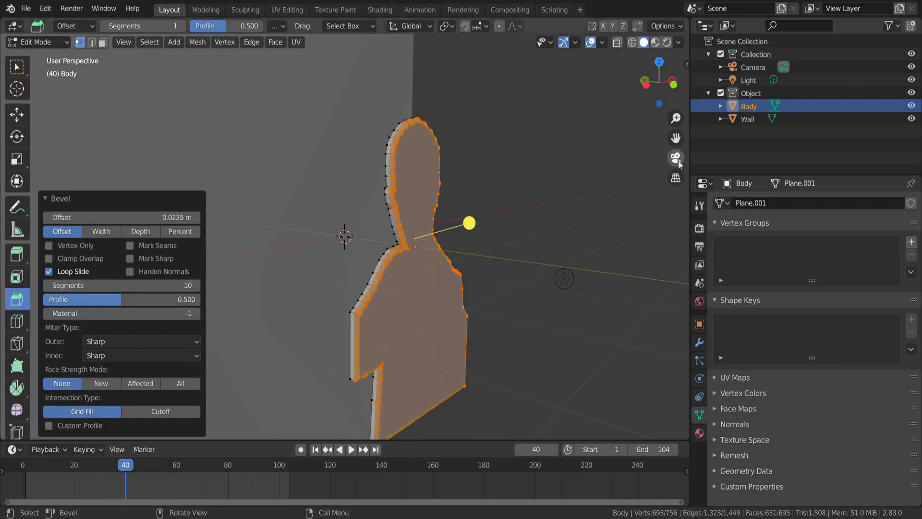
{"action": "left_click", "coordinate": [44, 42]}
{"action": "left_click", "coordinate": [48, 60]}
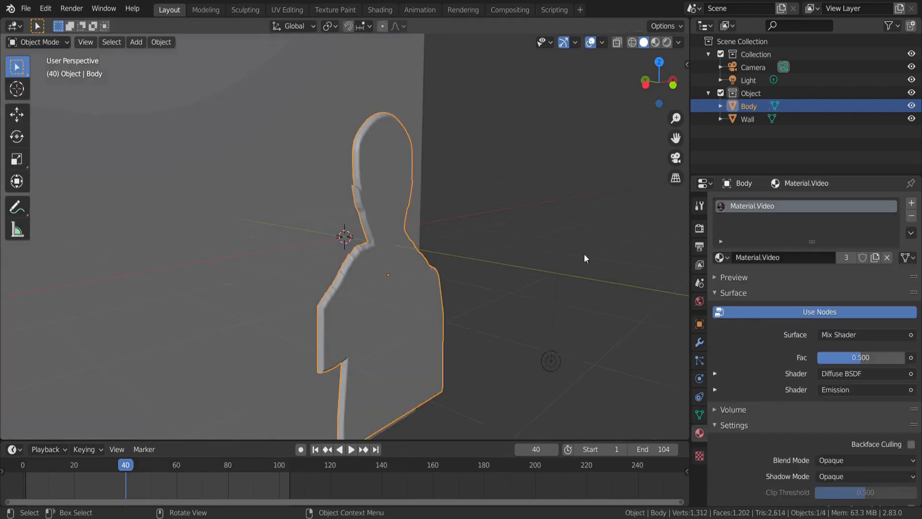
- Examine the beveled Body outline against the projected video through the camera in rendered shading
{"action": "left_click", "coordinate": [681, 157]}
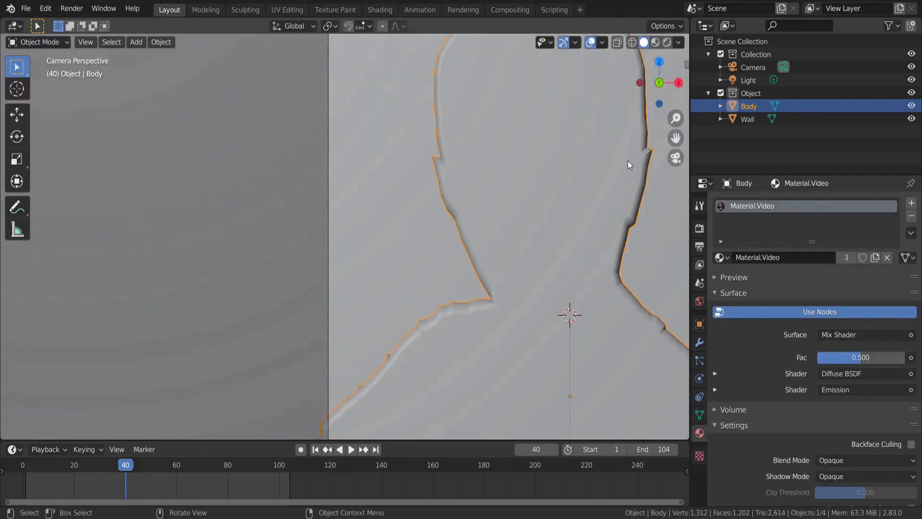
{"action": "scroll", "coordinate": [627, 160], "scroll_direction": "up", "scroll_amount": 1}
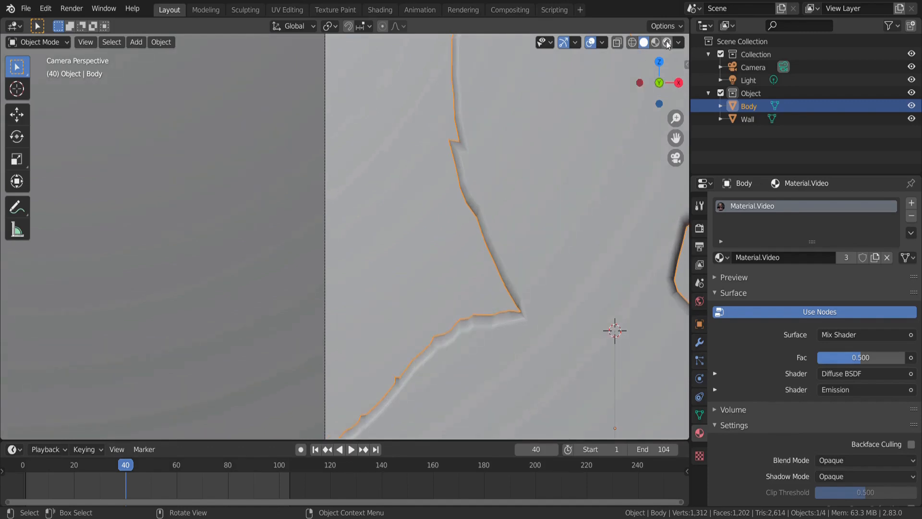
{"action": "left_click", "coordinate": [666, 42]}
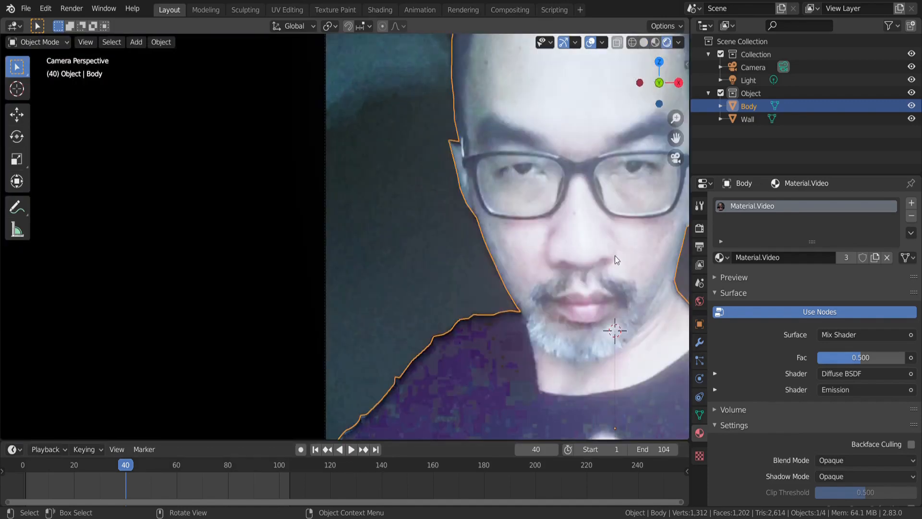
{"action": "scroll", "coordinate": [622, 267], "scroll_direction": "down", "scroll_amount": 1}
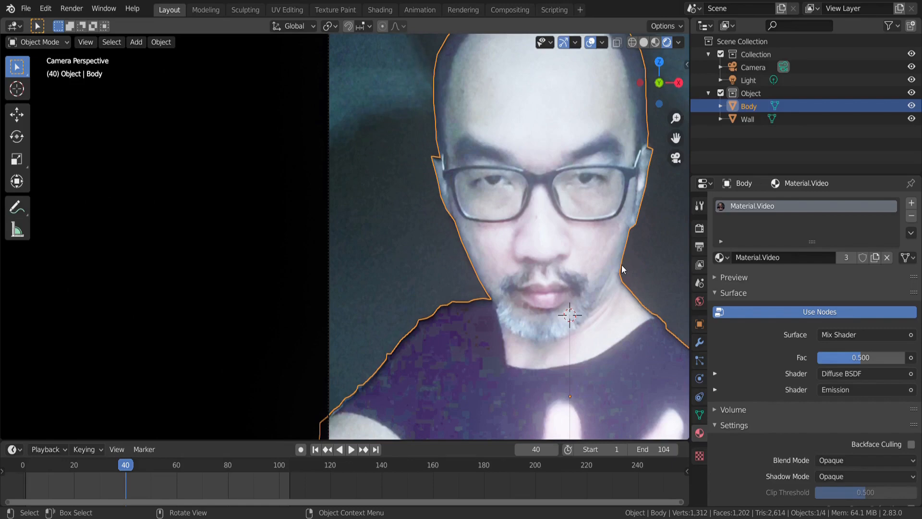
{"action": "middle_click_drag", "start_coordinate": [621, 264], "coordinate": [500, 218], "text": "shift"}
{"action": "middle_click_drag", "start_coordinate": [445, 255], "coordinate": [490, 270], "text": "shift"}
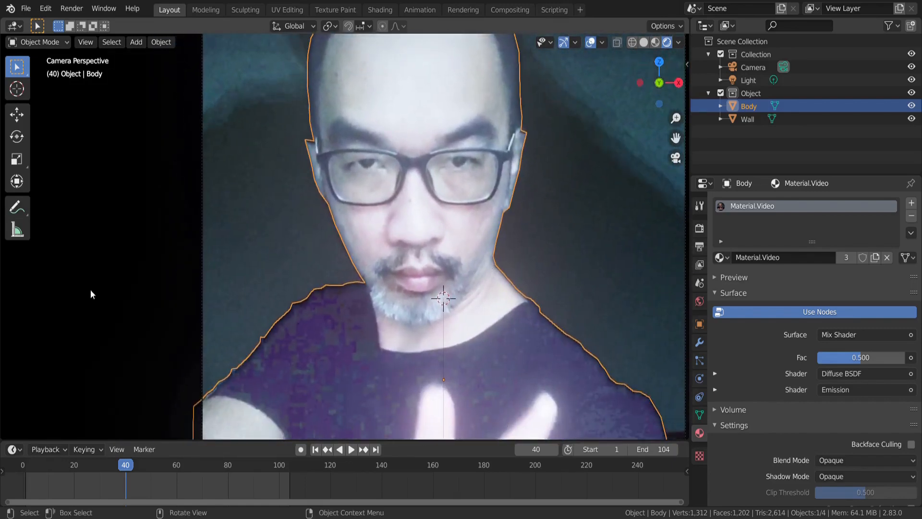
{"action": "left_click", "coordinate": [133, 290]}
{"action": "middle_click_drag", "start_coordinate": [452, 304], "coordinate": [554, 125], "text": "shift"}
{"action": "scroll", "coordinate": [564, 267], "scroll_direction": "down", "scroll_amount": 1}
{"action": "middle_click_drag", "start_coordinate": [558, 281], "coordinate": [553, 139], "text": "shift"}
{"action": "middle_click_drag", "start_coordinate": [575, 184], "coordinate": [500, 391], "text": "shift"}
{"action": "middle_click_drag", "start_coordinate": [497, 227], "coordinate": [521, 291], "text": "shift"}
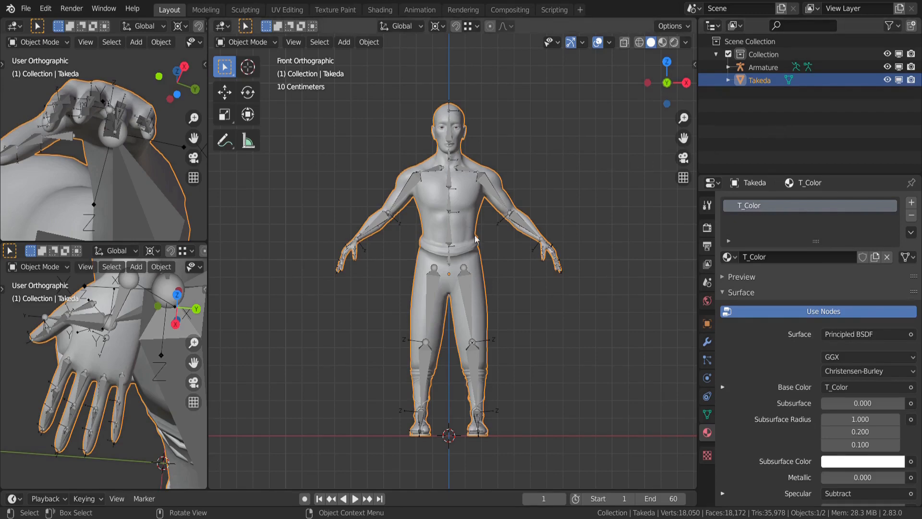
- In the character's Blender file, select the Armature together with the Takeda mesh and copy both objects
{"action": "left_click", "coordinate": [753, 65], "text": "shift"}
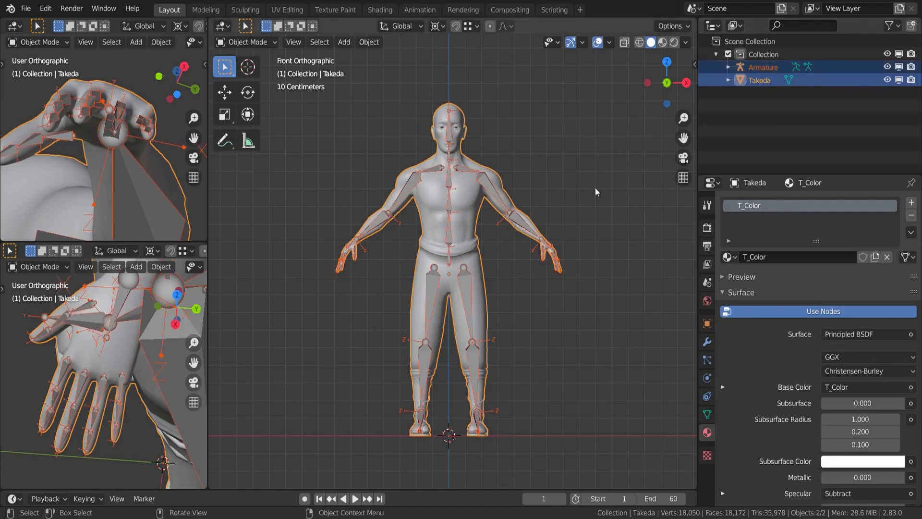
{"action": "right_click", "coordinate": [751, 78]}
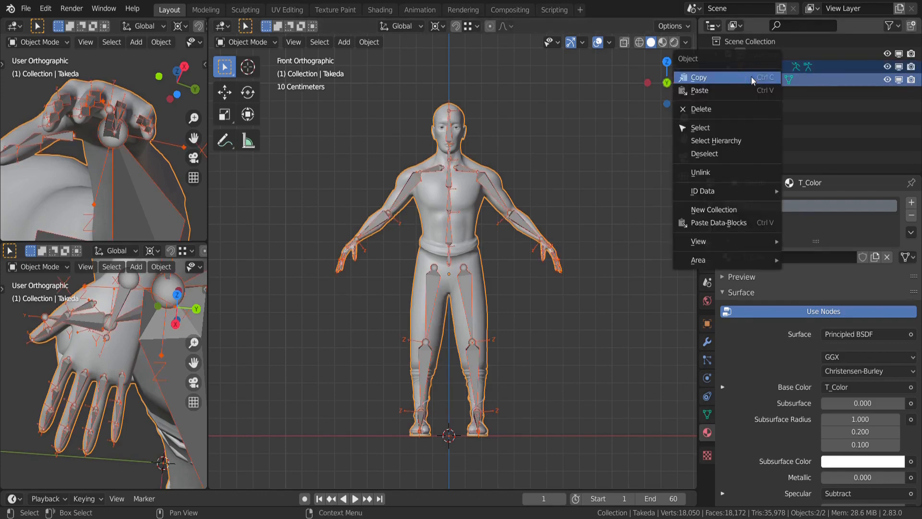
{"action": "left_click", "coordinate": [718, 77]}
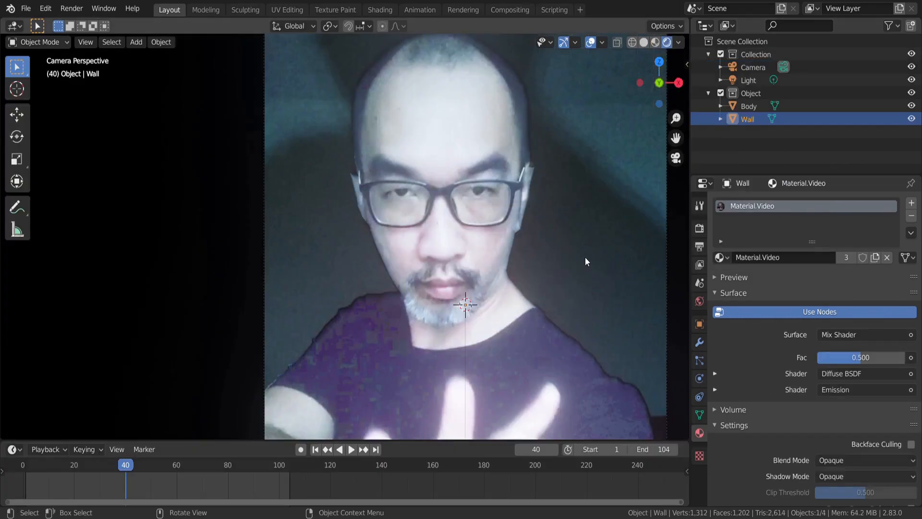
- Paste the copied Armature and Takeda mesh into the portrait scene, and hide the Body and Wall objects
{"action": "middle_click_drag", "start_coordinate": [587, 211], "coordinate": [640, 232]}
{"action": "left_click", "coordinate": [643, 42]}
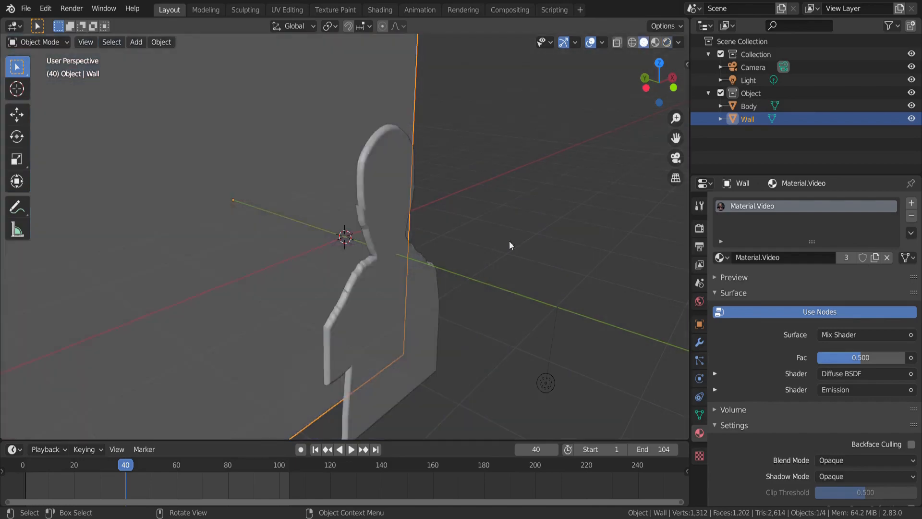
{"action": "left_click", "coordinate": [477, 277]}
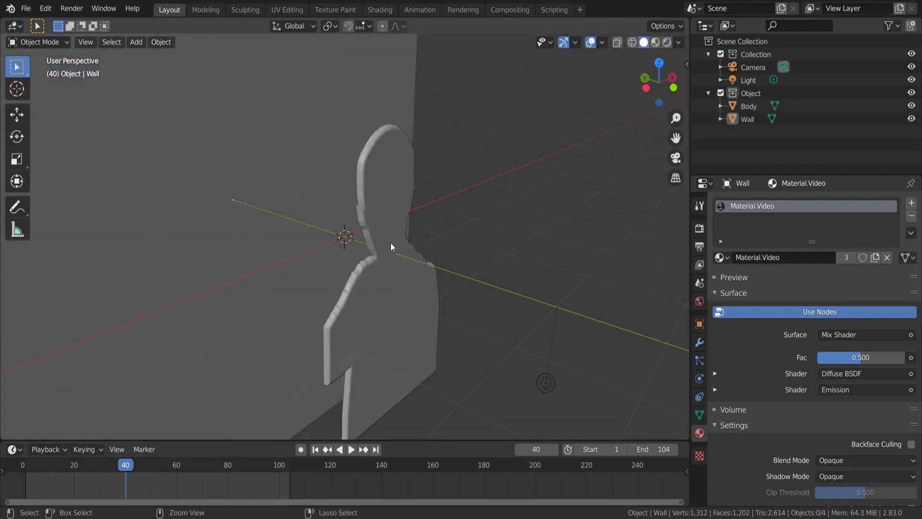
{"action": "key", "text": "ctrl+v"}
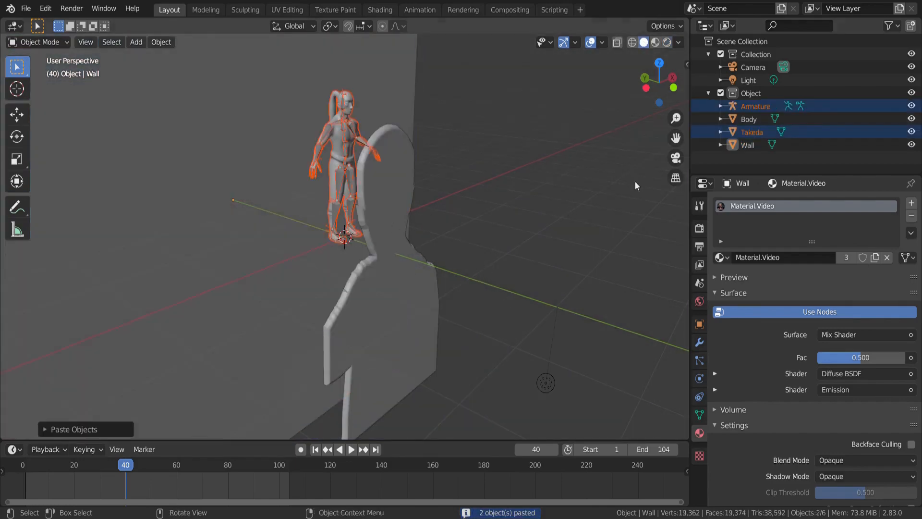
{"action": "left_click", "coordinate": [598, 191]}
{"action": "left_click", "coordinate": [911, 119]}
{"action": "left_click", "coordinate": [912, 145]}
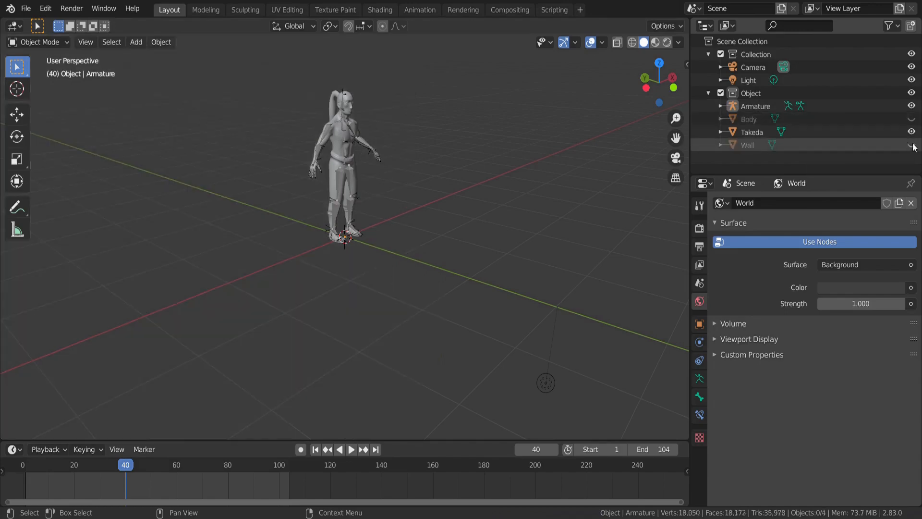
- Delete the vertex loop just above the right elbow of the Takeda mesh to separate the forearm from the upper arm
{"action": "scroll", "coordinate": [480, 197], "scroll_direction": "up", "scroll_amount": 6}
{"action": "middle_click_drag", "start_coordinate": [471, 207], "coordinate": [387, 244]}
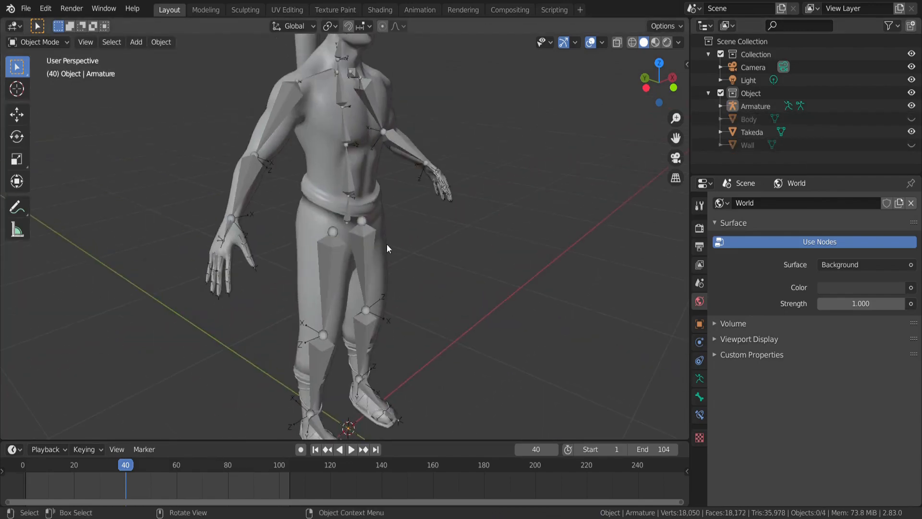
{"action": "left_click", "coordinate": [321, 180]}
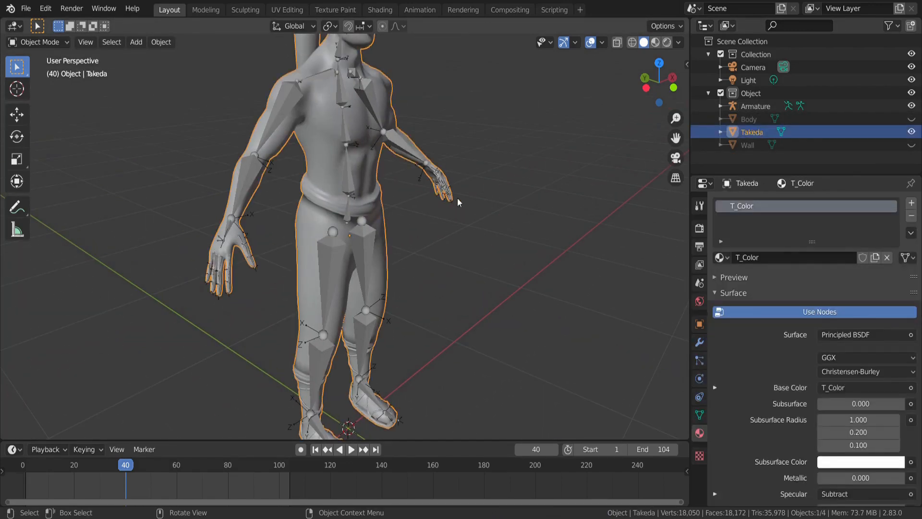
{"action": "key", "text": "Tab"}
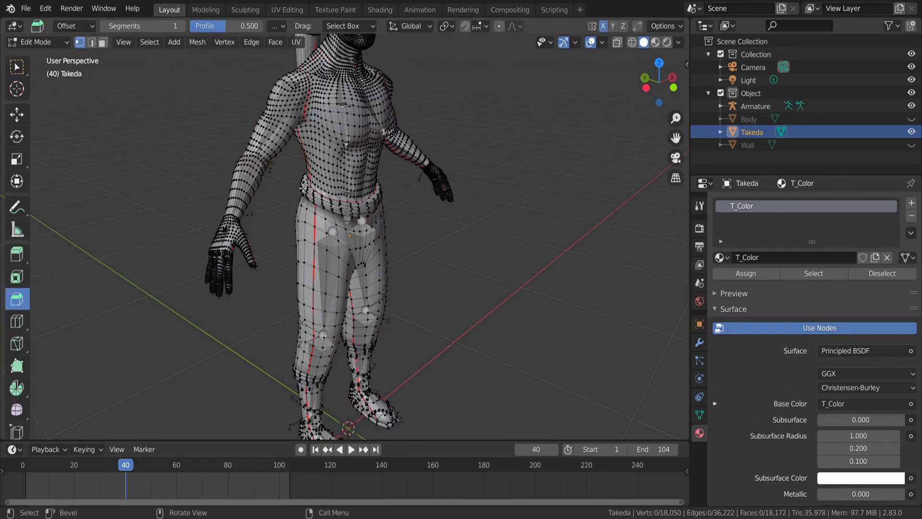
{"action": "key", "text": "alt+z"}
{"action": "key", "text": "alt+z"}
{"action": "scroll", "coordinate": [290, 173], "scroll_direction": "up", "scroll_amount": 4}
{"action": "middle_click_drag", "start_coordinate": [289, 173], "coordinate": [374, 274], "text": "shift"}
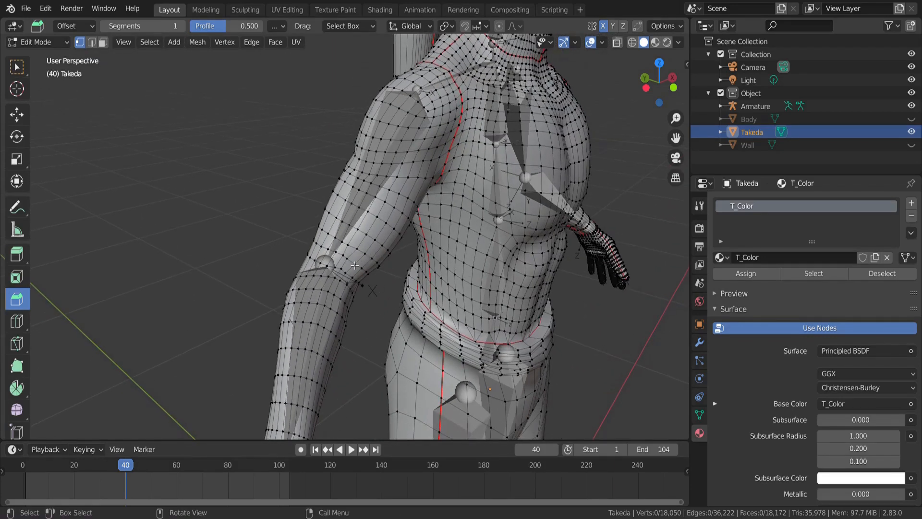
{"action": "left_click", "coordinate": [322, 325], "text": "alt"}
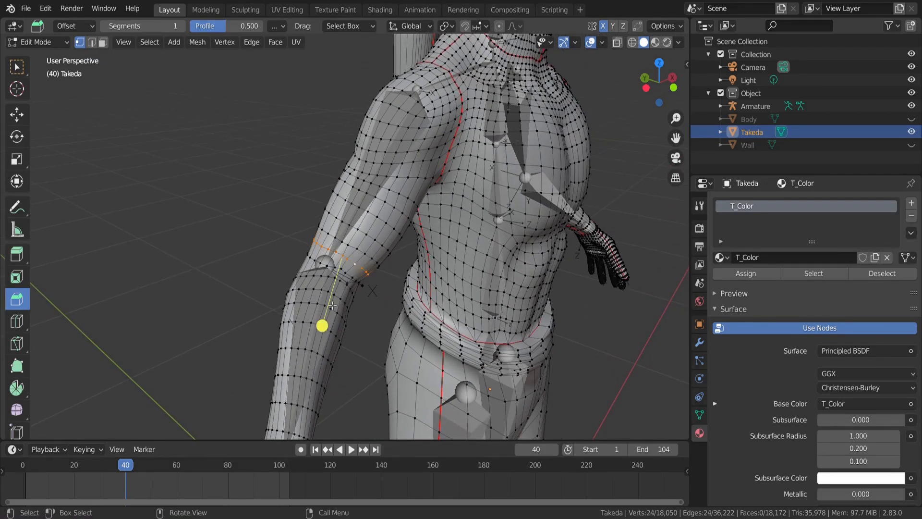
{"action": "key", "text": "w"}
{"action": "key", "text": "x"}
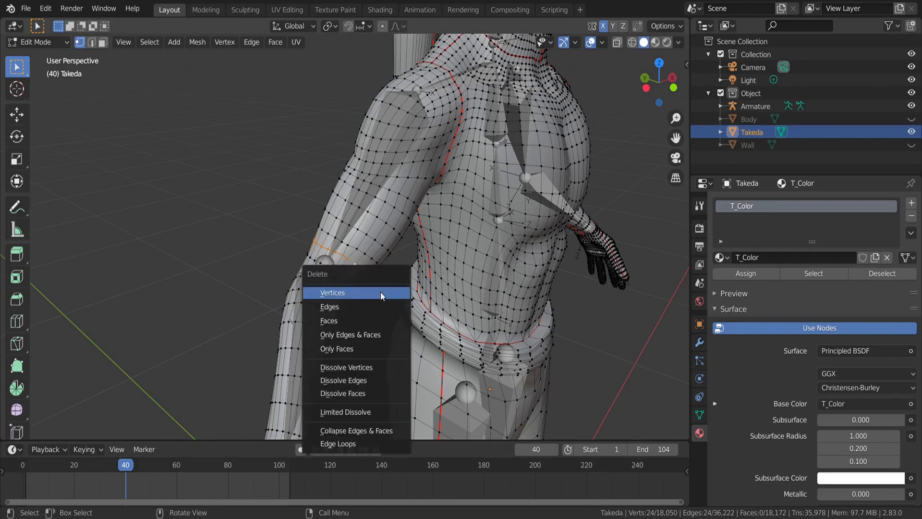
{"action": "left_click", "coordinate": [385, 295]}
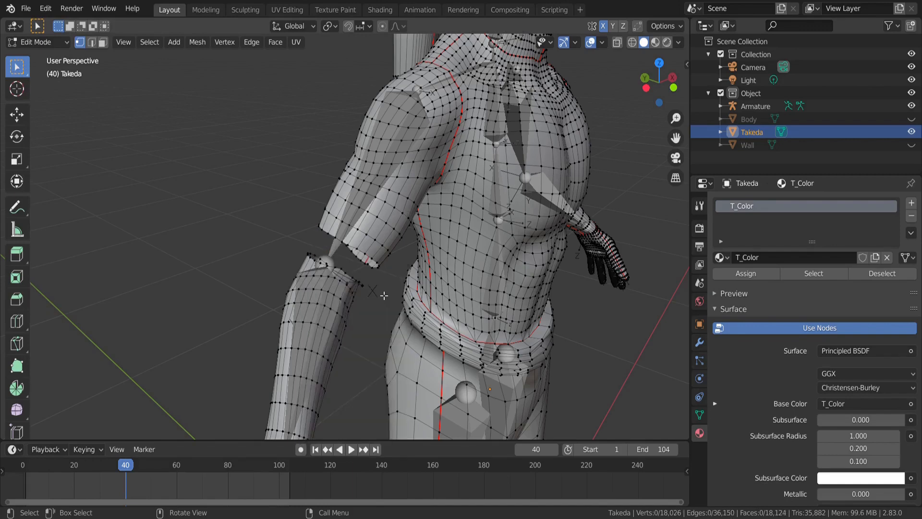
- Delete the Takeda body geometry connected to the torso, keeping the detached right forearm
{"action": "left_click", "coordinate": [406, 212]}
{"action": "key", "text": "ctrl+l"}
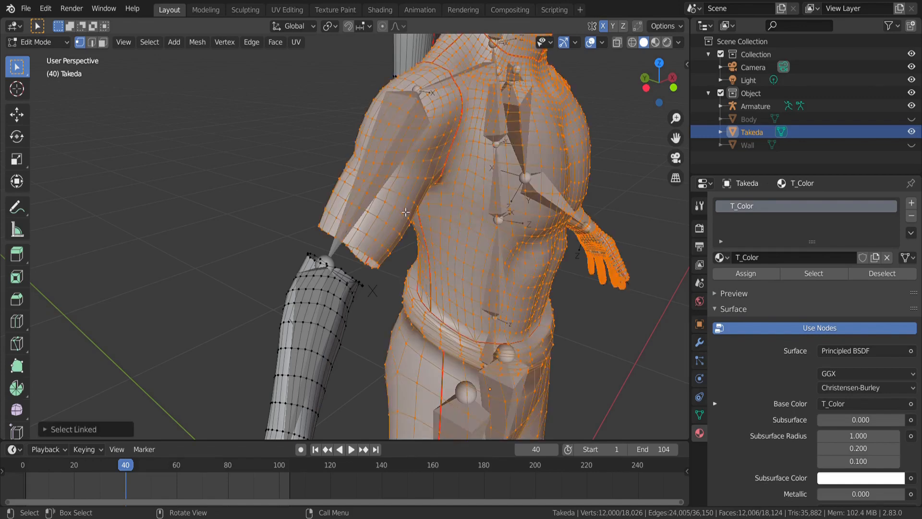
{"action": "key", "text": "x"}
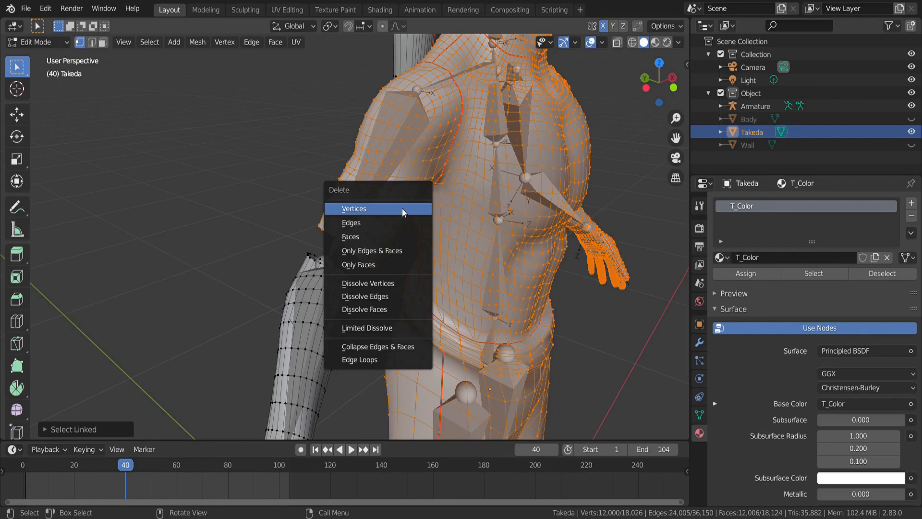
{"action": "left_click", "coordinate": [402, 209]}
- Delete the leftover hair, facial parts and feet so only the right forearm and hand remain of the Takeda mesh
{"action": "scroll", "coordinate": [406, 211], "scroll_direction": "down", "scroll_amount": 6}
{"action": "middle_click_drag", "start_coordinate": [539, 317], "coordinate": [556, 218], "text": "shift"}
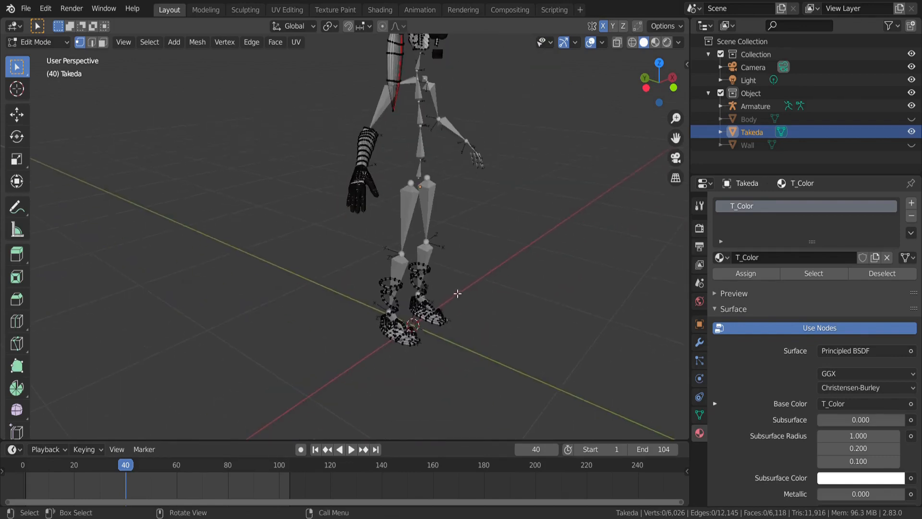
{"action": "key", "text": "l"}
{"action": "key", "text": "l"}
{"action": "key", "text": "l"}
{"action": "middle_click_drag", "start_coordinate": [461, 115], "coordinate": [451, 196], "text": "shift"}
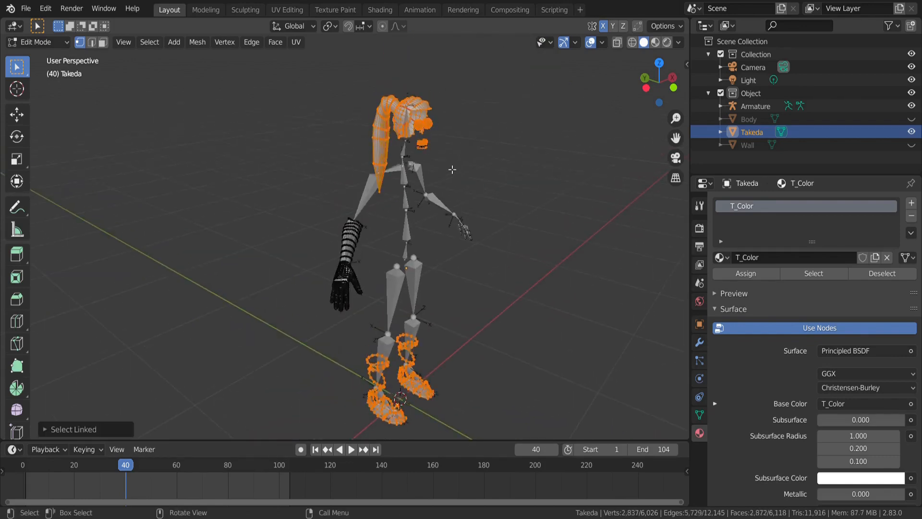
{"action": "key", "text": "x"}
{"action": "left_click", "coordinate": [452, 170]}
{"action": "key", "text": "l"}
{"action": "key", "text": "l"}
{"action": "key", "text": "x"}
{"action": "left_click", "coordinate": [464, 170]}
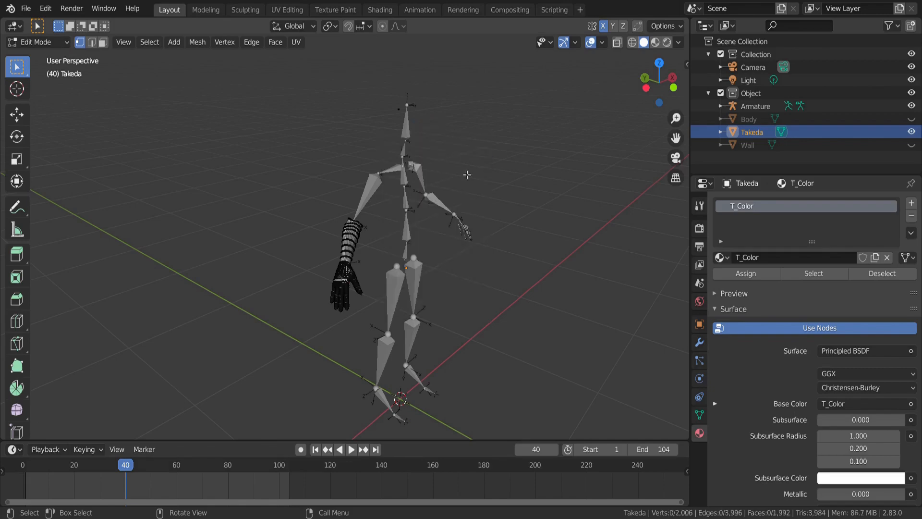
- Switch from the mesh to editing the Armature and delete its right upper arm bone
{"action": "key", "text": "Tab"}
{"action": "left_click", "coordinate": [755, 106]}
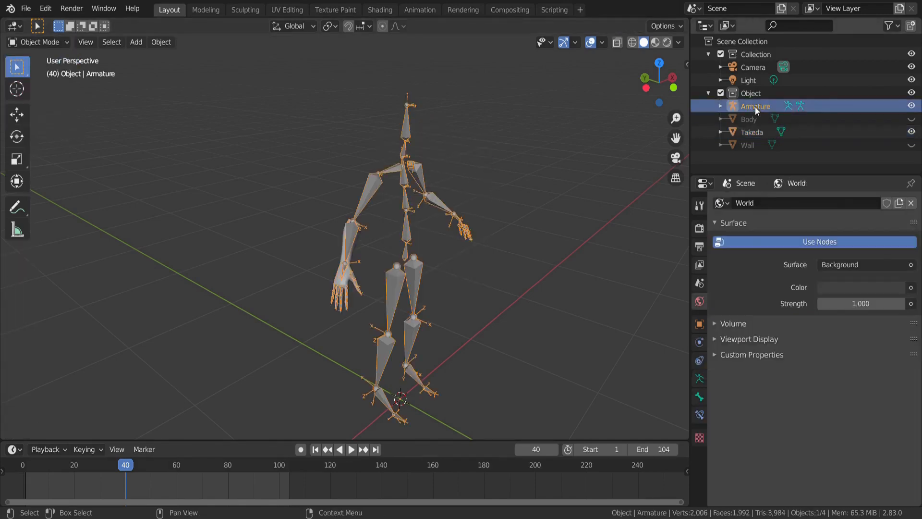
{"action": "key", "text": "Tab"}
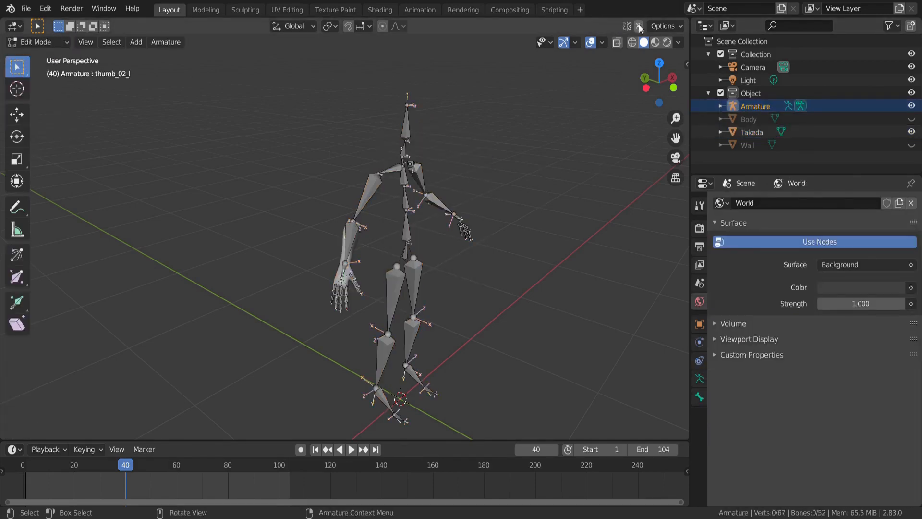
{"action": "left_click", "coordinate": [370, 186]}
{"action": "key", "text": "x"}
{"action": "left_click", "coordinate": [370, 186]}
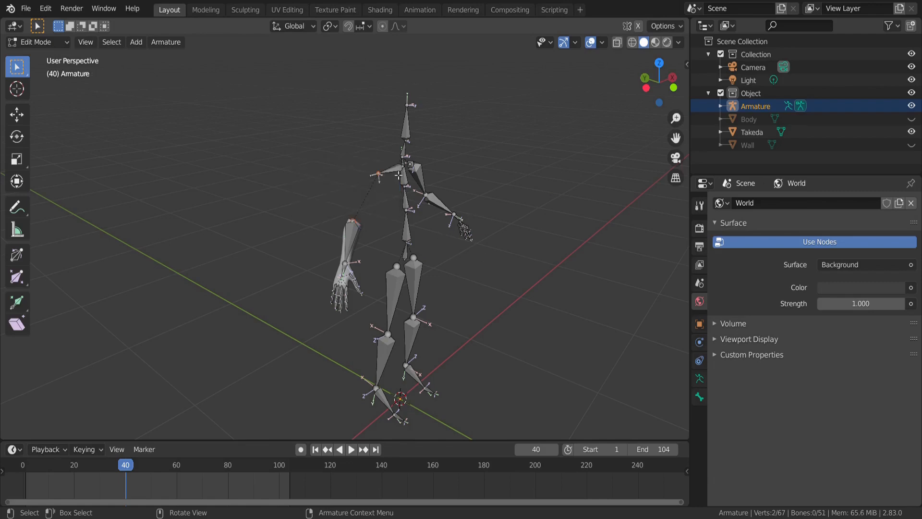
- Delete the Armature's head, spine, shoulder and left arm bones together with the left finger bones
{"action": "left_click", "coordinate": [409, 183], "text": "ctrl"}
{"action": "left_click", "coordinate": [448, 211], "text": "ctrl"}
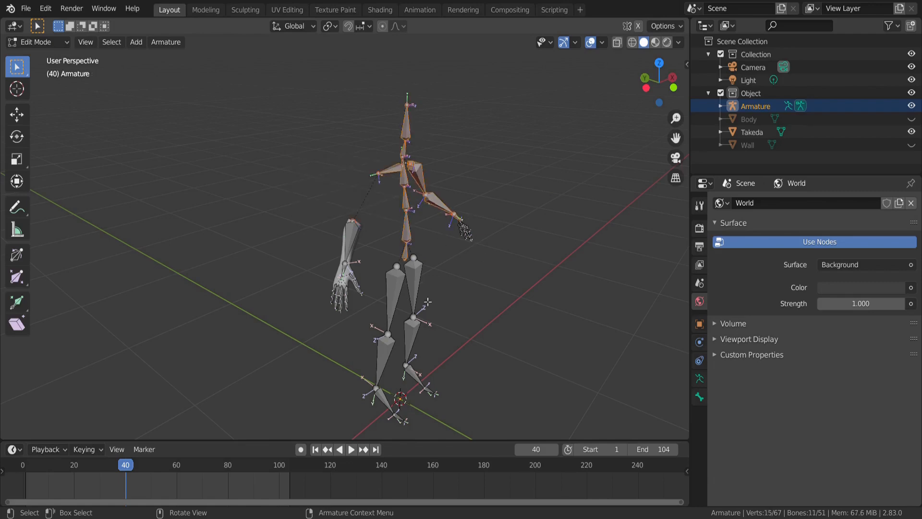
{"action": "key", "text": "x"}
{"action": "left_click", "coordinate": [486, 211]}
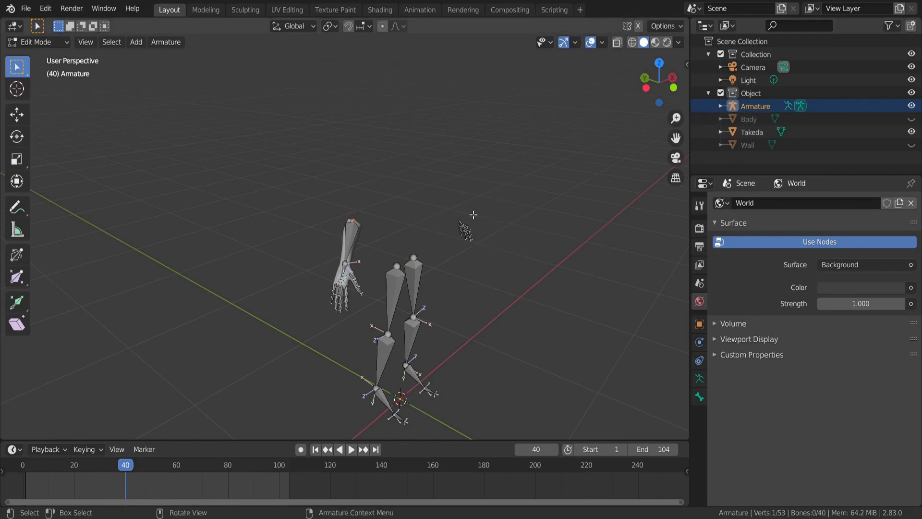
{"action": "key", "text": "x"}
{"action": "left_click", "coordinate": [511, 257]}
- Delete all leg and foot bones of both legs from the Armature
{"action": "left_click_drag", "start_coordinate": [392, 258], "coordinate": [440, 329]}
{"action": "left_click", "coordinate": [393, 307], "text": "shift"}
{"action": "left_click", "coordinate": [386, 353], "text": "shift"}
{"action": "left_click", "coordinate": [418, 379], "text": "shift"}
{"action": "left_click", "coordinate": [389, 404], "text": "shift"}
{"action": "key", "text": "x"}
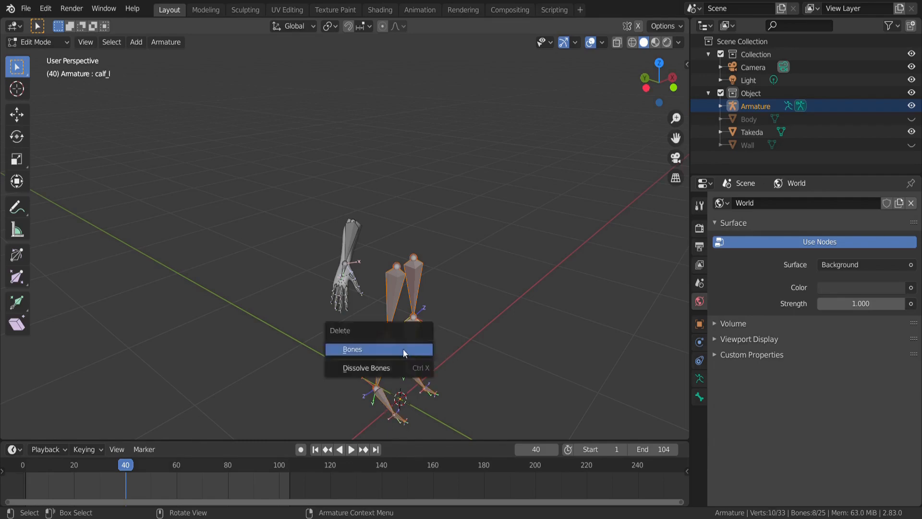
{"action": "left_click", "coordinate": [403, 351]}
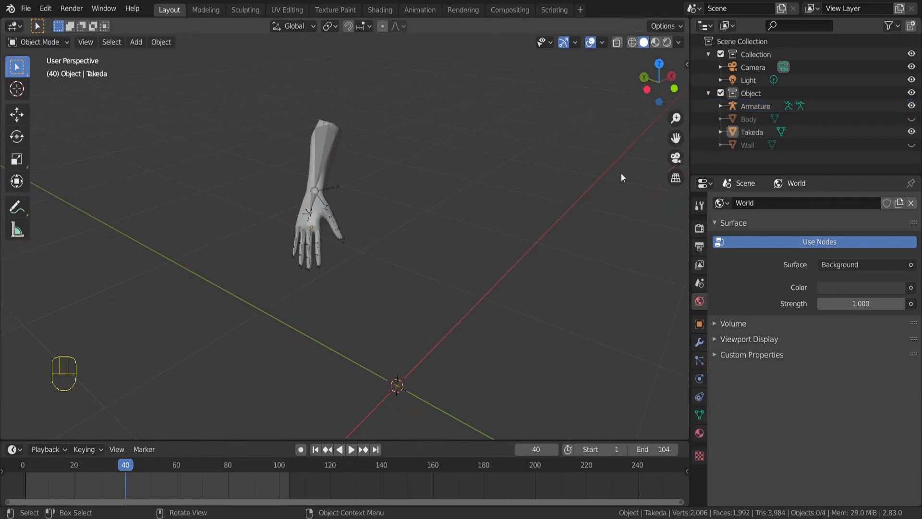
- Rename the Takeda mesh object as Hand
{"action": "left_click", "coordinate": [757, 130]}
{"action": "double_click", "coordinate": [757, 130]}
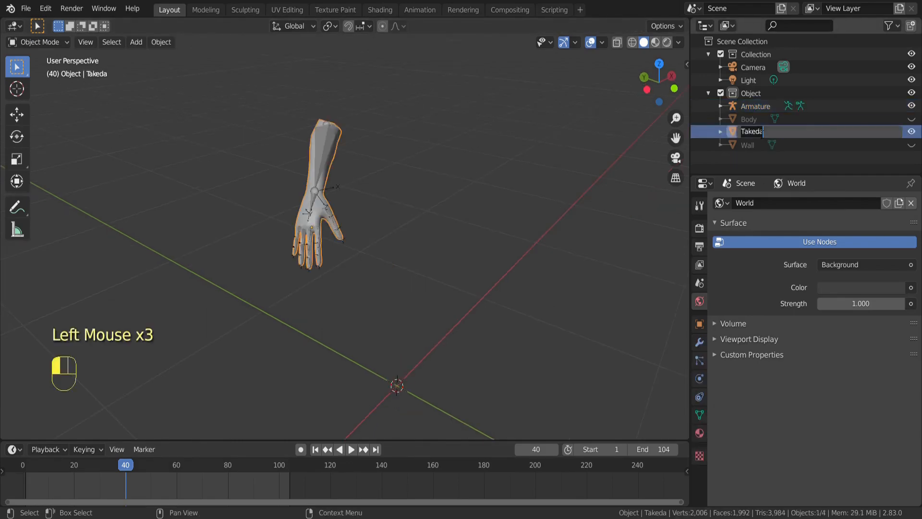
{"action": "type", "text": "Hand"}
{"action": "key", "text": "Return"}
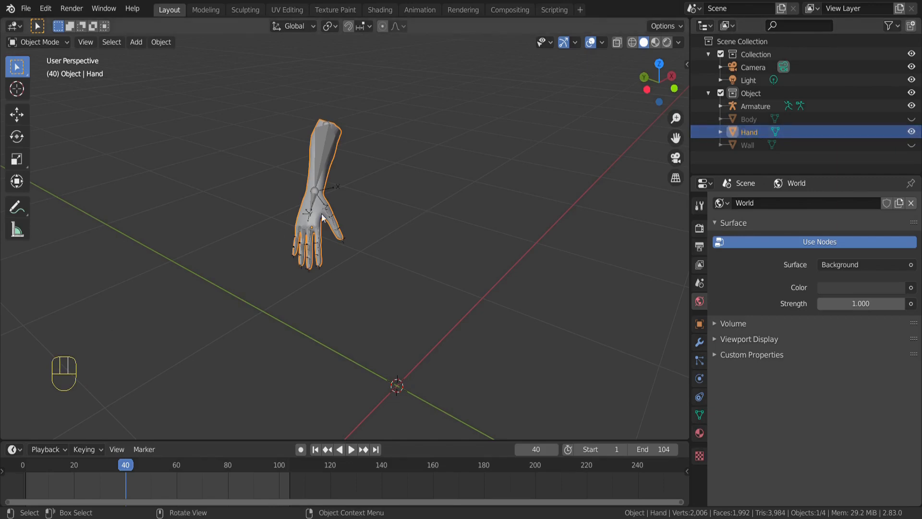
- Parent the Hand mesh to the Armature with automatic weights
{"action": "left_click", "coordinate": [318, 154], "text": "shift"}
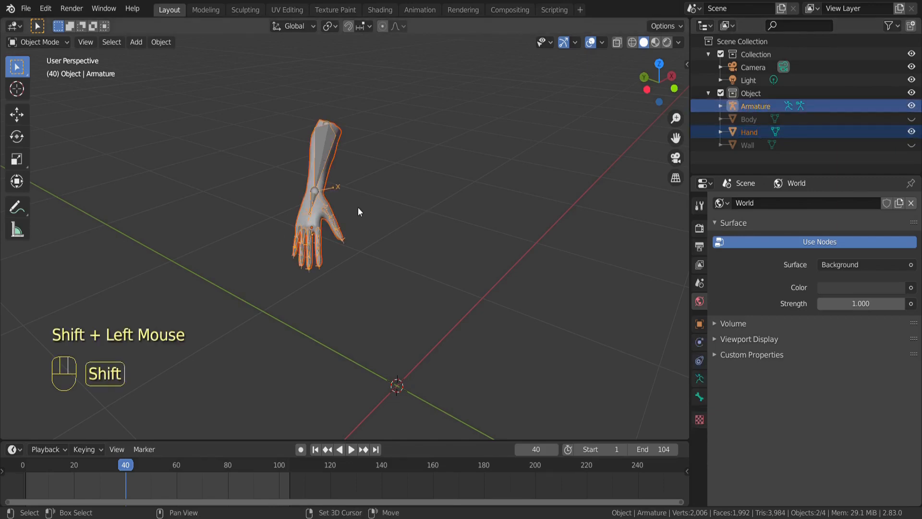
{"action": "key", "text": "ctrl+p"}
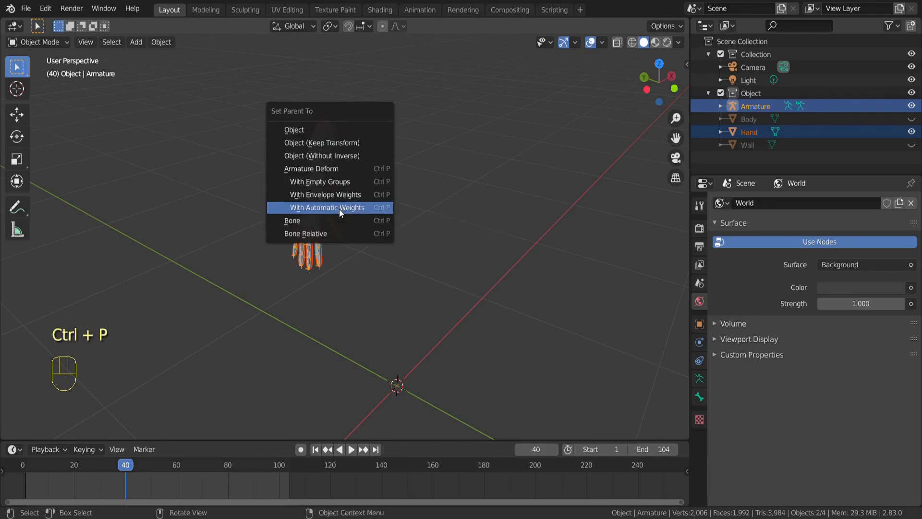
{"action": "left_click", "coordinate": [358, 208]}
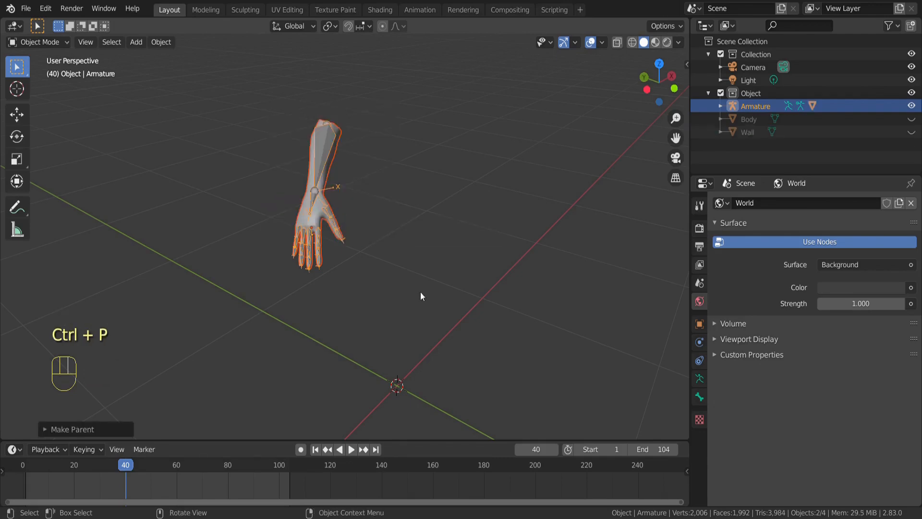
- Unhide the Body and Wall objects and move the Armature with the Hand to the Body's depth in top view
{"action": "left_click", "coordinate": [911, 119]}
{"action": "left_click", "coordinate": [911, 133]}
{"action": "scroll", "coordinate": [417, 220], "scroll_direction": "down", "scroll_amount": 4}
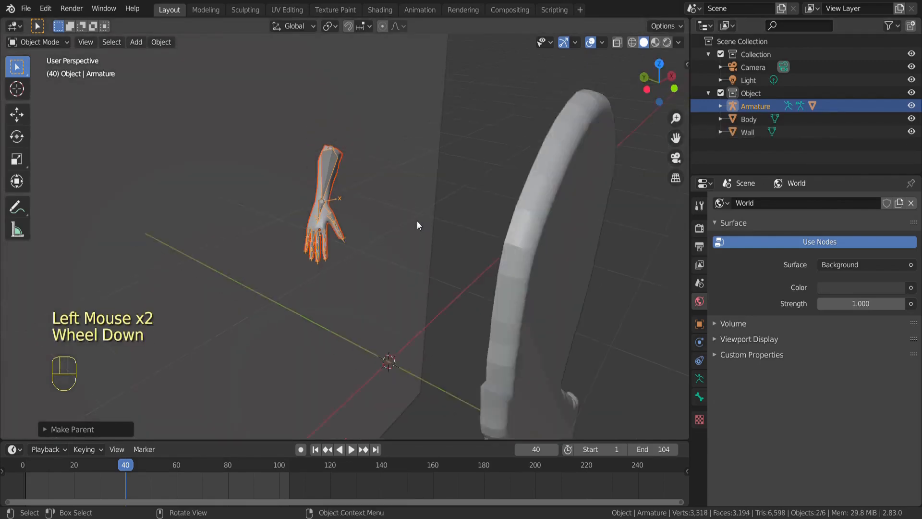
{"action": "left_click", "coordinate": [662, 65]}
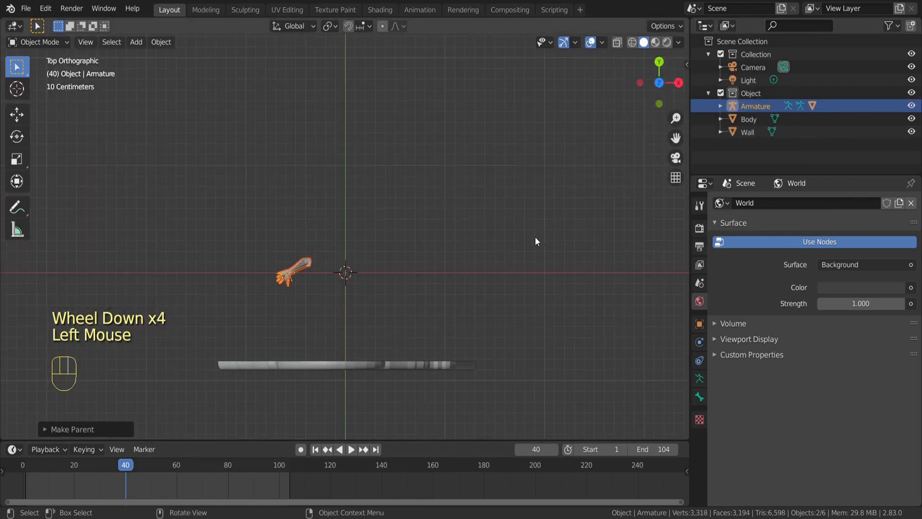
{"action": "key", "text": "g"}
{"action": "left_click", "coordinate": [444, 344]}
{"action": "key", "text": "g"}
{"action": "left_click", "coordinate": [524, 213]}
- In front view, lower the Armature with the Hand to the height of the Body's cut-off sleeve
{"action": "left_click", "coordinate": [659, 103]}
{"action": "scroll", "coordinate": [612, 199], "scroll_direction": "down", "scroll_amount": 7}
{"action": "scroll", "coordinate": [523, 249], "scroll_direction": "up", "scroll_amount": 1, "text": "shift"}
{"action": "middle_click_drag", "start_coordinate": [515, 255], "coordinate": [539, 172], "text": "shift"}
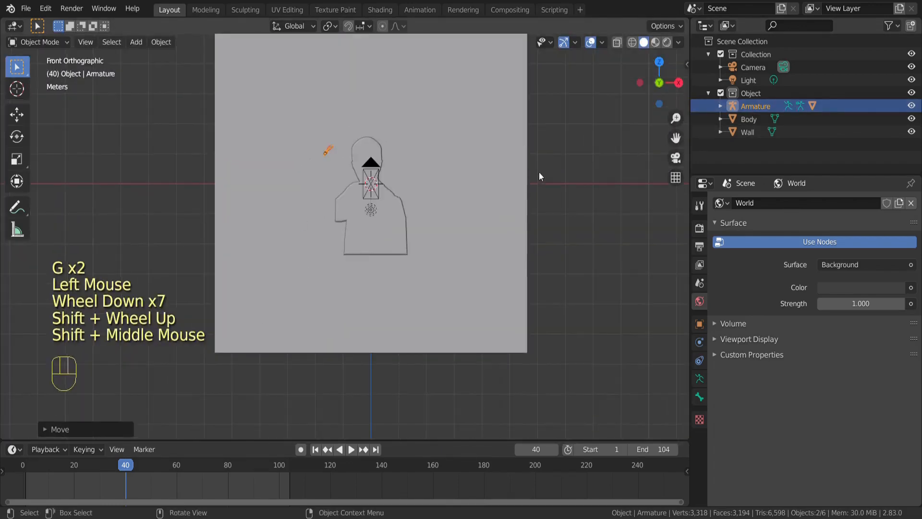
{"action": "key", "text": "g"}
{"action": "left_click", "coordinate": [540, 239]}
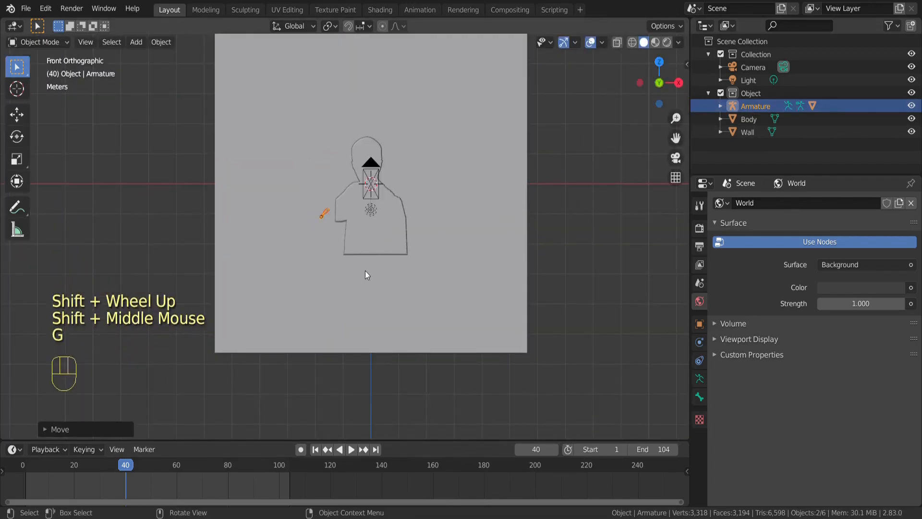
- Scale the Armature with the Hand to about 5.4 and place its elbow end against the Body's sleeve opening
{"action": "key", "text": "s"}
{"action": "left_click", "coordinate": [580, 39]}
{"action": "scroll", "coordinate": [511, 164], "scroll_direction": "up", "scroll_amount": 2}
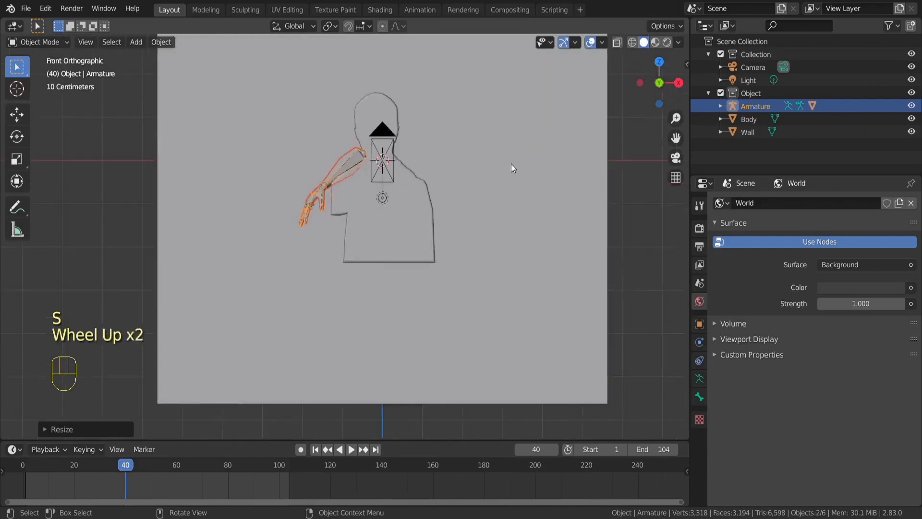
{"action": "scroll", "coordinate": [511, 163], "scroll_direction": "up", "scroll_amount": 1}
{"action": "key", "text": "g"}
{"action": "left_click", "coordinate": [512, 206]}
{"action": "key", "text": "s"}
{"action": "left_click", "coordinate": [533, 195]}
{"action": "key", "text": "g"}
{"action": "left_click", "coordinate": [535, 199]}
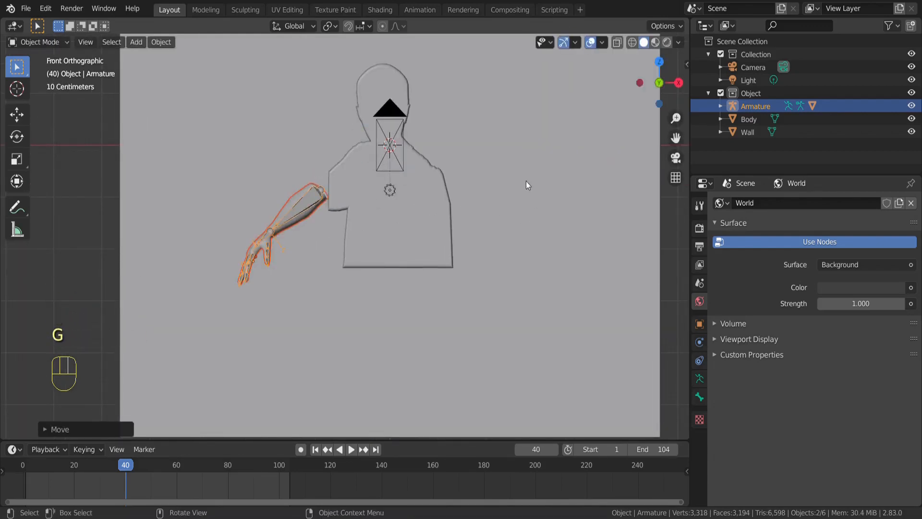
- Replace the Hand's T_Color material with the existing Material.Video
{"action": "left_click", "coordinate": [294, 221]}
{"action": "left_click", "coordinate": [699, 433]}
{"action": "left_click", "coordinate": [911, 217]}
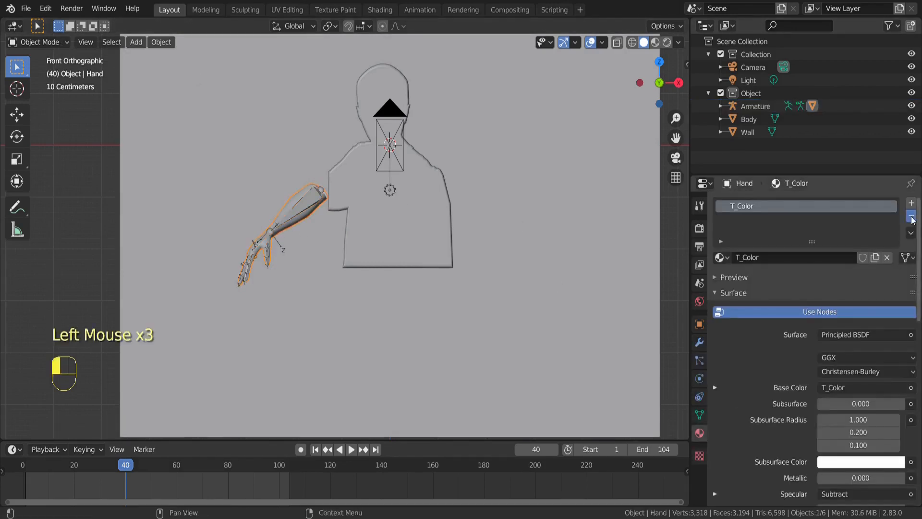
{"action": "left_click", "coordinate": [722, 258]}
{"action": "left_click", "coordinate": [753, 280]}
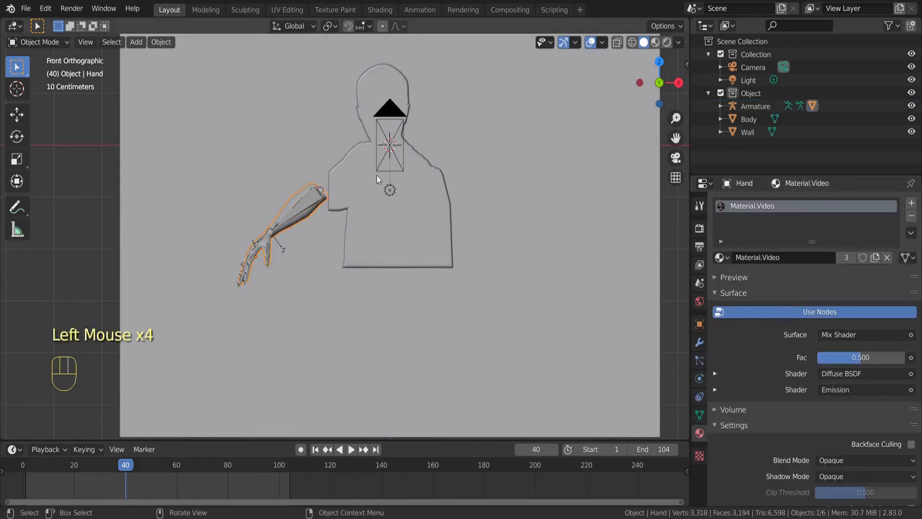
- Put the Armature into Pose Mode and select the Hand mesh under it
{"action": "left_click", "coordinate": [699, 324]}
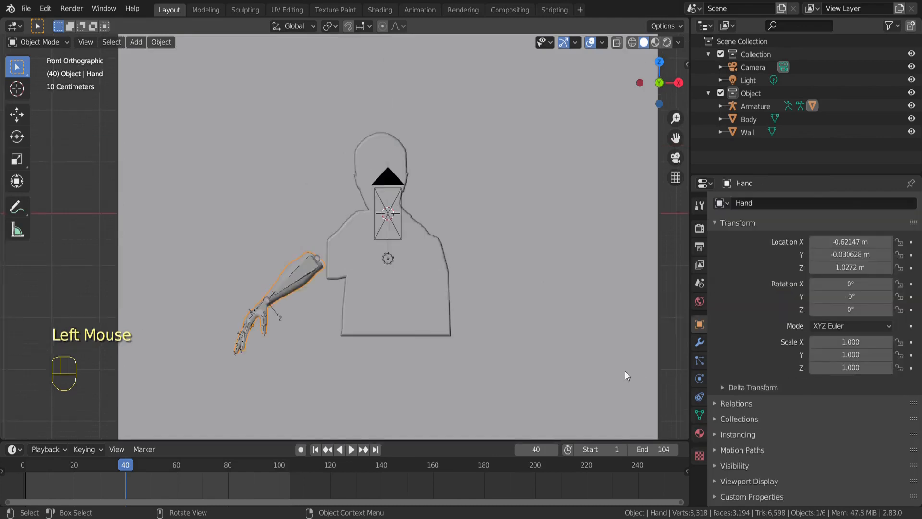
{"action": "left_click", "coordinate": [298, 270]}
{"action": "left_click", "coordinate": [720, 107]}
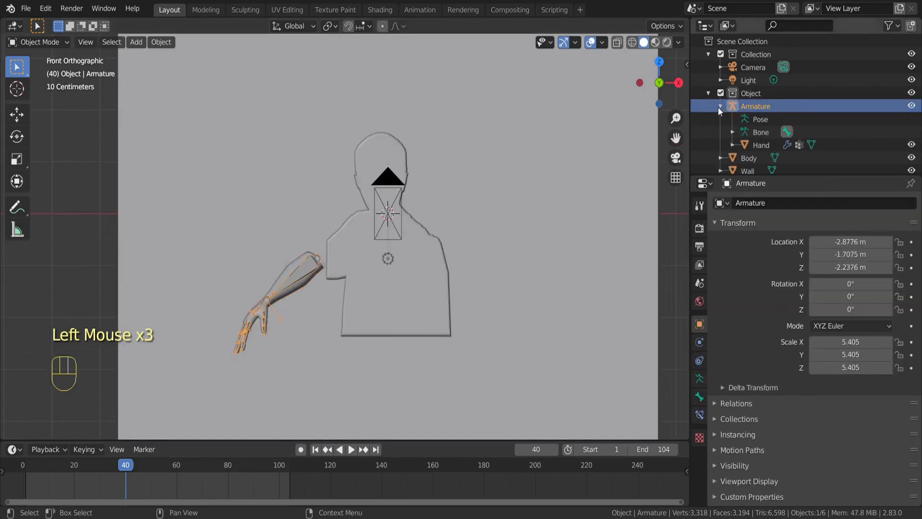
{"action": "left_click", "coordinate": [38, 42]}
{"action": "left_click", "coordinate": [38, 85]}
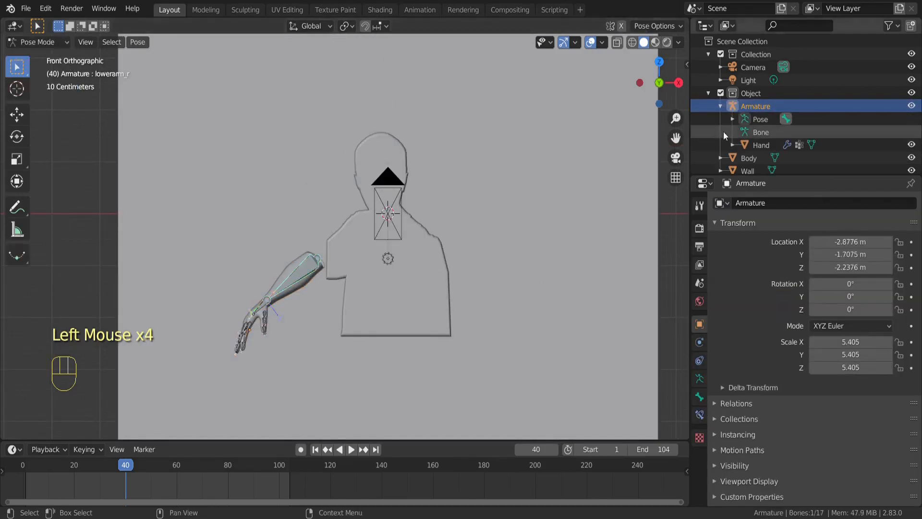
{"action": "left_click", "coordinate": [760, 146]}
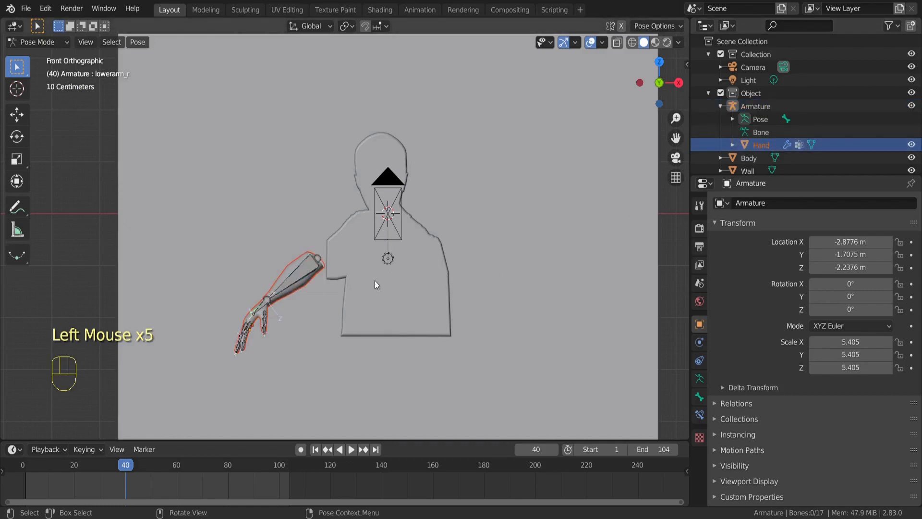
- Rotate the lowerarm_r bone in front, side and top views so the forearm reaches forward from the Body
{"action": "left_click", "coordinate": [304, 269]}
{"action": "key", "text": "r"}
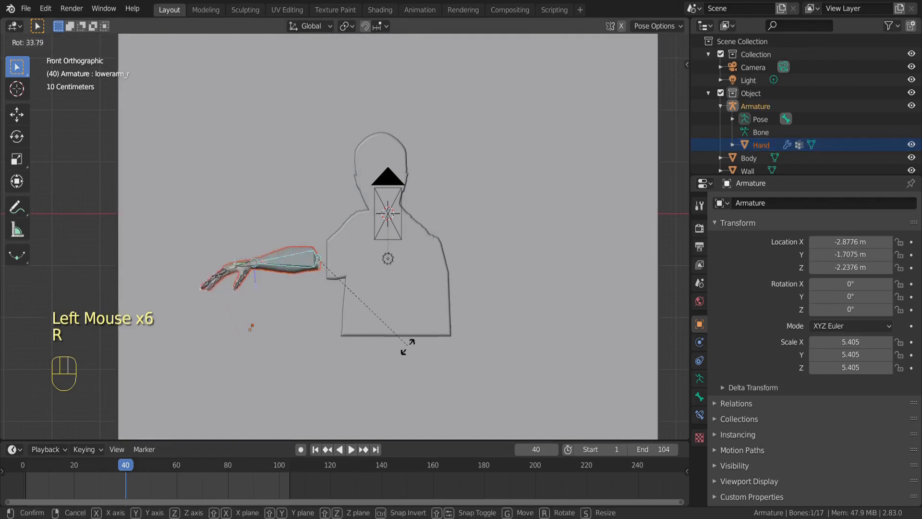
{"action": "left_click", "coordinate": [388, 364]}
{"action": "left_click", "coordinate": [639, 82]}
{"action": "key", "text": "r"}
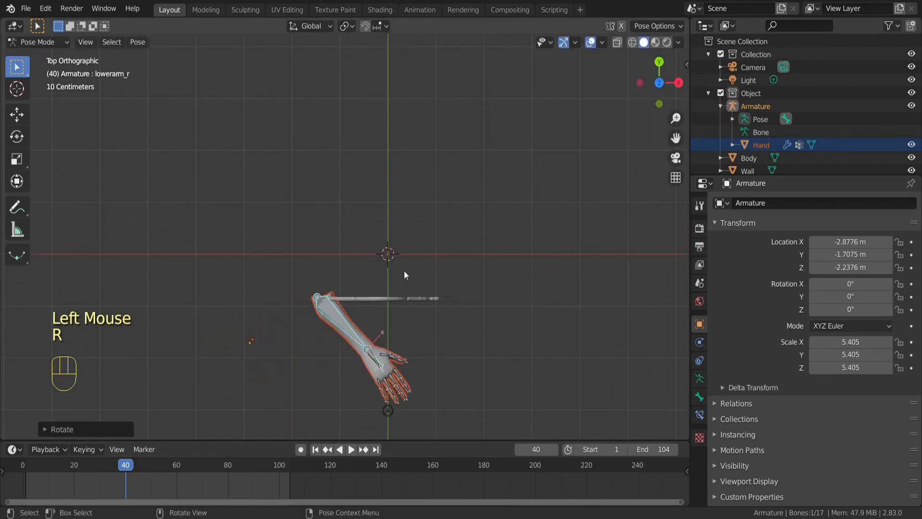
{"action": "left_click", "coordinate": [537, 214]}
- Rotate the hand_r bone at the wrist in the left orthographic view
{"action": "left_click", "coordinate": [465, 253]}
{"action": "scroll", "coordinate": [553, 269], "scroll_direction": "up", "scroll_amount": 2}
{"action": "middle_click_drag", "start_coordinate": [553, 269], "coordinate": [454, 295], "text": "shift"}
{"action": "scroll", "coordinate": [453, 295], "scroll_direction": "down", "scroll_amount": 1}
{"action": "key", "text": "r"}
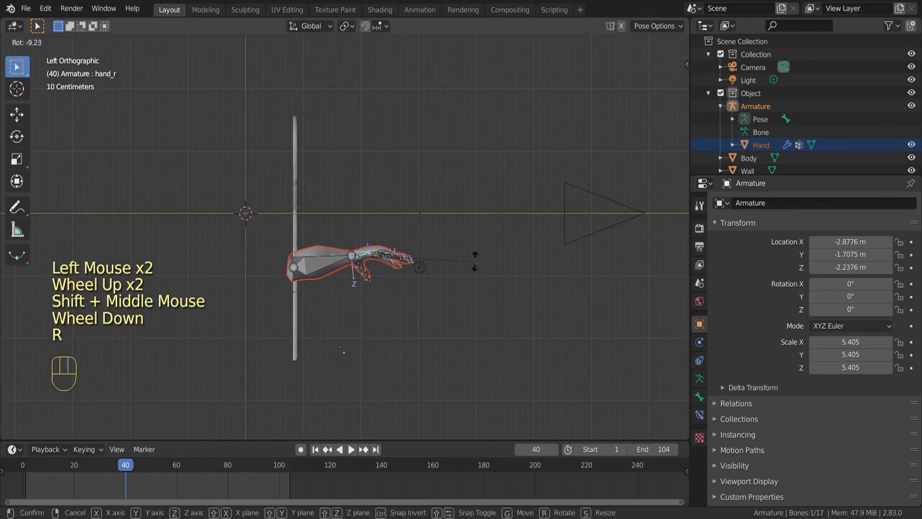
{"action": "left_click", "coordinate": [448, 203]}
- View the scene through the camera in rendered shading and rotate the lowerarm_r bone toward the projected arm in the video
{"action": "left_click", "coordinate": [676, 158]}
{"action": "scroll", "coordinate": [569, 303], "scroll_direction": "down", "scroll_amount": 5}
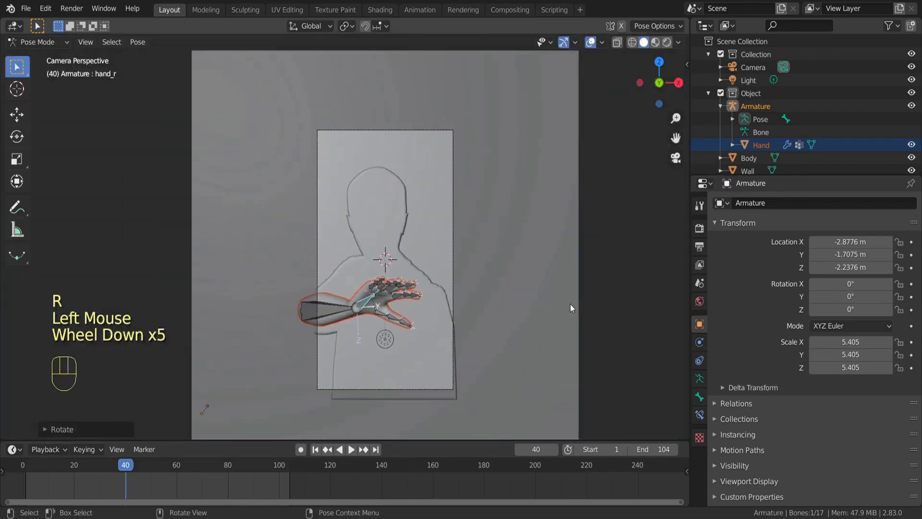
{"action": "left_click", "coordinate": [667, 42]}
{"action": "left_click", "coordinate": [338, 351]}
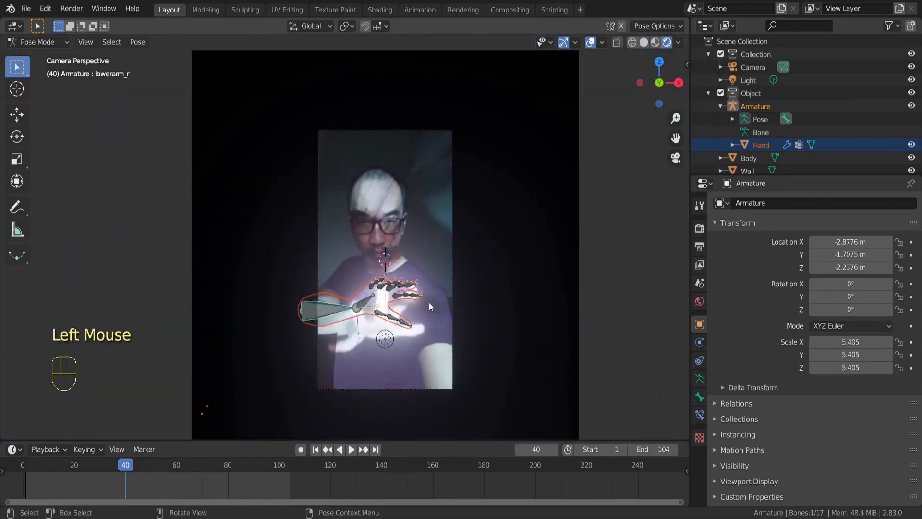
{"action": "key", "text": "r"}
{"action": "left_click", "coordinate": [430, 325]}
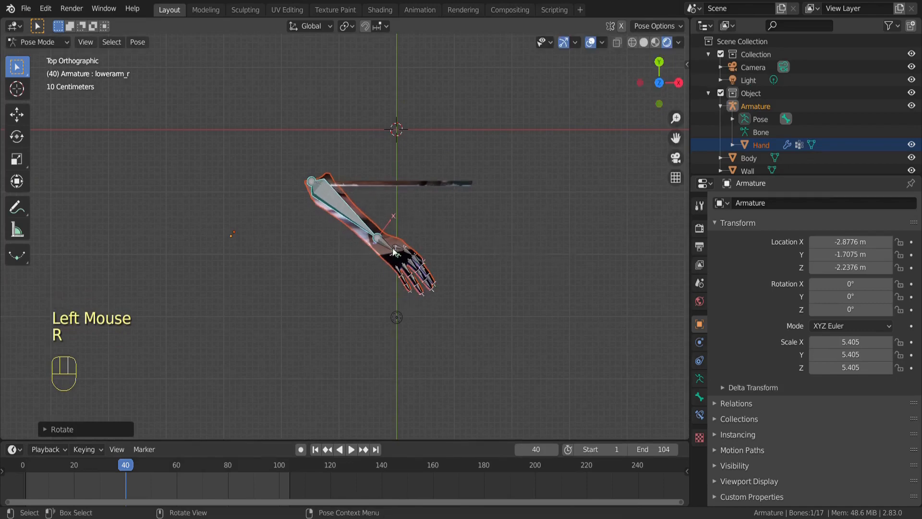
- Bend the hand at the wrist bone in the top view and rotate the pinky_01_r bone outward
{"action": "key", "text": "r"}
{"action": "left_click", "coordinate": [431, 281]}
{"action": "left_click", "coordinate": [385, 278]}
{"action": "scroll", "coordinate": [427, 294], "scroll_direction": "up", "scroll_amount": 4}
{"action": "middle_click_drag", "start_coordinate": [509, 321], "coordinate": [427, 278], "text": "shift"}
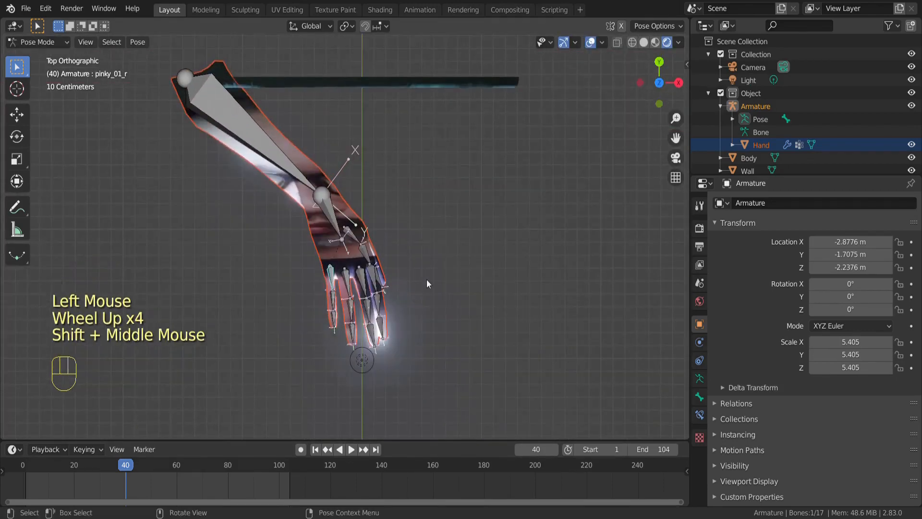
{"action": "key", "text": "r"}
{"action": "left_click", "coordinate": [352, 288]}
- Rotate the base bones of the ring, middle and index fingers so the fingers fan out like the filmed hand
{"action": "left_click", "coordinate": [350, 285]}
{"action": "key", "text": "r"}
{"action": "left_click", "coordinate": [429, 305]}
{"action": "left_click", "coordinate": [359, 280]}
{"action": "key", "text": "r"}
{"action": "left_click", "coordinate": [400, 290]}
{"action": "left_click", "coordinate": [374, 281]}
{"action": "key", "text": "r"}
{"action": "left_click", "coordinate": [424, 270]}
- Rotate the thumb_01_r bone outward in the top view and adjust the hand bone's rotation in a side view
{"action": "left_click", "coordinate": [354, 236]}
{"action": "key", "text": "r"}
{"action": "left_click", "coordinate": [426, 194]}
{"action": "left_click", "coordinate": [333, 216]}
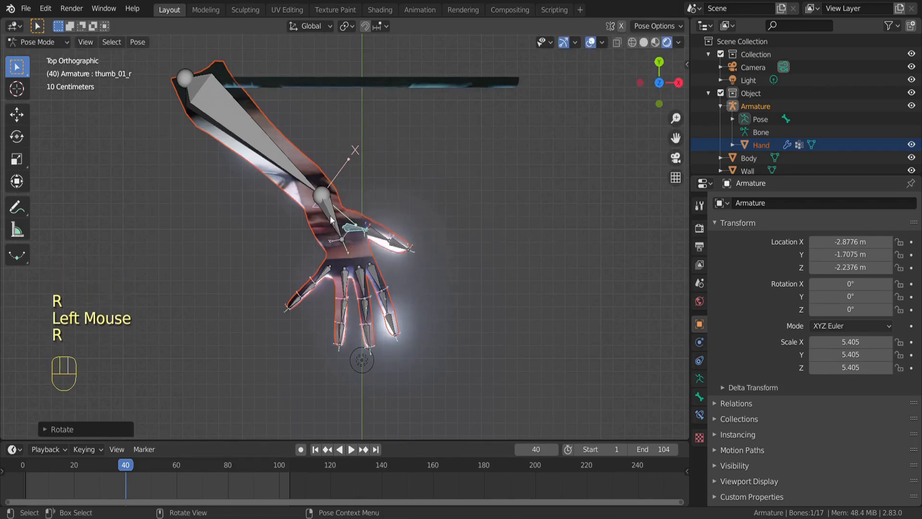
{"action": "left_click", "coordinate": [641, 82]}
{"action": "key", "text": "r"}
{"action": "left_click", "coordinate": [584, 222]}
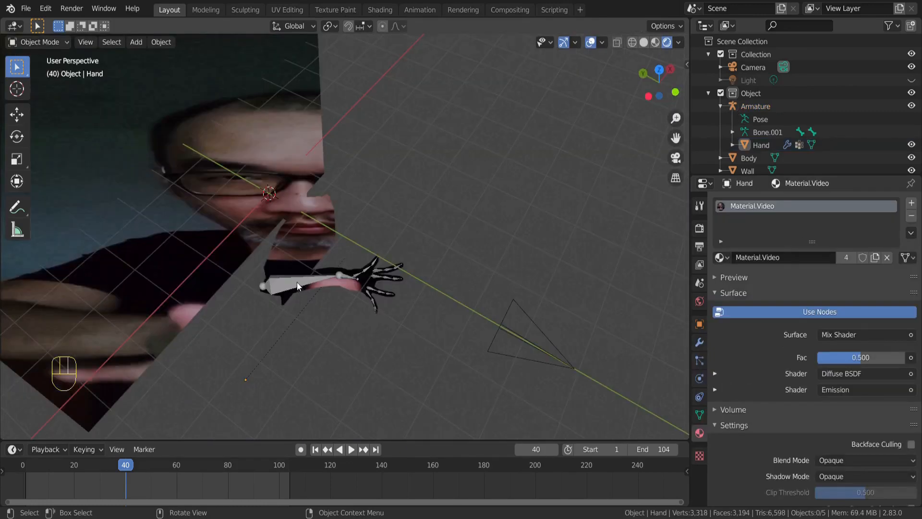
- Set the Armature's viewport display type to Stick
{"action": "left_click", "coordinate": [297, 281]}
{"action": "left_click", "coordinate": [700, 378]}
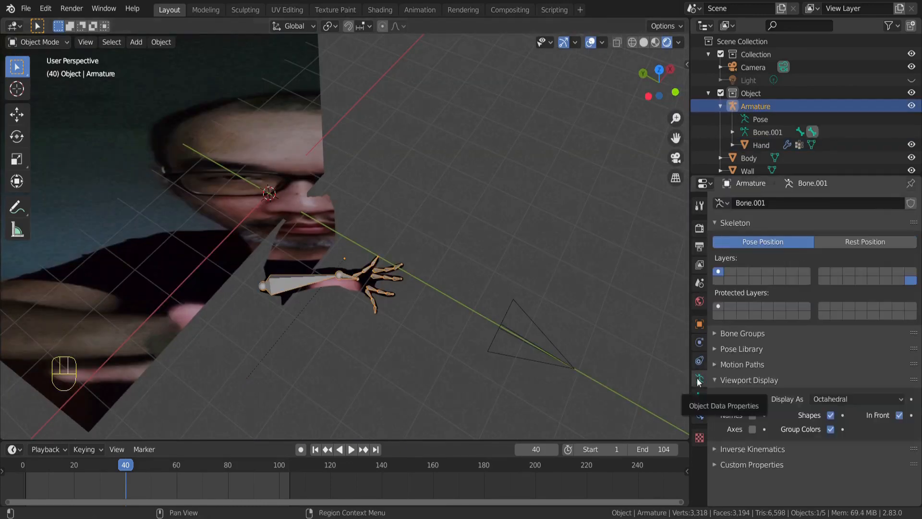
{"action": "left_click", "coordinate": [863, 399]}
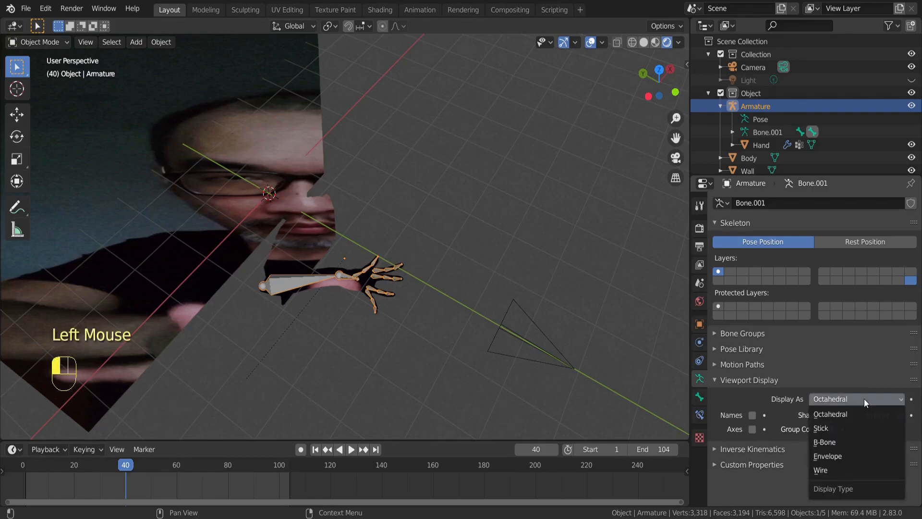
{"action": "left_click", "coordinate": [861, 428]}
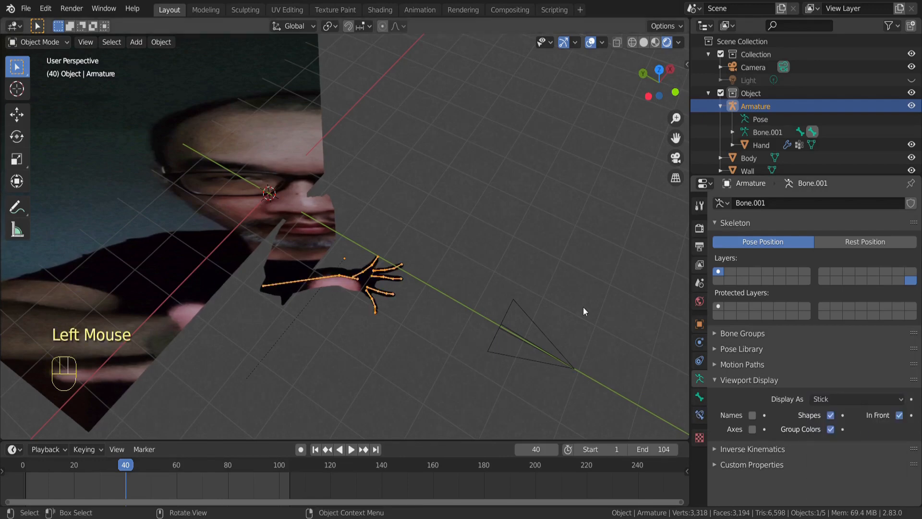
- Insert a LocRotScale keyframe at frame 40 for the Armature's bones in Pose Mode from the camera view, and return to Object Mode
{"action": "left_click", "coordinate": [675, 158]}
{"action": "left_click", "coordinate": [766, 144]}
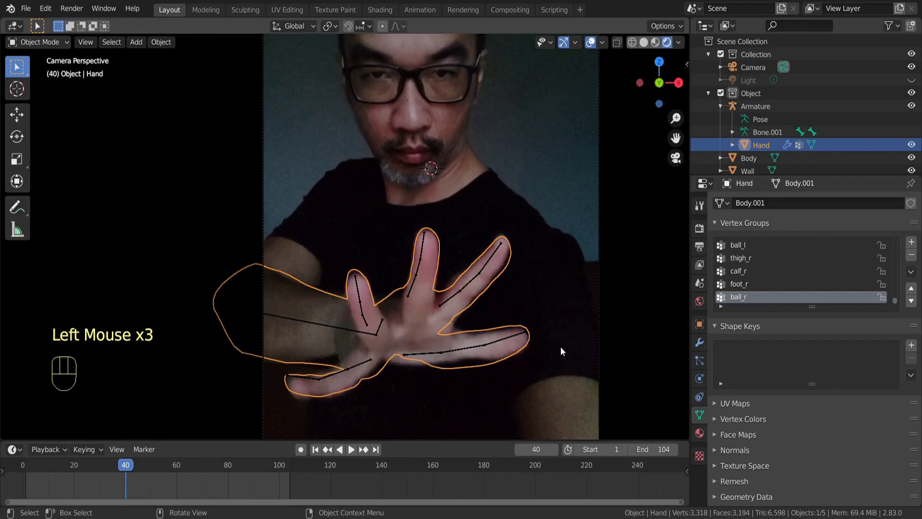
{"action": "left_click", "coordinate": [66, 43]}
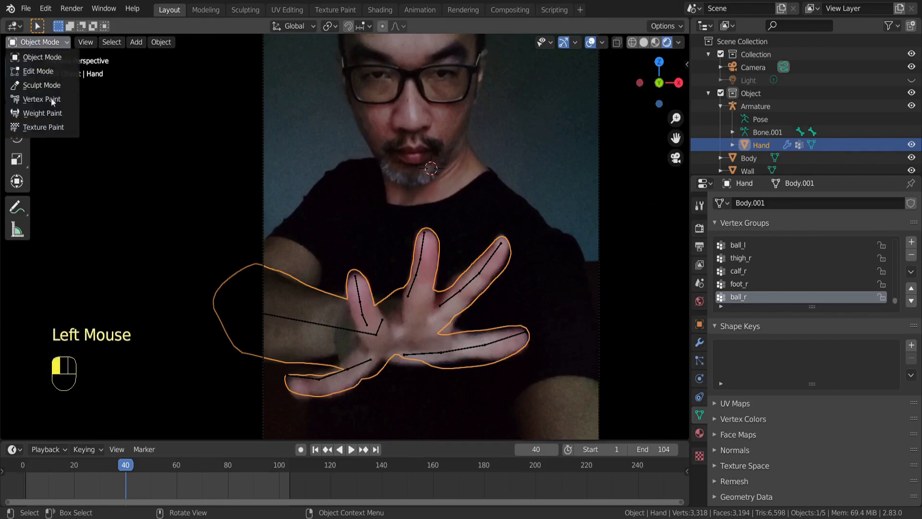
{"action": "left_click", "coordinate": [762, 106]}
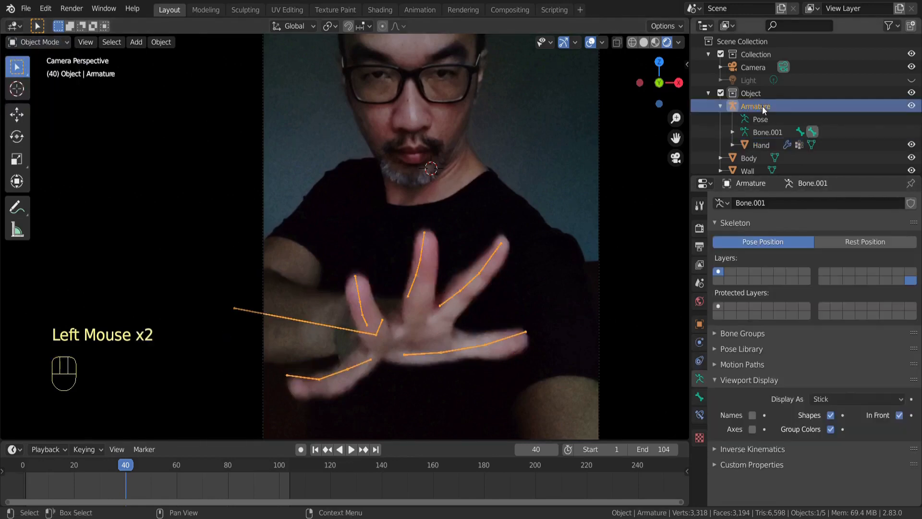
{"action": "left_click_drag", "start_coordinate": [62, 46], "coordinate": [51, 87]}
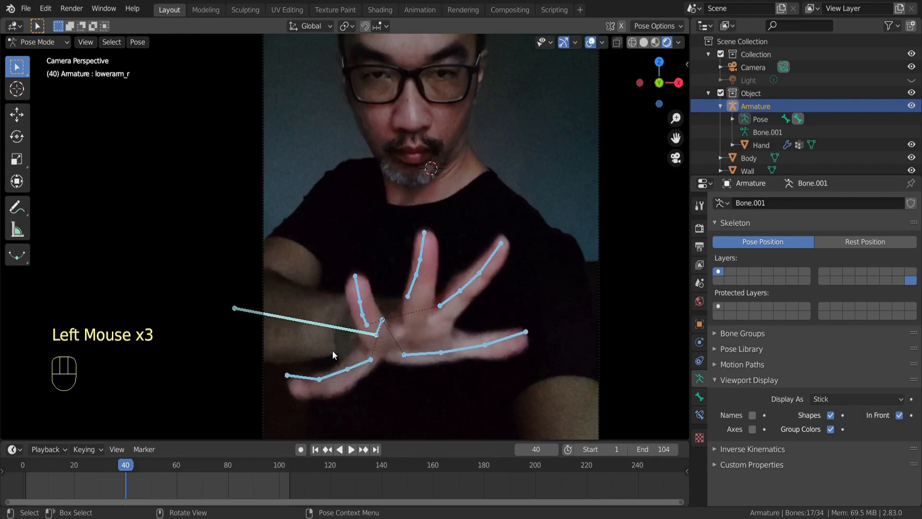
{"action": "key", "text": "i"}
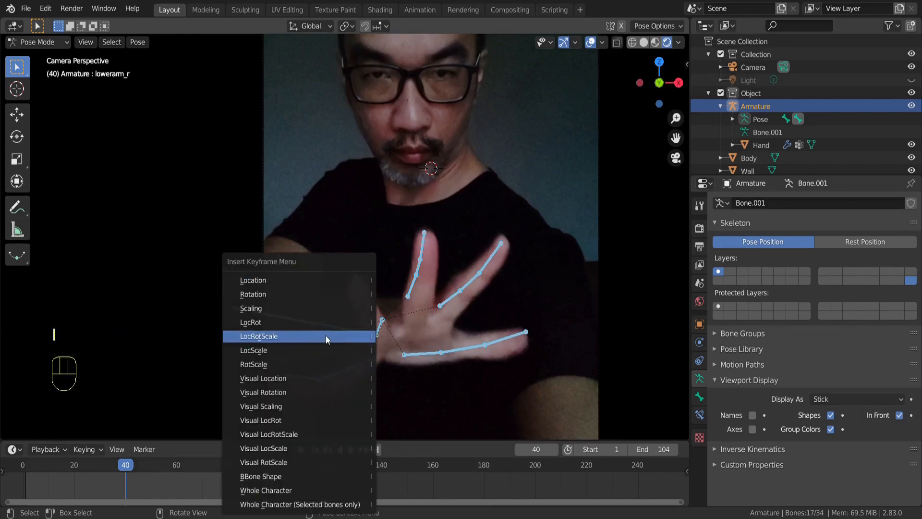
{"action": "left_click", "coordinate": [325, 335]}
{"action": "left_click", "coordinate": [39, 42]}
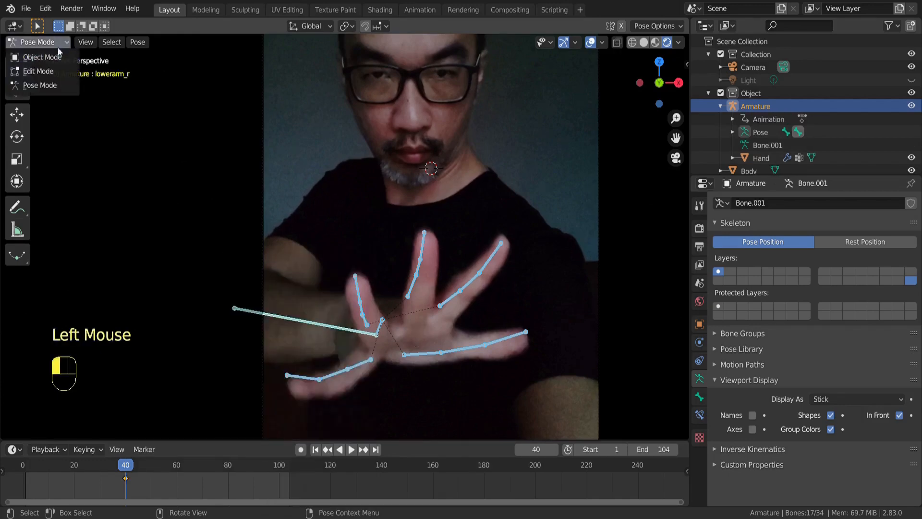
{"action": "left_click", "coordinate": [33, 56]}
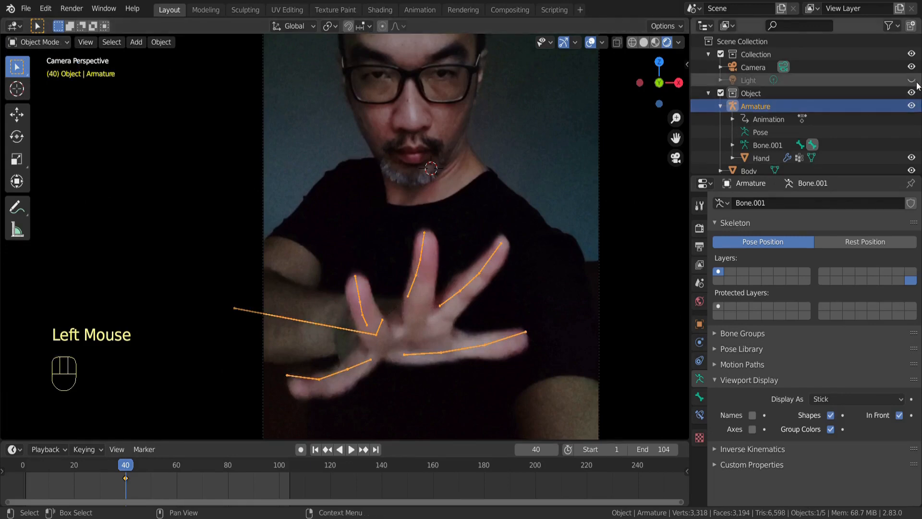
- Unhide the Light and move it slightly to a spot just below the palm in the camera view
{"action": "scroll", "coordinate": [519, 300], "scroll_direction": "down", "scroll_amount": 2}
{"action": "middle_click_drag", "start_coordinate": [554, 292], "coordinate": [524, 328], "text": "shift"}
{"action": "scroll", "coordinate": [529, 309], "scroll_direction": "down", "scroll_amount": 1}
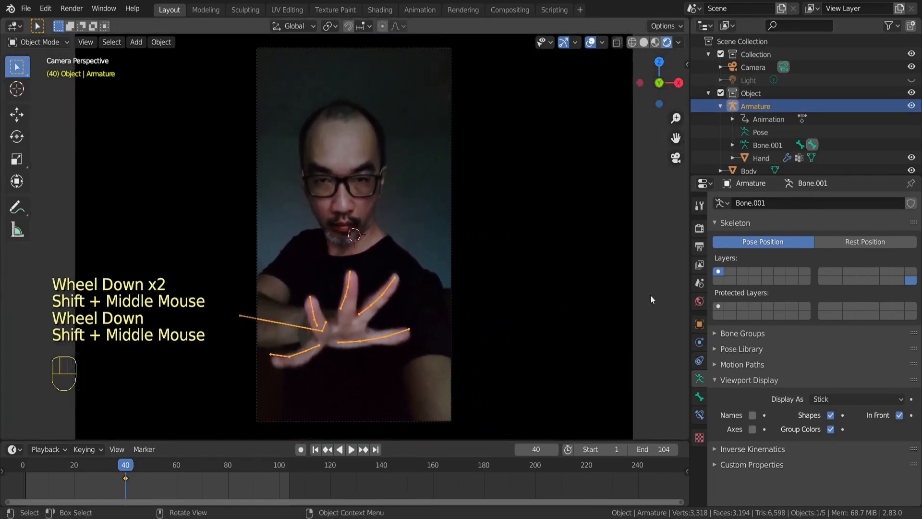
{"action": "left_click", "coordinate": [762, 157]}
{"action": "left_click", "coordinate": [911, 80]}
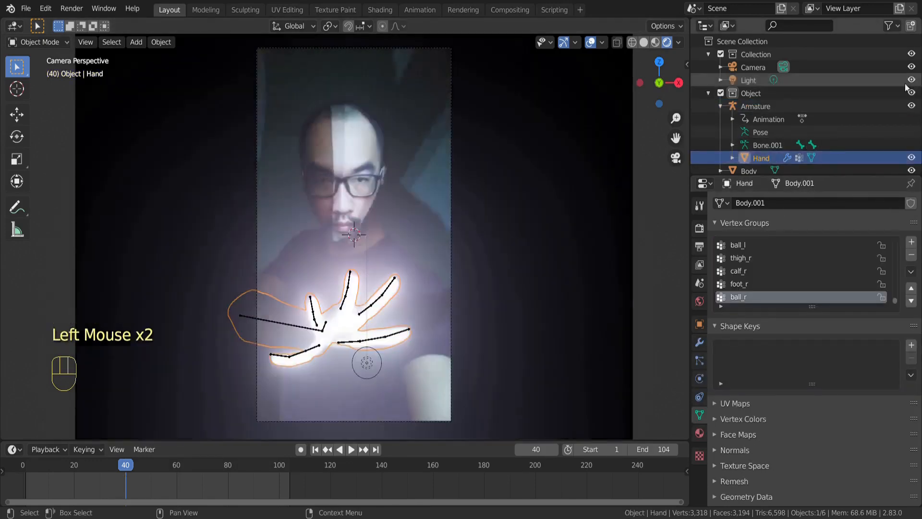
{"action": "left_click_drag", "start_coordinate": [360, 376], "coordinate": [379, 357]}
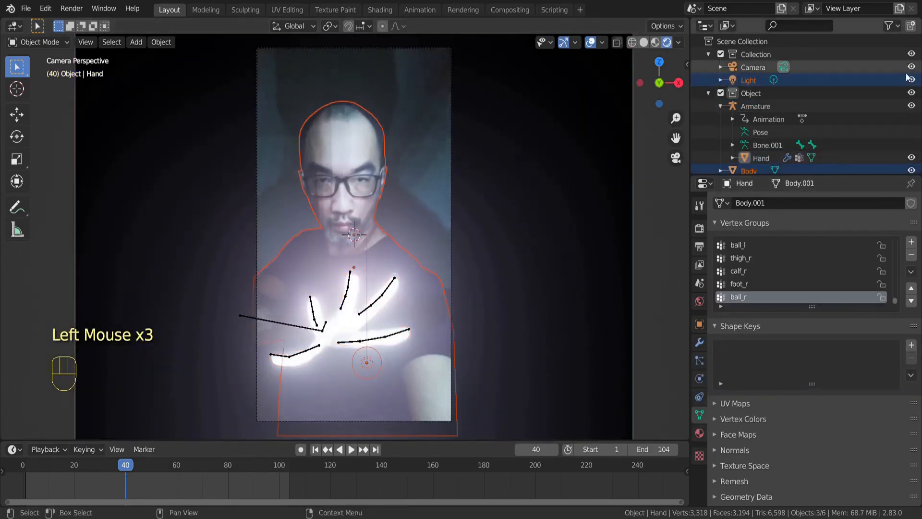
{"action": "left_click", "coordinate": [757, 80]}
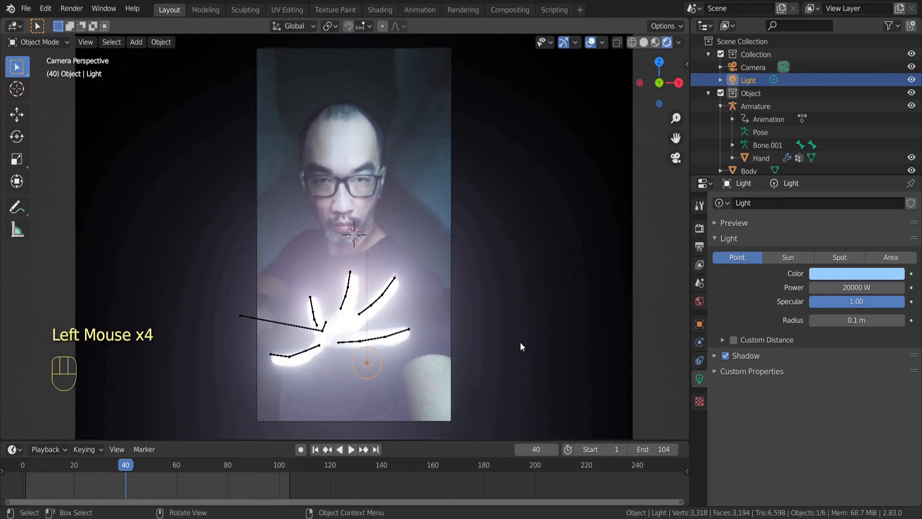
{"action": "key", "text": "g"}
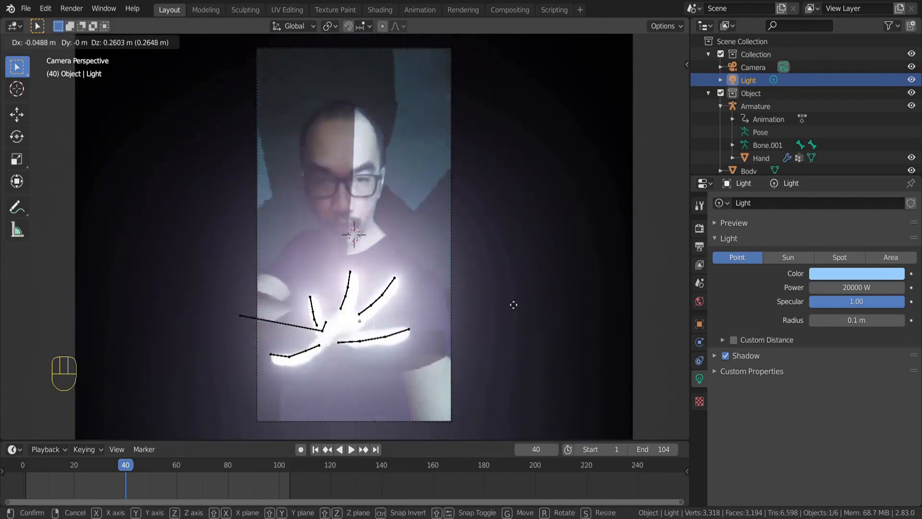
{"action": "left_click", "coordinate": [522, 356]}
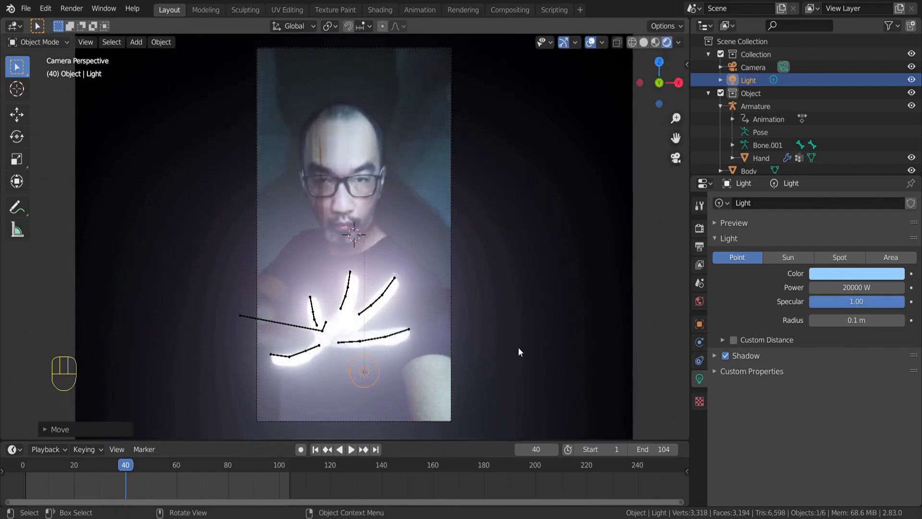
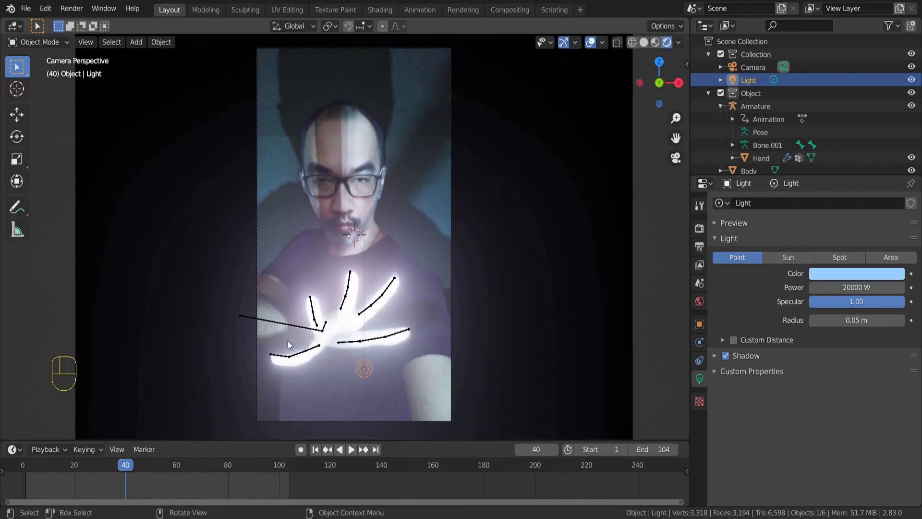
- Snap the 3D cursor to the selected Light and add a Plane mesh at that point
{"action": "key", "text": "shift+s"}
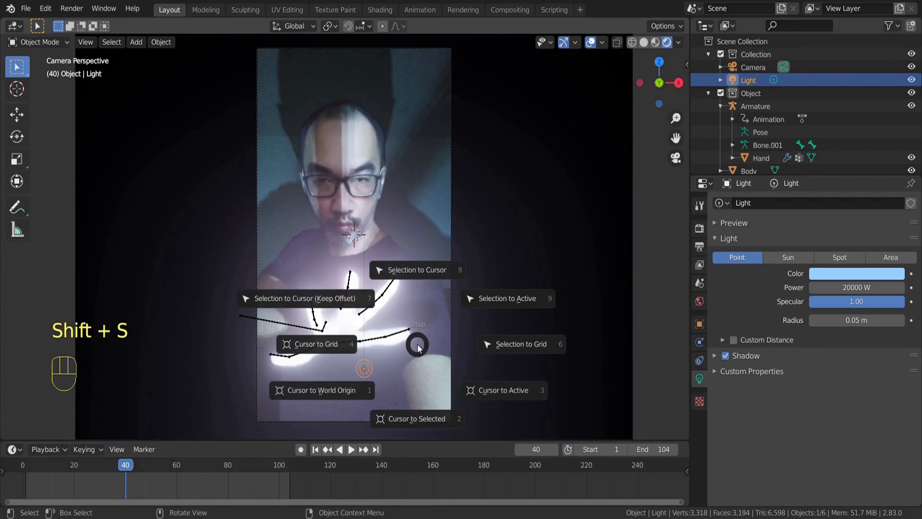
{"action": "left_click", "coordinate": [446, 419]}
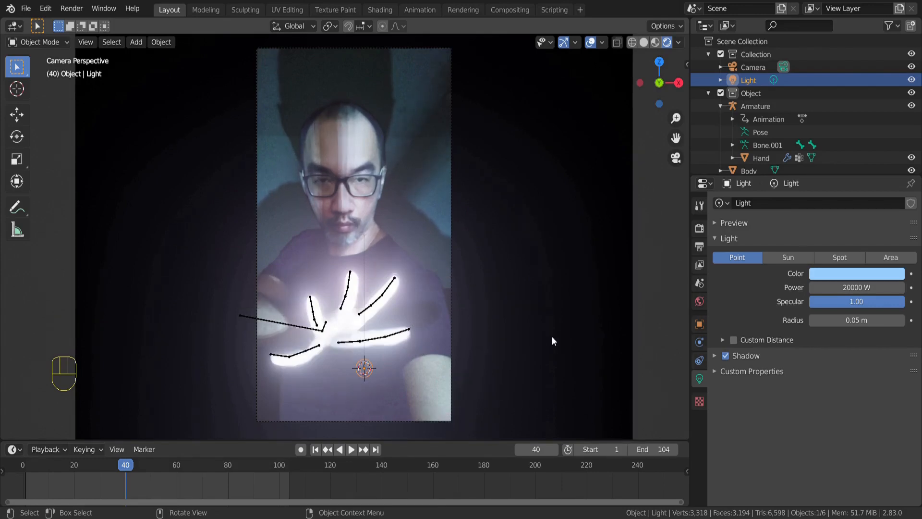
{"action": "left_click", "coordinate": [136, 41]}
{"action": "mouse_move", "coordinate": [177, 56]}
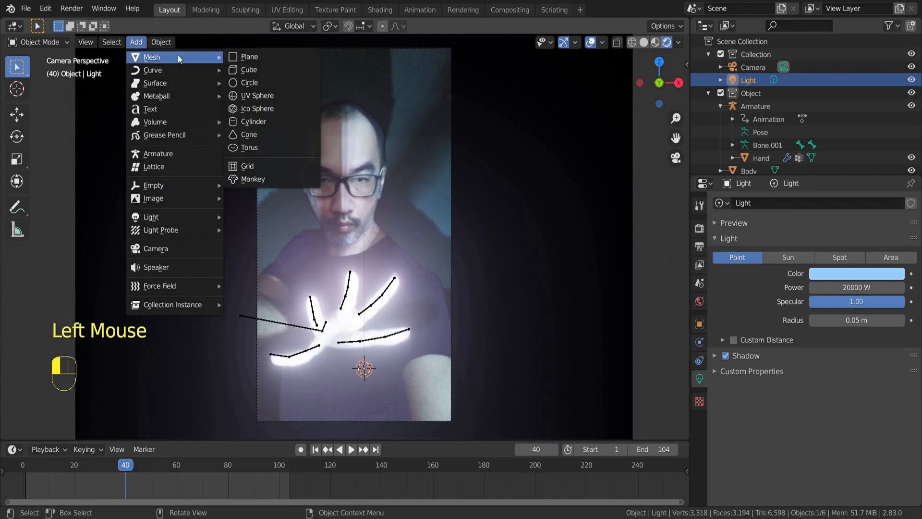
{"action": "left_click", "coordinate": [256, 55]}
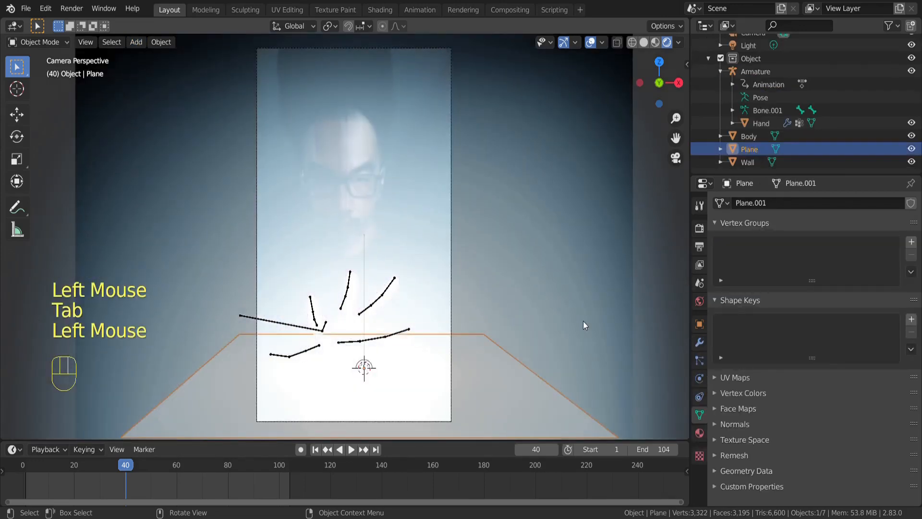
- Merge all of the Plane's vertices at their center into a single point and move the Plane into the Collection with the Light
{"action": "key", "text": "Tab"}
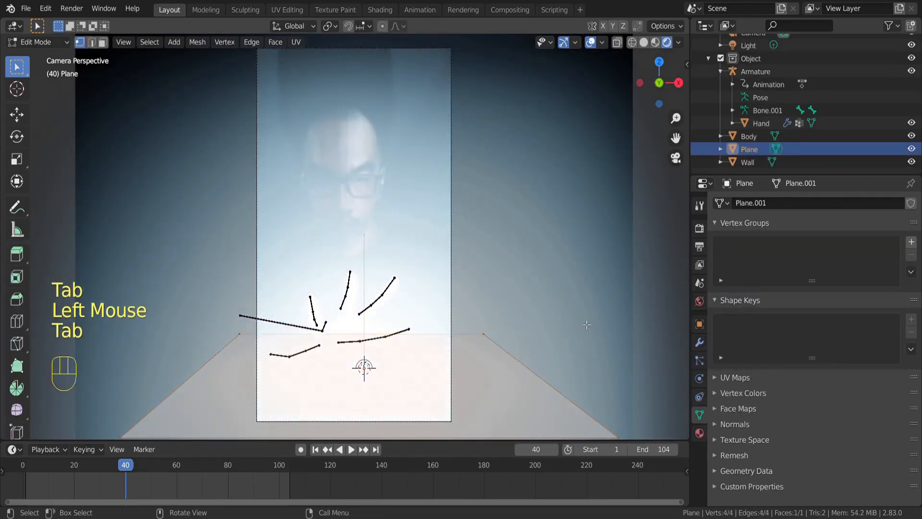
{"action": "key", "text": "m"}
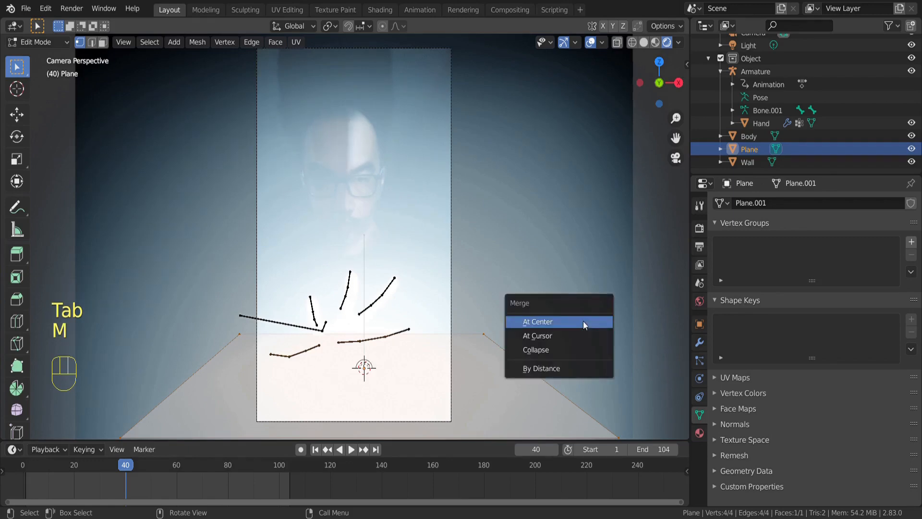
{"action": "left_click", "coordinate": [583, 321]}
{"action": "scroll", "coordinate": [768, 96], "scroll_direction": "up", "scroll_amount": 3}
{"action": "scroll", "coordinate": [768, 96], "scroll_direction": "down", "scroll_amount": 1}
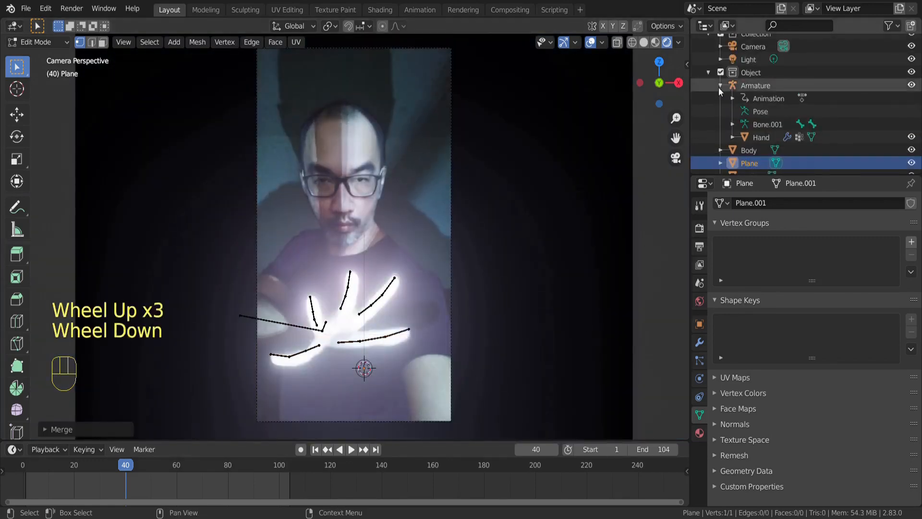
{"action": "left_click", "coordinate": [719, 87]}
{"action": "left_click_drag", "start_coordinate": [756, 133], "coordinate": [750, 85]}
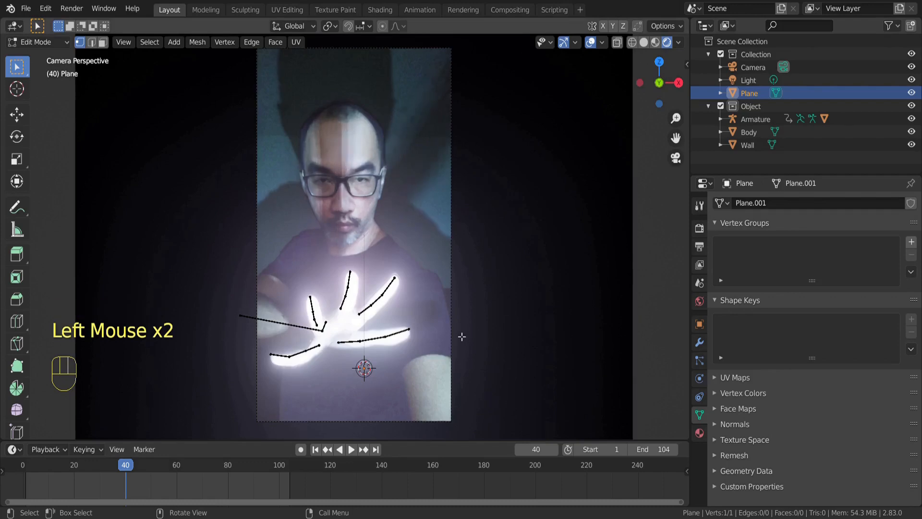
- Add a Displace modifier to the Plane and name it Displace X
{"action": "left_click", "coordinate": [699, 342]}
{"action": "left_click", "coordinate": [790, 201]}
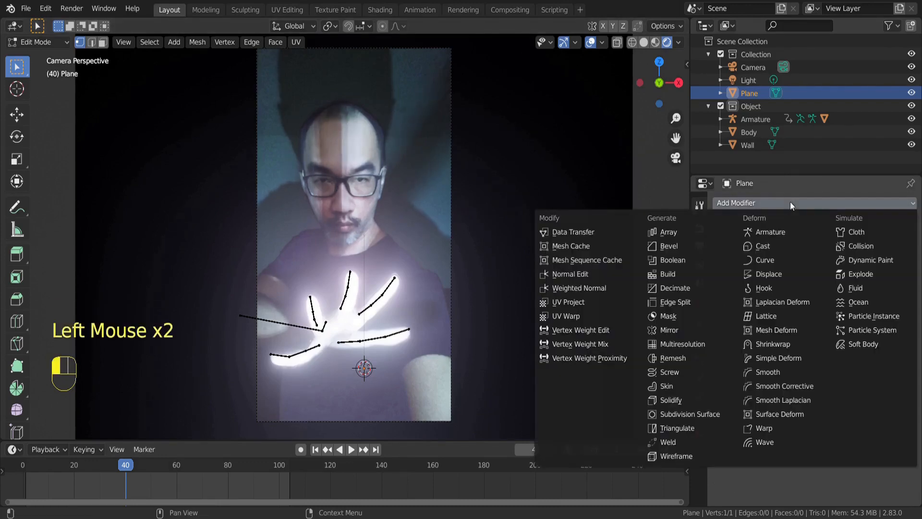
{"action": "left_click", "coordinate": [788, 272]}
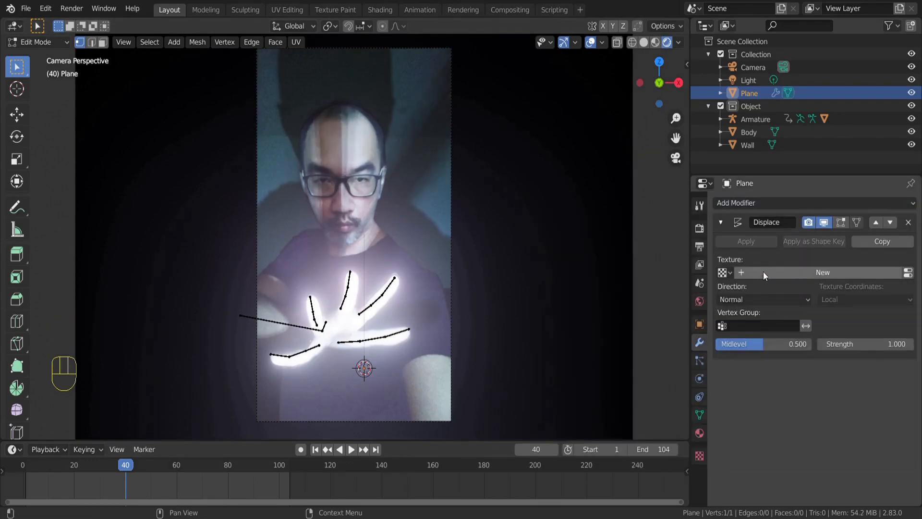
{"action": "left_click", "coordinate": [790, 225]}
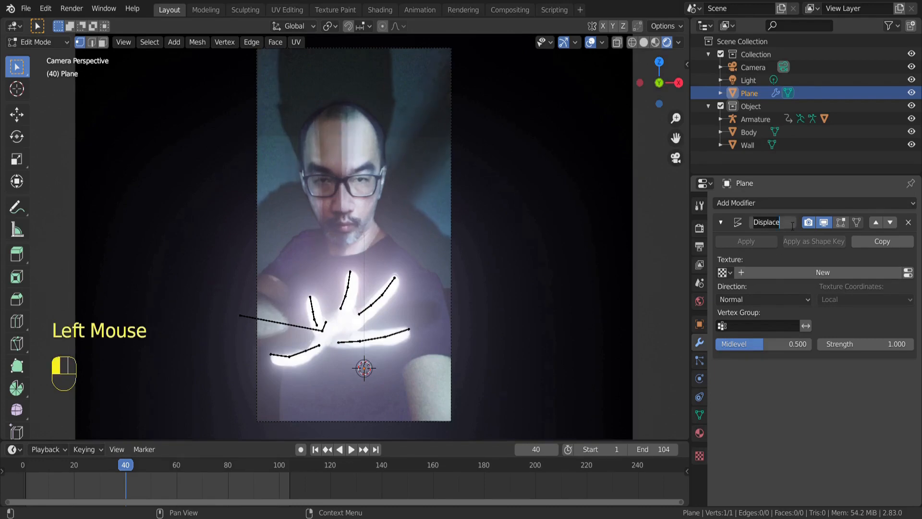
{"action": "type", "text": "X"}
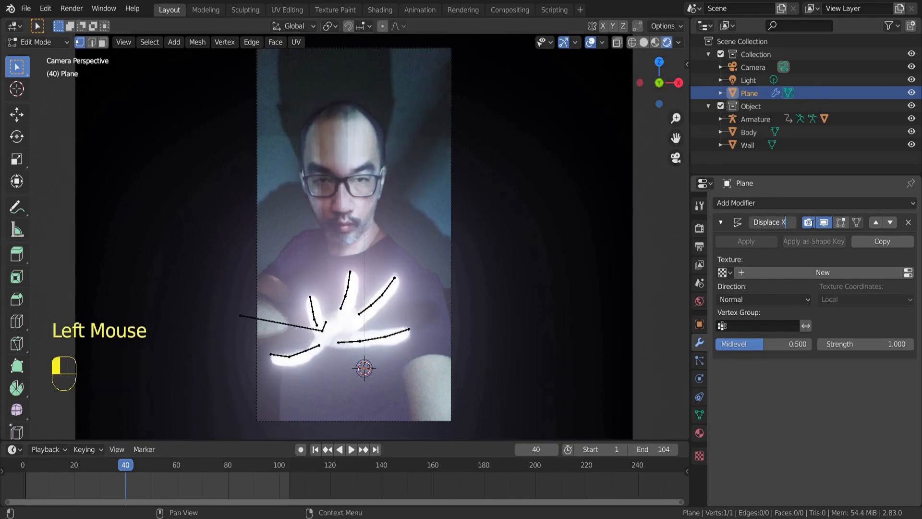
- Create a new texture for the Displace X modifier and name it Light X
{"action": "left_click", "coordinate": [813, 273]}
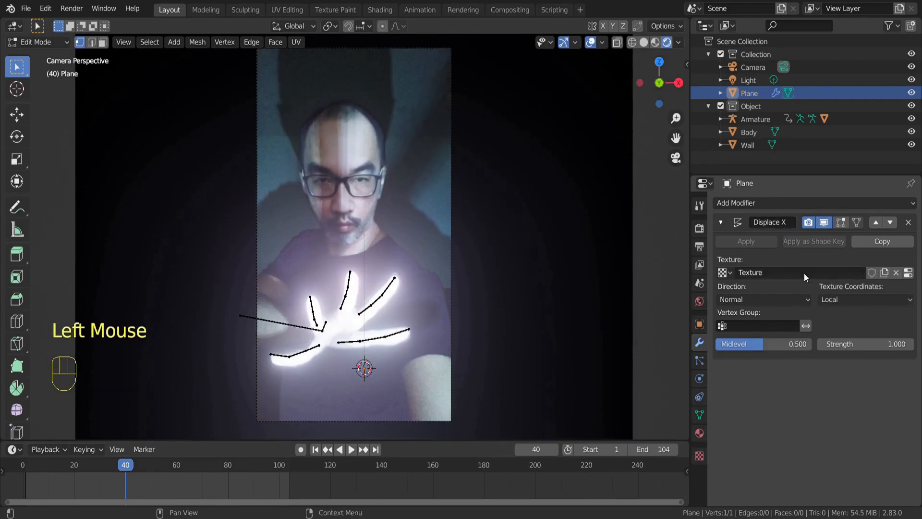
{"action": "left_click", "coordinate": [807, 273]}
{"action": "type", "text": "Light X"}
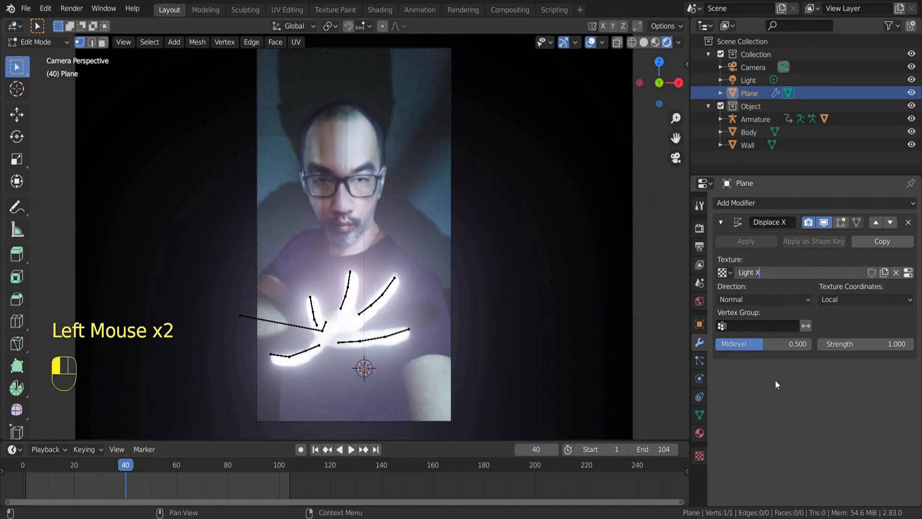
{"action": "key", "text": "Return"}
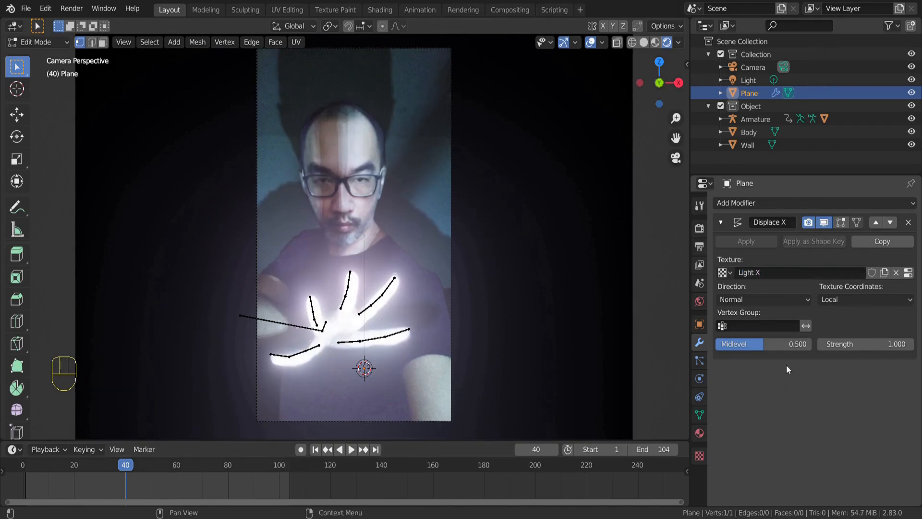
- Set the Displace X modifier's direction to X and change its Light X texture type to Voronoi
{"action": "left_click", "coordinate": [789, 299]}
{"action": "left_click", "coordinate": [790, 314]}
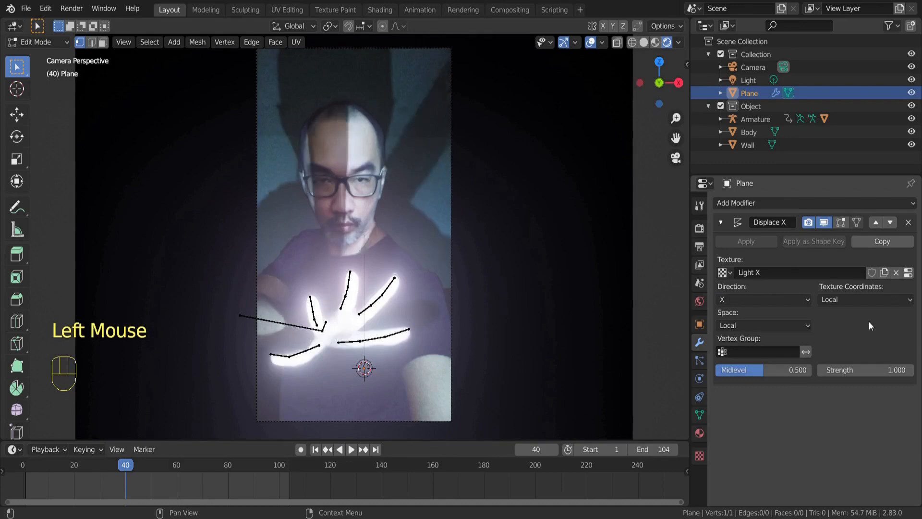
{"action": "left_click", "coordinate": [699, 455]}
{"action": "left_click", "coordinate": [834, 240]}
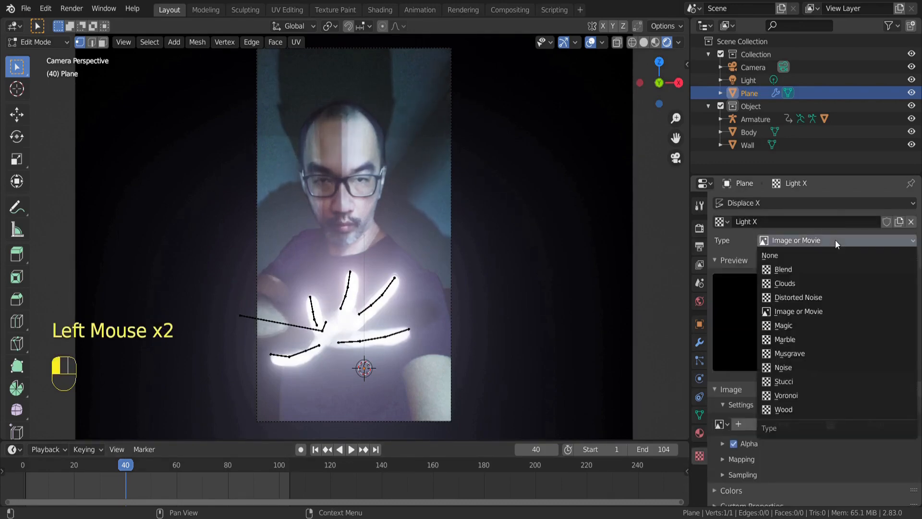
{"action": "left_click", "coordinate": [818, 395]}
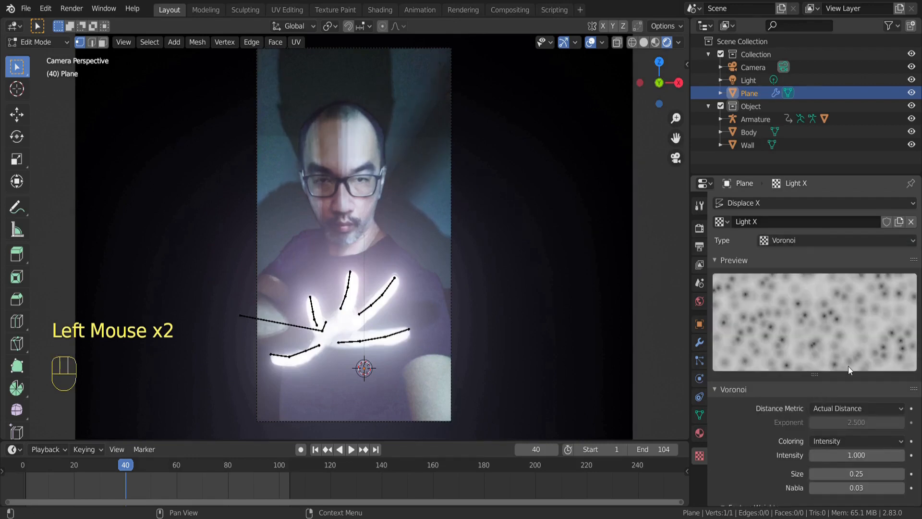
{"action": "left_click", "coordinate": [696, 343]}
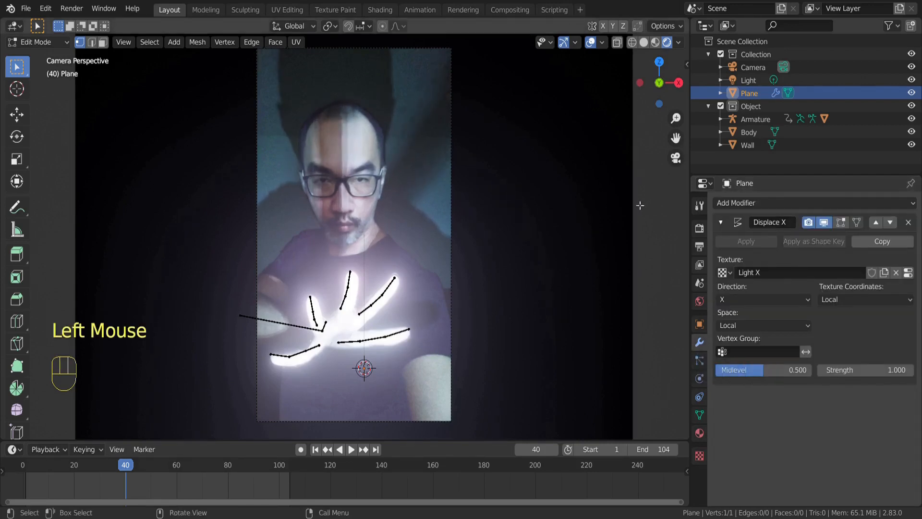
- Place the 3D cursor in the open space beside the portrait wall and add a Plain Axes Empty there in Object Mode
{"action": "left_click", "coordinate": [677, 159]}
{"action": "middle_click_drag", "start_coordinate": [471, 304], "coordinate": [585, 317]}
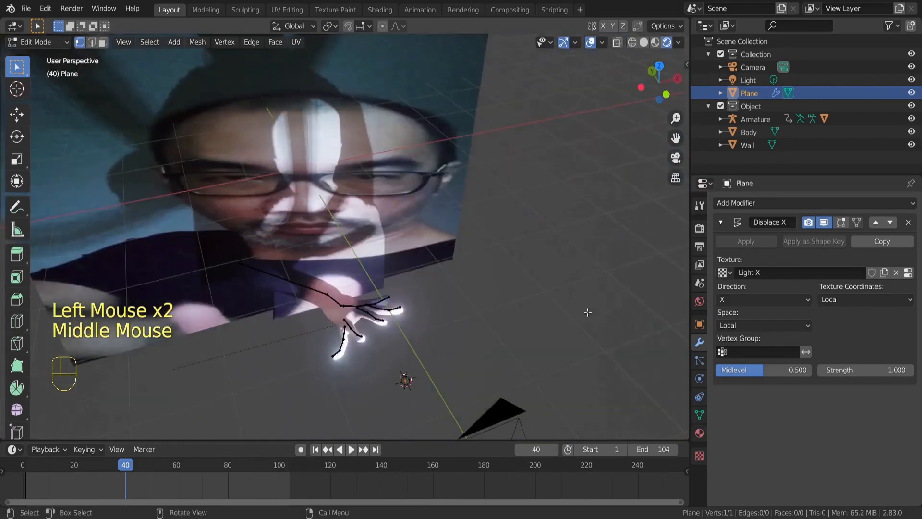
{"action": "scroll", "coordinate": [589, 290], "scroll_direction": "down", "scroll_amount": 5}
{"action": "middle_click_drag", "start_coordinate": [557, 255], "coordinate": [450, 296], "text": "shift"}
{"action": "right_click", "coordinate": [405, 213], "text": "shift"}
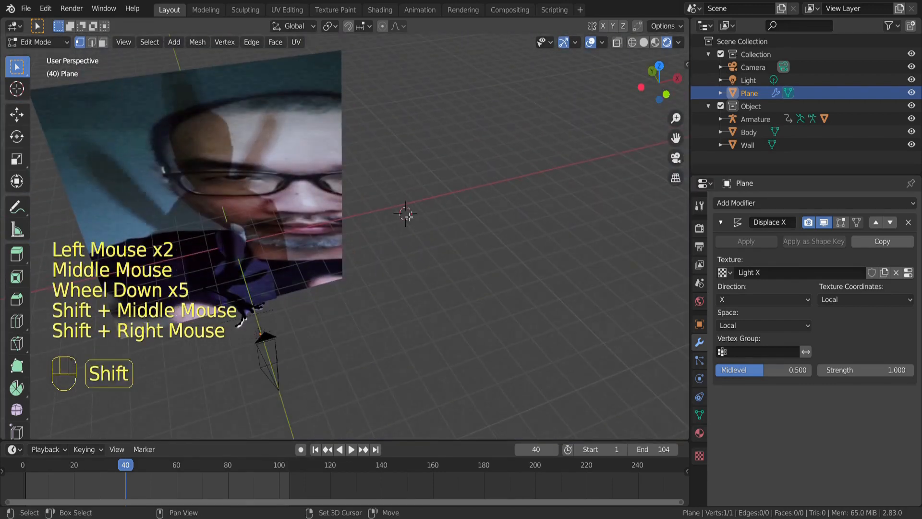
{"action": "left_click", "coordinate": [176, 44]}
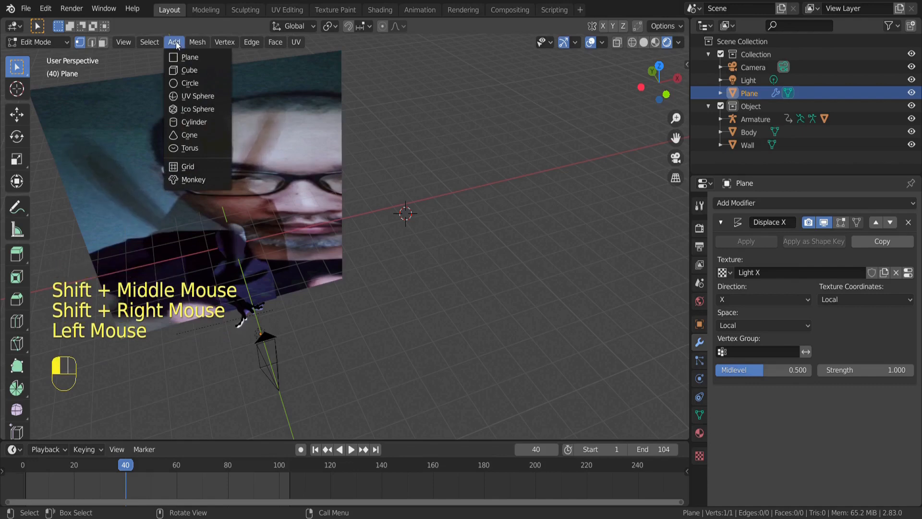
{"action": "key", "text": "Tab"}
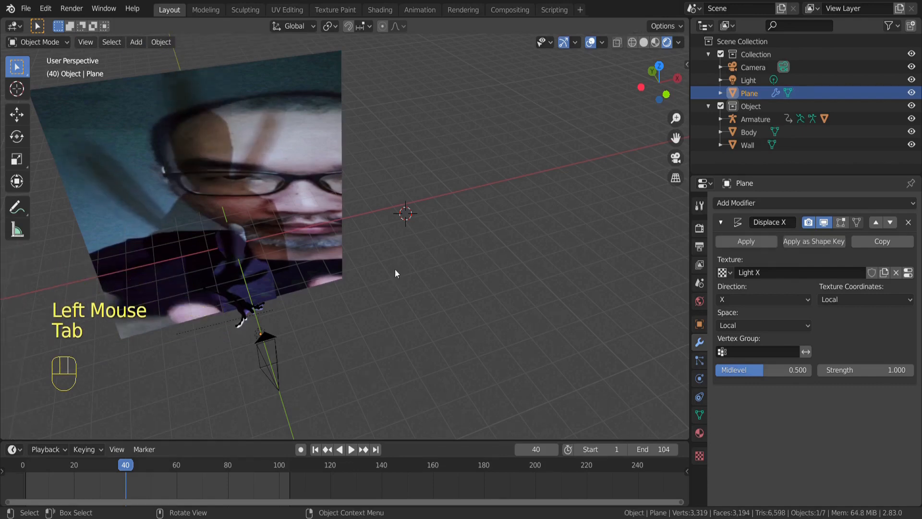
{"action": "left_click", "coordinate": [136, 43]}
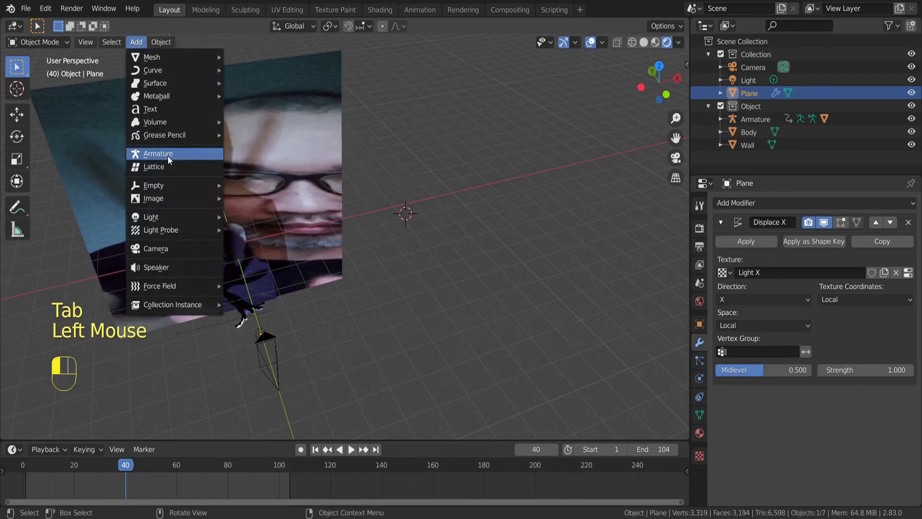
{"action": "mouse_move", "coordinate": [171, 184]}
{"action": "left_click", "coordinate": [284, 185]}
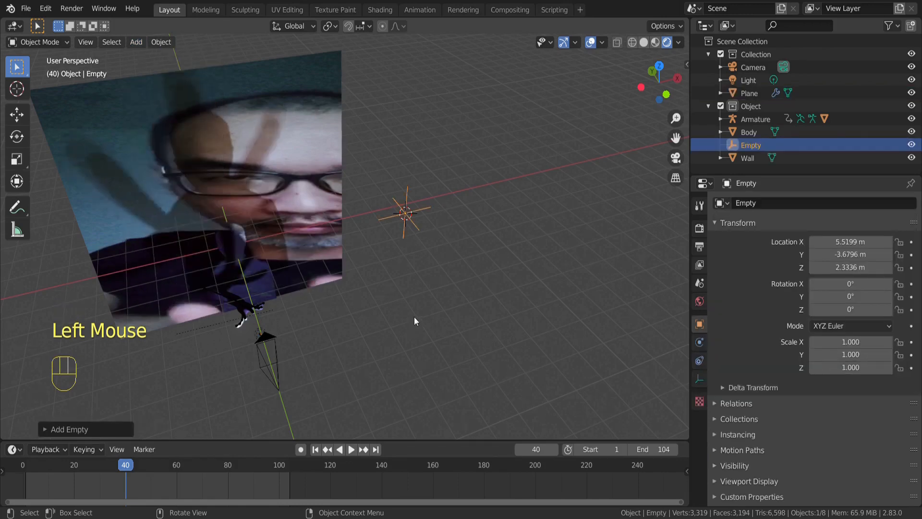
- Move the Empty into the Collection with the Light and rename it Light displace
{"action": "middle_click_drag", "start_coordinate": [413, 313], "coordinate": [261, 273]}
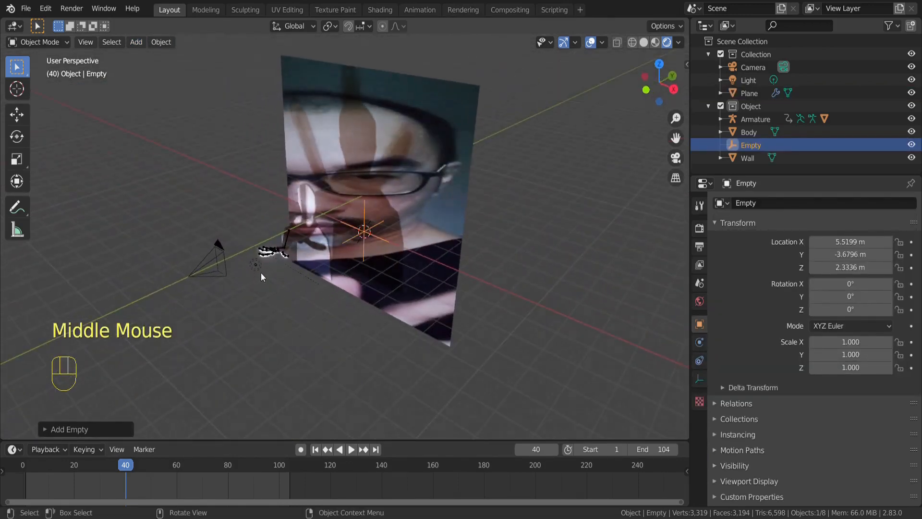
{"action": "left_click_drag", "start_coordinate": [756, 144], "coordinate": [751, 80]}
{"action": "left_click", "coordinate": [752, 79]}
{"action": "double_click", "coordinate": [752, 80]}
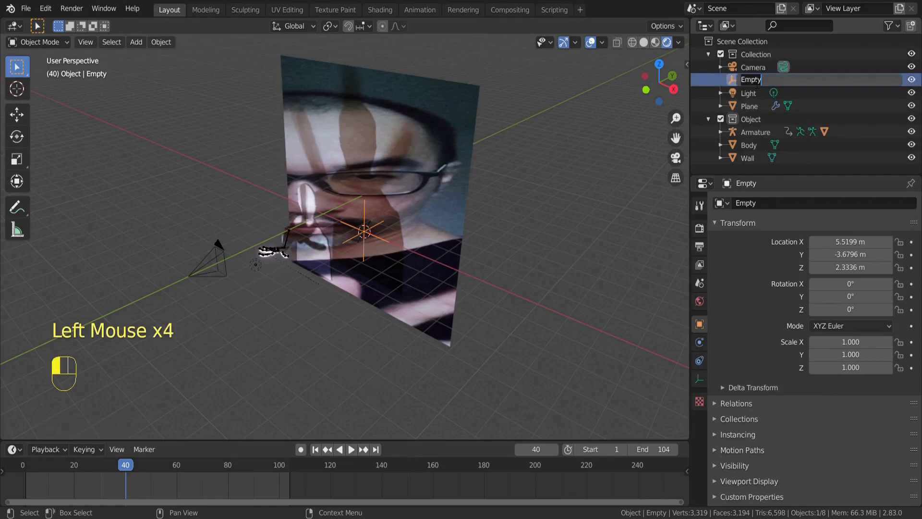
{"action": "type", "text": "Light displace"}
{"action": "key", "text": "Return"}
- Rename the Plane object as Light control
{"action": "left_click", "coordinate": [759, 106]}
{"action": "double_click", "coordinate": [759, 106]}
{"action": "type", "text": "Light"}
{"action": "key", "text": "BackSpace"}
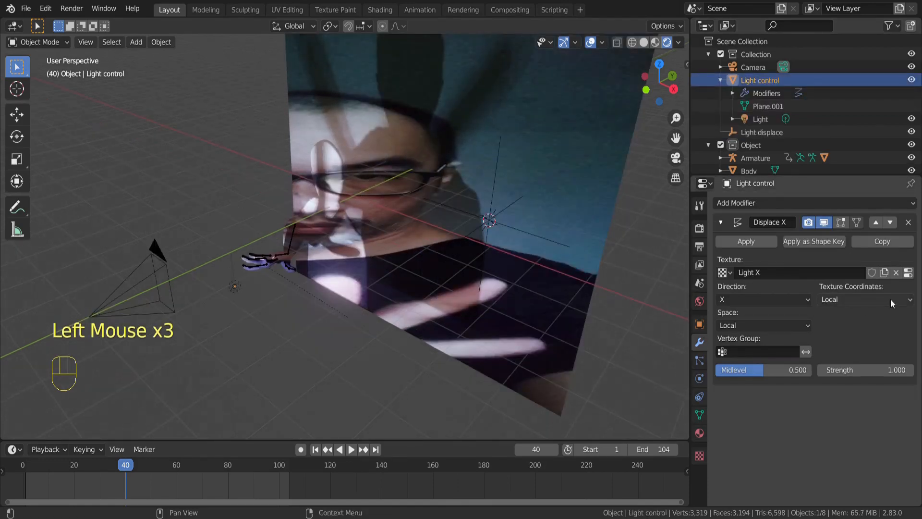
- Set the Displace X modifier's texture coordinates to Object, using Light displace as the reference object
{"action": "left_click", "coordinate": [890, 299]}
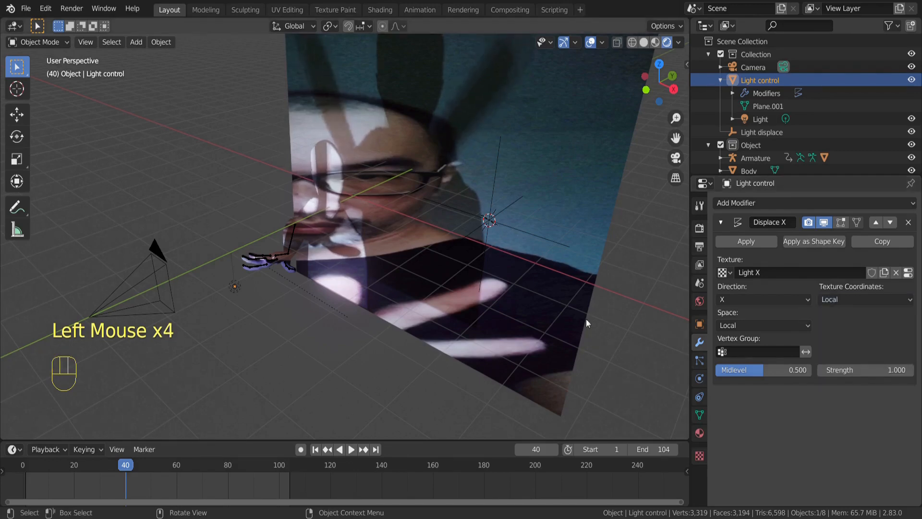
{"action": "left_click", "coordinate": [873, 297]}
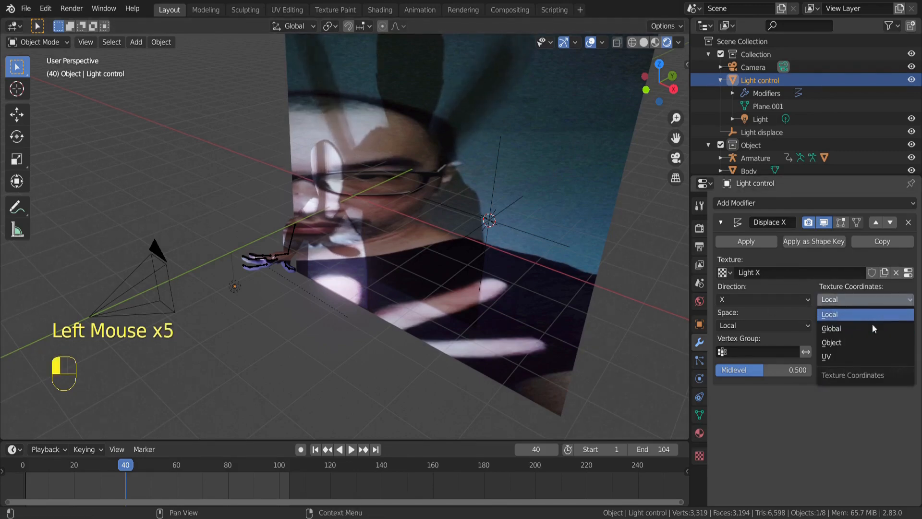
{"action": "left_click", "coordinate": [870, 341]}
{"action": "left_click", "coordinate": [869, 323]}
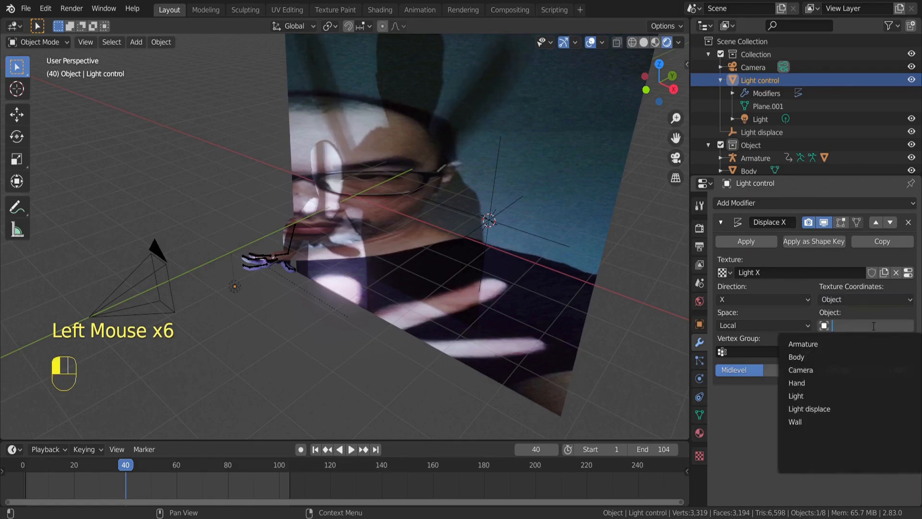
{"action": "left_click", "coordinate": [845, 409]}
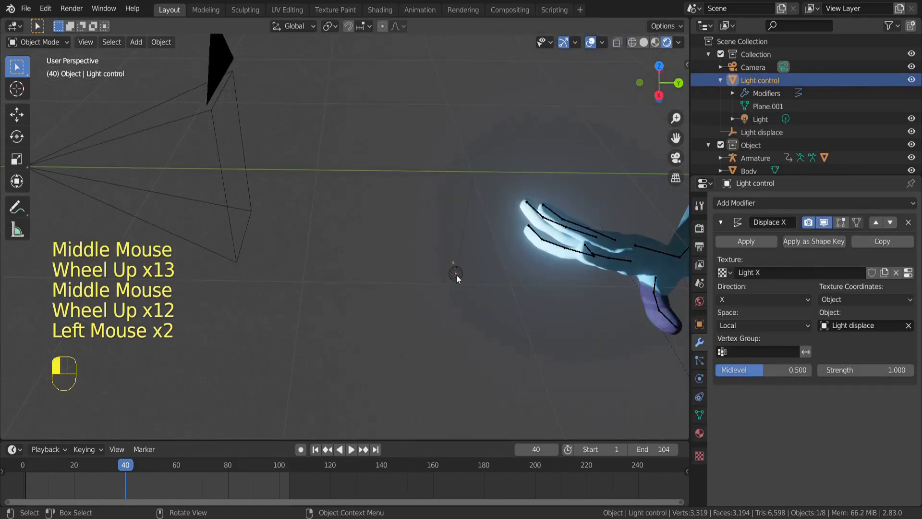
- Parent the Light to the Light control point using the Vertex option
{"action": "left_click", "coordinate": [456, 275]}
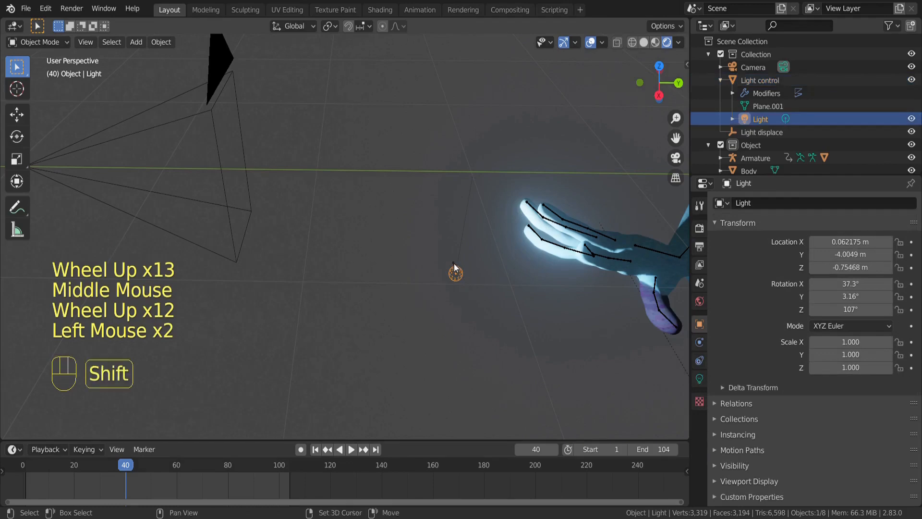
{"action": "left_click", "coordinate": [494, 287], "text": "shift"}
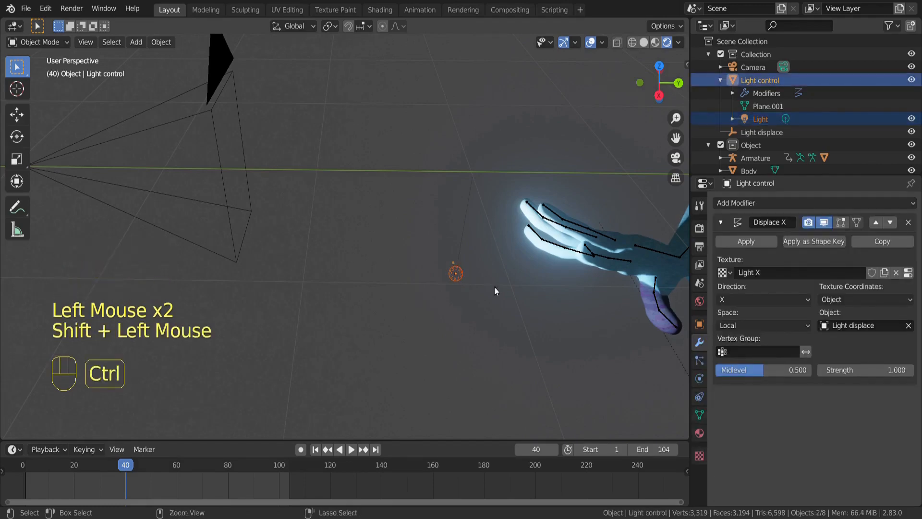
{"action": "key", "text": "ctrl+p"}
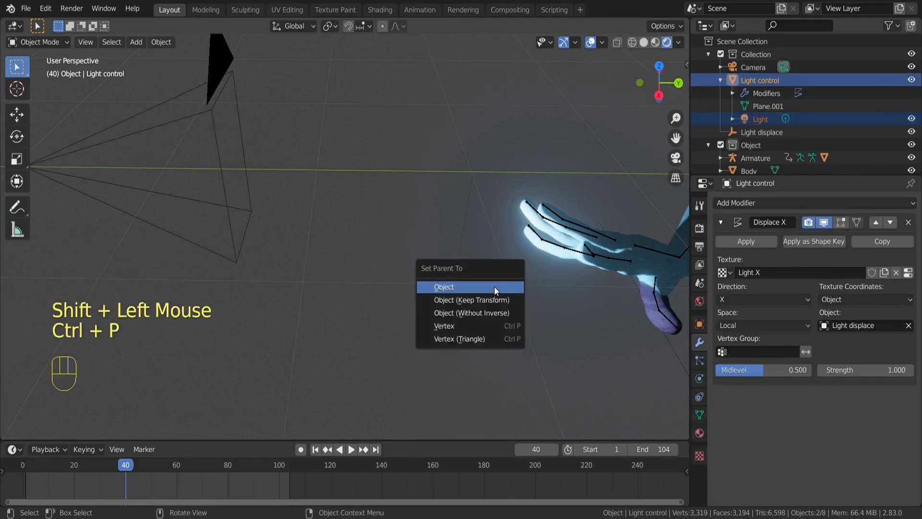
{"action": "left_click", "coordinate": [483, 328]}
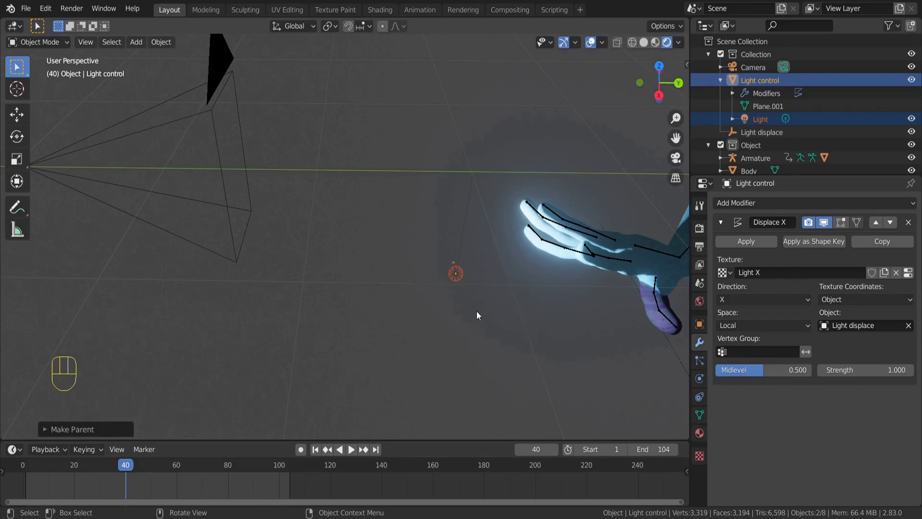
- Try moving the Light displace Empty to test how the Light responds to the displacement
{"action": "scroll", "coordinate": [478, 305], "scroll_direction": "down", "scroll_amount": 7}
{"action": "scroll", "coordinate": [480, 302], "scroll_direction": "up", "scroll_amount": 1}
{"action": "scroll", "coordinate": [482, 301], "scroll_direction": "down", "scroll_amount": 4}
{"action": "middle_click_drag", "start_coordinate": [485, 301], "coordinate": [607, 284]}
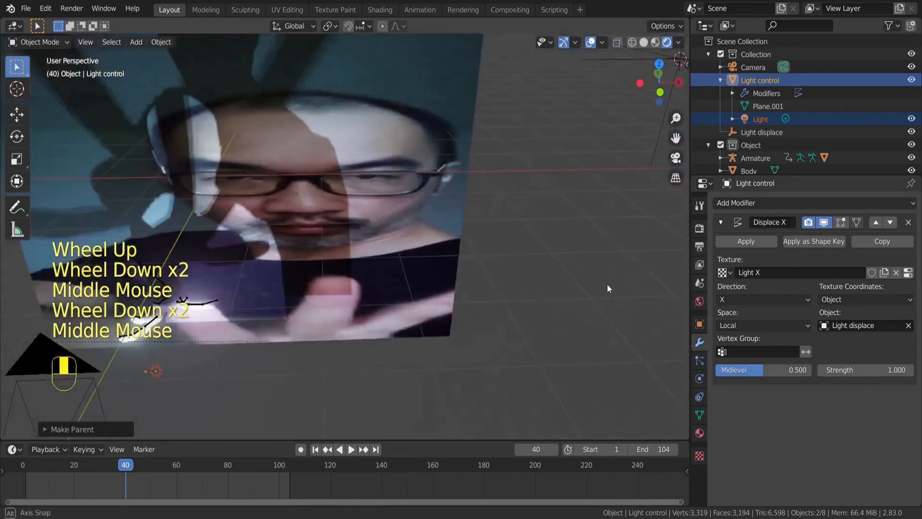
{"action": "scroll", "coordinate": [596, 264], "scroll_direction": "up", "scroll_amount": 1}
{"action": "scroll", "coordinate": [584, 246], "scroll_direction": "down", "scroll_amount": 6}
{"action": "left_click", "coordinate": [499, 159]}
{"action": "middle_click_drag", "start_coordinate": [499, 159], "coordinate": [476, 222]}
{"action": "scroll", "coordinate": [430, 293], "scroll_direction": "up", "scroll_amount": 1}
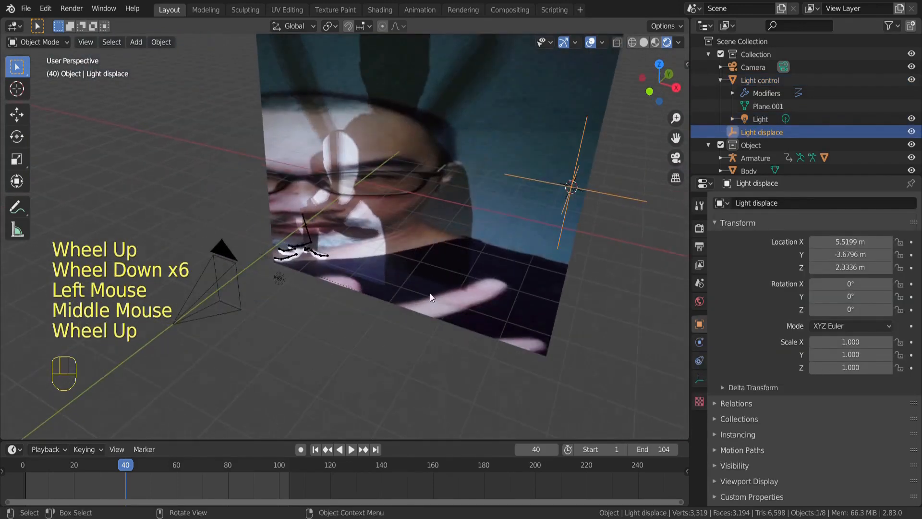
{"action": "key", "text": "g"}
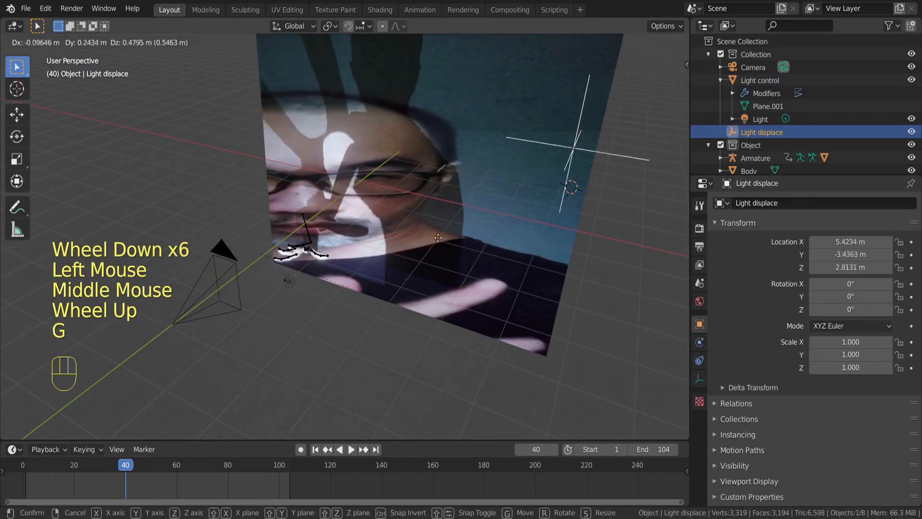
{"action": "left_click", "coordinate": [438, 355]}
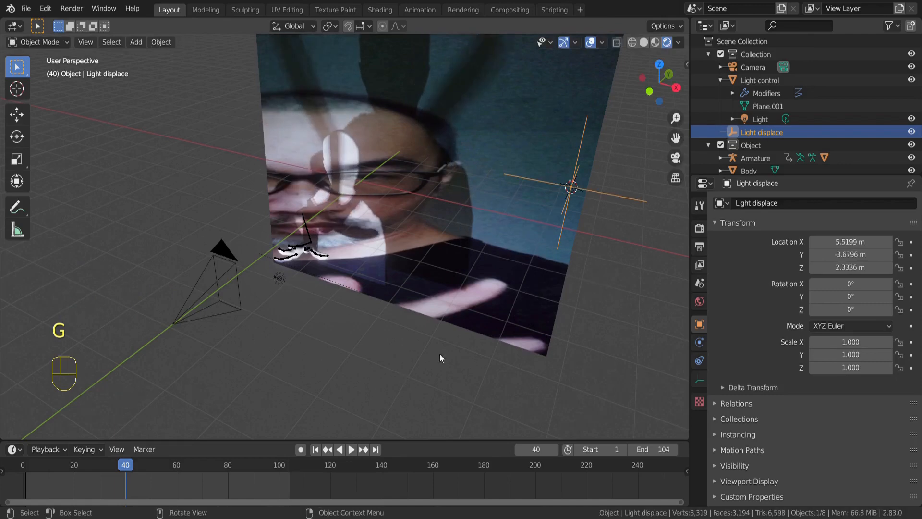
- Move the Light displace empty in camera view to about X 5.61 m and Z 1.66 m
{"action": "left_click", "coordinate": [680, 159]}
{"action": "key", "text": "g"}
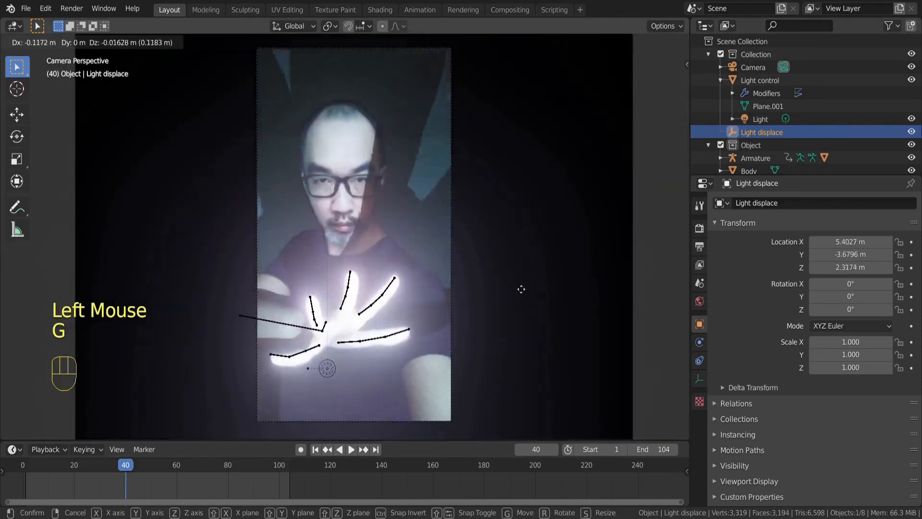
{"action": "left_click", "coordinate": [548, 376]}
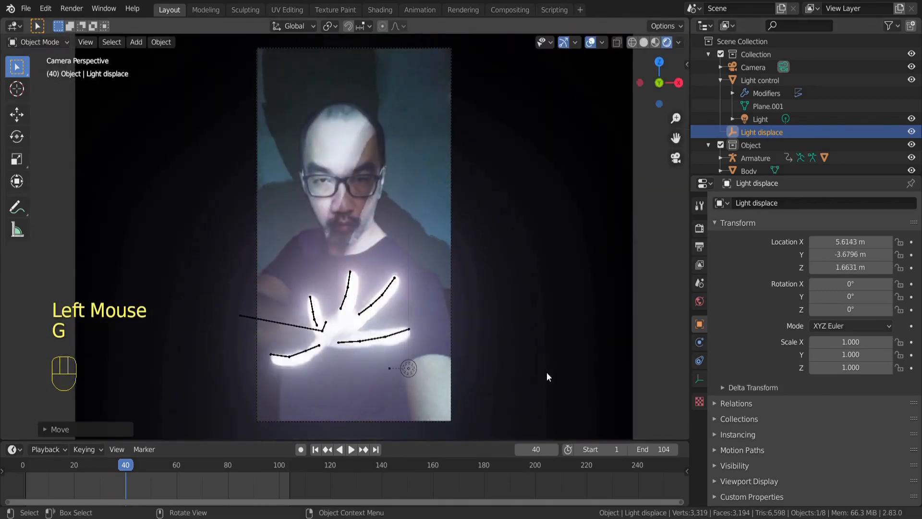
- Split the 3D viewport into two stacked areas and turn the upper one into a Graph Editor
{"action": "scroll", "coordinate": [632, 307], "scroll_direction": "down", "scroll_amount": 4}
{"action": "middle_click_drag", "start_coordinate": [633, 307], "coordinate": [600, 288]}
{"action": "scroll", "coordinate": [600, 288], "scroll_direction": "down", "scroll_amount": 9}
{"action": "middle_click_drag", "start_coordinate": [600, 288], "coordinate": [576, 278]}
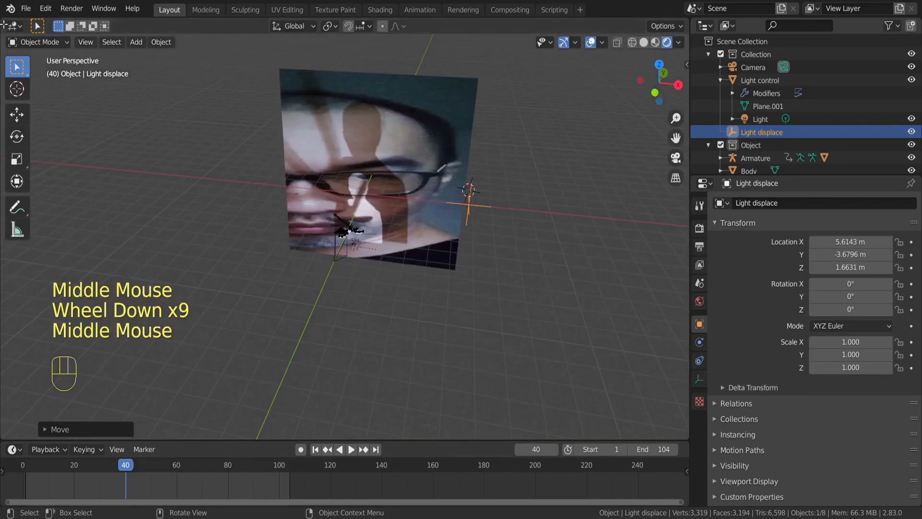
{"action": "left_click_drag", "start_coordinate": [6, 23], "coordinate": [91, 83]}
{"action": "left_click_drag", "start_coordinate": [278, 84], "coordinate": [265, 231]}
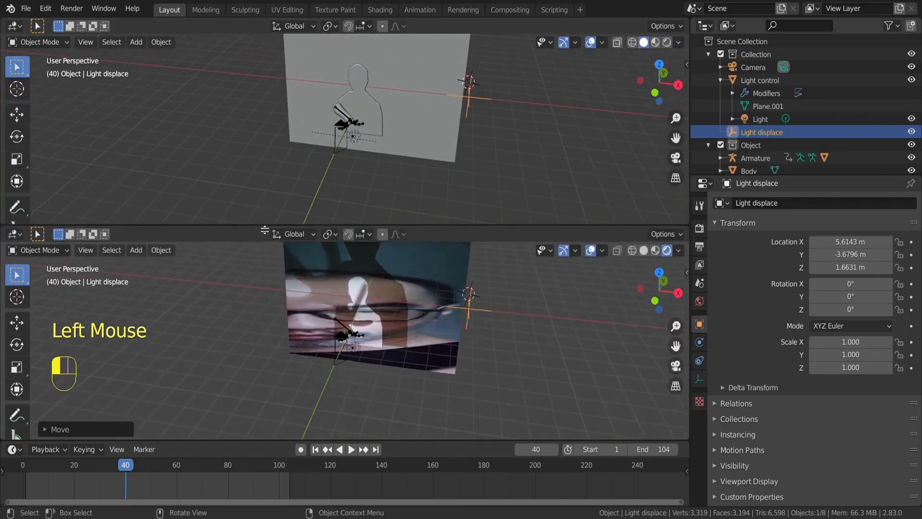
{"action": "left_click", "coordinate": [15, 26]}
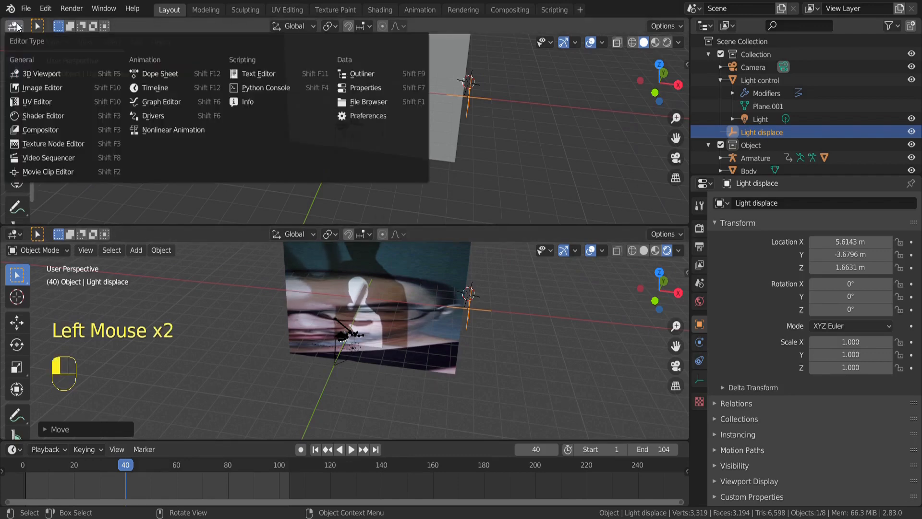
{"action": "left_click", "coordinate": [172, 102]}
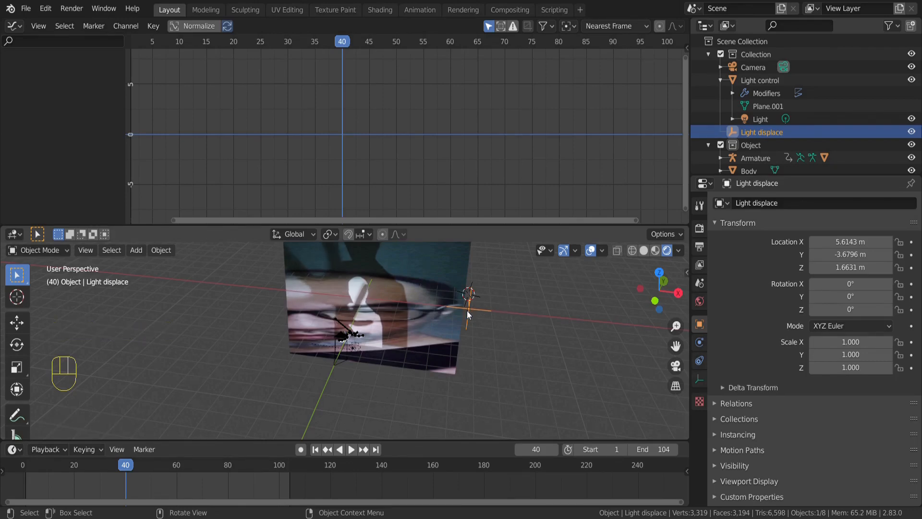
- Insert a location keyframe for Light displace at frame 40 and delete its X and Y Location channels
{"action": "key", "text": "i"}
{"action": "left_click", "coordinate": [456, 258]}
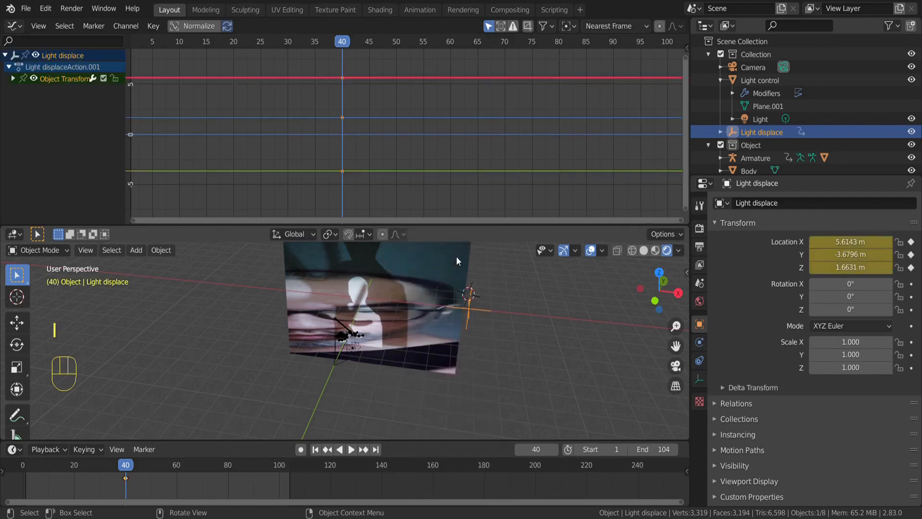
{"action": "left_click", "coordinate": [13, 78]}
{"action": "left_click", "coordinate": [47, 91]}
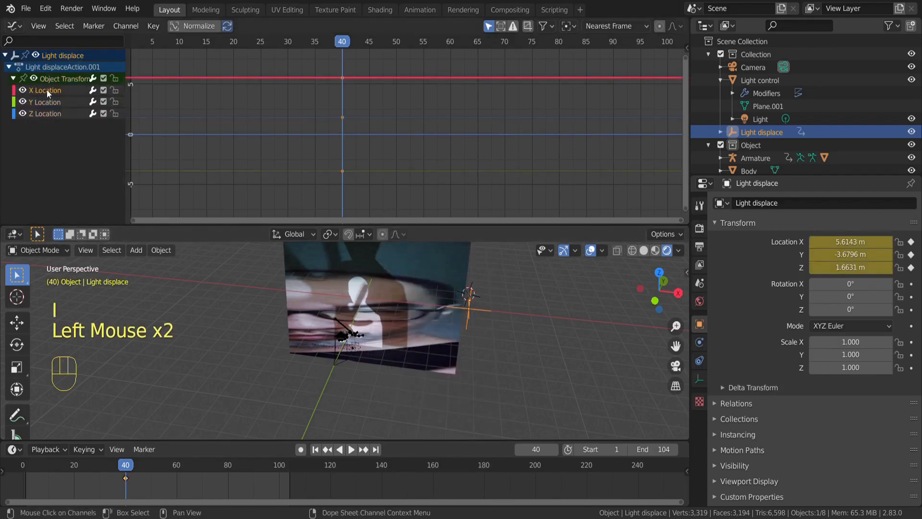
{"action": "right_click", "coordinate": [47, 91]}
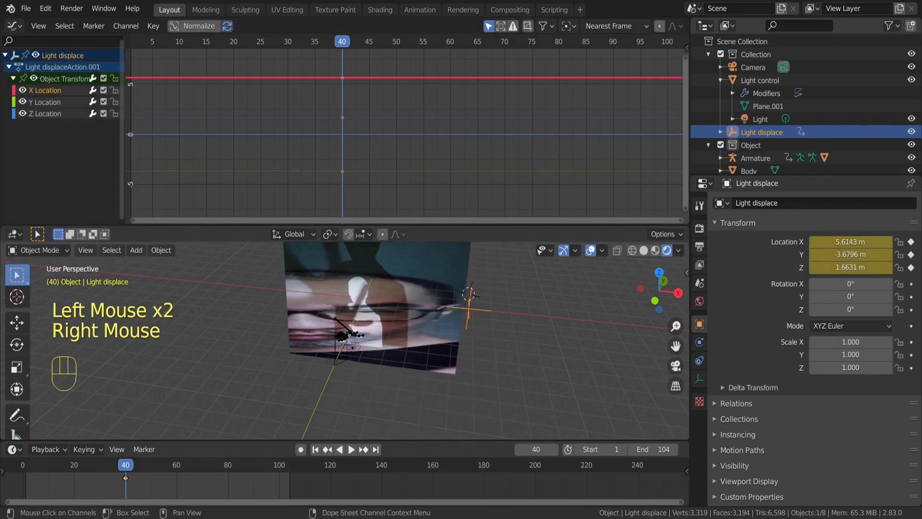
{"action": "key", "text": "x"}
{"action": "left_click", "coordinate": [47, 90]}
{"action": "key", "text": "x"}
{"action": "left_click", "coordinate": [63, 91]}
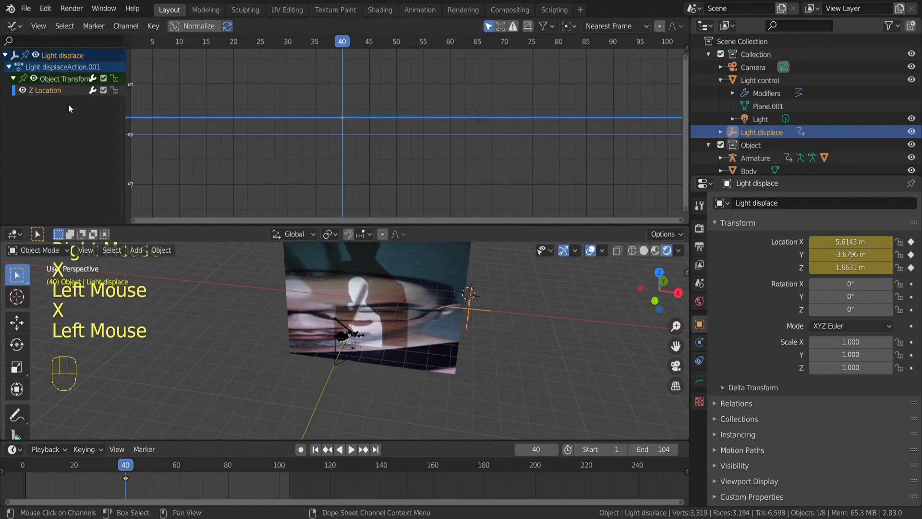
- Add a Generator modifier to the Z Location curve of Light displace with an x coefficient of -1
{"action": "left_click", "coordinate": [690, 50]}
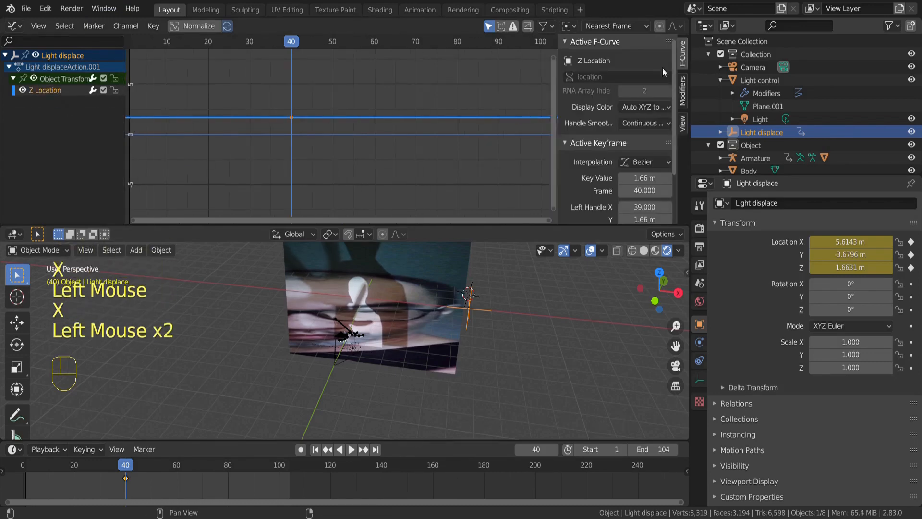
{"action": "left_click", "coordinate": [683, 92]}
{"action": "left_click", "coordinate": [612, 61]}
{"action": "left_click", "coordinate": [615, 76]}
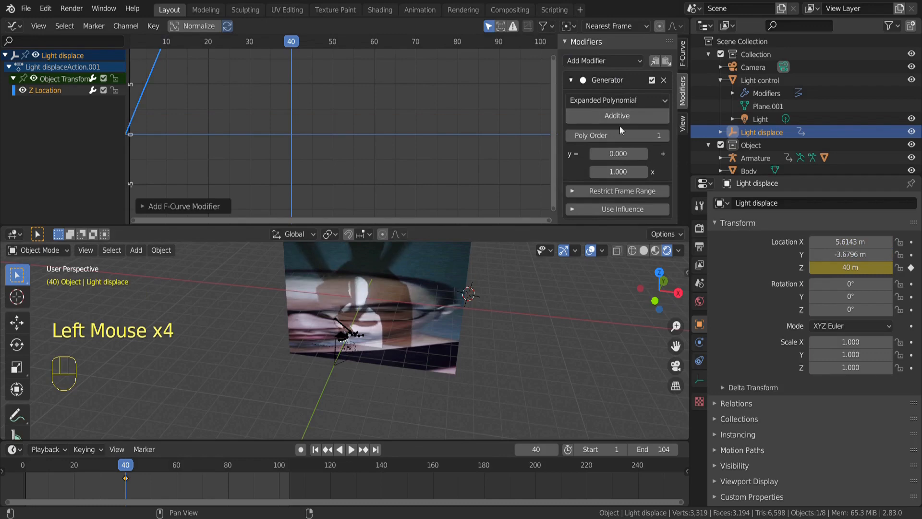
{"action": "left_click", "coordinate": [629, 173]}
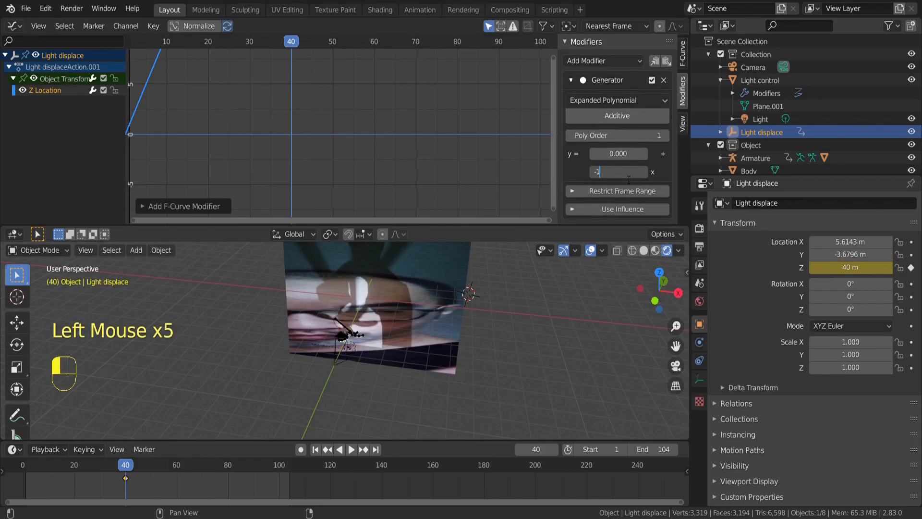
{"action": "type", "text": "-1"}
{"action": "key", "text": "Return"}
- Select the Light and play the animation through the camera to check how the light moves
{"action": "left_click", "coordinate": [420, 282]}
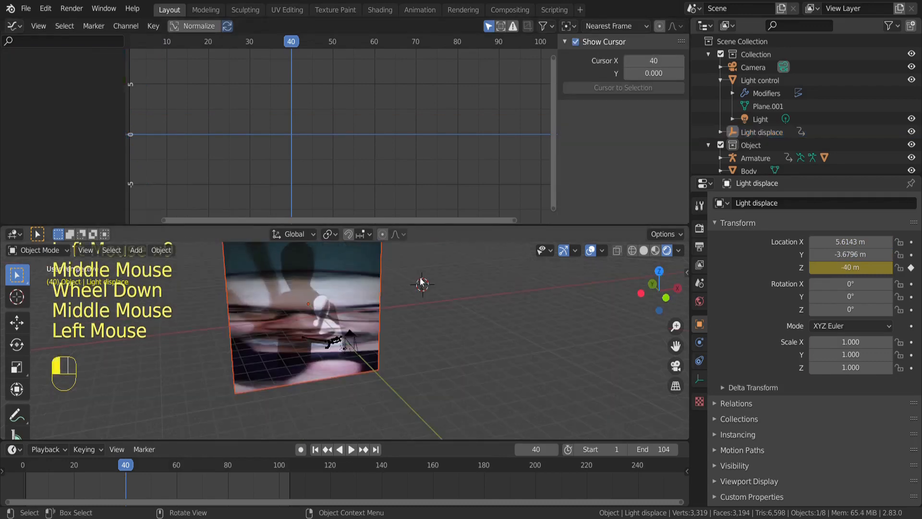
{"action": "left_click", "coordinate": [762, 119]}
{"action": "key", "text": "space"}
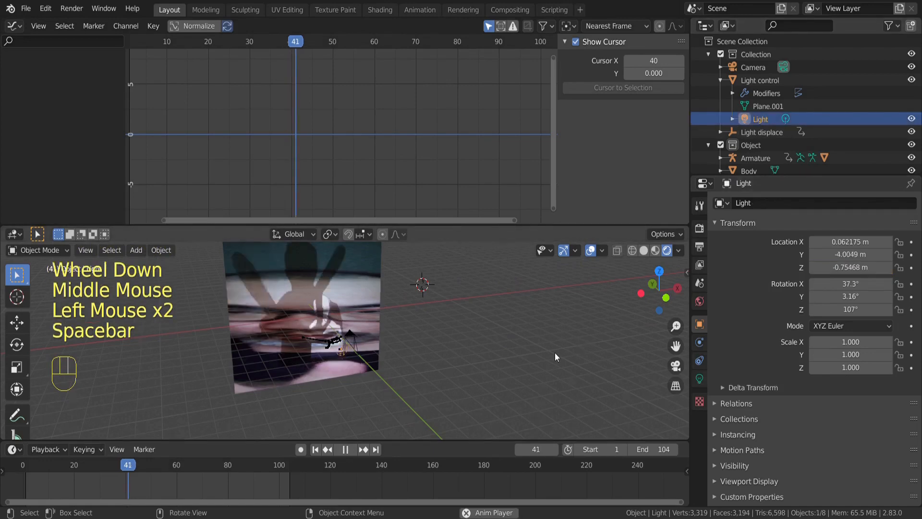
{"action": "left_click", "coordinate": [676, 366]}
{"action": "scroll", "coordinate": [486, 372], "scroll_direction": "up", "scroll_amount": 4}
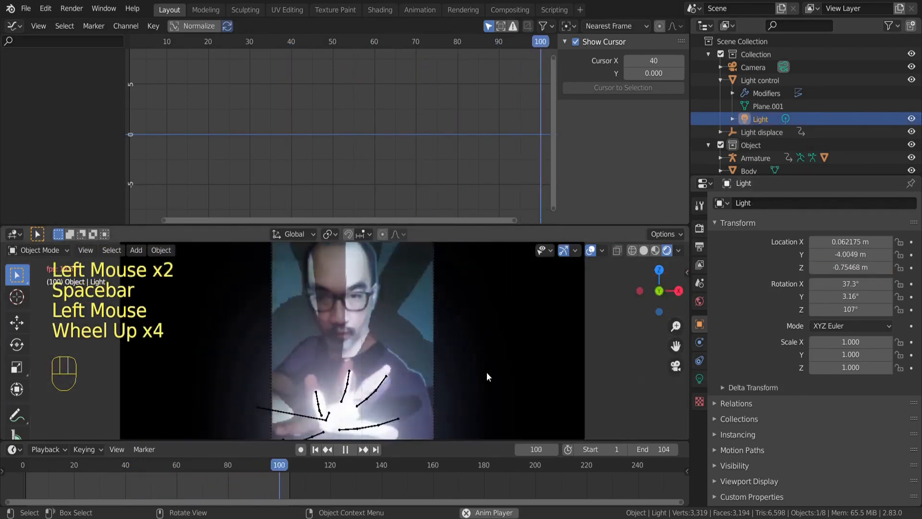
{"action": "scroll", "coordinate": [486, 373], "scroll_direction": "down", "scroll_amount": 4}
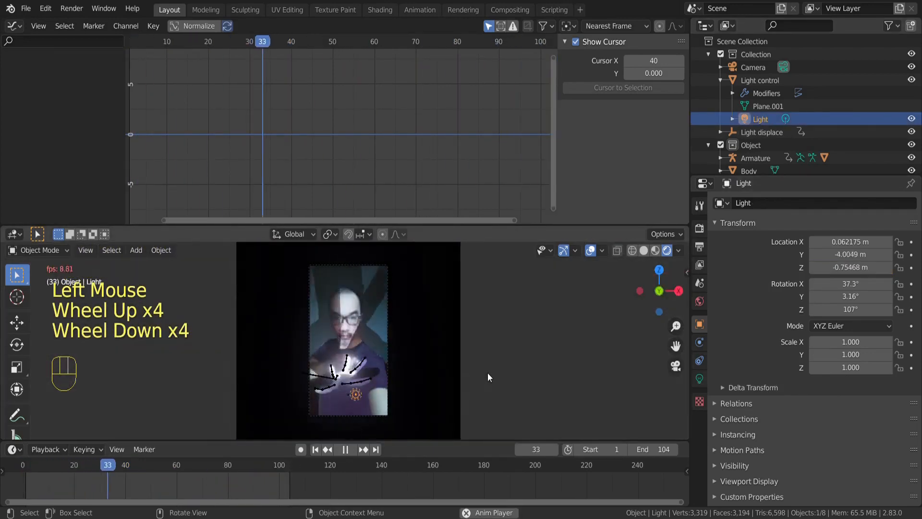
{"action": "key", "text": "space"}
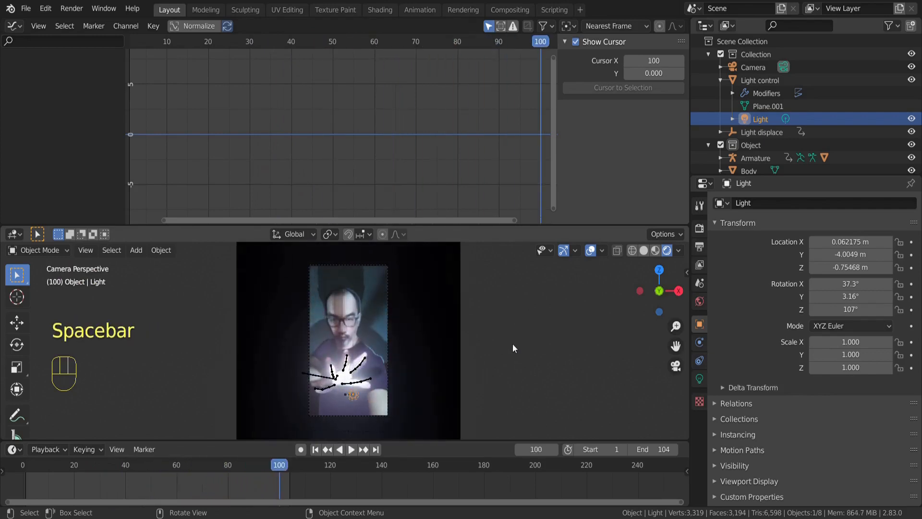
- Close the Graph Editor area and, at frame 40, move the Light to about X -0.055 m
{"action": "left_click_drag", "start_coordinate": [690, 231], "coordinate": [634, 200]}
{"action": "left_click_drag", "start_coordinate": [282, 468], "coordinate": [126, 471]}
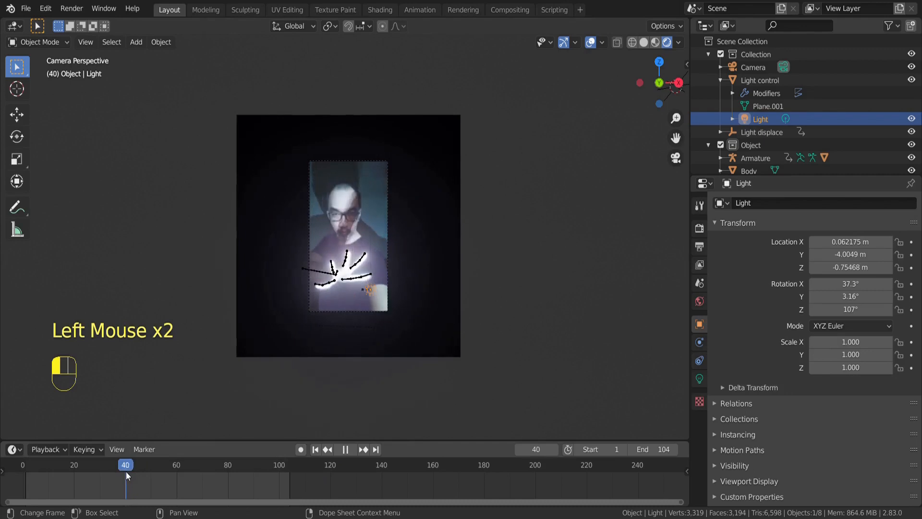
{"action": "scroll", "coordinate": [549, 270], "scroll_direction": "up", "scroll_amount": 5}
{"action": "key", "text": "g"}
{"action": "left_click", "coordinate": [537, 269]}
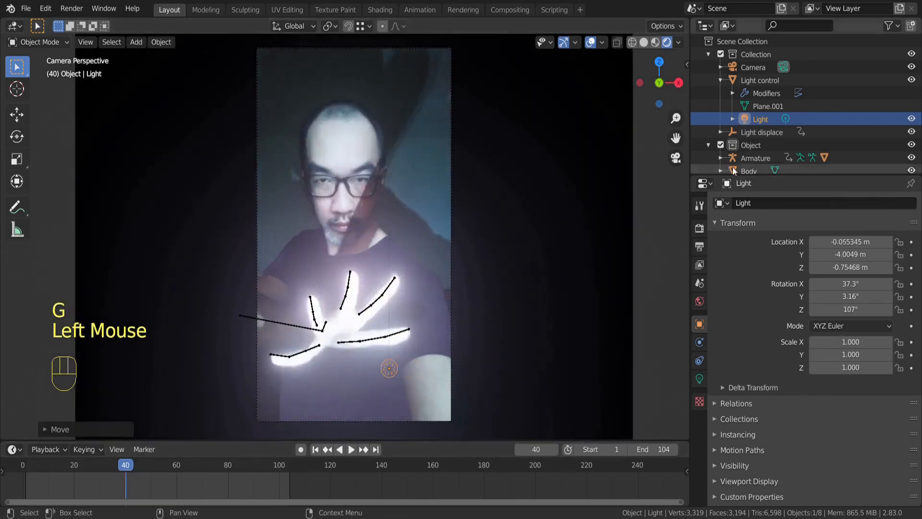
- Add a second Displace modifier to Light control, name it Displace Z and set its direction to Z
{"action": "left_click", "coordinate": [752, 81]}
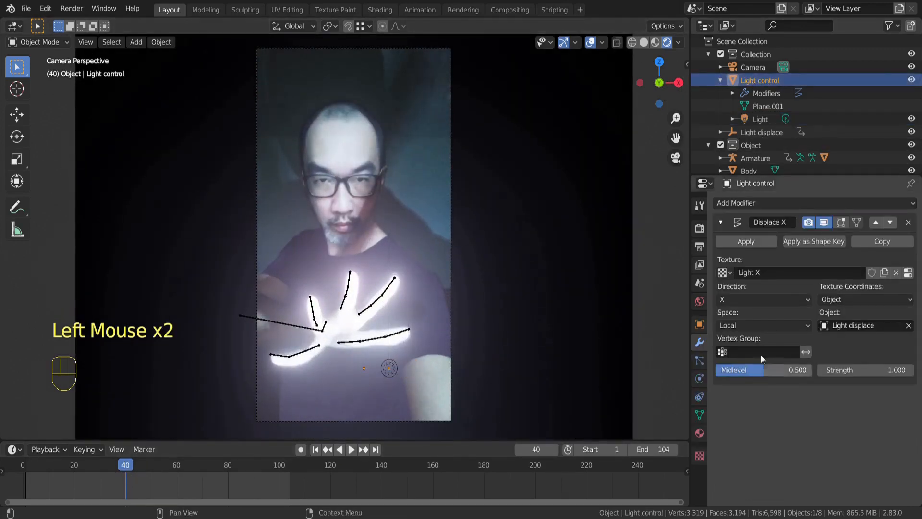
{"action": "left_click", "coordinate": [787, 200]}
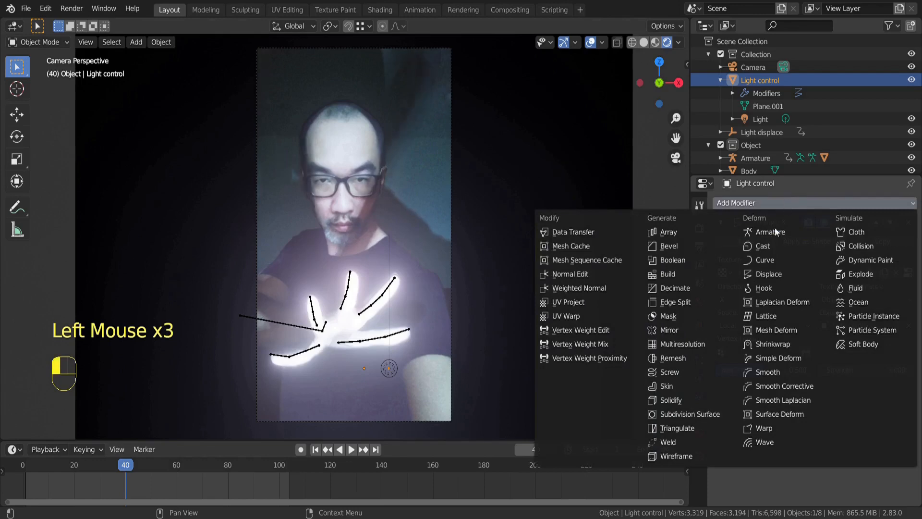
{"action": "left_click", "coordinate": [772, 274]}
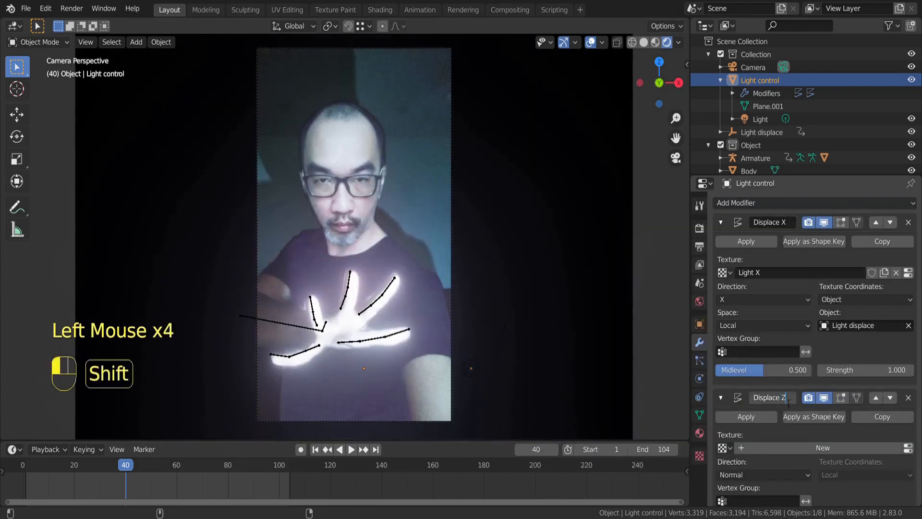
{"action": "left_click_drag", "start_coordinate": [799, 475], "coordinate": [776, 433]}
{"action": "scroll", "coordinate": [865, 432], "scroll_direction": "down", "scroll_amount": 5}
- Create a new texture for the Displace Z modifier and name it Light Z
{"action": "left_click", "coordinate": [837, 389]}
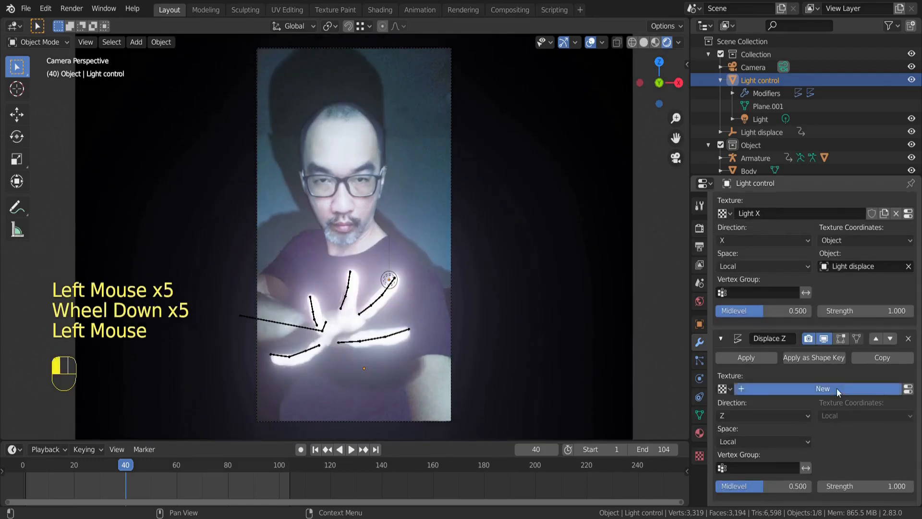
{"action": "double_click", "coordinate": [818, 392]}
{"action": "key", "text": "BackSpace"}
{"action": "key", "text": "BackSpace"}
{"action": "key", "text": "BackSpace"}
{"action": "key", "text": "BackSpace"}
{"action": "key", "text": "BackSpace"}
{"action": "type", "text": "Z"}
- Assign the Light Z texture to the Displace X texture slot and set its type to Voronoi
{"action": "left_click", "coordinate": [699, 456]}
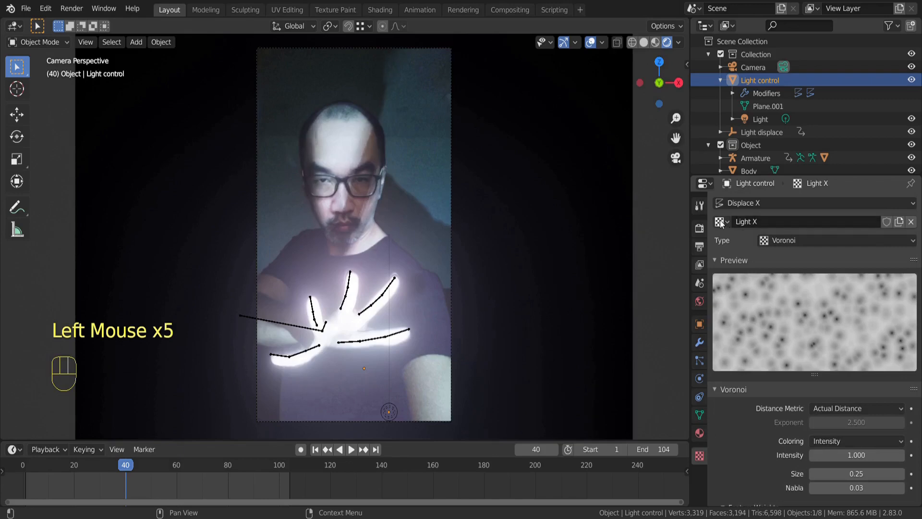
{"action": "left_click", "coordinate": [719, 221]}
{"action": "left_click", "coordinate": [739, 251]}
- Set the Light Z texture's Voronoi intensity to 1.7 and its feature weights to First 0.443 and Second 0.557
{"action": "left_click_drag", "start_coordinate": [856, 455], "coordinate": [816, 454]}
{"action": "left_click", "coordinate": [887, 460]}
{"action": "key", "text": "Return"}
{"action": "left_click", "coordinate": [835, 456]}
{"action": "type", "text": "1"}
{"action": "key", "text": "Return"}
{"action": "left_click", "coordinate": [900, 454]}
{"action": "left_click", "coordinate": [900, 454]}
{"action": "left_click", "coordinate": [899, 455]}
{"action": "left_click", "coordinate": [899, 455]}
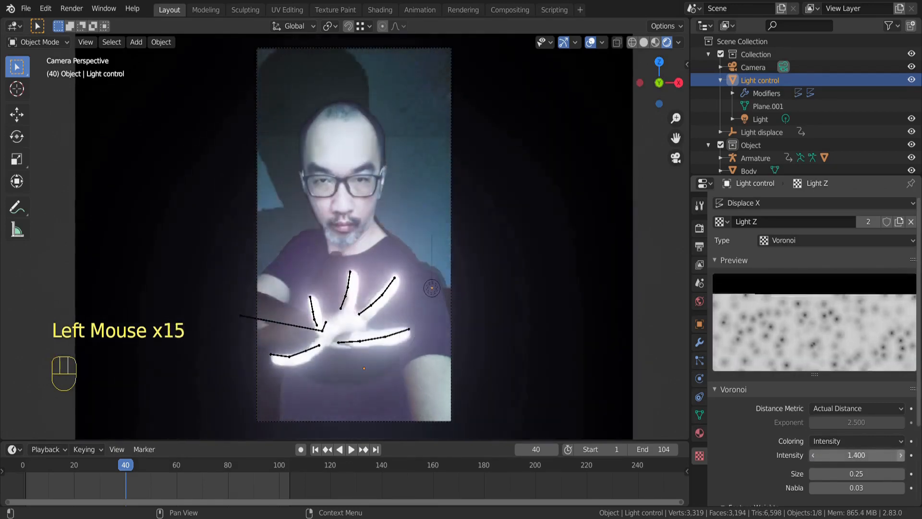
{"action": "left_click", "coordinate": [900, 455]}
{"action": "left_click", "coordinate": [900, 454]}
{"action": "left_click", "coordinate": [899, 455]}
{"action": "scroll", "coordinate": [878, 448], "scroll_direction": "down", "scroll_amount": 5}
{"action": "left_click_drag", "start_coordinate": [871, 423], "coordinate": [911, 436]}
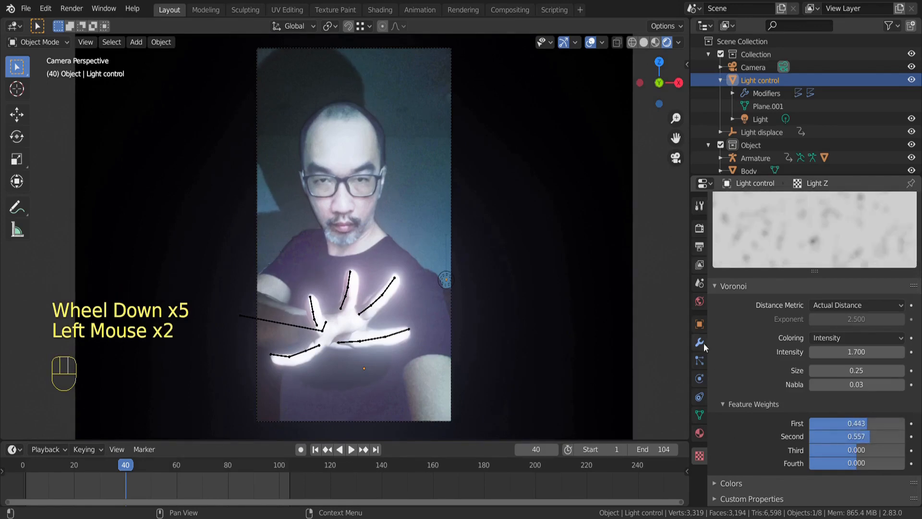
- Set the Displace Z modifier's texture coordinates to Object, using Light displace as the object
{"action": "left_click", "coordinate": [699, 342]}
{"action": "left_click", "coordinate": [880, 416]}
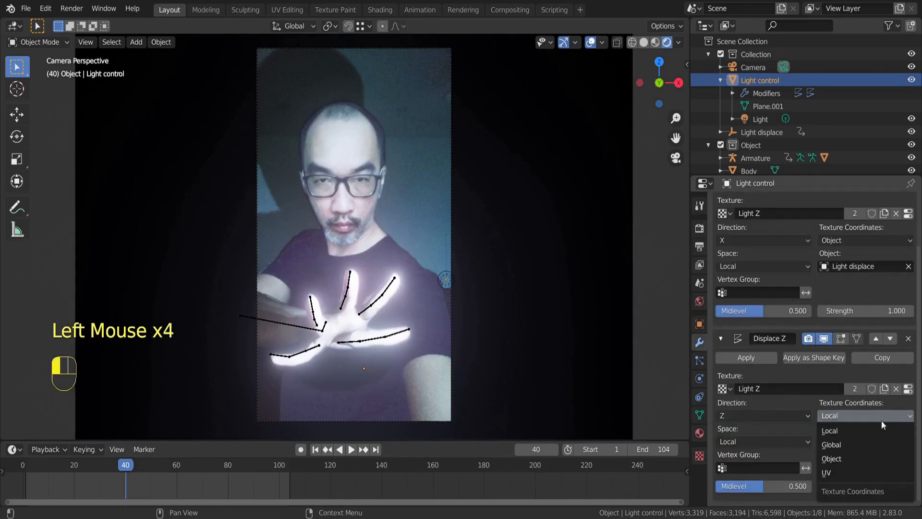
{"action": "left_click", "coordinate": [869, 458]}
{"action": "left_click", "coordinate": [862, 442]}
{"action": "left_click", "coordinate": [837, 371]}
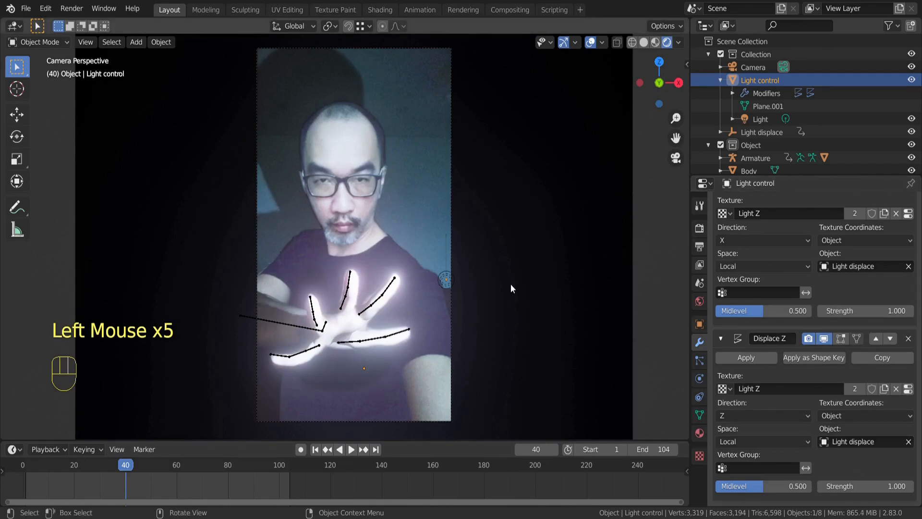
- Lower the strength of both Displace modifiers to 0.3 and play the animation
{"action": "key", "text": "space"}
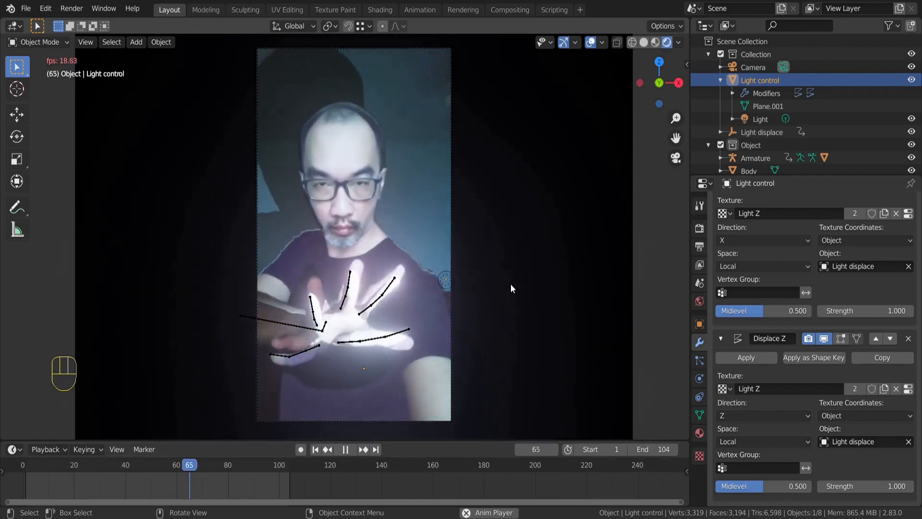
{"action": "key", "text": "space"}
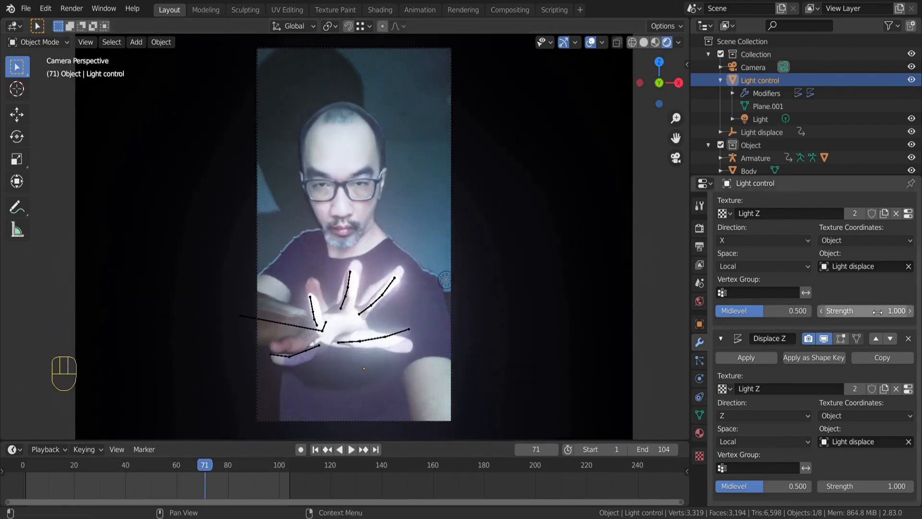
{"action": "left_click_drag", "start_coordinate": [876, 314], "coordinate": [843, 314]}
{"action": "left_click_drag", "start_coordinate": [872, 486], "coordinate": [838, 486]}
{"action": "key", "text": "space"}
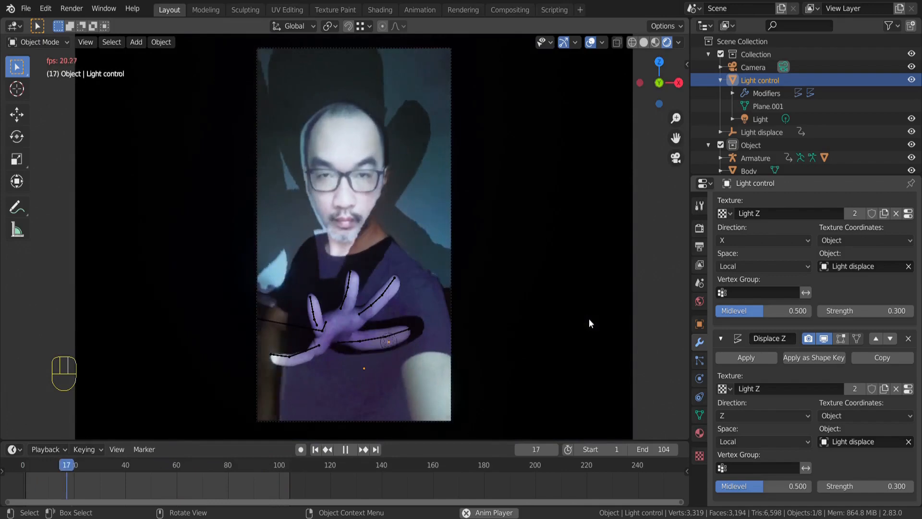
- Raise the strength of both Displace modifiers to 0.4 and replay the animation
{"action": "left_click", "coordinate": [909, 311]}
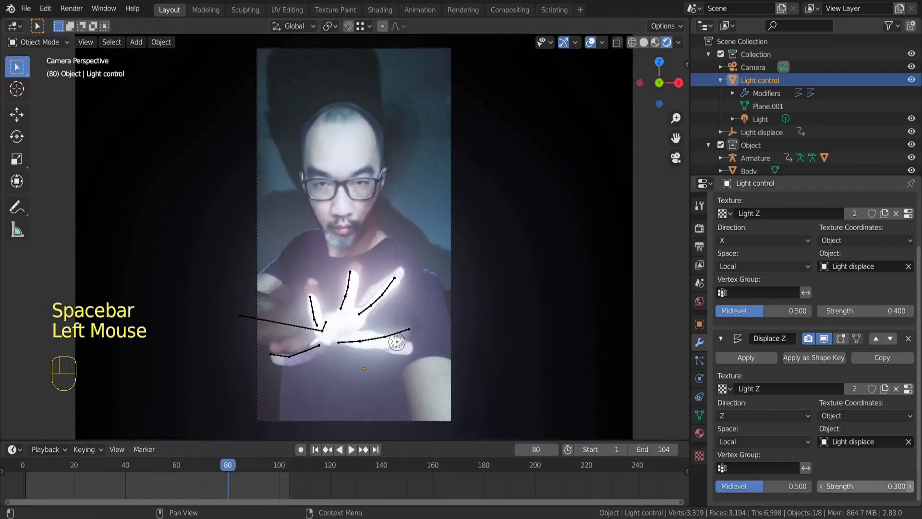
{"action": "left_click", "coordinate": [909, 486]}
{"action": "key", "text": "space"}
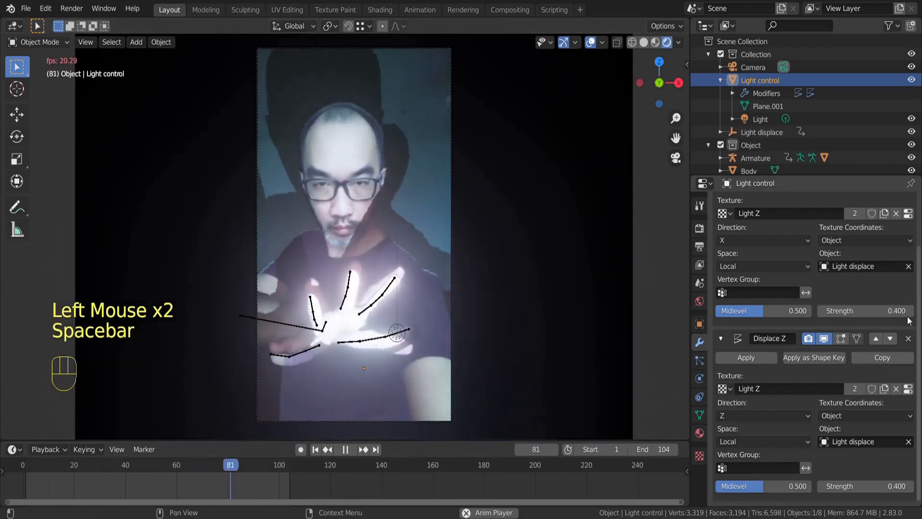
{"action": "key", "text": "space"}
- Set the strength of both Displace modifiers on Light control to 0.5
{"action": "left_click", "coordinate": [907, 312]}
{"action": "key", "text": "Escape"}
{"action": "left_click", "coordinate": [911, 312]}
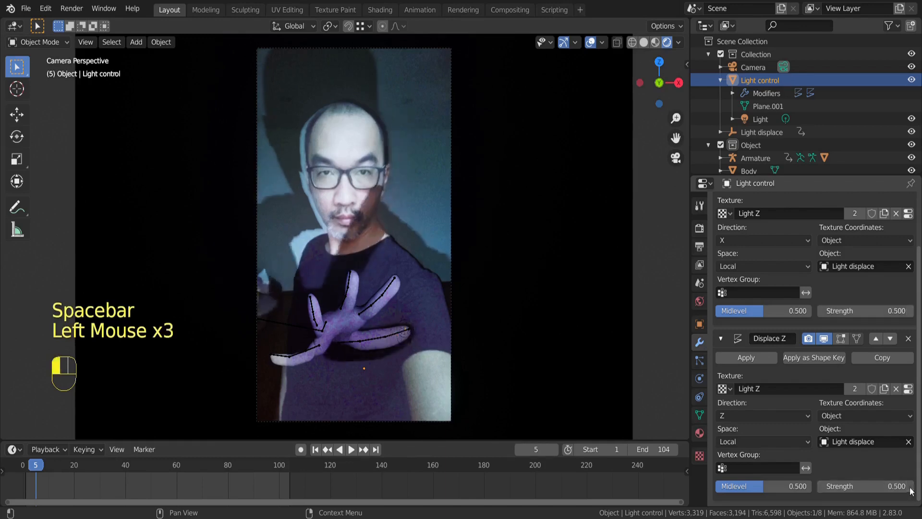
- Play the animation to examine how the light moves with both Displace modifiers active
{"action": "left_click", "coordinate": [649, 393]}
{"action": "key", "text": "space"}
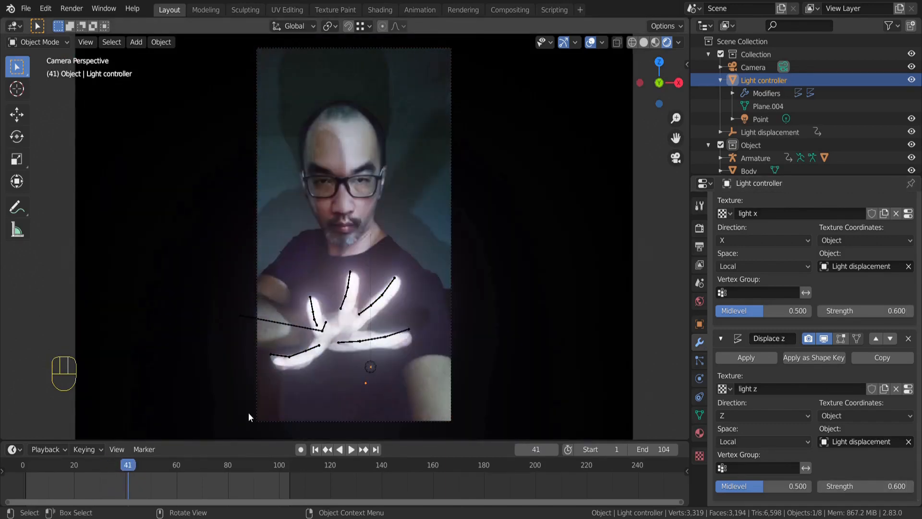
{"action": "key", "text": "space"}
{"action": "key", "text": "space"}
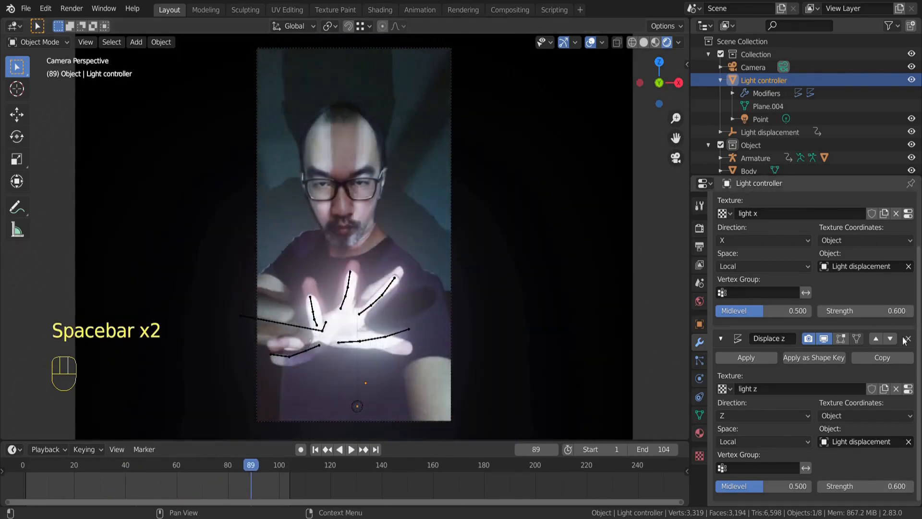
- At frame 40, set the Point light's power to 10000 W and insert a keyframe on it
{"action": "left_click_drag", "start_coordinate": [536, 451], "coordinate": [489, 451]}
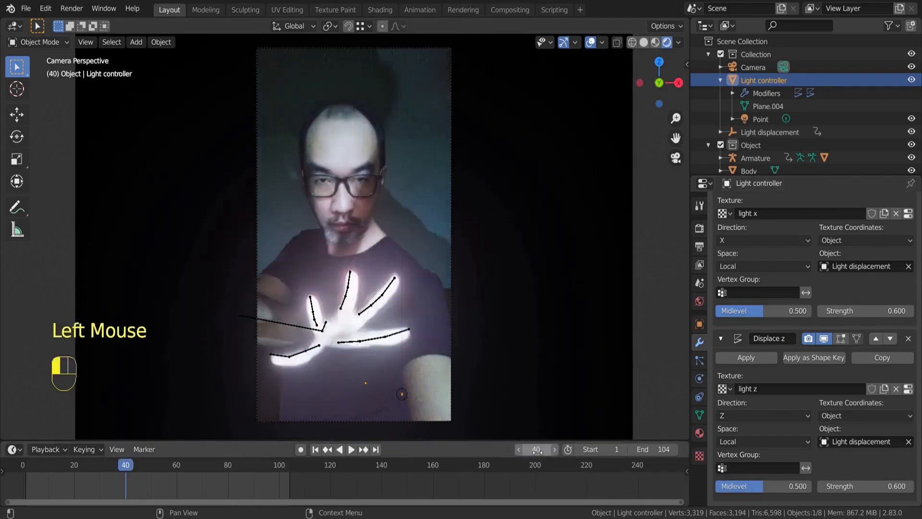
{"action": "left_click", "coordinate": [760, 119]}
{"action": "left_click", "coordinate": [825, 288]}
{"action": "left_click", "coordinate": [818, 288]}
{"action": "type", "text": "1"}
{"action": "key", "text": "Return"}
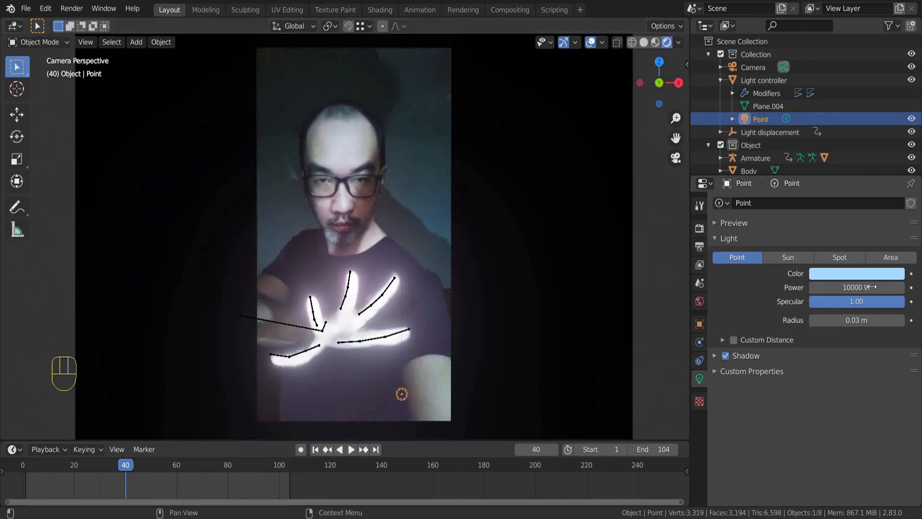
{"action": "key", "text": "i"}
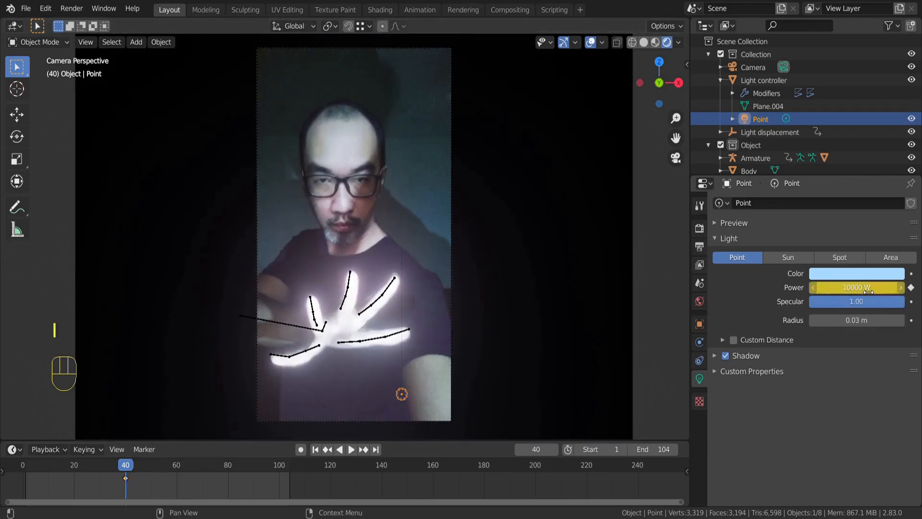
- At frame 39, set the Point light's power to 0 W and keyframe it
{"action": "left_click", "coordinate": [520, 448]}
{"action": "double_click", "coordinate": [861, 288]}
{"action": "type", "text": "0"}
{"action": "key", "text": "Return"}
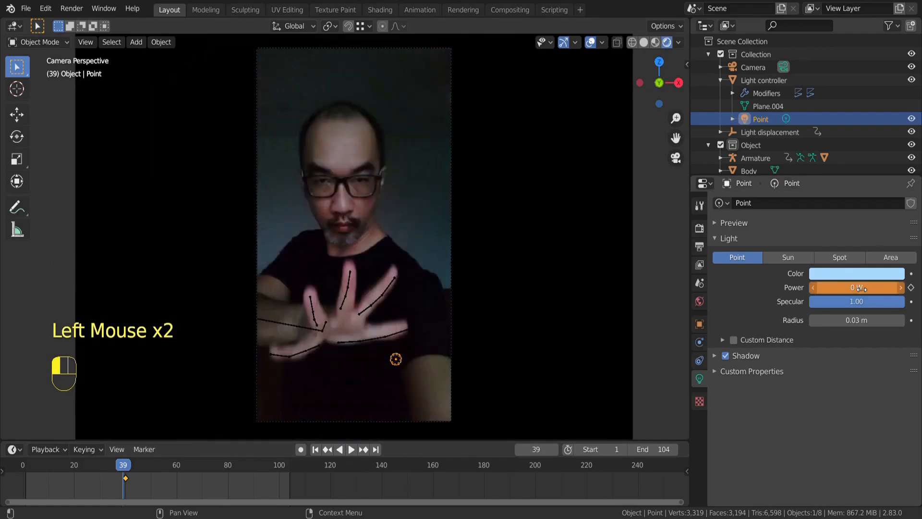
{"action": "key", "text": "i"}
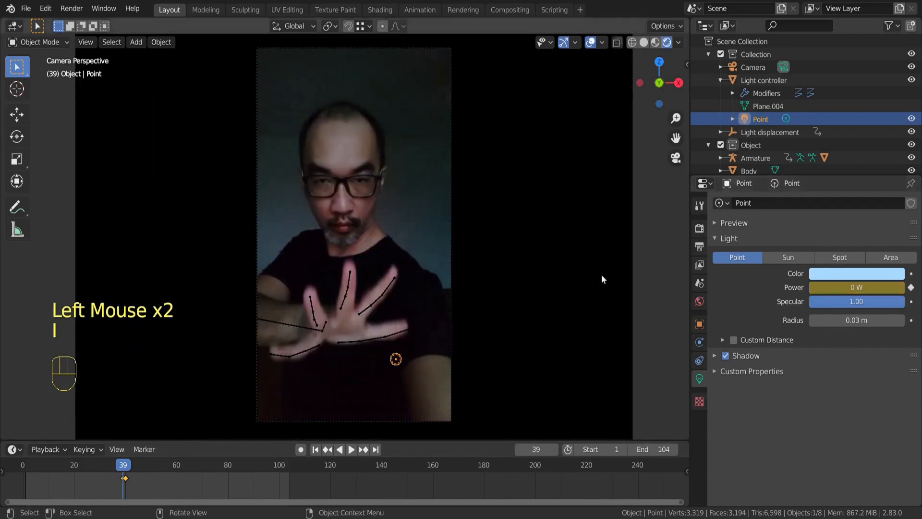
- Split the 3D viewport, turn one half into a Graph Editor and frame the light's Power curve
{"action": "left_click_drag", "start_coordinate": [5, 22], "coordinate": [358, 144]}
{"action": "left_click", "coordinate": [15, 27]}
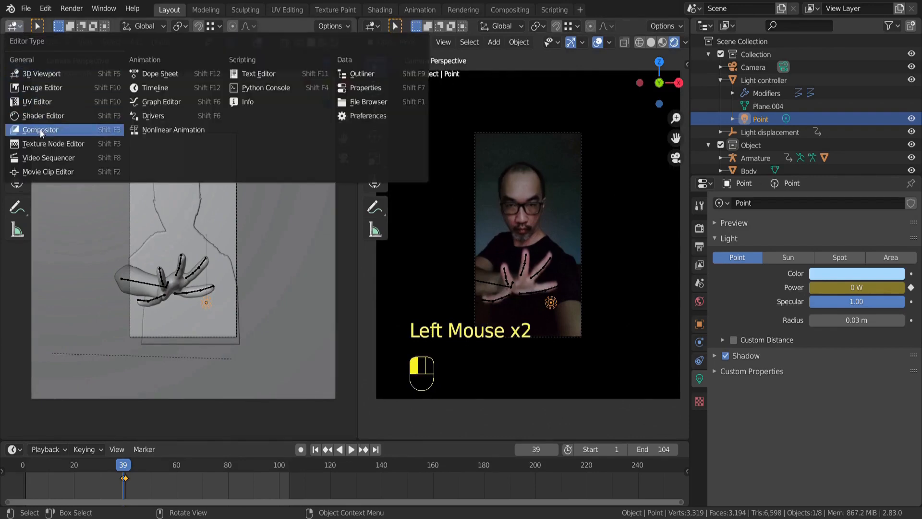
{"action": "left_click", "coordinate": [174, 102]}
{"action": "left_click", "coordinate": [8, 67]}
{"action": "left_click", "coordinate": [14, 78]}
{"action": "key", "text": "Home"}
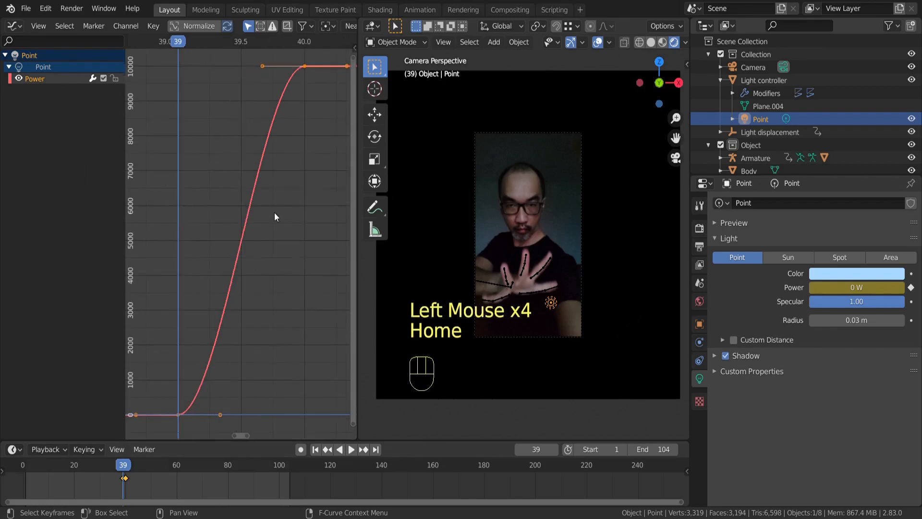
- Add a Noise modifier to the light's Power curve and set its strength to 50000
{"action": "left_click", "coordinate": [353, 48]}
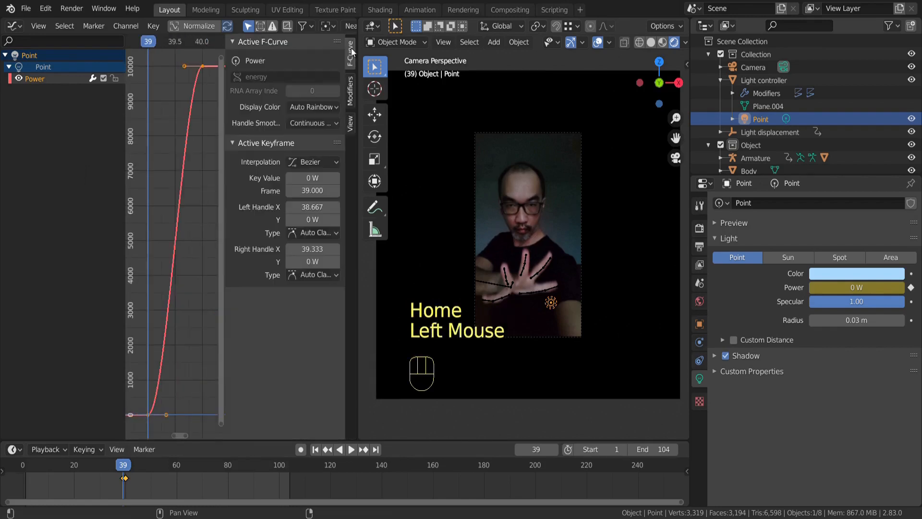
{"action": "left_click", "coordinate": [351, 94]}
{"action": "left_click_drag", "start_coordinate": [272, 60], "coordinate": [257, 132]}
{"action": "left_click", "coordinate": [273, 134]}
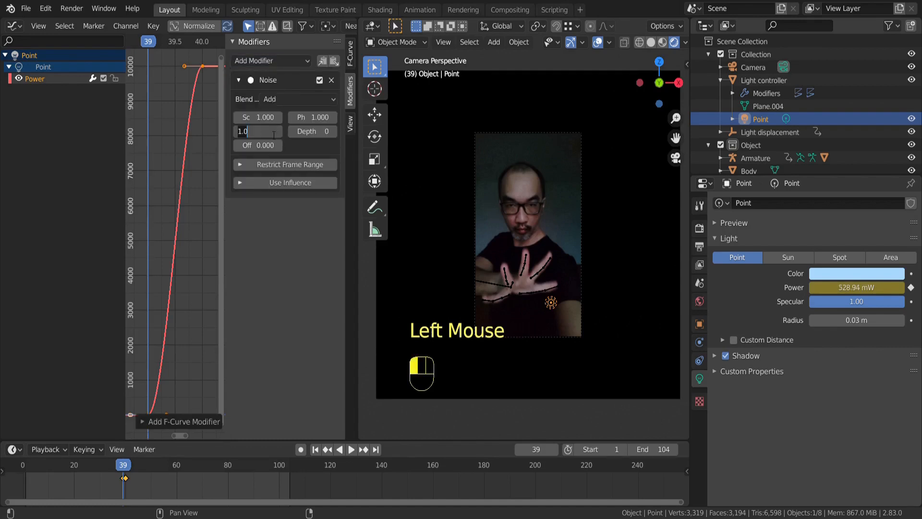
{"action": "type", "text": "50000"}
{"action": "key", "text": "Return"}
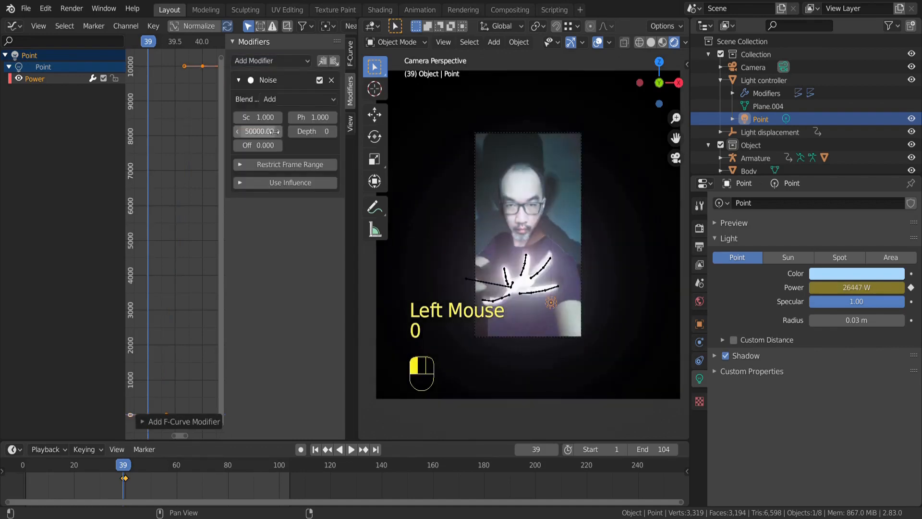
{"action": "key", "text": "Home"}
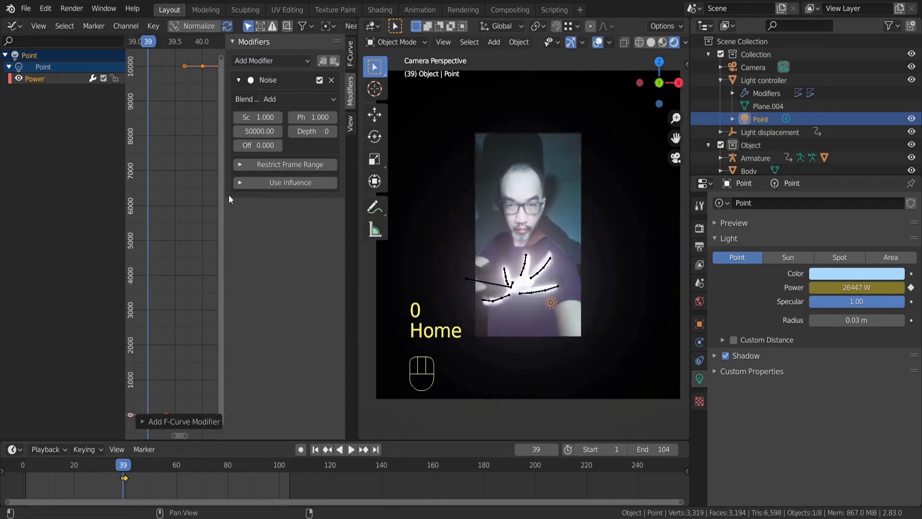
- Restrict the Noise modifier's frame range to 40–105 and set its blend type to Replace
{"action": "left_click", "coordinate": [240, 165]}
{"action": "double_click", "coordinate": [251, 176]}
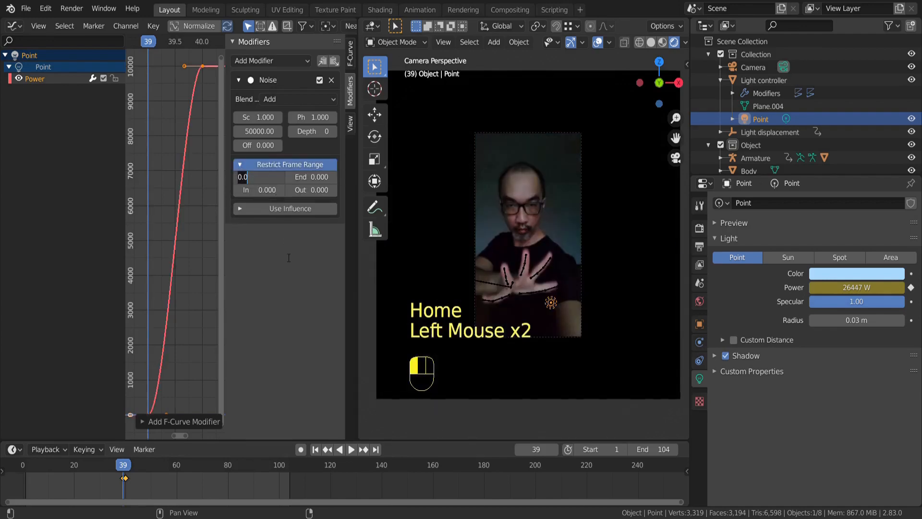
{"action": "left_click", "coordinate": [326, 178]}
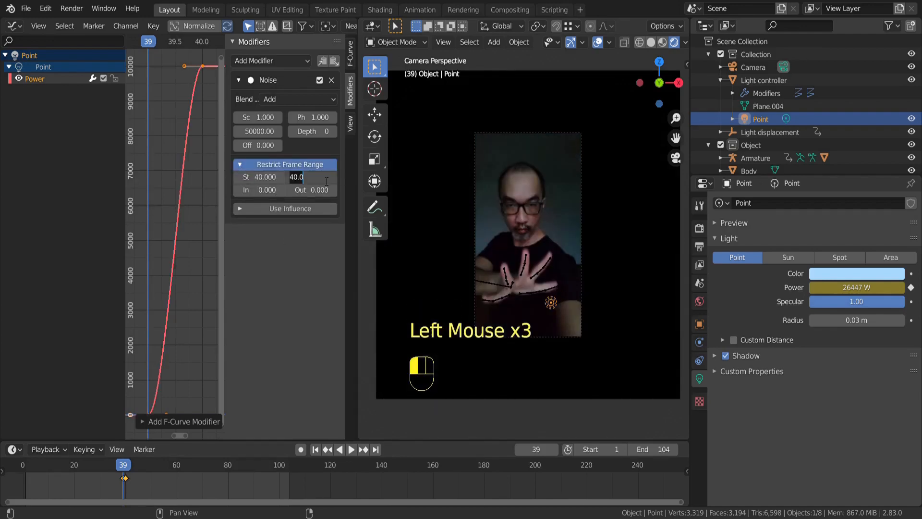
{"action": "key", "text": "Return"}
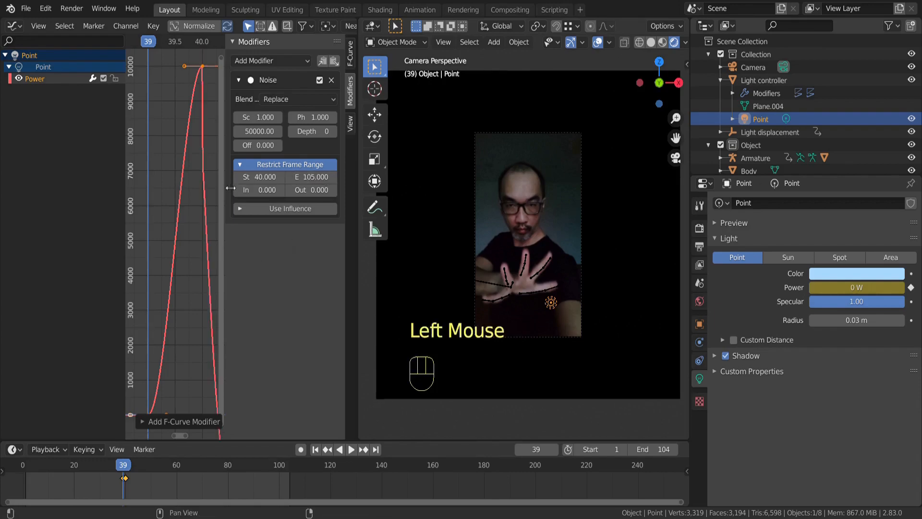
- Add a Limits modifier to the Power curve with a minimum Y of 0, and frame the whole curve
{"action": "left_click", "coordinate": [303, 61]}
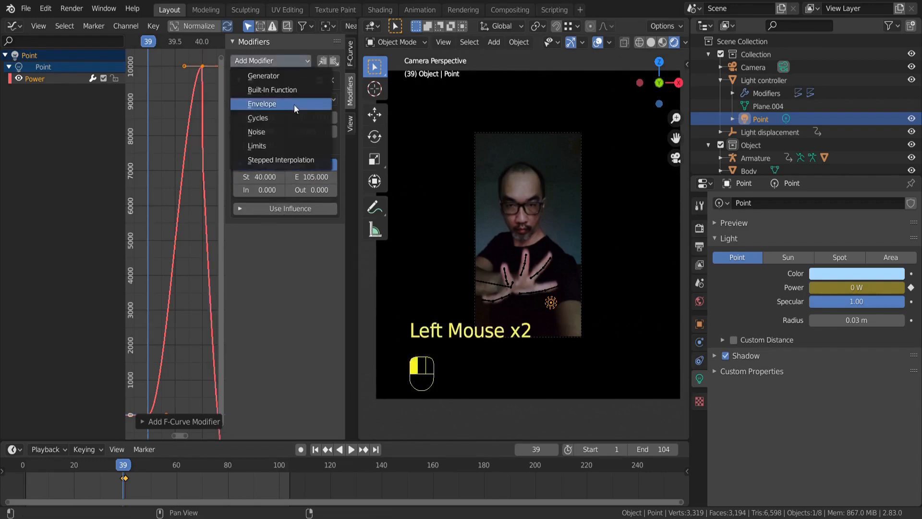
{"action": "left_click", "coordinate": [302, 148]}
{"action": "left_click", "coordinate": [294, 250]}
{"action": "left_click", "coordinate": [322, 263]}
{"action": "key", "text": "Return"}
{"action": "left_click_drag", "start_coordinate": [228, 263], "coordinate": [379, 260]}
{"action": "key", "text": "Home"}
{"action": "scroll", "coordinate": [282, 269], "scroll_direction": "down", "scroll_amount": 3}
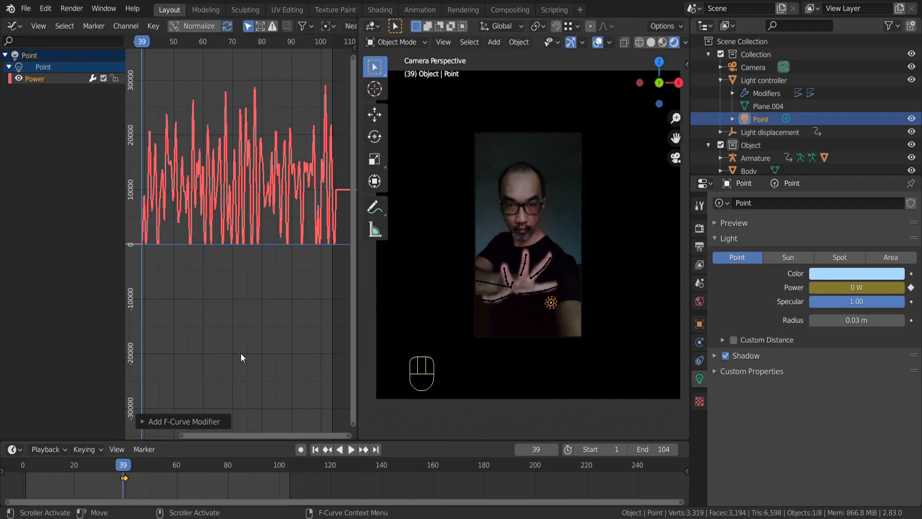
- Play the animation from the first frame to examine the flickering power, and return to frame 40
{"action": "left_click", "coordinate": [317, 449]}
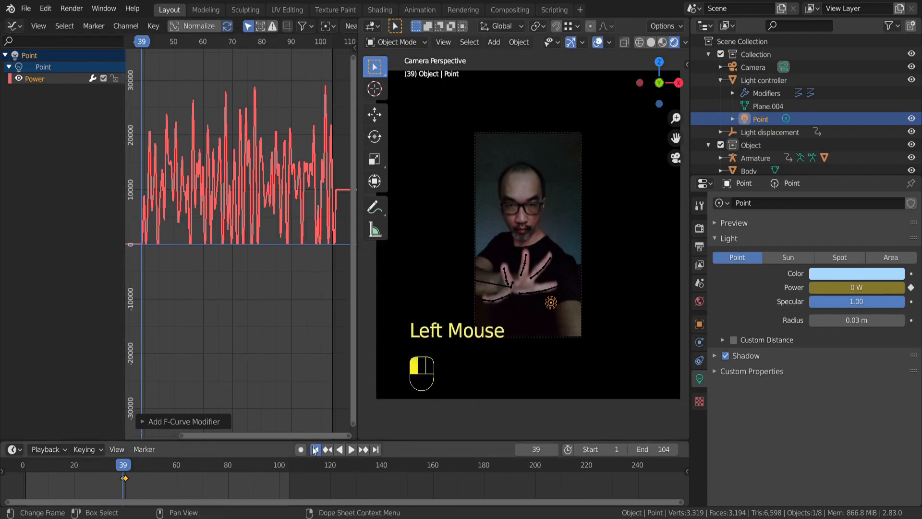
{"action": "key", "text": "space"}
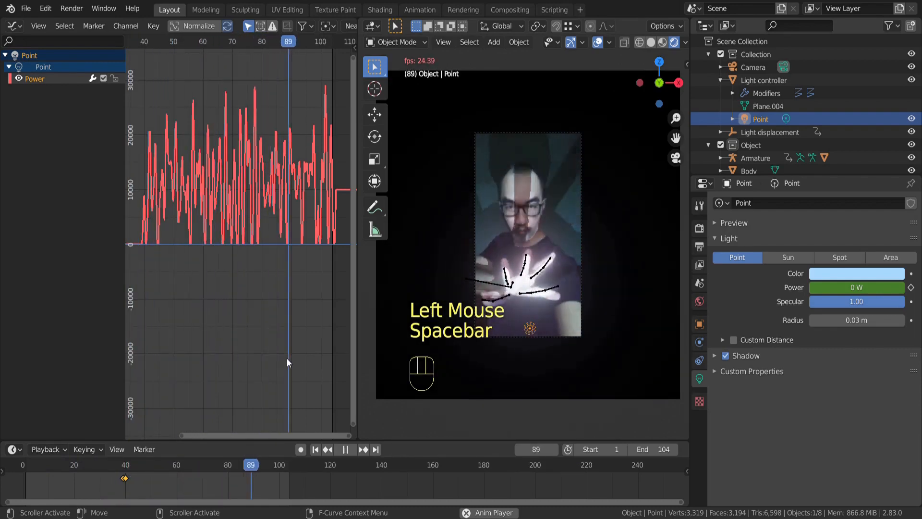
{"action": "key", "text": "space"}
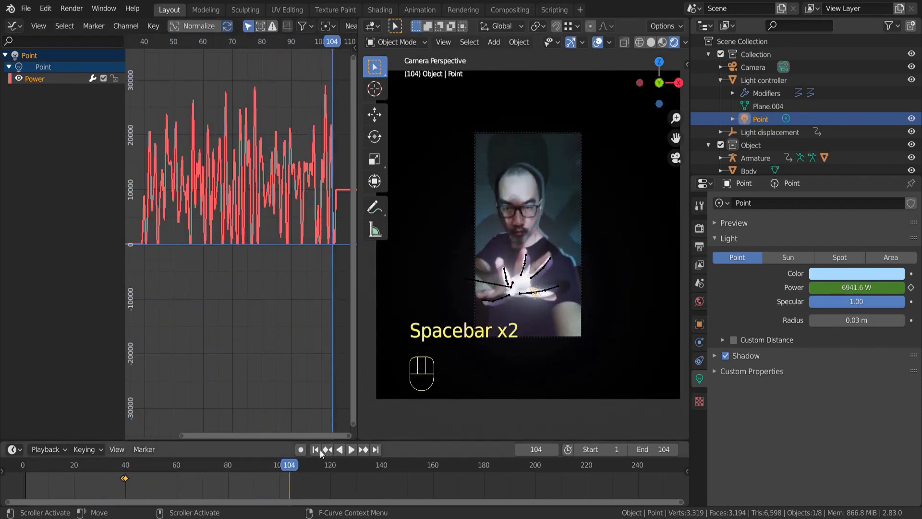
{"action": "left_click_drag", "start_coordinate": [289, 466], "coordinate": [127, 474]}
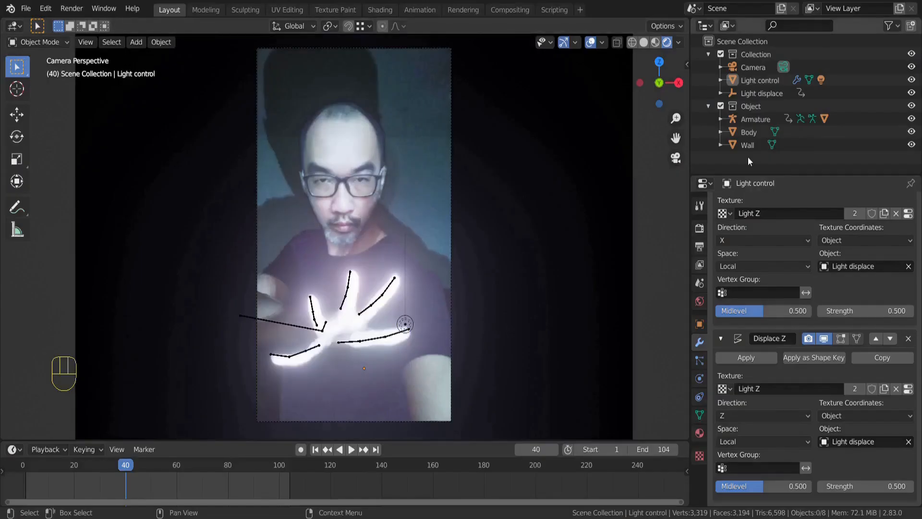
- Create a new collection in the scene and name it Lightning
{"action": "right_click", "coordinate": [747, 156]}
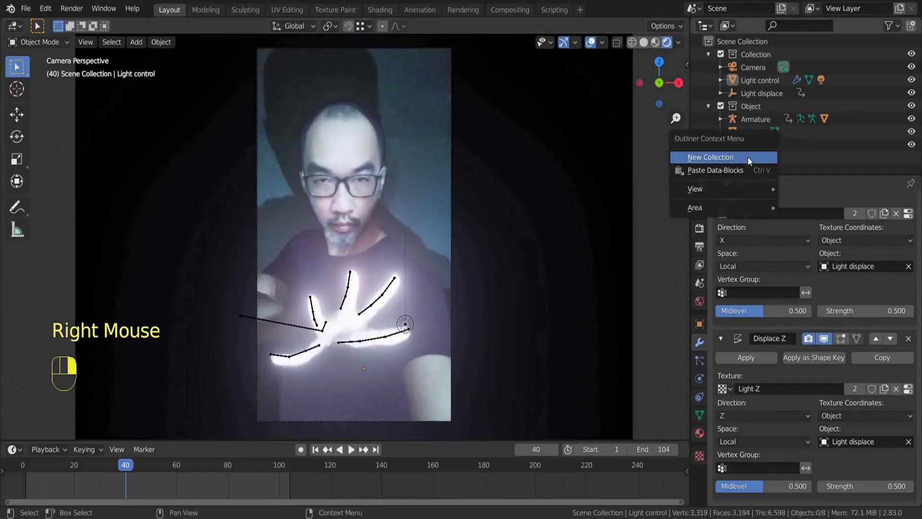
{"action": "left_click", "coordinate": [748, 157]}
{"action": "double_click", "coordinate": [748, 157]}
{"action": "type", "text": "Lightning"}
{"action": "key", "text": "Return"}
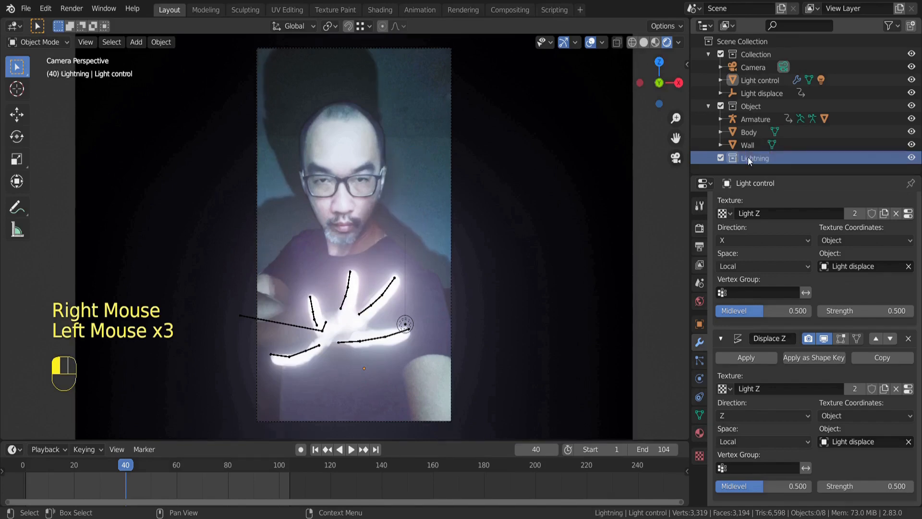
- In Solid shading, place the 3D cursor at the tip of the hand's lowest finger and add a plane there
{"action": "left_click", "coordinate": [645, 44]}
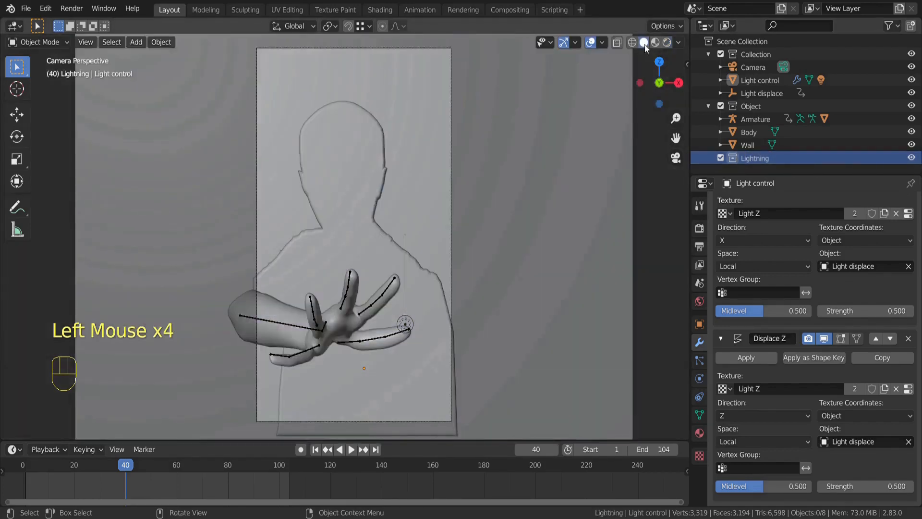
{"action": "key", "text": "shift"}
{"action": "right_click", "coordinate": [274, 357], "text": "shift"}
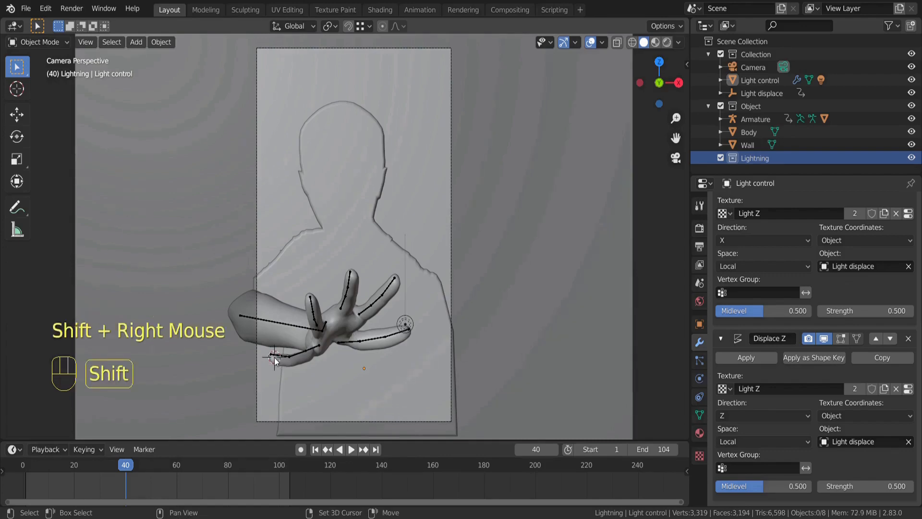
{"action": "left_click", "coordinate": [137, 42]}
{"action": "mouse_move", "coordinate": [159, 57]}
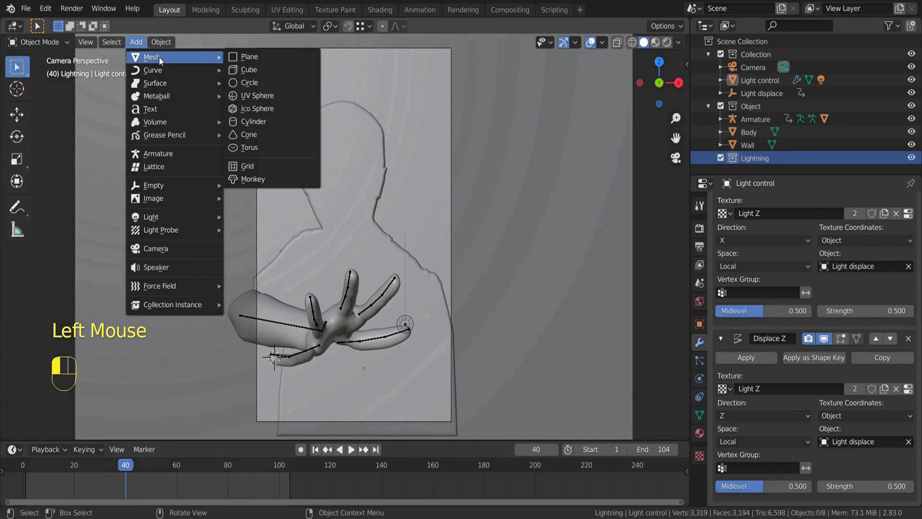
{"action": "left_click", "coordinate": [258, 58]}
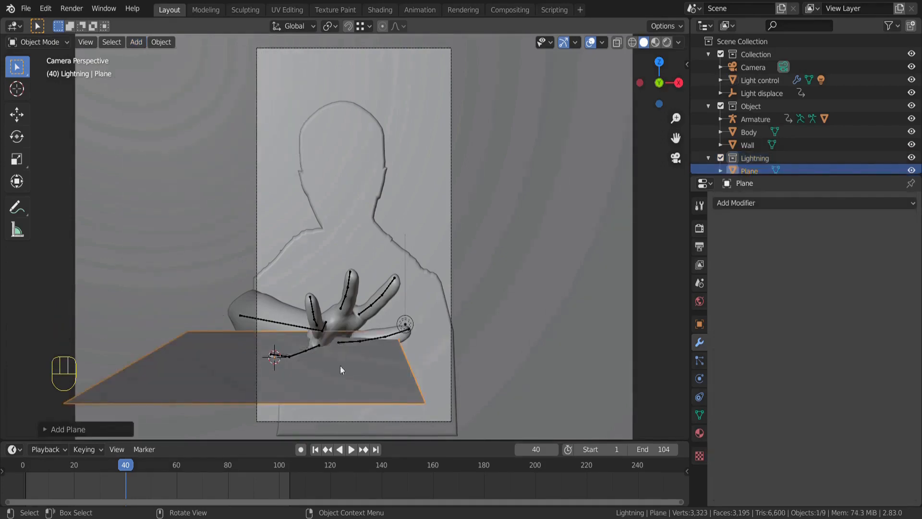
- Merge the plane's vertices at center and, in top view, move the single vertex just in front of the fingertip
{"action": "key", "text": "Tab"}
{"action": "key", "text": "m"}
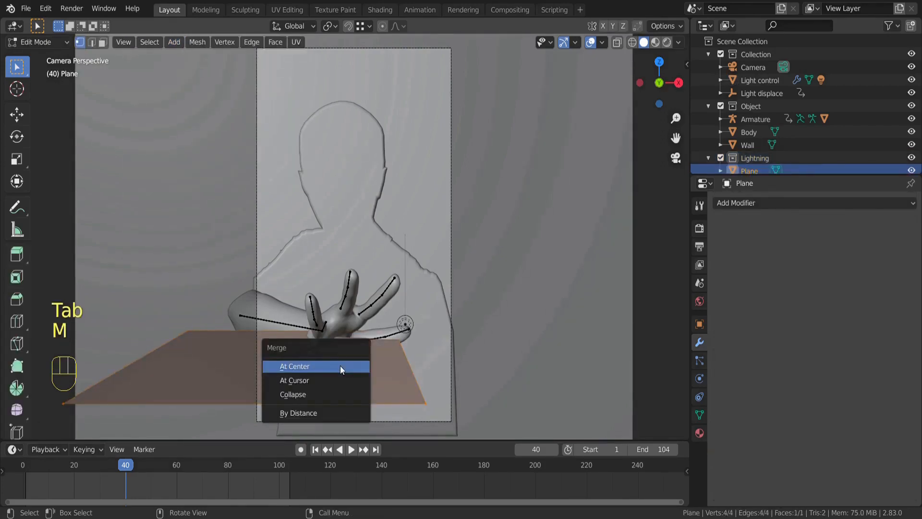
{"action": "left_click", "coordinate": [341, 367]}
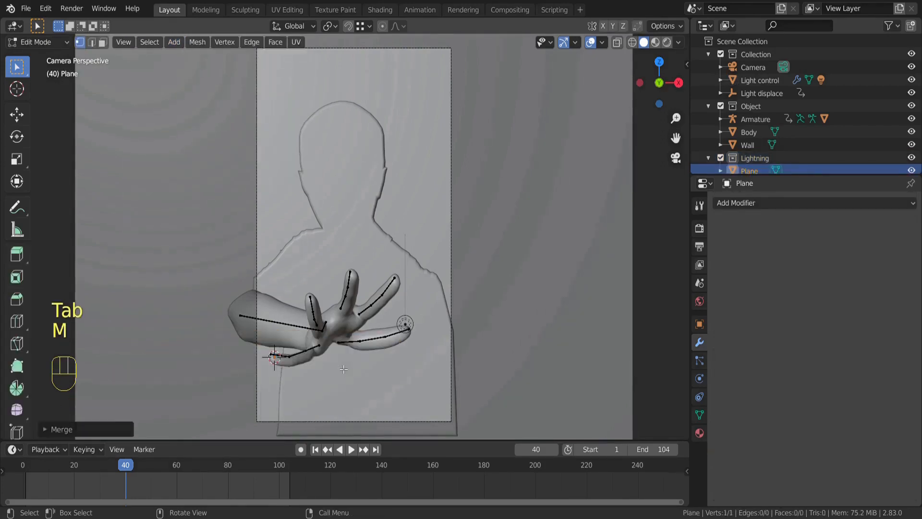
{"action": "left_click", "coordinate": [660, 63]}
{"action": "scroll", "coordinate": [422, 267], "scroll_direction": "up", "scroll_amount": 9}
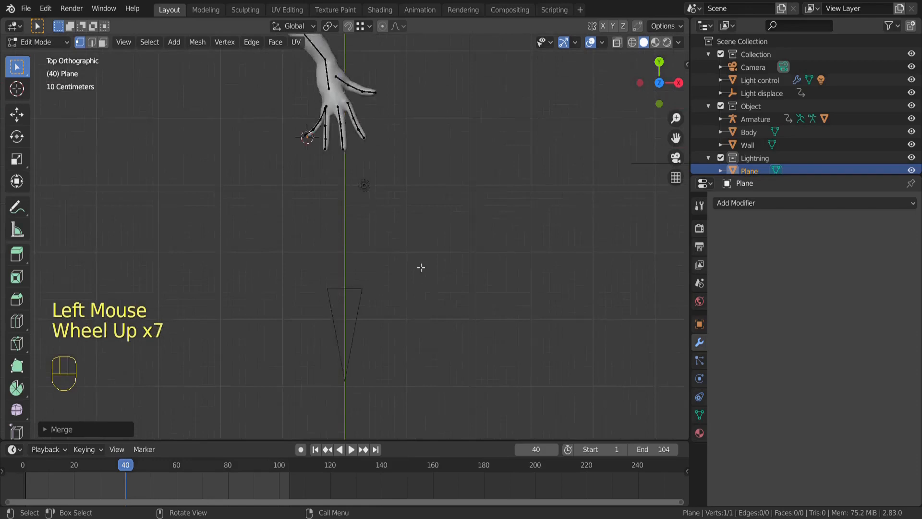
{"action": "key", "text": "g"}
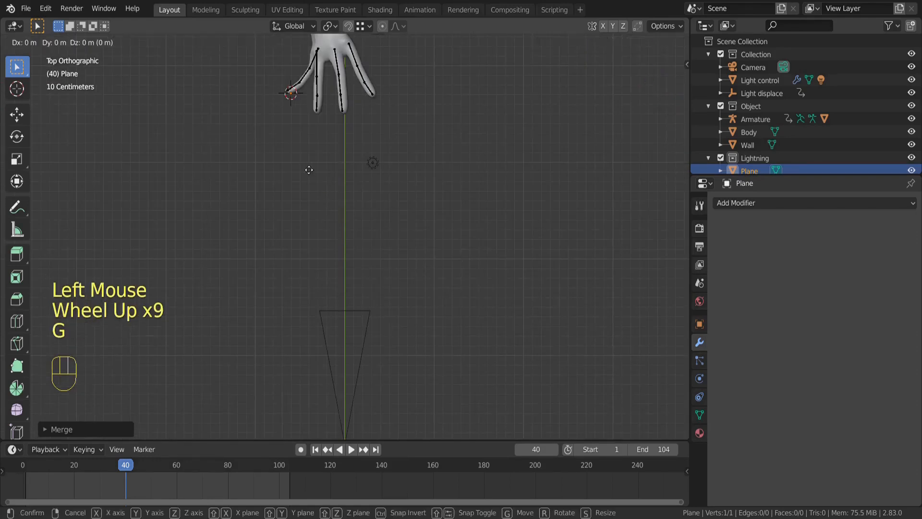
{"action": "left_click", "coordinate": [307, 181]}
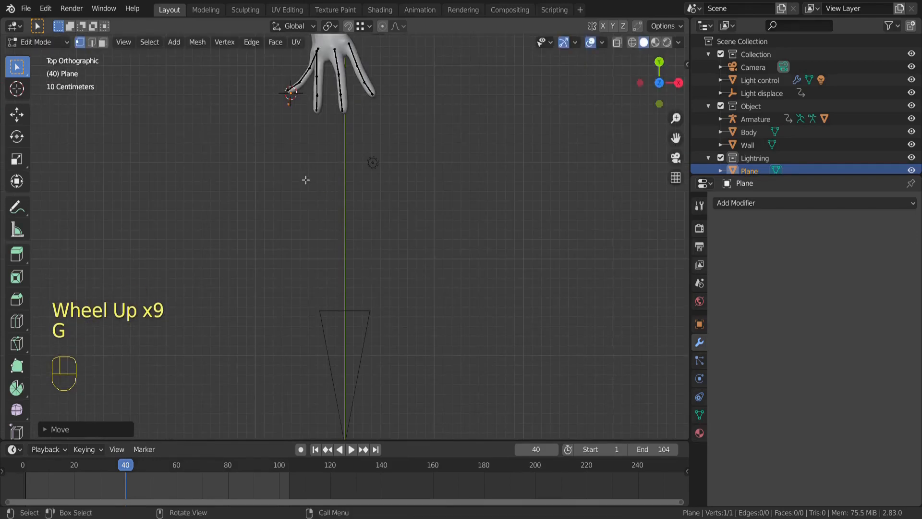
- Extrude the fingertip vertex to the centre line in front of the hand, and extrude again about 2.85 m toward the camera
{"action": "scroll", "coordinate": [807, 120], "scroll_direction": "down", "scroll_amount": 5}
{"action": "key", "text": "e"}
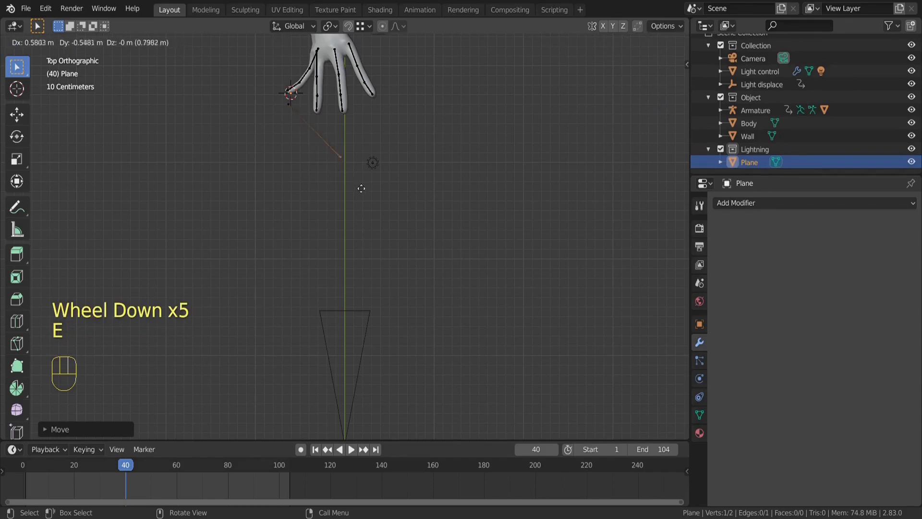
{"action": "left_click", "coordinate": [367, 195]}
{"action": "key", "text": "e"}
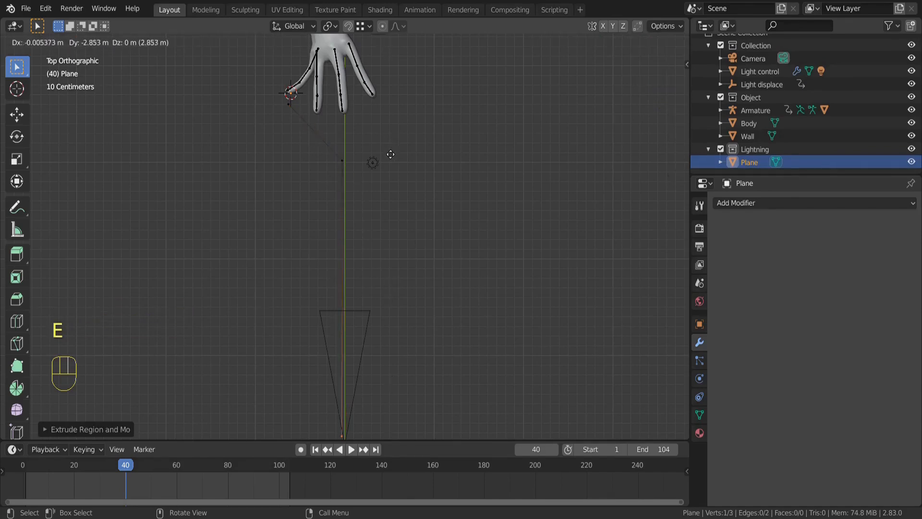
{"action": "left_click", "coordinate": [389, 153]}
- In camera view, move the line's middle vertex slightly upward, about 0.1 m, below the hand
{"action": "left_click", "coordinate": [678, 161]}
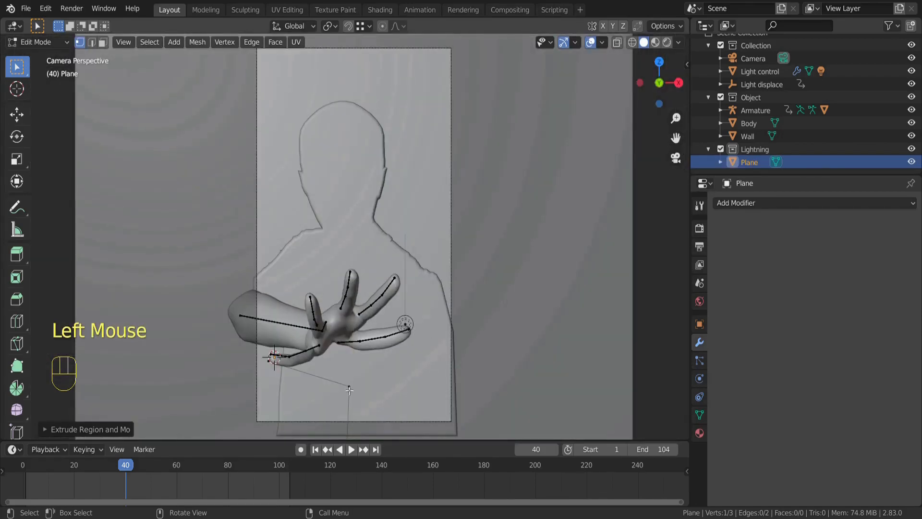
{"action": "double_click", "coordinate": [354, 391]}
{"action": "key", "text": "g"}
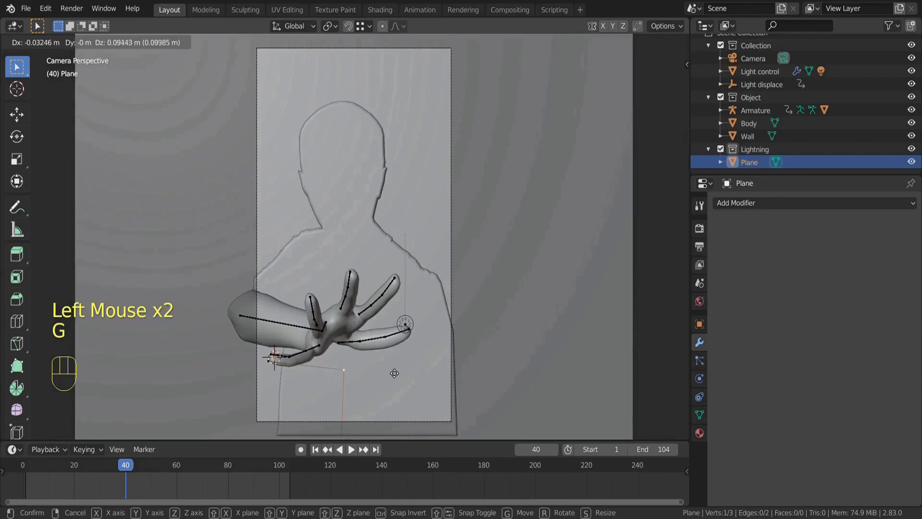
{"action": "left_click", "coordinate": [394, 374]}
- In left orthographic view, raise the line's far end vertex closer to the camera's height
{"action": "left_click", "coordinate": [645, 87]}
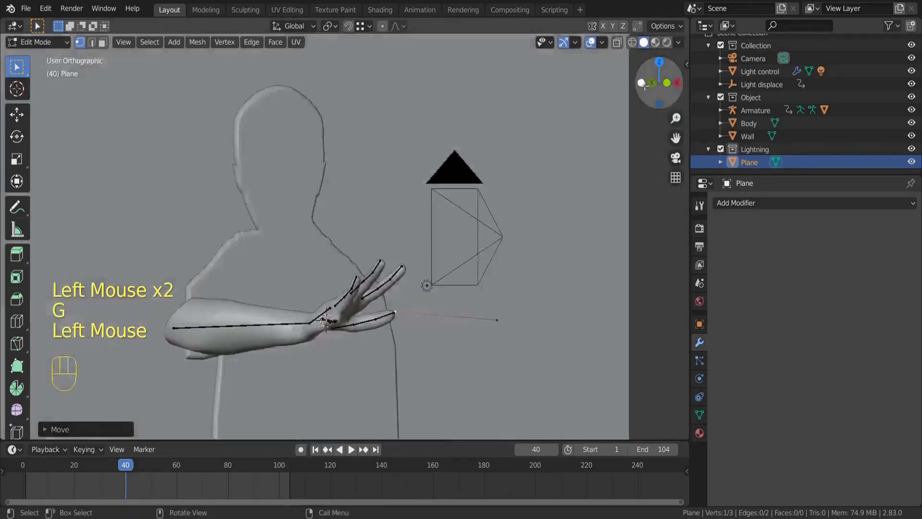
{"action": "double_click", "coordinate": [530, 320]}
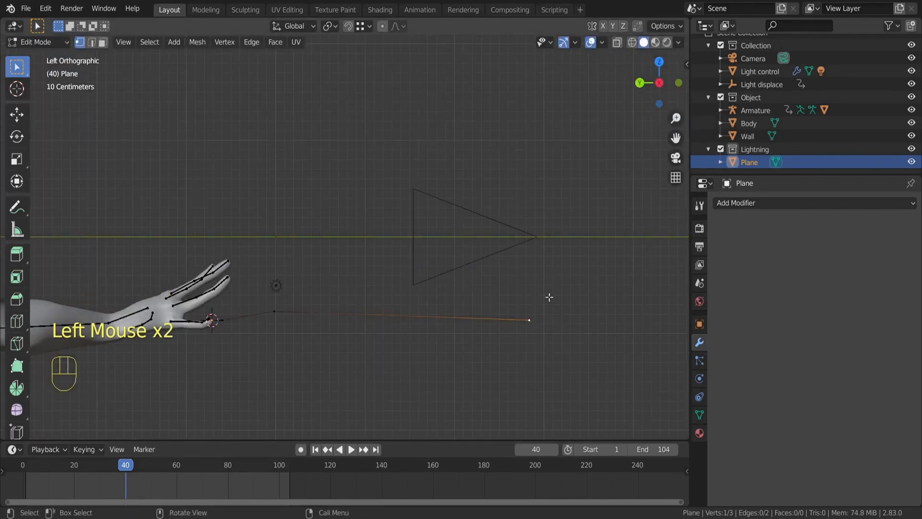
{"action": "key", "text": "g"}
{"action": "left_click", "coordinate": [535, 254]}
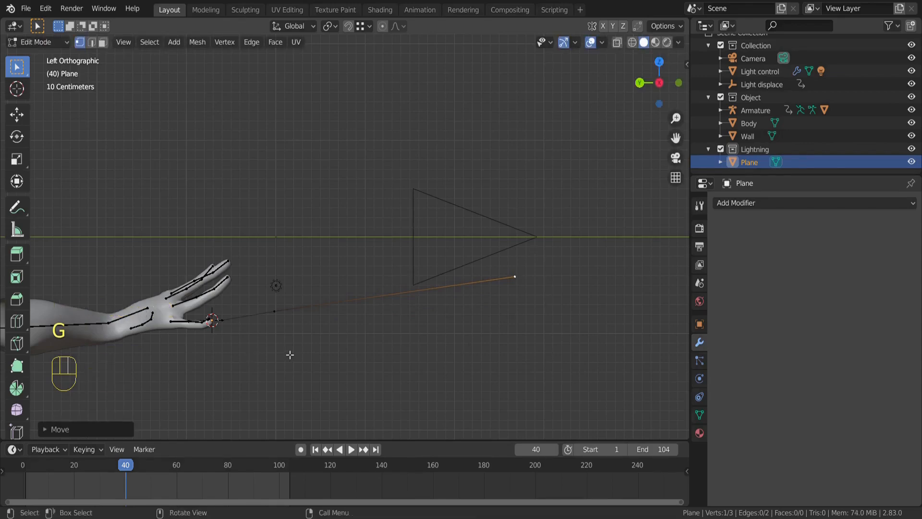
- Select the whole line and subdivide it twice
{"action": "key", "text": "a"}
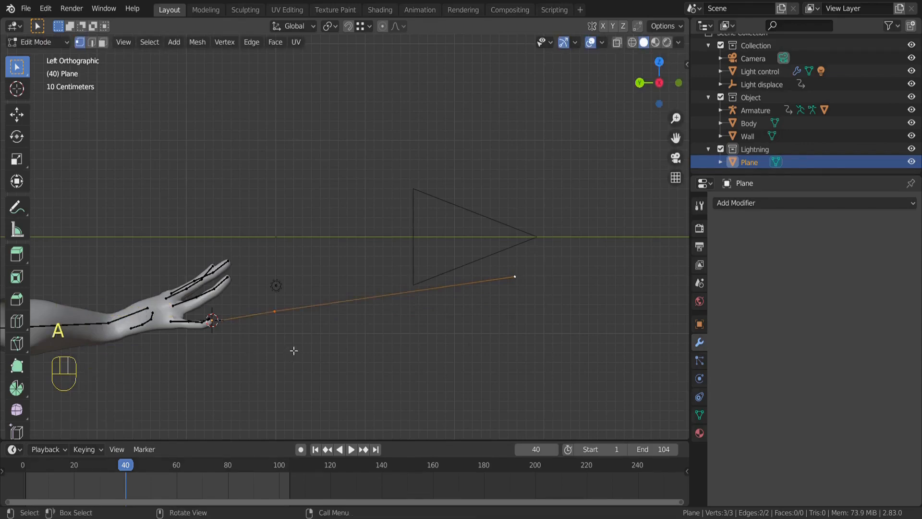
{"action": "right_click", "coordinate": [266, 320]}
{"action": "left_click", "coordinate": [240, 203]}
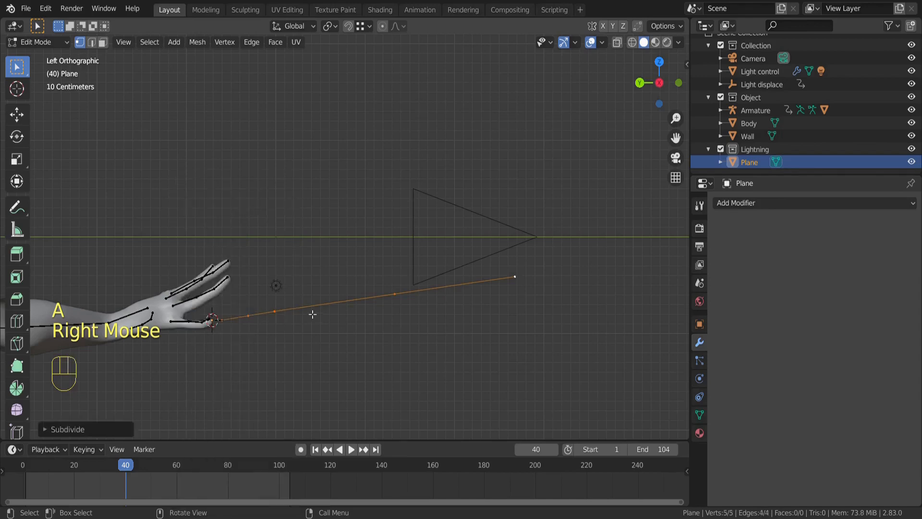
{"action": "key", "text": "shift+r"}
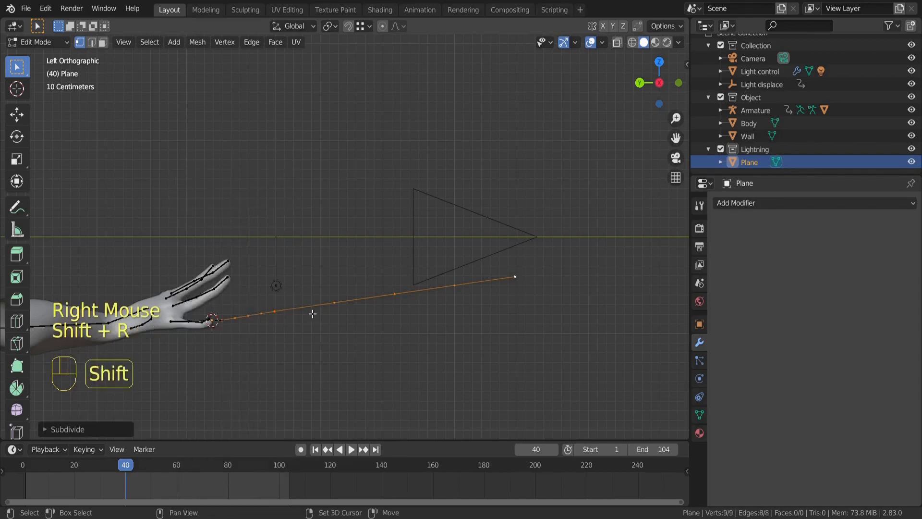
- Select the path from the middle vertex to the camera-side end and subdivide it two more times
{"action": "left_click", "coordinate": [287, 316]}
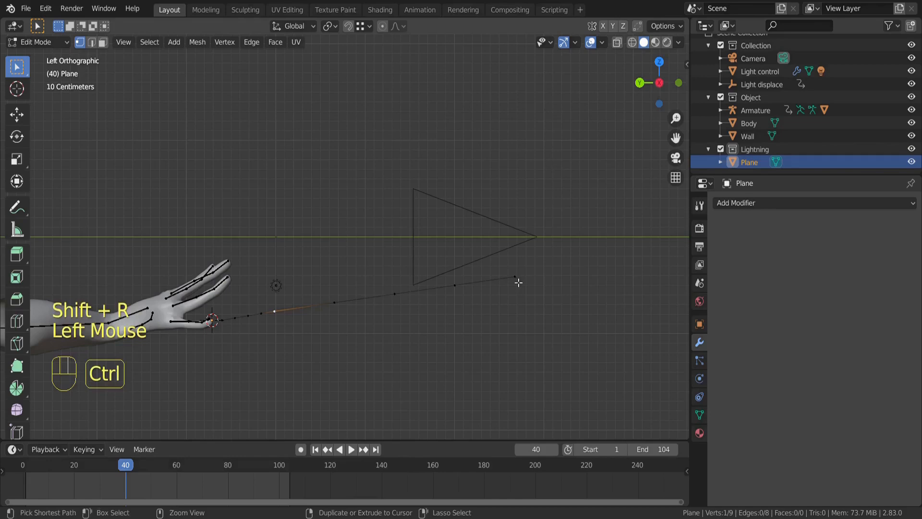
{"action": "left_click", "coordinate": [518, 279], "text": "ctrl"}
{"action": "right_click", "coordinate": [359, 222]}
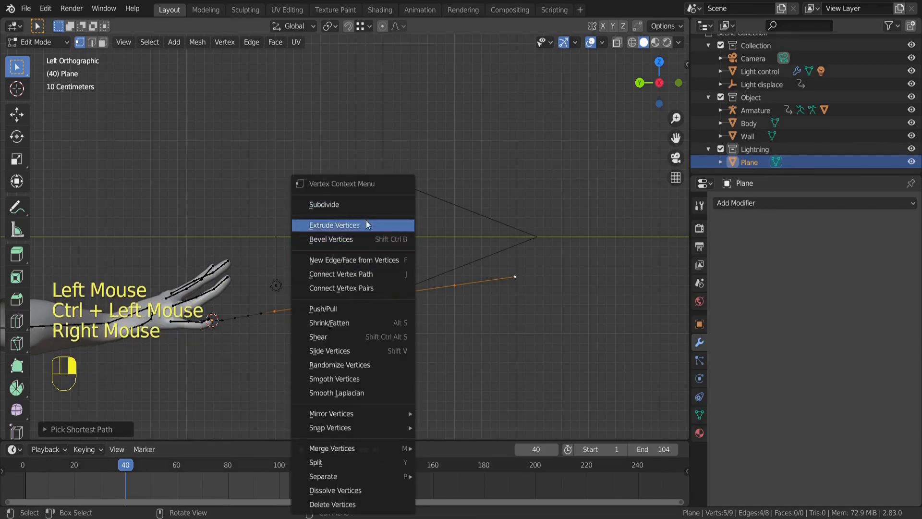
{"action": "left_click", "coordinate": [365, 204]}
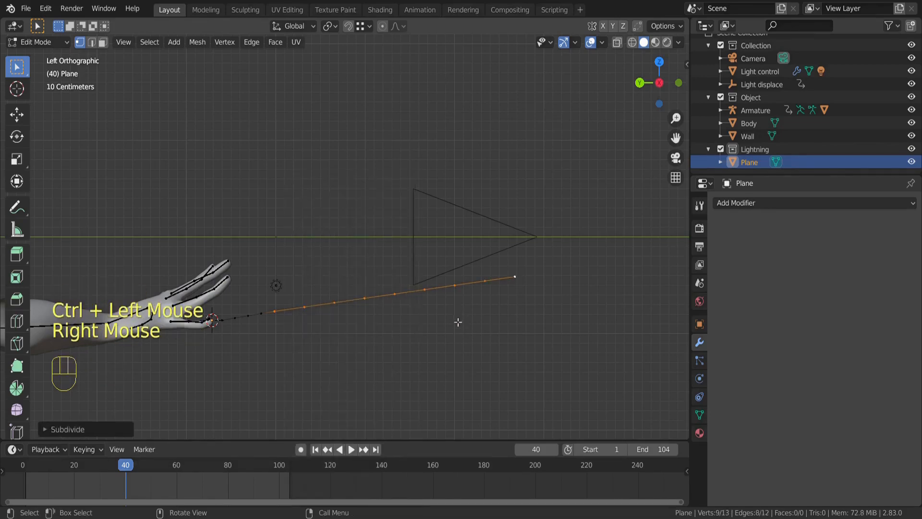
{"action": "right_click", "coordinate": [407, 298]}
{"action": "left_click", "coordinate": [389, 205]}
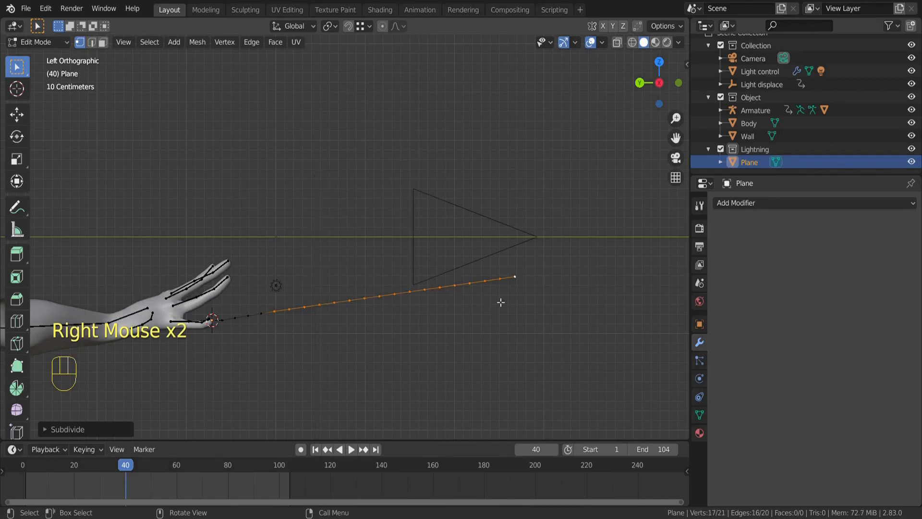
- In camera view, randomize all vertices of the line with an amount of 0.05 m
{"action": "left_click", "coordinate": [676, 158]}
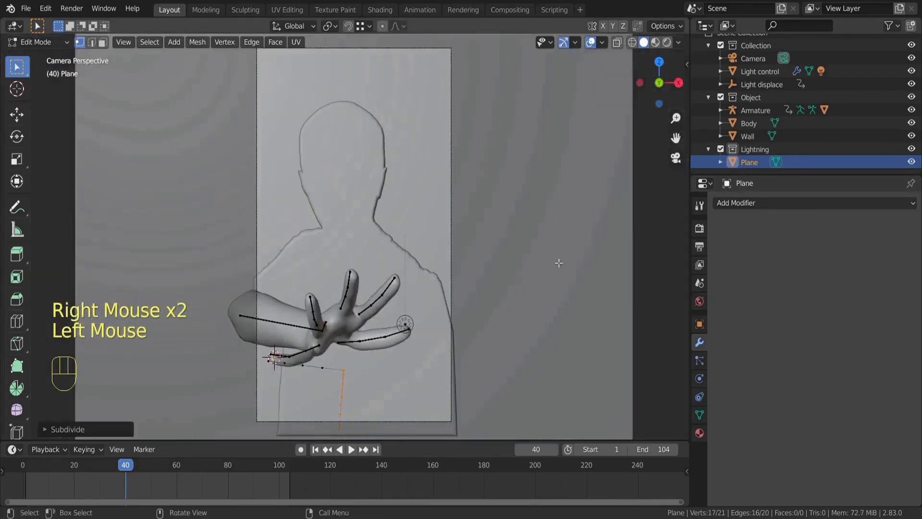
{"action": "key", "text": "a"}
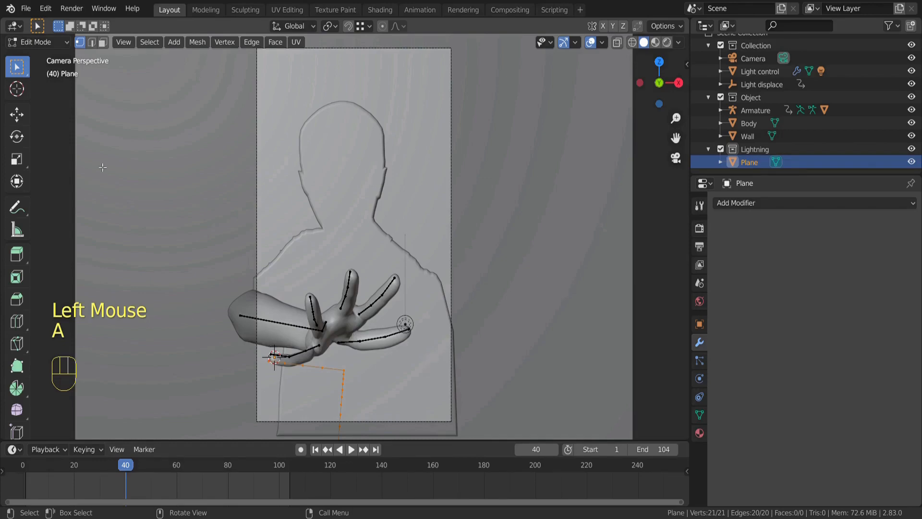
{"action": "right_click", "coordinate": [345, 388]}
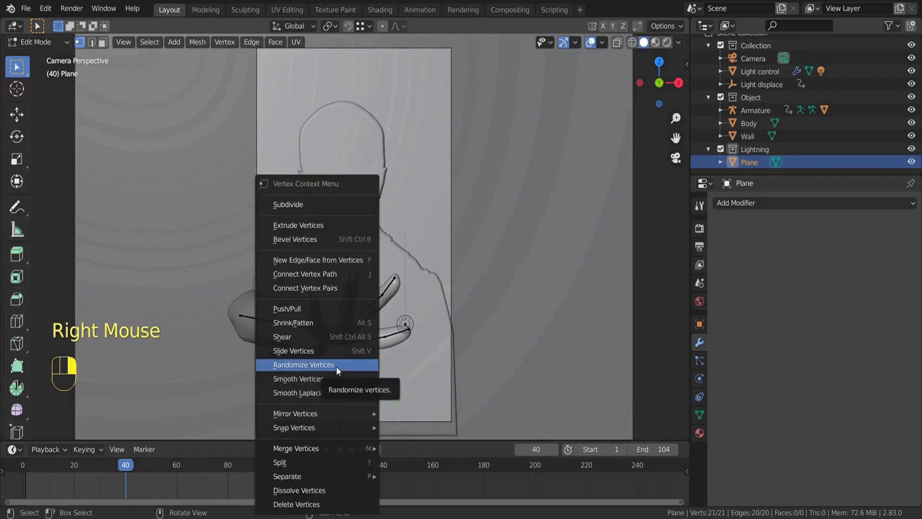
{"action": "left_click", "coordinate": [336, 366]}
{"action": "left_click", "coordinate": [86, 428]}
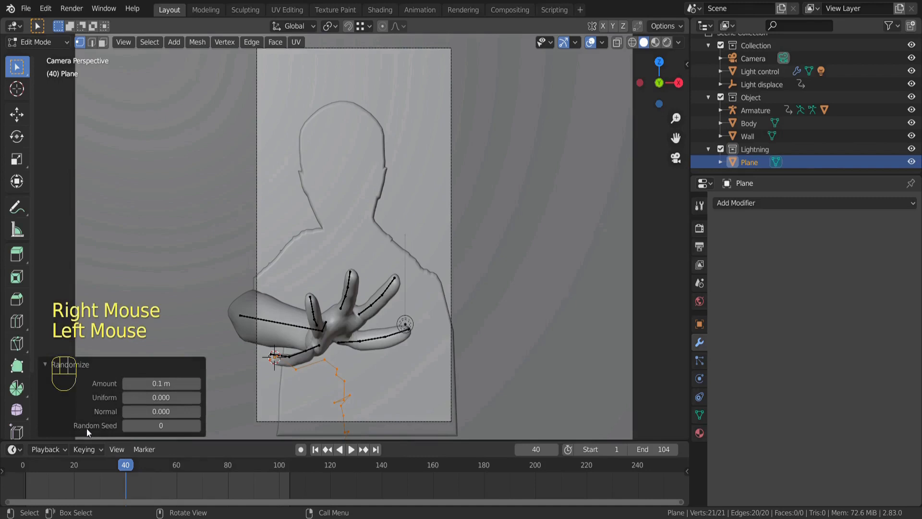
{"action": "left_click", "coordinate": [125, 382]}
{"action": "left_click", "coordinate": [125, 382]}
{"action": "left_click", "coordinate": [125, 382]}
{"action": "left_click", "coordinate": [126, 382]}
{"action": "left_click", "coordinate": [125, 383]}
{"action": "left_click", "coordinate": [126, 383]}
{"action": "left_click", "coordinate": [126, 383]}
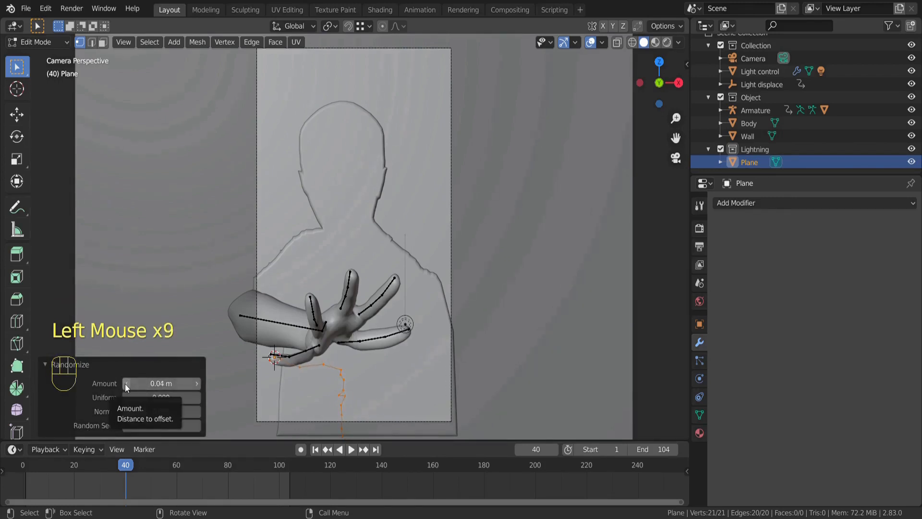
{"action": "left_click", "coordinate": [194, 383]}
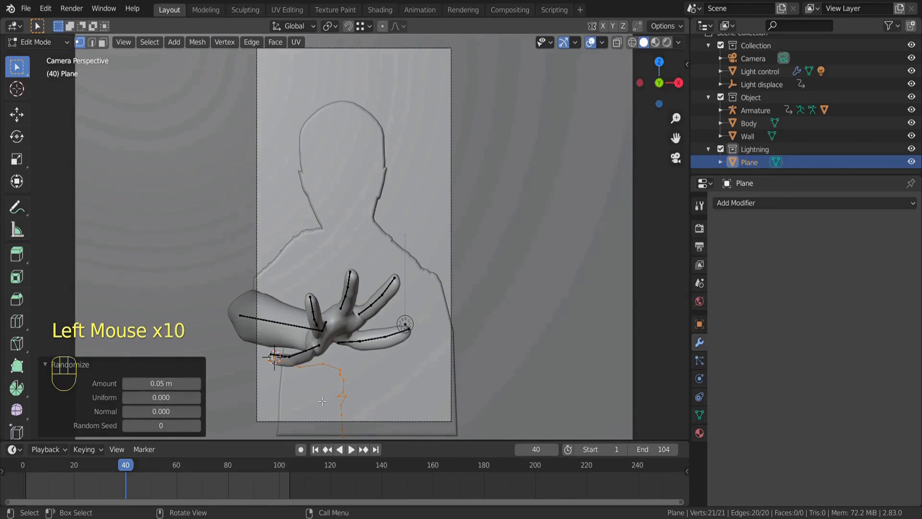
{"action": "left_click", "coordinate": [161, 365]}
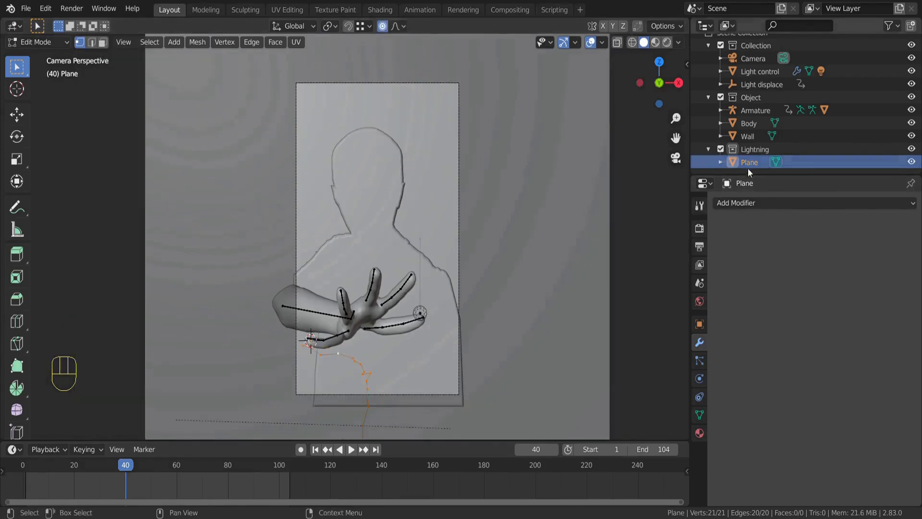
- Rename the Plane object as Lightning
{"action": "double_click", "coordinate": [754, 167]}
{"action": "type", "text": "Lightning"}
{"action": "key", "text": "Return"}
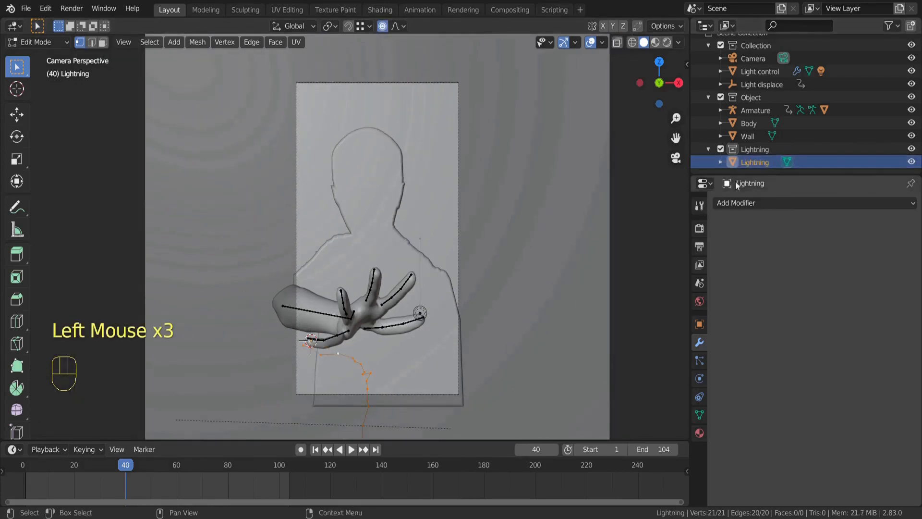
- In Object Mode, convert the Lightning mesh to a curve and display its curve data properties
{"action": "left_click", "coordinate": [48, 42]}
{"action": "left_click", "coordinate": [49, 57]}
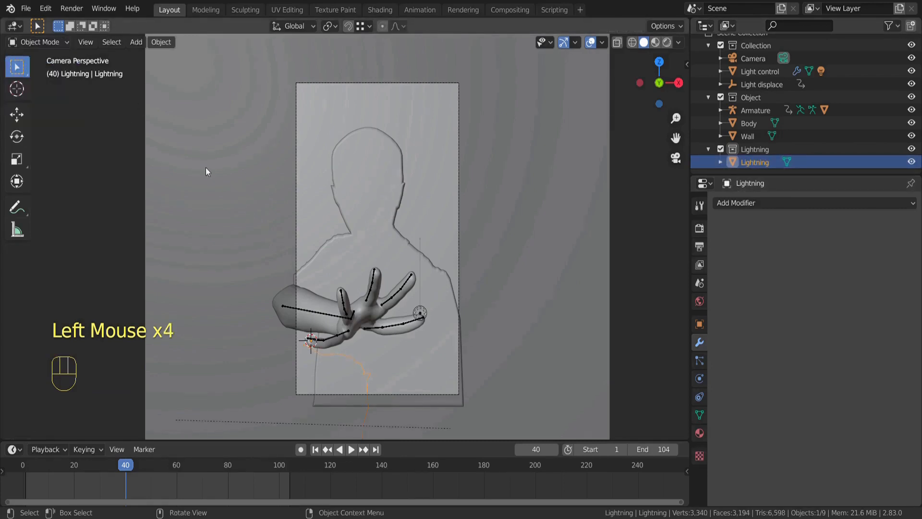
{"action": "left_click", "coordinate": [163, 44]}
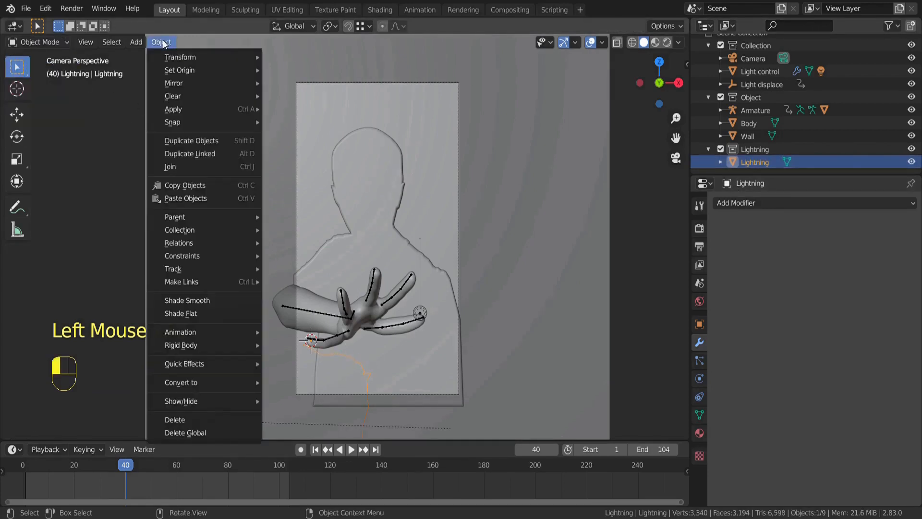
{"action": "mouse_move", "coordinate": [193, 382]}
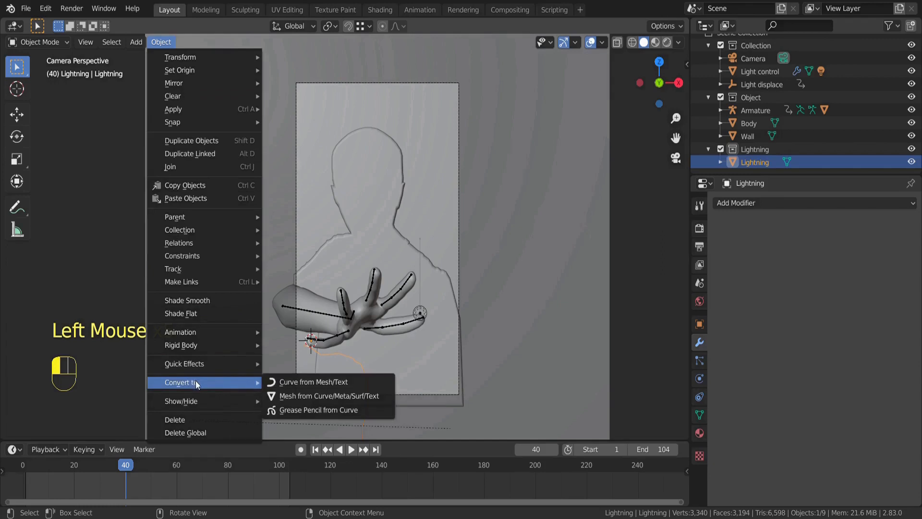
{"action": "left_click", "coordinate": [307, 381]}
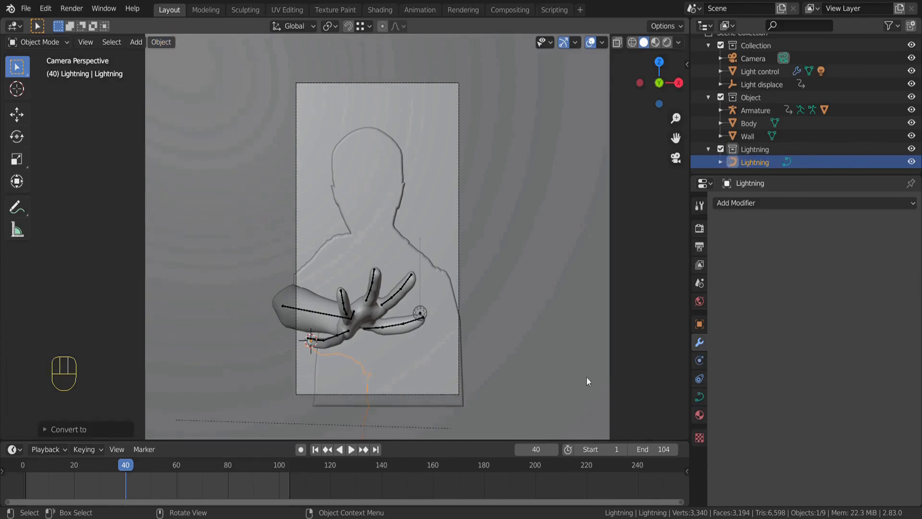
{"action": "left_click", "coordinate": [699, 398]}
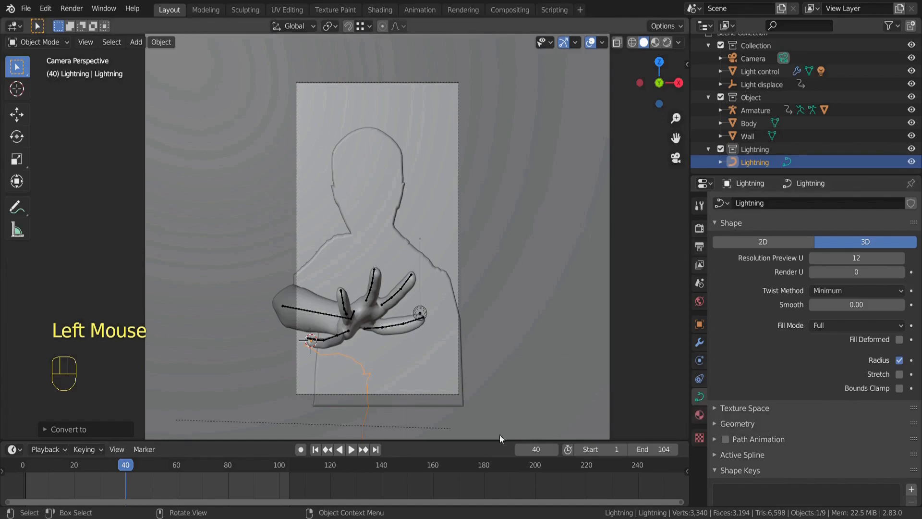
- Enlarge the timeline area, split it horizontally in two, and change the lower one to a Dope Sheet
{"action": "left_click_drag", "start_coordinate": [490, 438], "coordinate": [494, 303]}
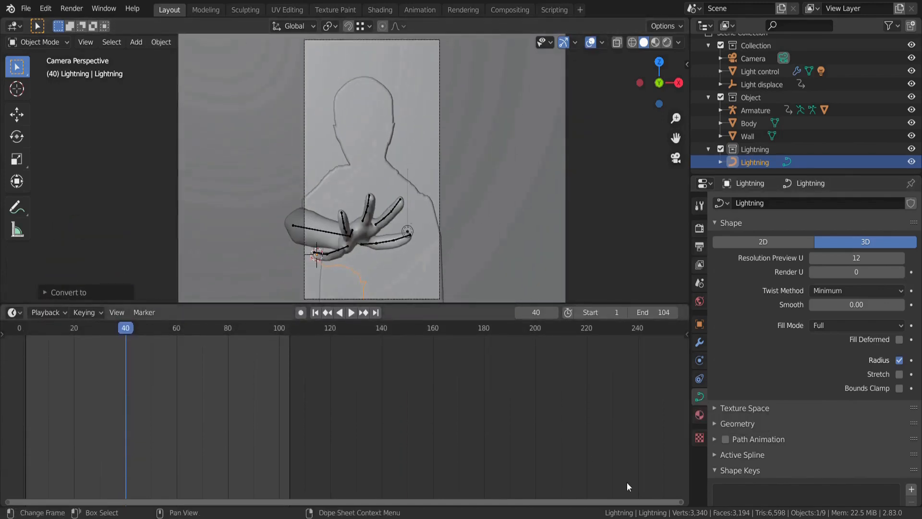
{"action": "left_click_drag", "start_coordinate": [690, 508], "coordinate": [671, 349]}
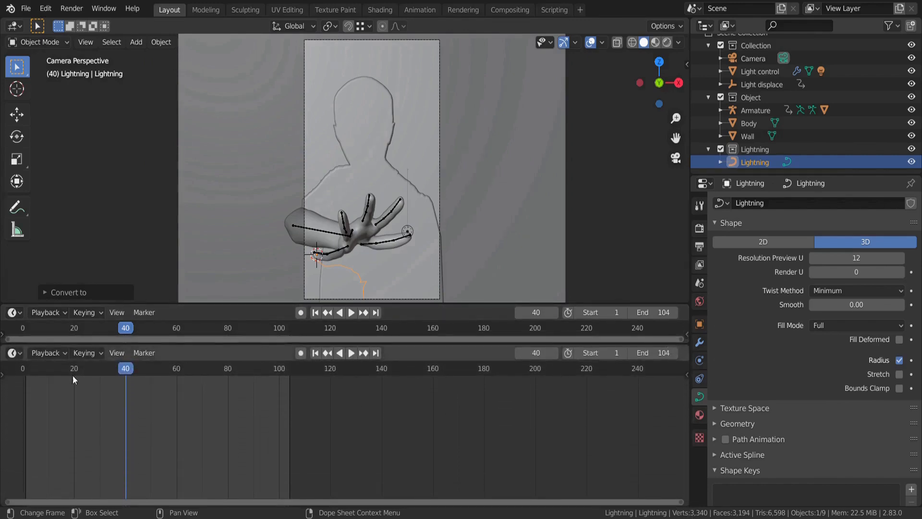
{"action": "left_click", "coordinate": [14, 353]}
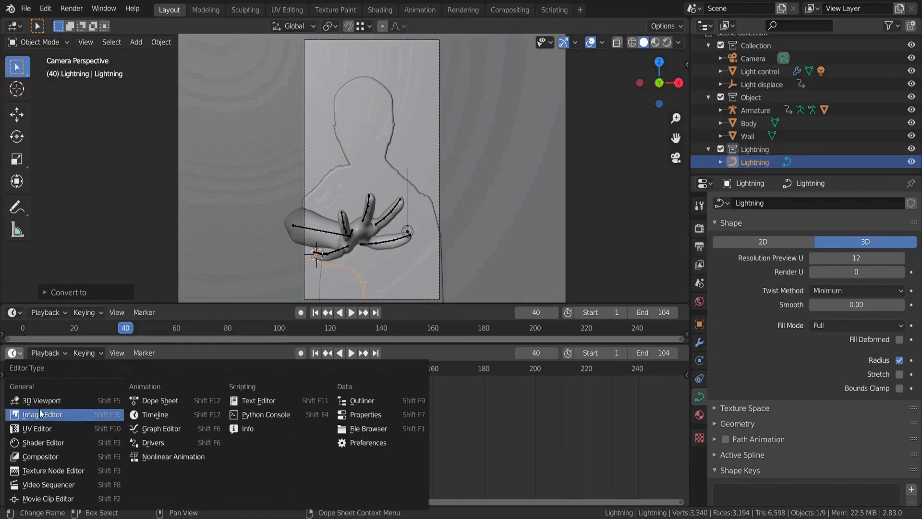
{"action": "left_click", "coordinate": [171, 406]}
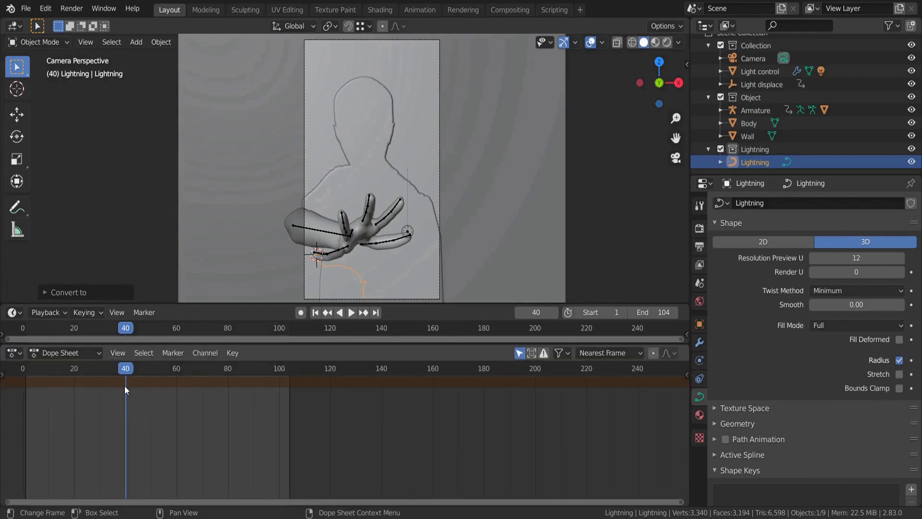
- Set the Lightning curve's bevel depth to 0.02 m and keyframe it at frame 40
{"action": "left_click", "coordinate": [714, 423]}
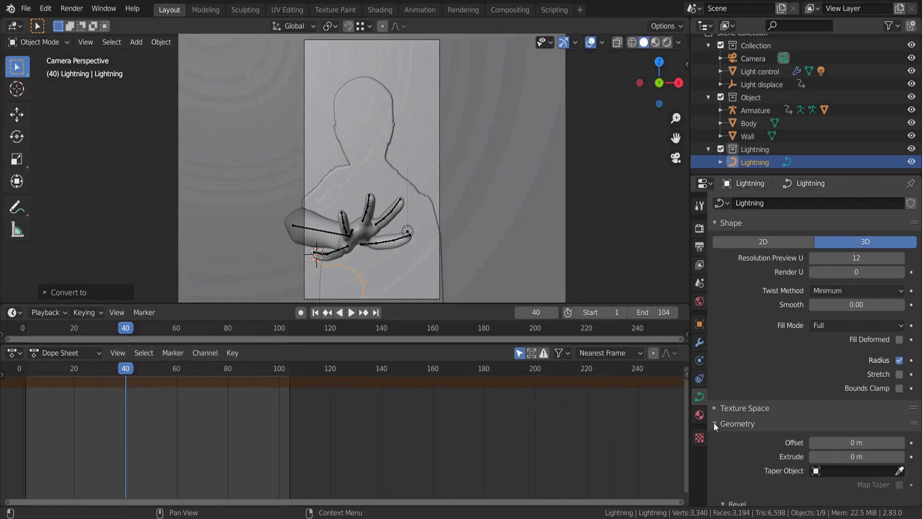
{"action": "scroll", "coordinate": [768, 398], "scroll_direction": "down", "scroll_amount": 6}
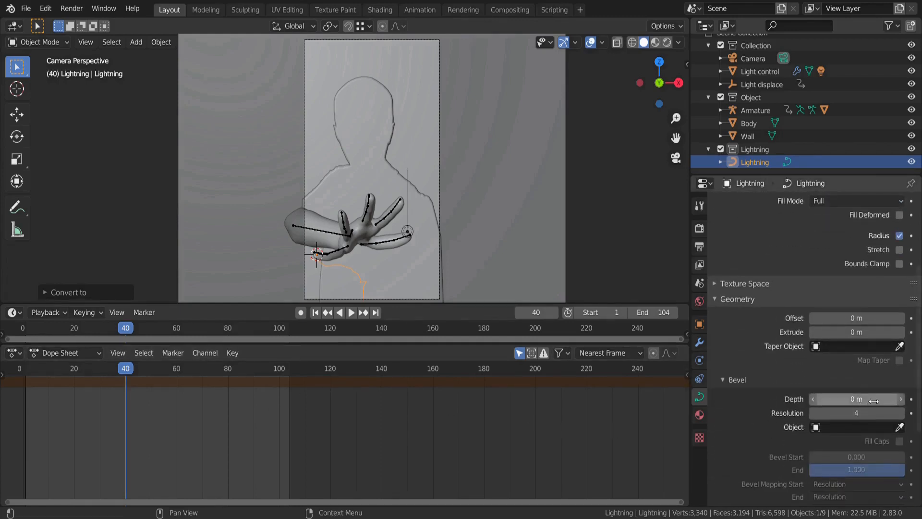
{"action": "left_click", "coordinate": [874, 400]}
{"action": "type", "text": "0.02"}
{"action": "key", "text": "Return"}
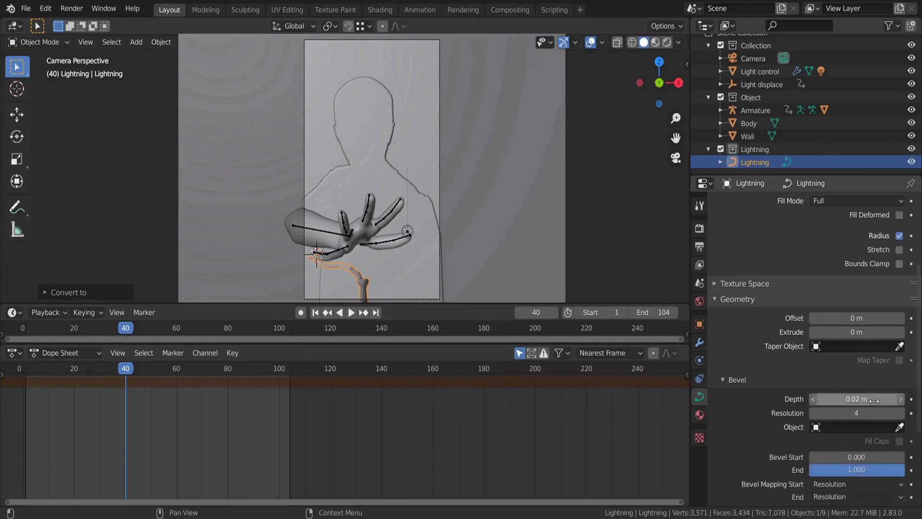
{"action": "key", "text": "i"}
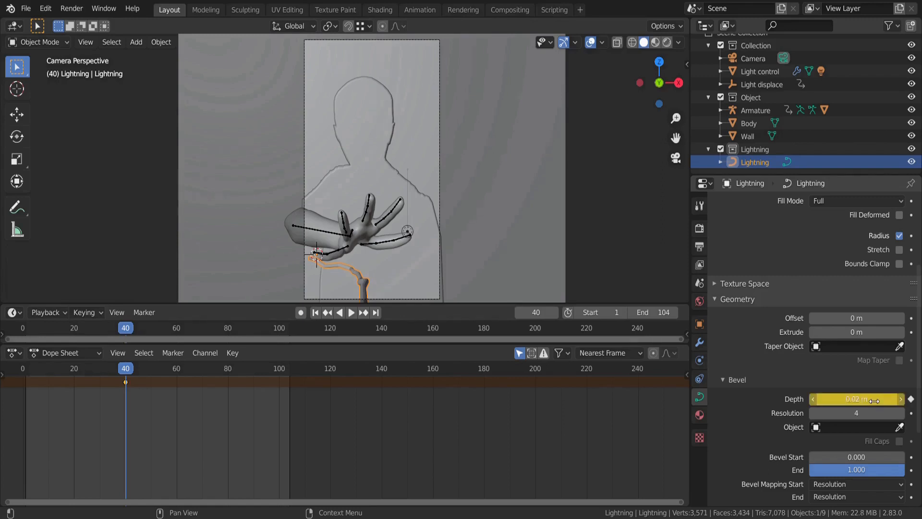
- At frame 39, set the Lightning curve's bevel depth to 0 m and keyframe it
{"action": "left_click", "coordinate": [520, 310]}
{"action": "left_click", "coordinate": [852, 402]}
{"action": "type", "text": "0"}
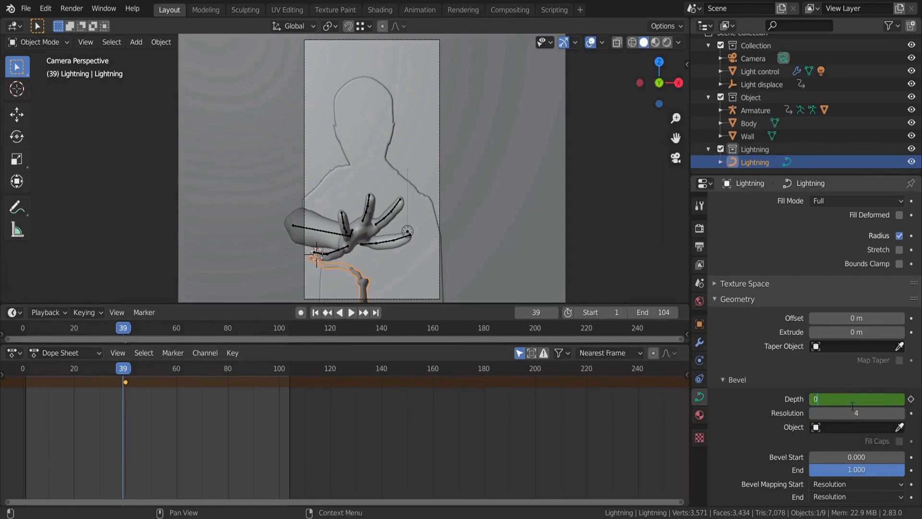
{"action": "key", "text": "Return"}
{"action": "key", "text": "i"}
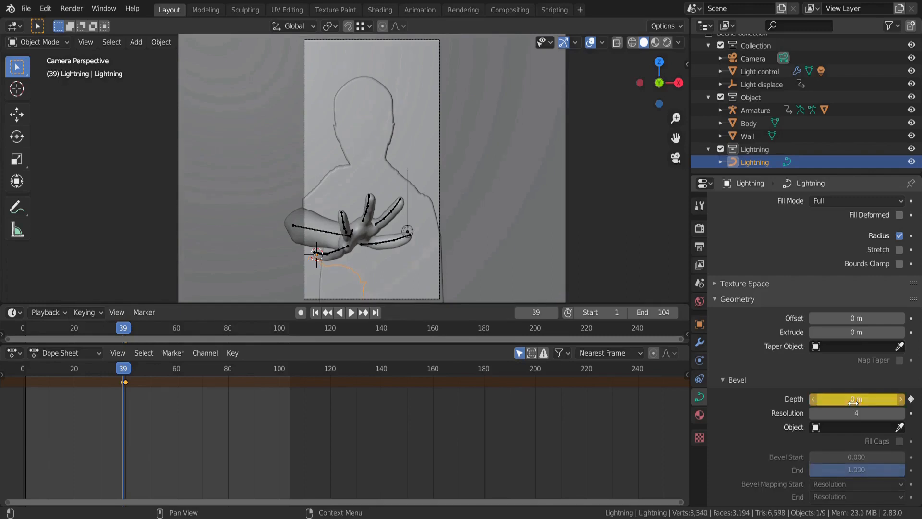
- At frame 60, keyframe the Lightning curve's bevel depth at 0 m
{"action": "left_click_drag", "start_coordinate": [127, 372], "coordinate": [178, 370]}
{"action": "left_click", "coordinate": [873, 400]}
{"action": "type", "text": "0"}
{"action": "key", "text": "Return"}
{"action": "key", "text": "i"}
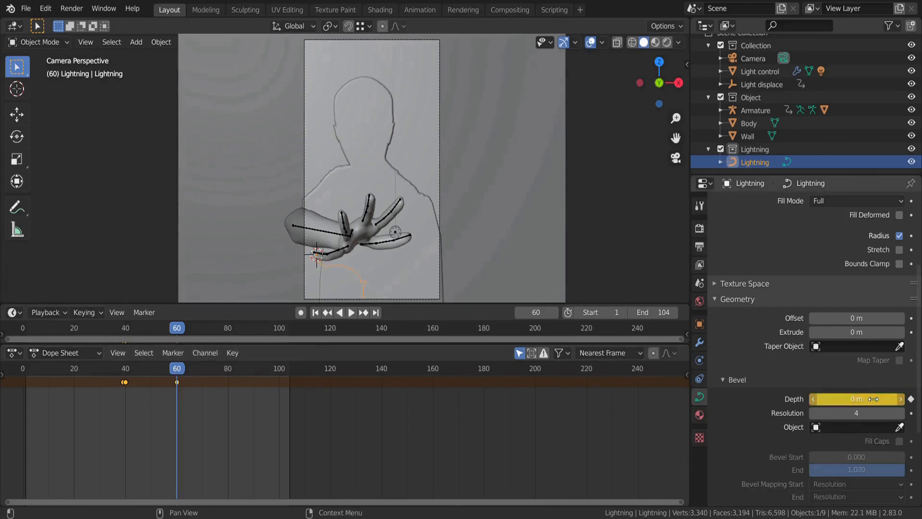
- Reveal the Bevel Depth channel in the Dope Sheet and narrow both time ranges to the animation's length
{"action": "left_click", "coordinate": [8, 376]}
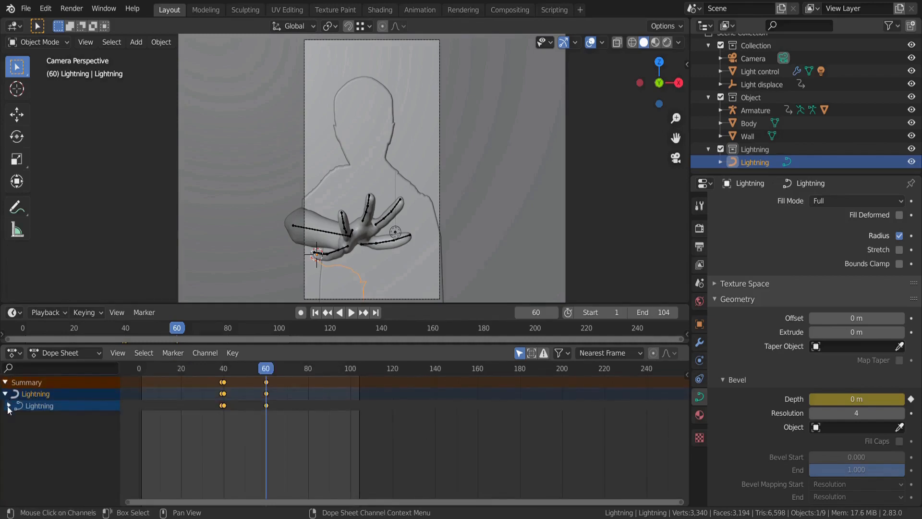
{"action": "left_click", "coordinate": [7, 405]}
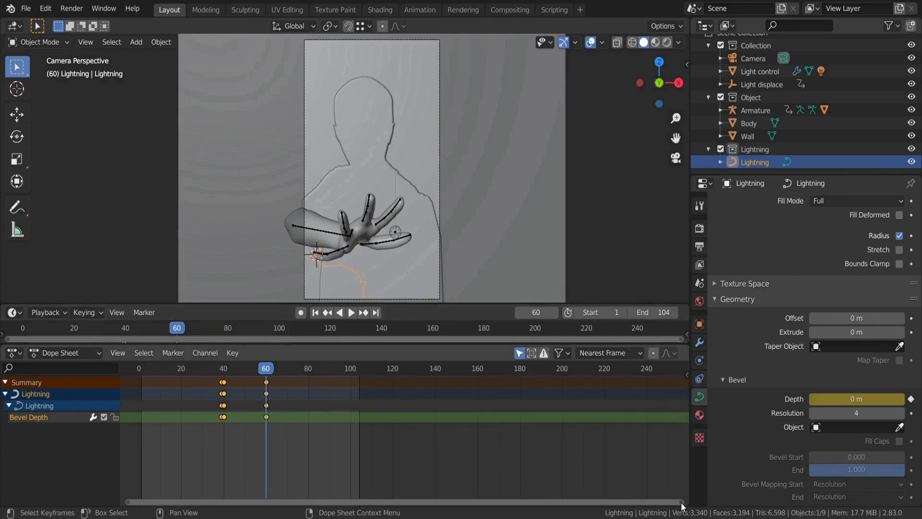
{"action": "left_click_drag", "start_coordinate": [681, 502], "coordinate": [368, 499]}
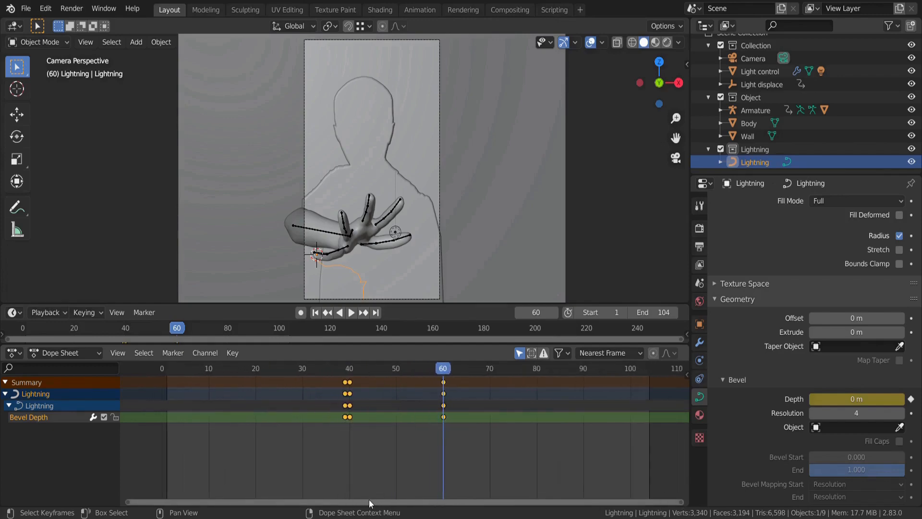
{"action": "left_click_drag", "start_coordinate": [678, 341], "coordinate": [317, 336]}
- Play the animation from frame 30 to check the bolt's bevel, and return to the keyframe at frame 60
{"action": "key", "text": "space"}
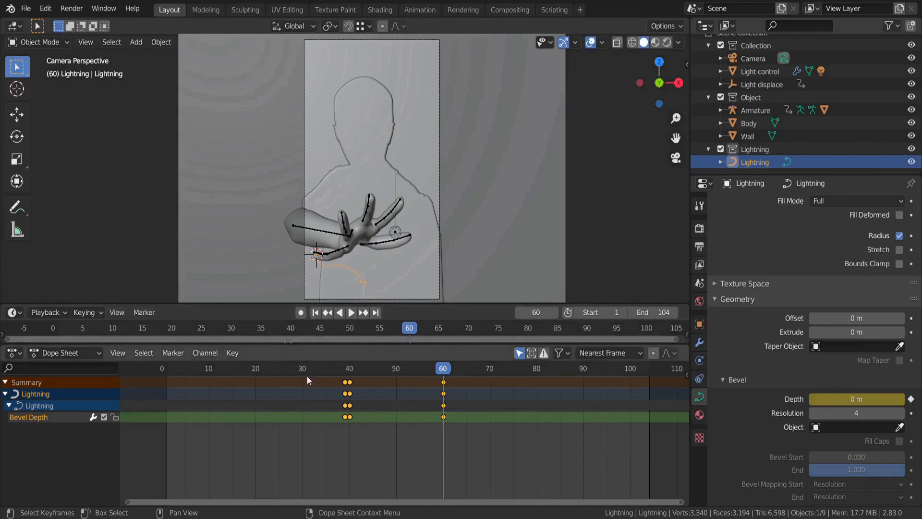
{"action": "left_click", "coordinate": [303, 369]}
{"action": "key", "text": "space"}
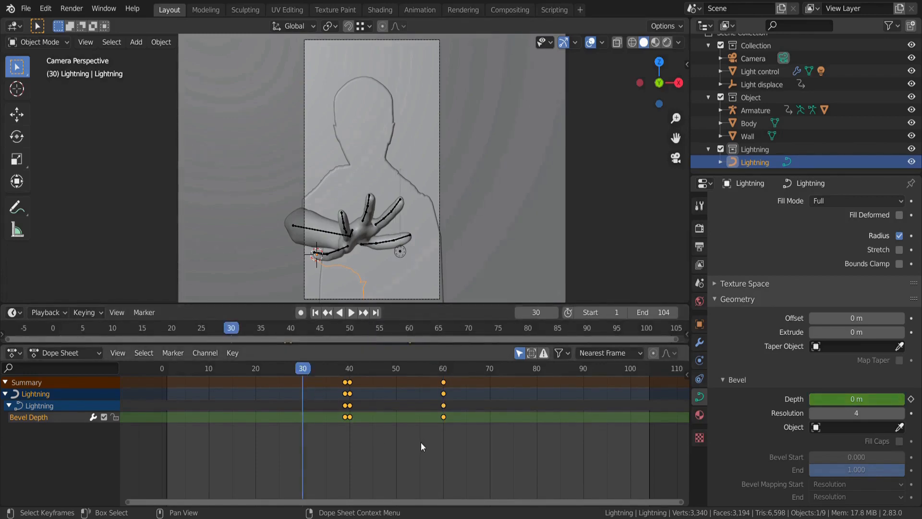
{"action": "key", "text": "space"}
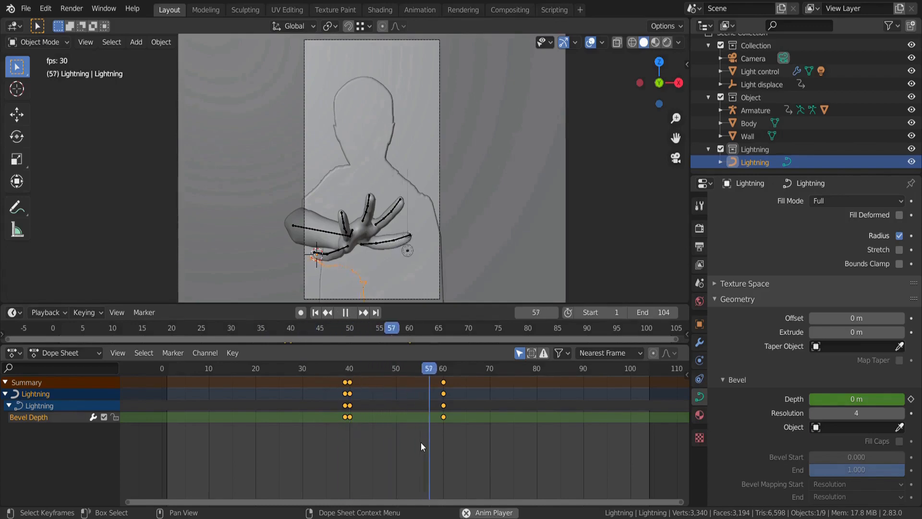
{"action": "key", "text": "space"}
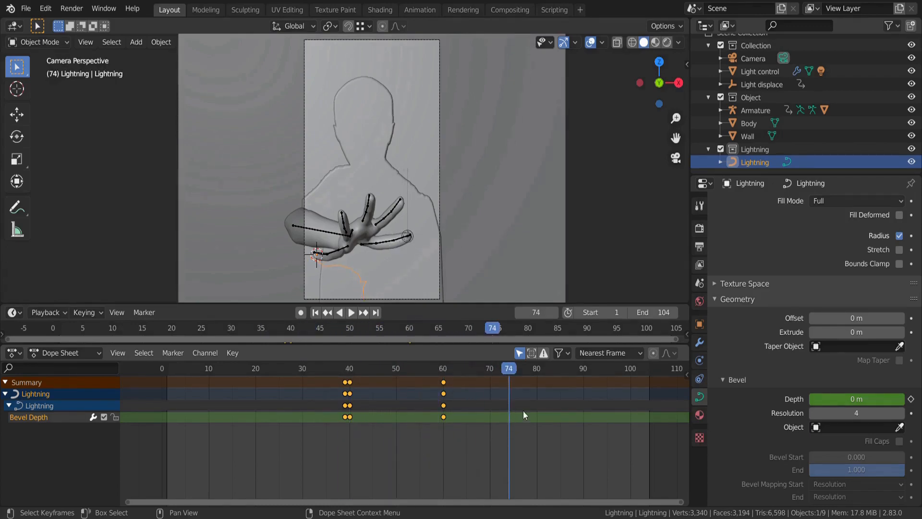
{"action": "key", "text": "Down"}
- Give the Lightning curve a new Emission material in light blue, with hue 0.571 and saturation 0.457
{"action": "left_click", "coordinate": [699, 415]}
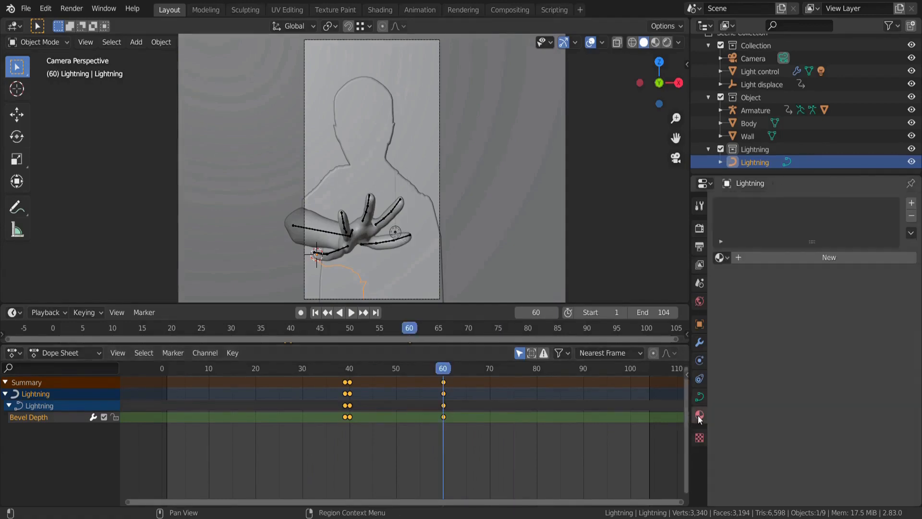
{"action": "left_click", "coordinate": [799, 258]}
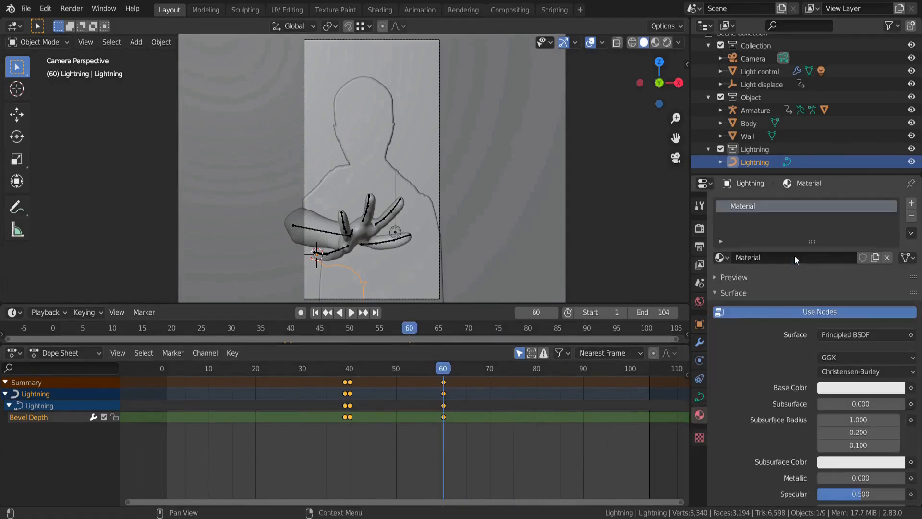
{"action": "left_click", "coordinate": [876, 333]}
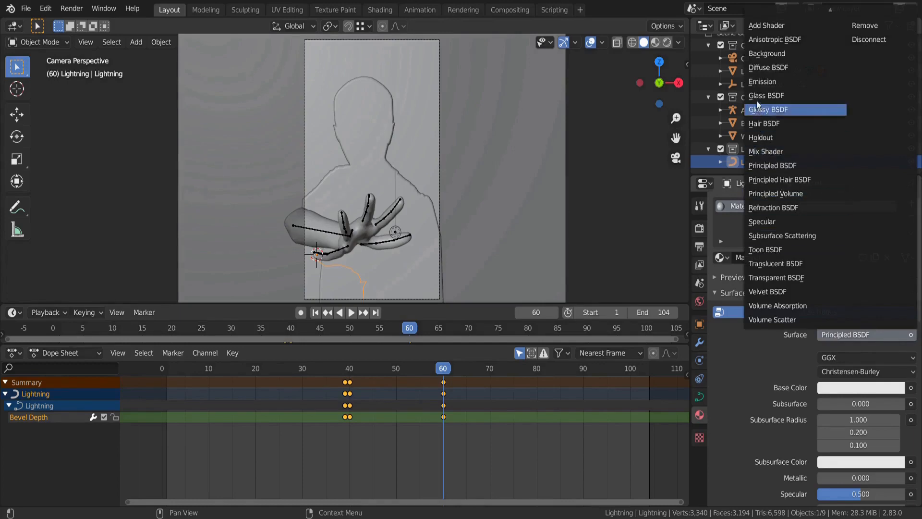
{"action": "left_click", "coordinate": [756, 81]}
{"action": "left_click", "coordinate": [860, 359]}
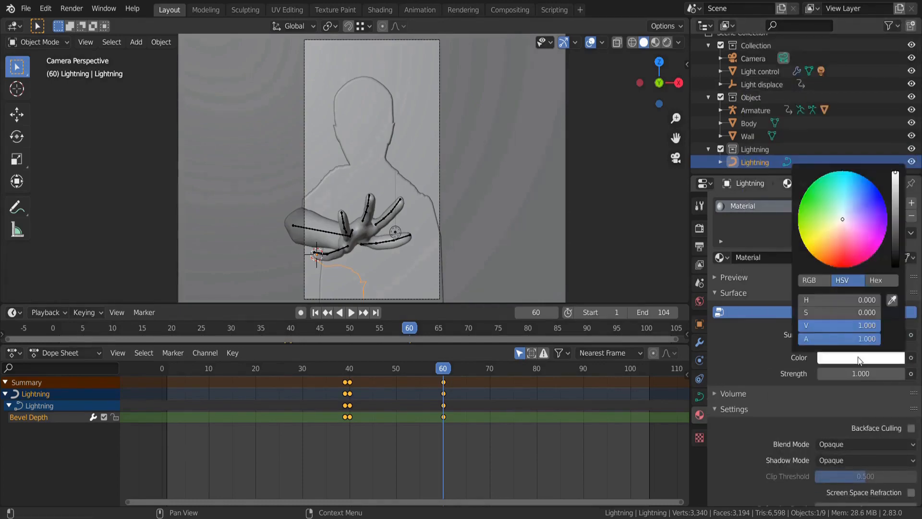
{"action": "left_click_drag", "start_coordinate": [849, 202], "coordinate": [851, 199]}
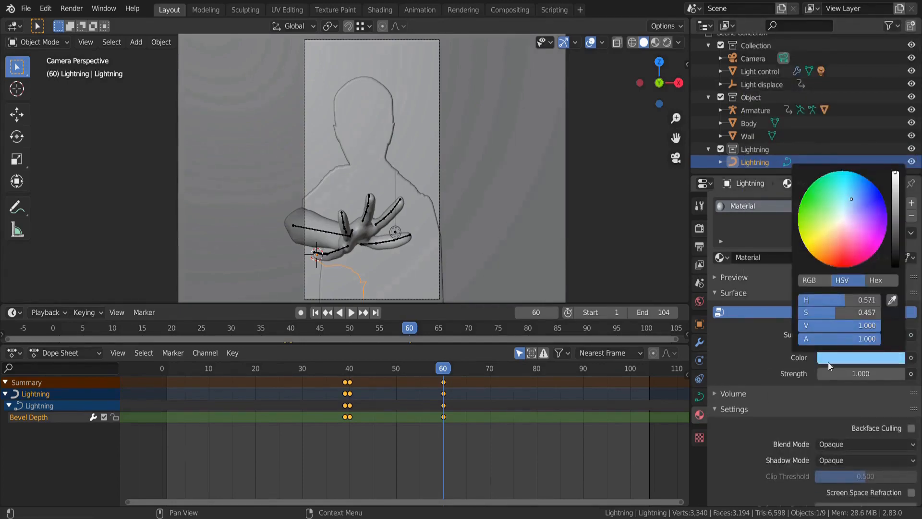
- At frame 40, set the material's emission strength to 50 and keyframe it
{"action": "left_click_drag", "start_coordinate": [443, 368], "coordinate": [349, 372]}
{"action": "left_click", "coordinate": [823, 373]}
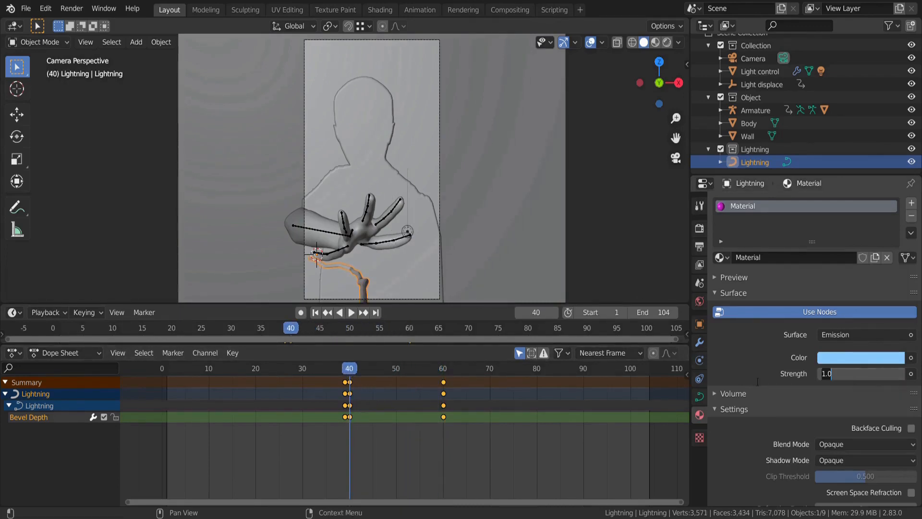
{"action": "type", "text": "50"}
{"action": "key", "text": "Return"}
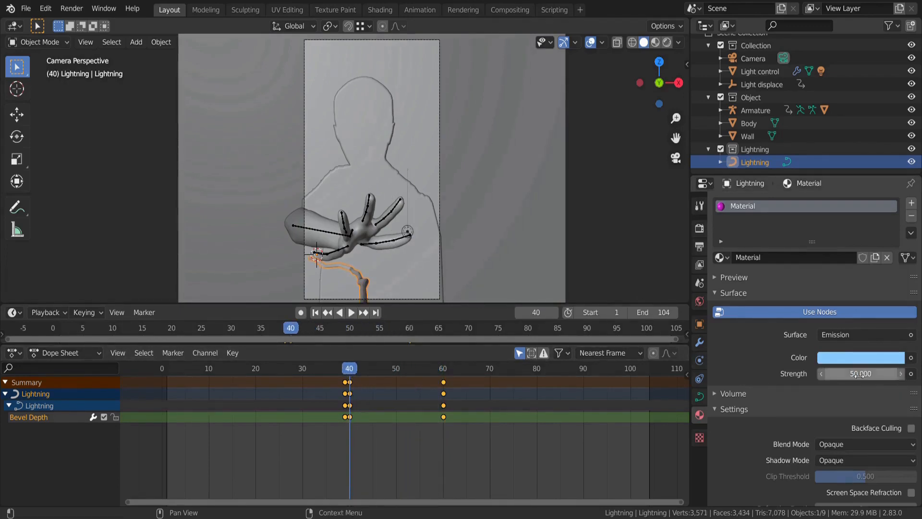
{"action": "key", "text": "i"}
- At frame 39, set the emission strength to 1 and keyframe it
{"action": "left_click_drag", "start_coordinate": [351, 371], "coordinate": [346, 371]}
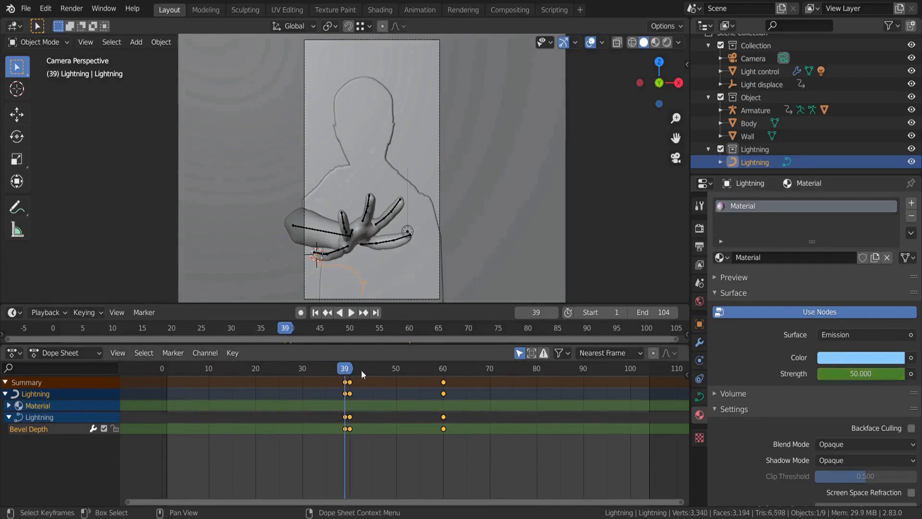
{"action": "left_click", "coordinate": [857, 374]}
{"action": "type", "text": "1"}
{"action": "key", "text": "Return"}
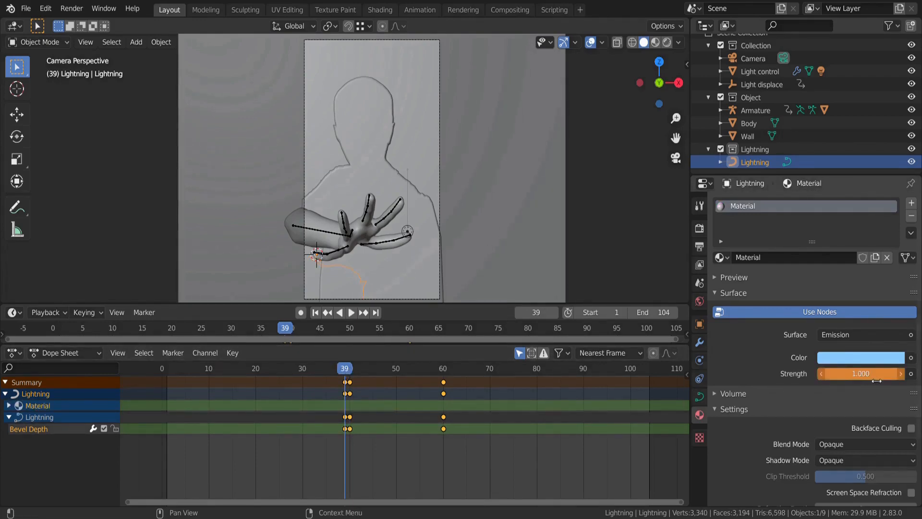
{"action": "key", "text": "i"}
- At frame 55, set the emission strength to 1 and keyframe it
{"action": "key", "text": "space"}
{"action": "left_click_drag", "start_coordinate": [445, 371], "coordinate": [419, 371]}
{"action": "key", "text": "space"}
{"action": "left_click", "coordinate": [869, 378]}
{"action": "type", "text": "1"}
{"action": "key", "text": "Return"}
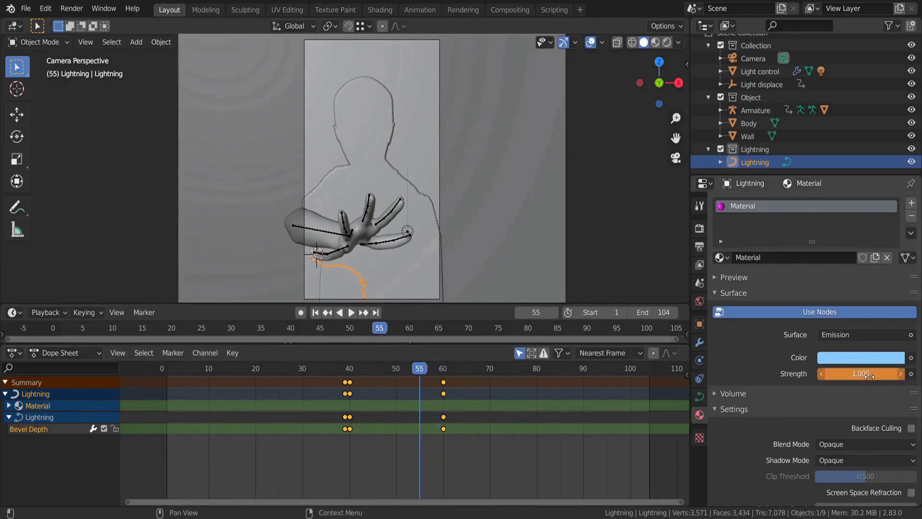
{"action": "key", "text": "i"}
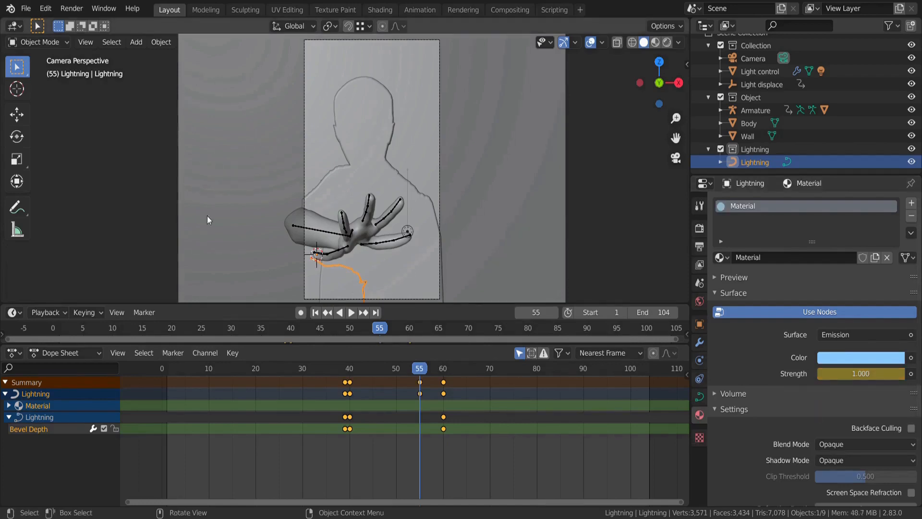
- Split the 3D viewport vertically in two and change one half to a Graph Editor
{"action": "left_click_drag", "start_coordinate": [5, 22], "coordinate": [369, 48]}
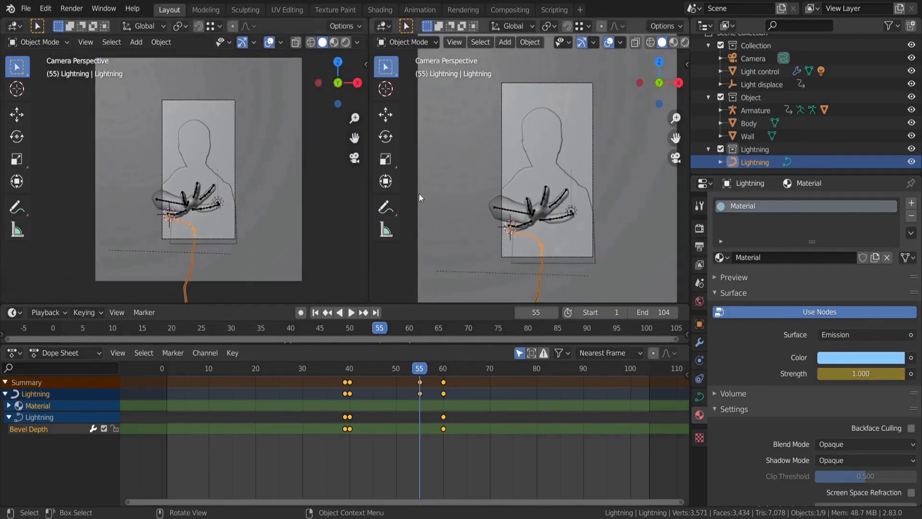
{"action": "left_click", "coordinate": [21, 29]}
{"action": "left_click", "coordinate": [154, 102]}
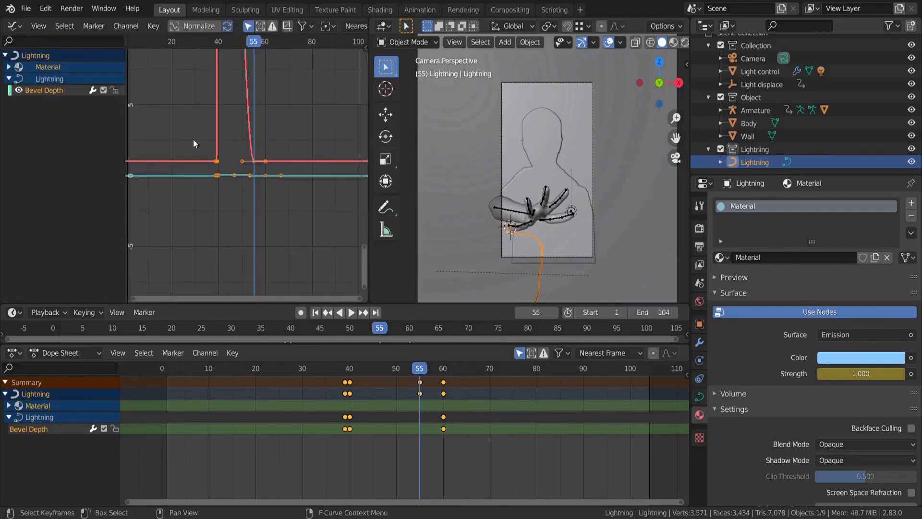
- Expand the material's Shader Nodetree channels and frame the emission strength curve in the Graph Editor
{"action": "left_click", "coordinate": [8, 68]}
{"action": "left_click", "coordinate": [13, 79]}
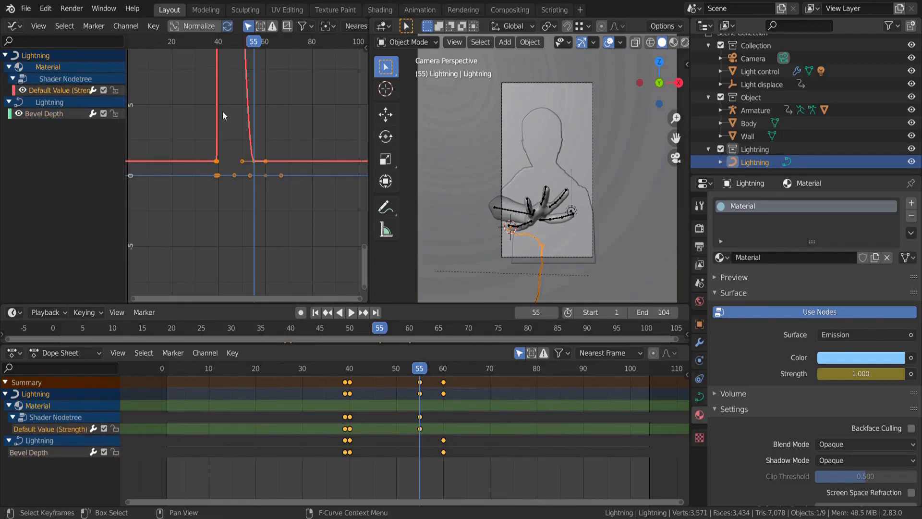
{"action": "key", "text": "Home"}
- Add a Noise modifier to the emission strength curve with a noise strength of 100
{"action": "left_click", "coordinate": [365, 48]}
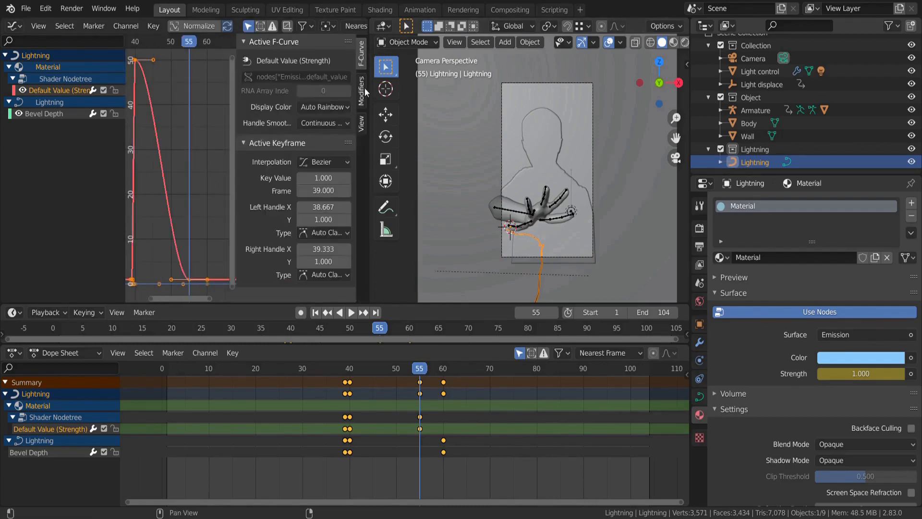
{"action": "left_click", "coordinate": [363, 95]}
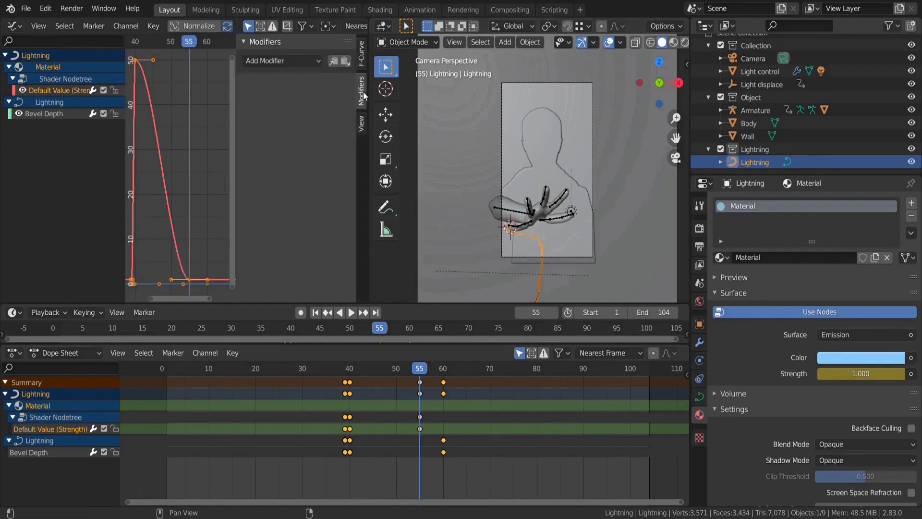
{"action": "left_click", "coordinate": [309, 60]}
{"action": "left_click", "coordinate": [287, 134]}
{"action": "left_click", "coordinate": [286, 136]}
{"action": "type", "text": "100"}
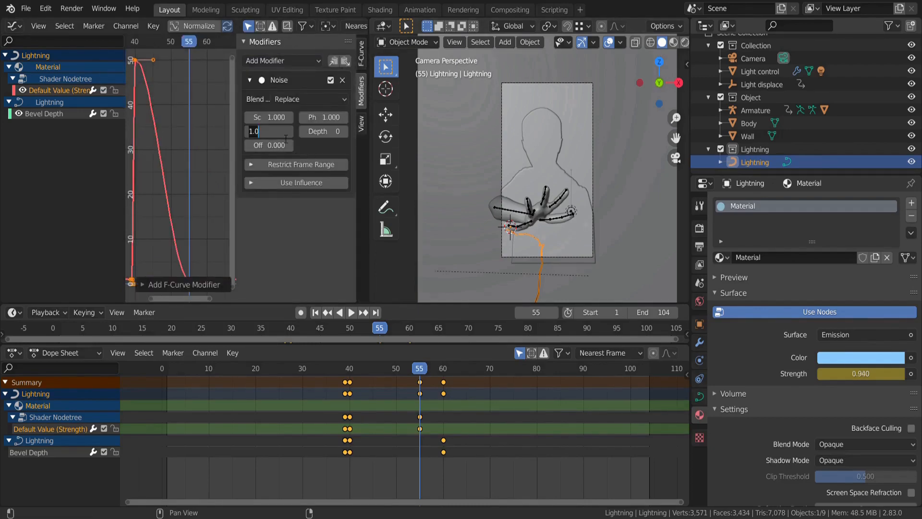
{"action": "key", "text": "Return"}
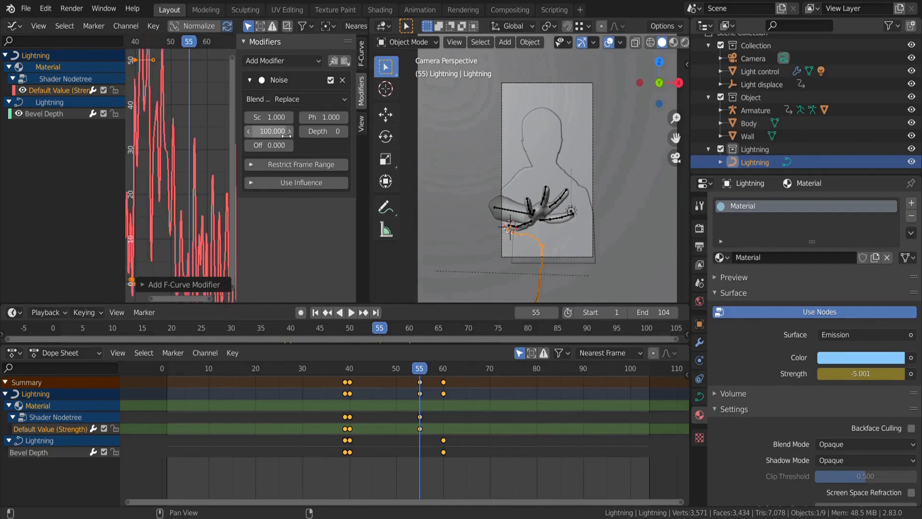
- Restrict the Noise modifier's frame range to frames 40 through 65
{"action": "left_click", "coordinate": [285, 164]}
{"action": "left_click", "coordinate": [284, 178]}
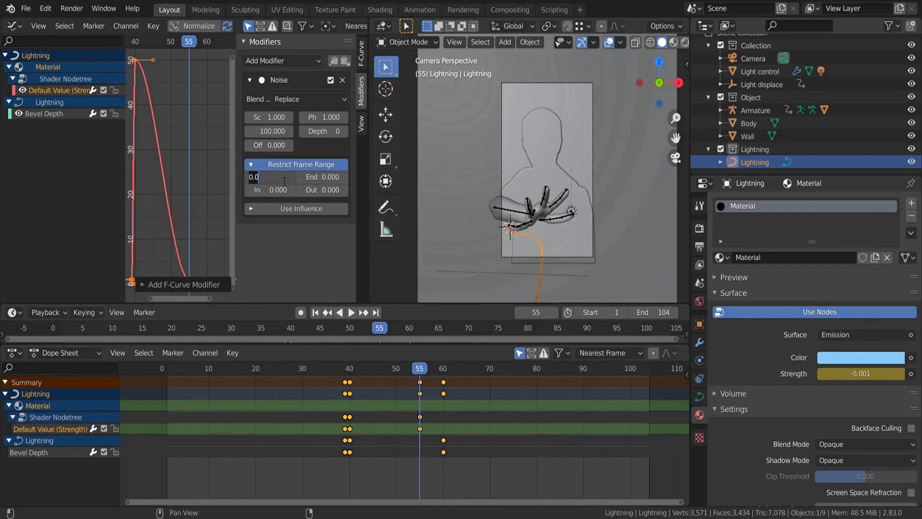
{"action": "type", "text": "40"}
{"action": "key", "text": "Tab"}
{"action": "type", "text": "65"}
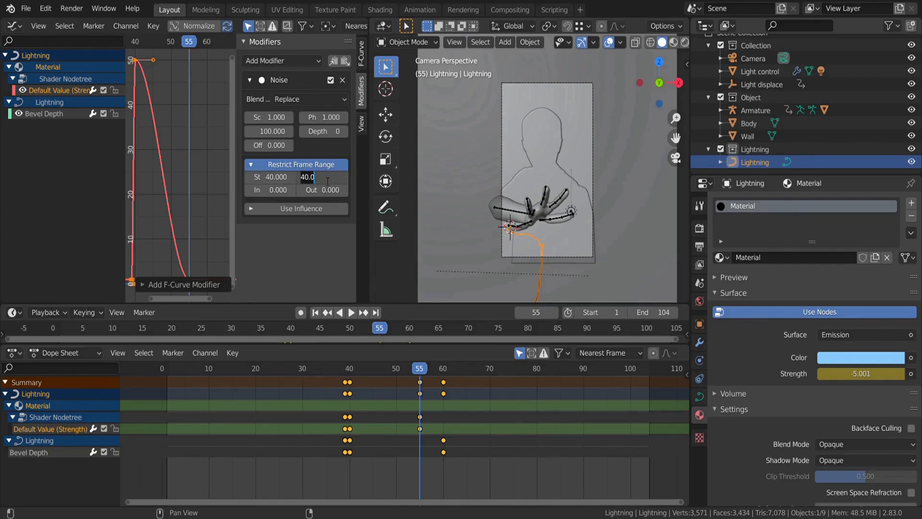
{"action": "key", "text": "Return"}
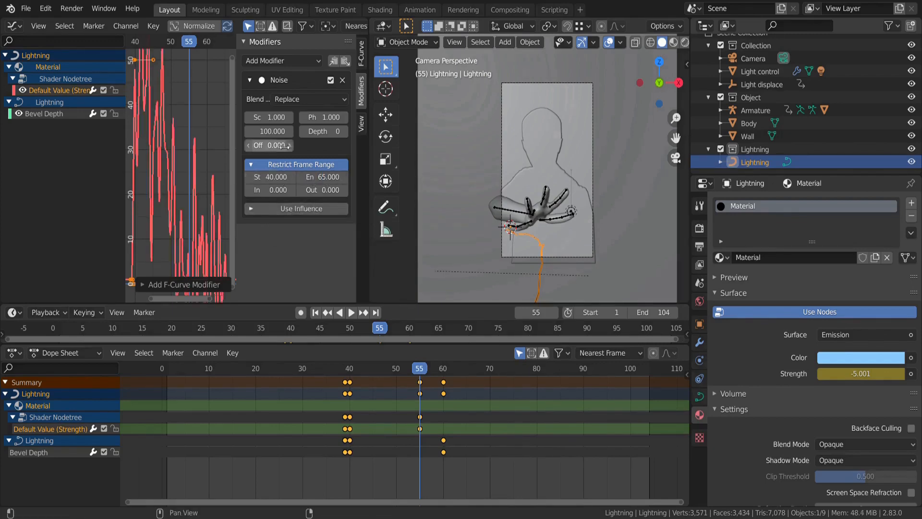
- Add a Limits modifier to the strength curve with Minimum Y enabled at 1, and hide the Graph Editor's sidebar
{"action": "left_click", "coordinate": [308, 62]}
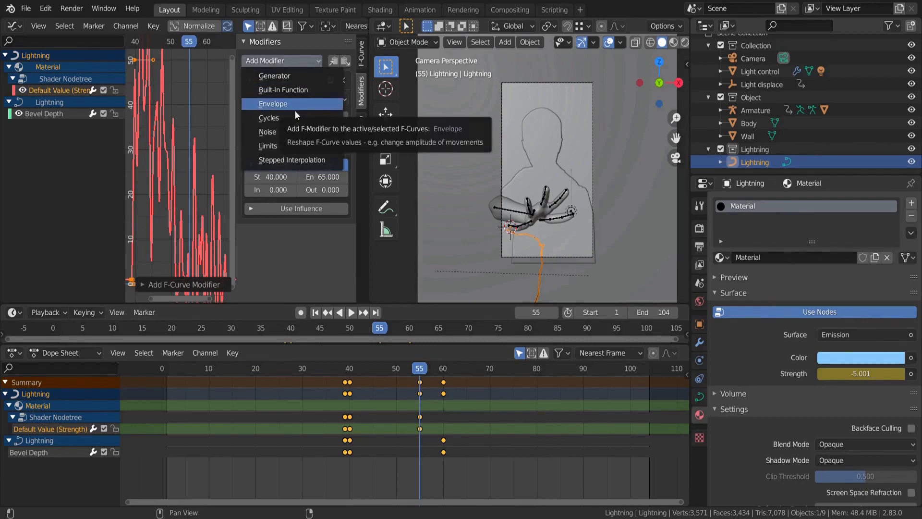
{"action": "left_click", "coordinate": [288, 146]}
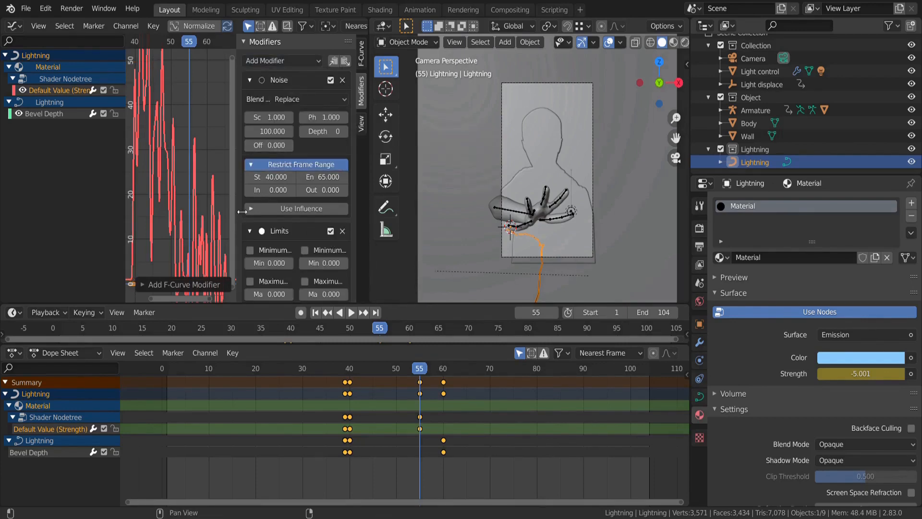
{"action": "left_click_drag", "start_coordinate": [239, 214], "coordinate": [206, 215]}
{"action": "left_click", "coordinate": [288, 250]}
{"action": "left_click", "coordinate": [326, 264]}
{"action": "type", "text": "0.0"}
{"action": "type", "text": "1"}
{"action": "key", "text": "Return"}
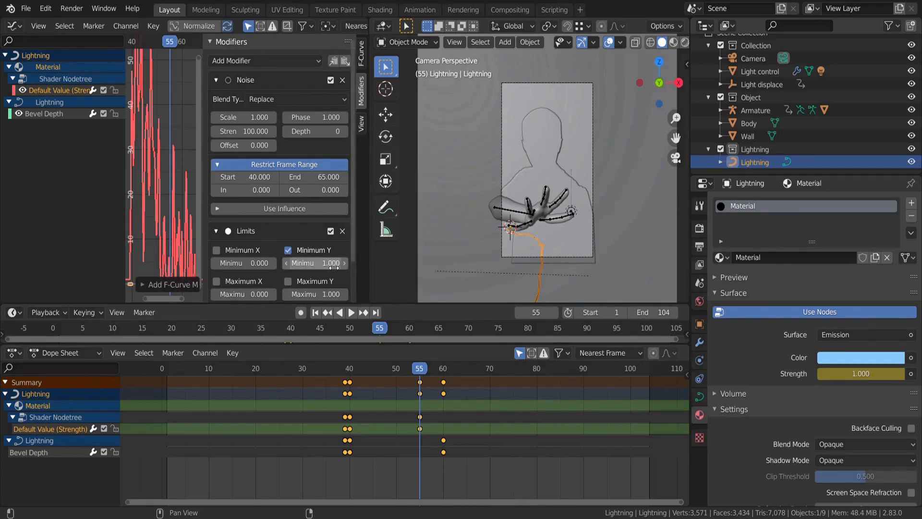
{"action": "left_click_drag", "start_coordinate": [208, 93], "coordinate": [355, 96]}
{"action": "scroll", "coordinate": [610, 214], "scroll_direction": "up", "scroll_amount": 1}
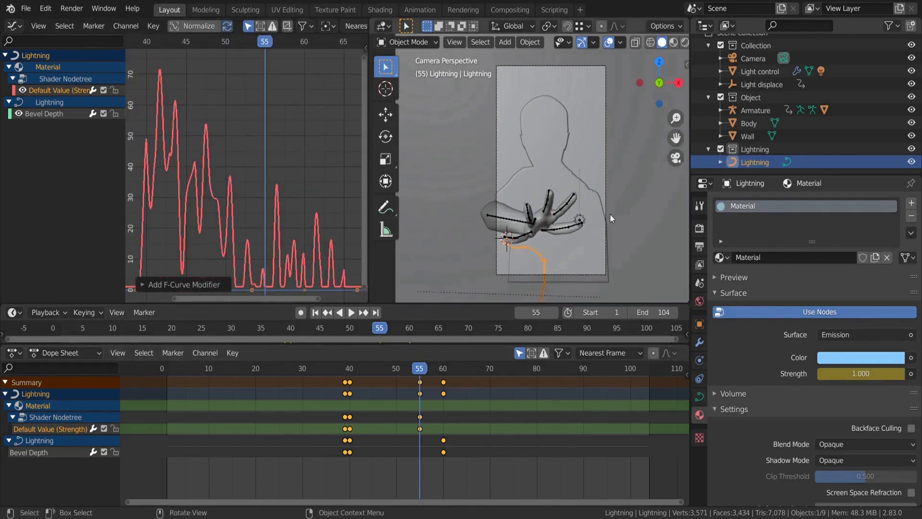
- Play the animation in rendered shading from frame 30 to check the lightning's flicker
{"action": "left_click", "coordinate": [685, 42]}
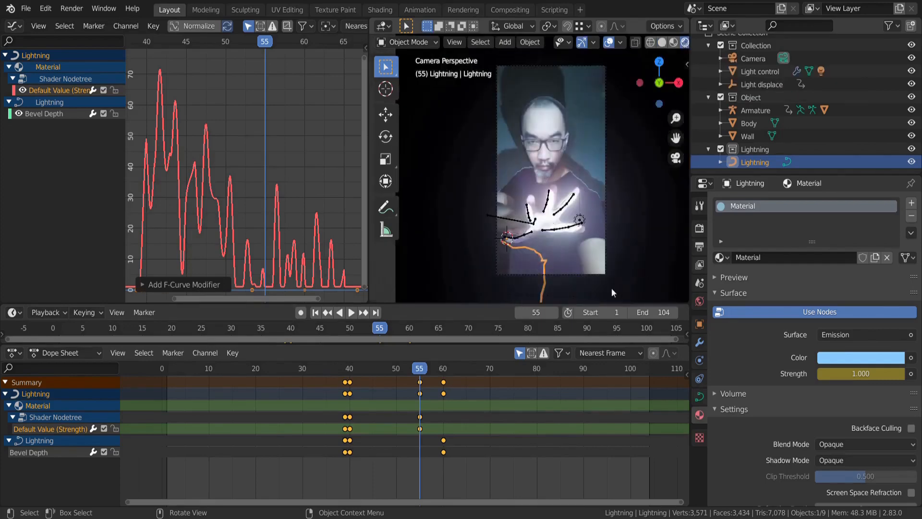
{"action": "left_click", "coordinate": [304, 368]}
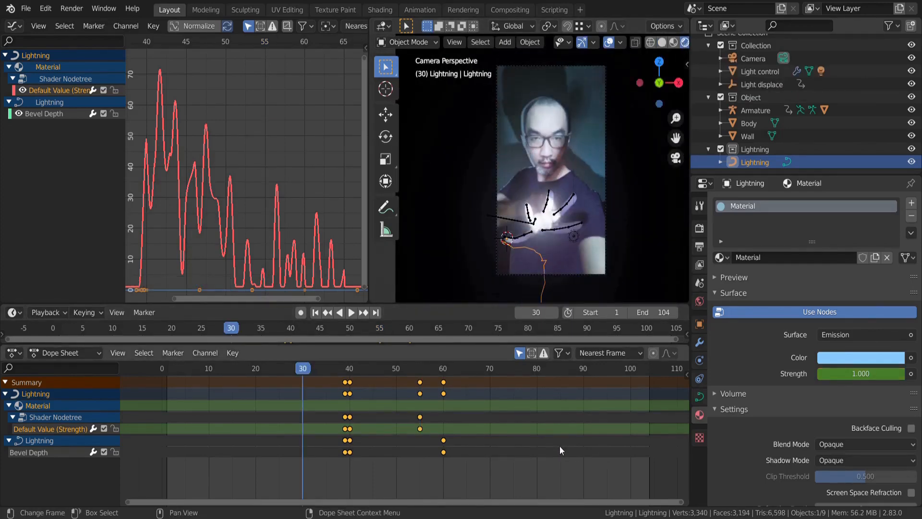
{"action": "key", "text": "space"}
{"action": "key", "text": "space"}
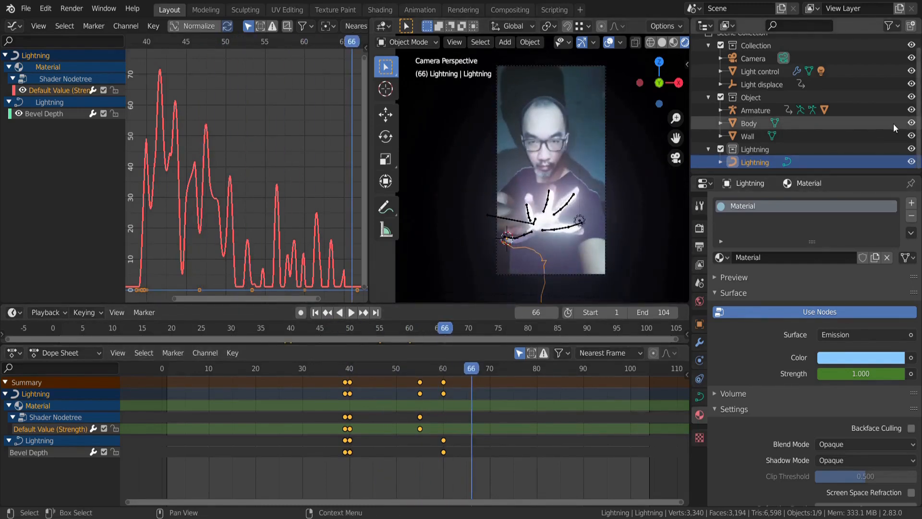
- Hide the Light object nested under Light control and play from about frame 30 to preview the lightning on its own
{"action": "left_click", "coordinate": [720, 72]}
{"action": "left_click", "coordinate": [911, 111]}
{"action": "scroll", "coordinate": [846, 152], "scroll_direction": "down", "scroll_amount": 3}
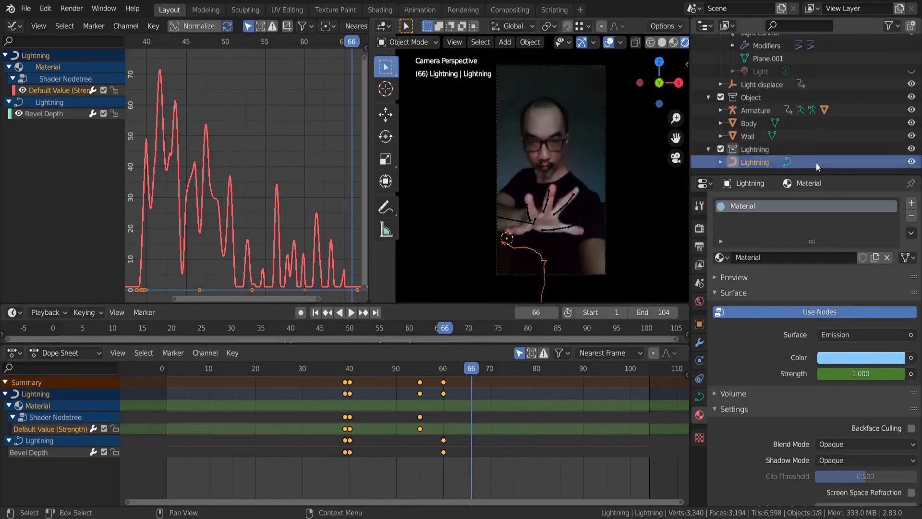
{"action": "left_click", "coordinate": [387, 284]}
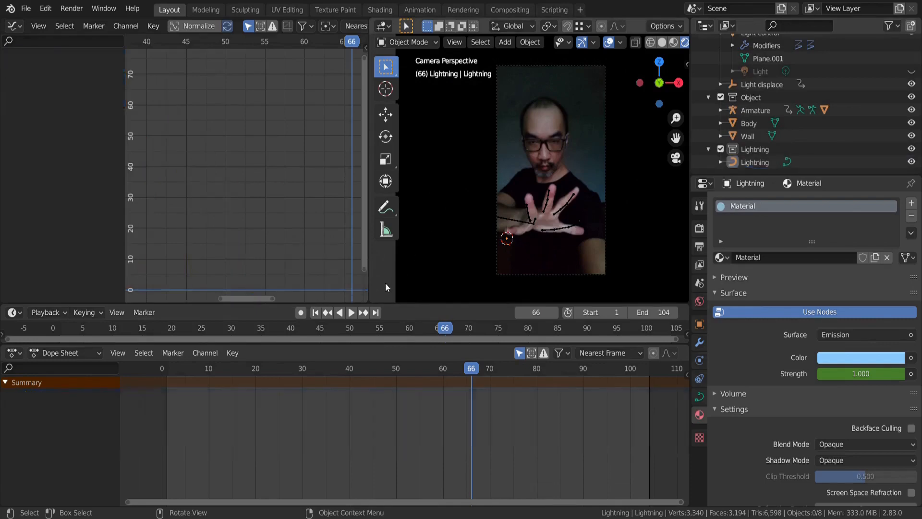
{"action": "left_click", "coordinate": [297, 369]}
{"action": "key", "text": "space"}
{"action": "key", "text": "space"}
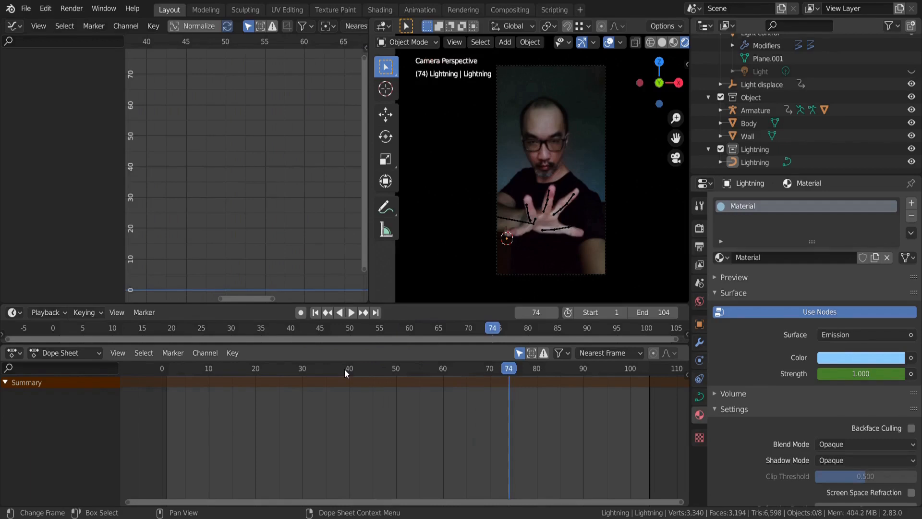
- Rename the lightning material Material.Lightning1 and change its Shadow Mode
{"action": "left_click", "coordinate": [784, 259]}
{"action": "type", "text": ".Lightning1"}
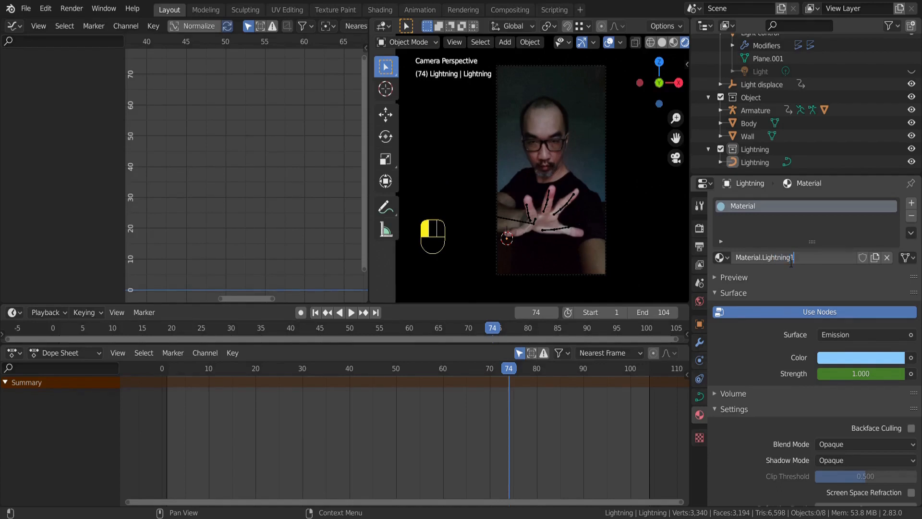
{"action": "key", "text": "Return"}
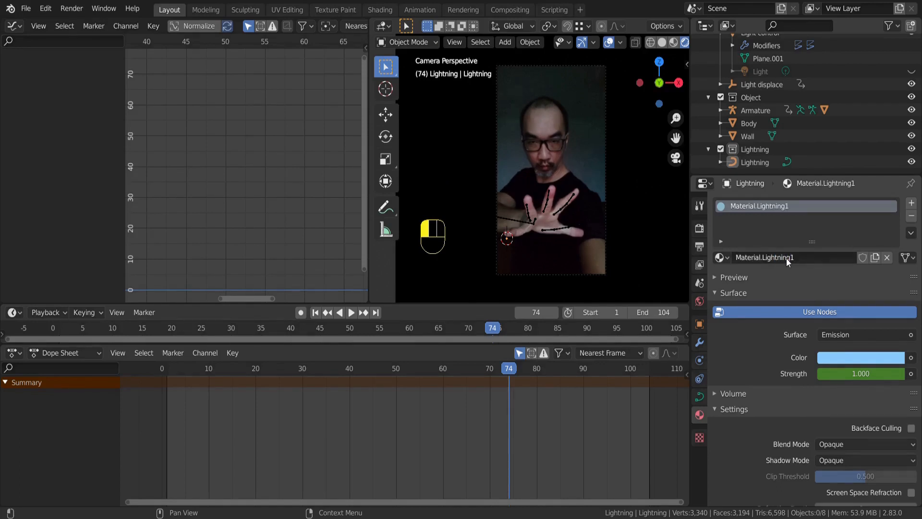
{"action": "scroll", "coordinate": [787, 261], "scroll_direction": "down", "scroll_amount": 6}
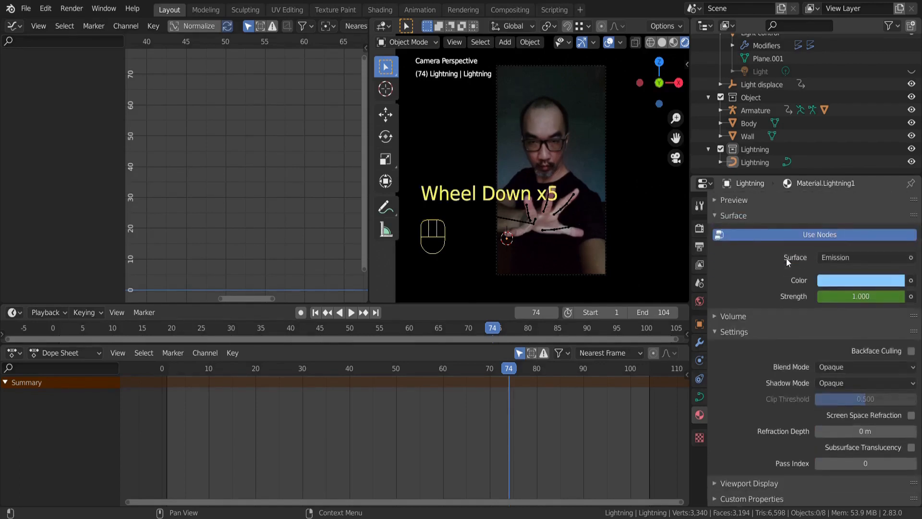
{"action": "left_click", "coordinate": [888, 385]}
{"action": "left_click", "coordinate": [888, 400]}
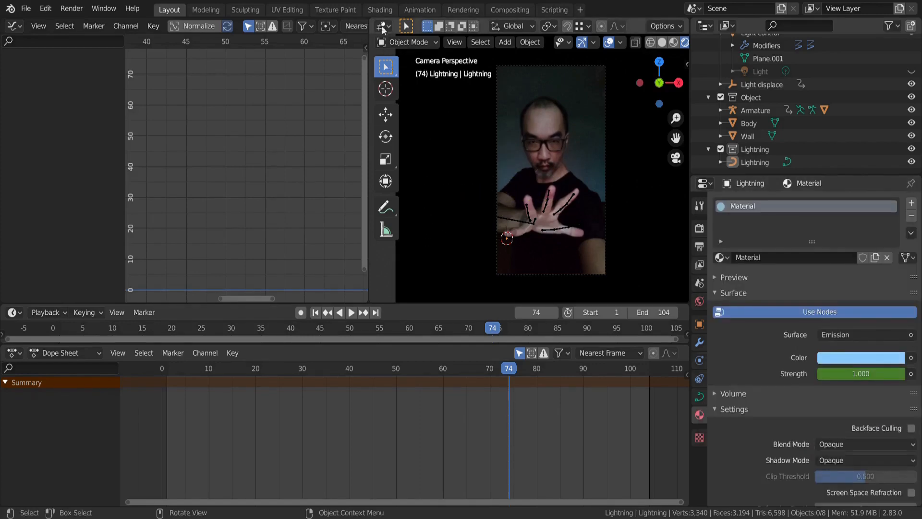
- Expand the 3D viewport over the Graph Editor area, frame the hand, and switch to solid shading
{"action": "left_click_drag", "start_coordinate": [371, 19], "coordinate": [333, 53]}
{"action": "middle_click_drag", "start_coordinate": [528, 227], "coordinate": [526, 116], "text": "shift"}
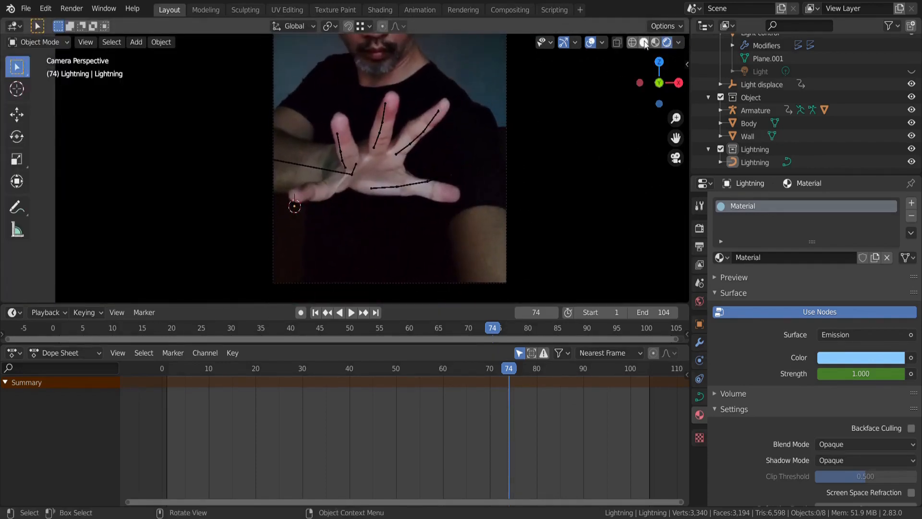
{"action": "left_click", "coordinate": [644, 43]}
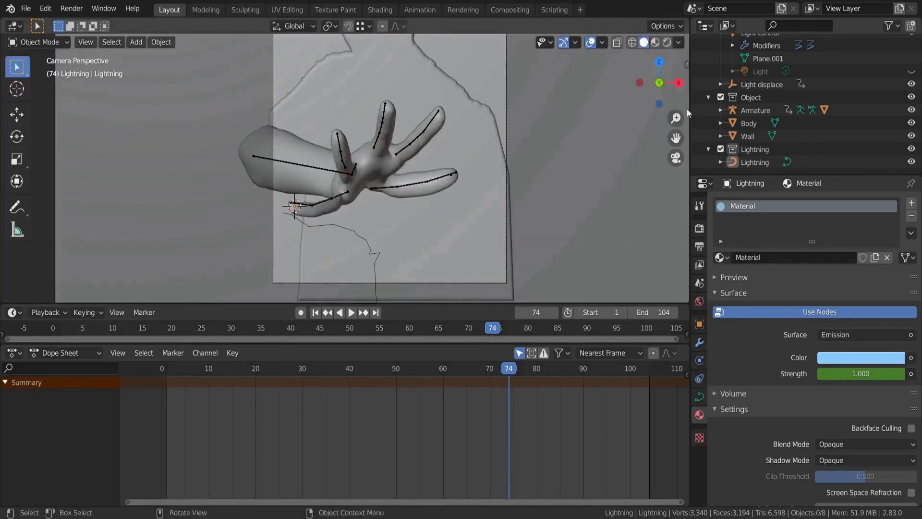
- Duplicate the Lightning curve slightly beside the original and apply a Smooth modifier with an adjusted factor to the copy
{"action": "left_click", "coordinate": [757, 163]}
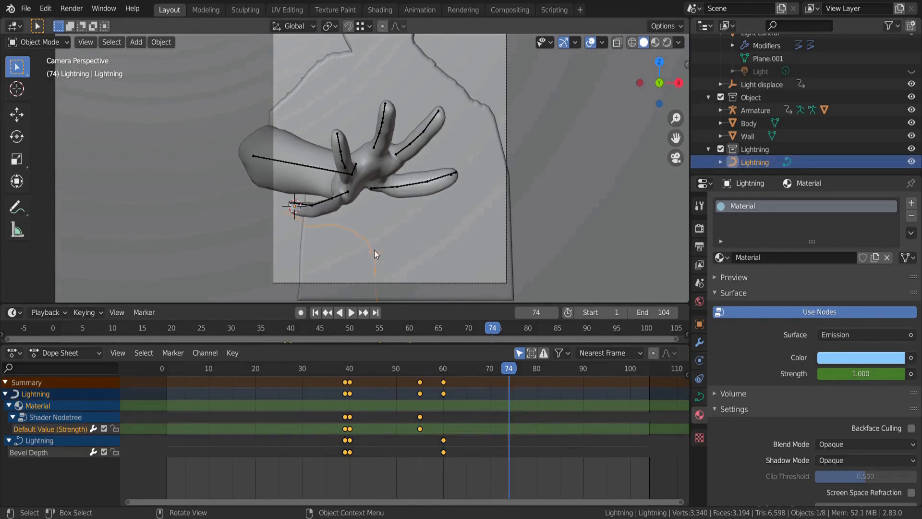
{"action": "key", "text": "shift+d"}
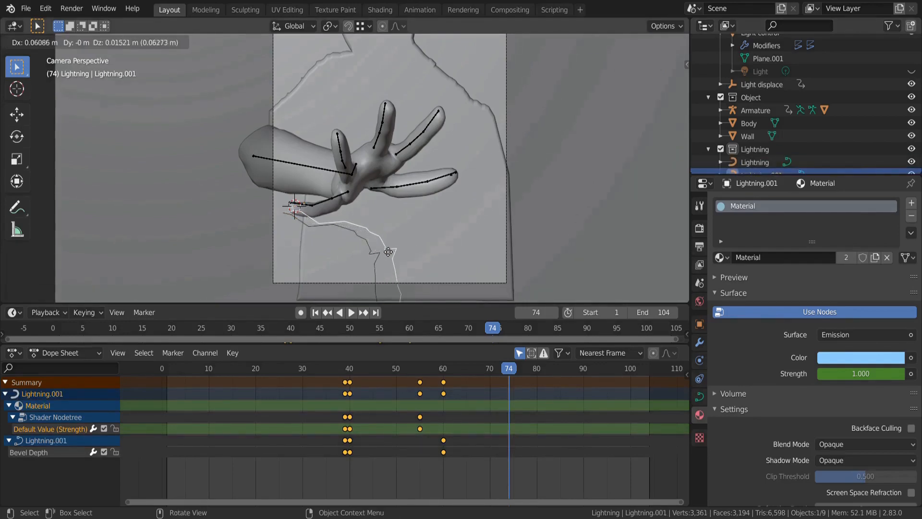
{"action": "left_click", "coordinate": [385, 250]}
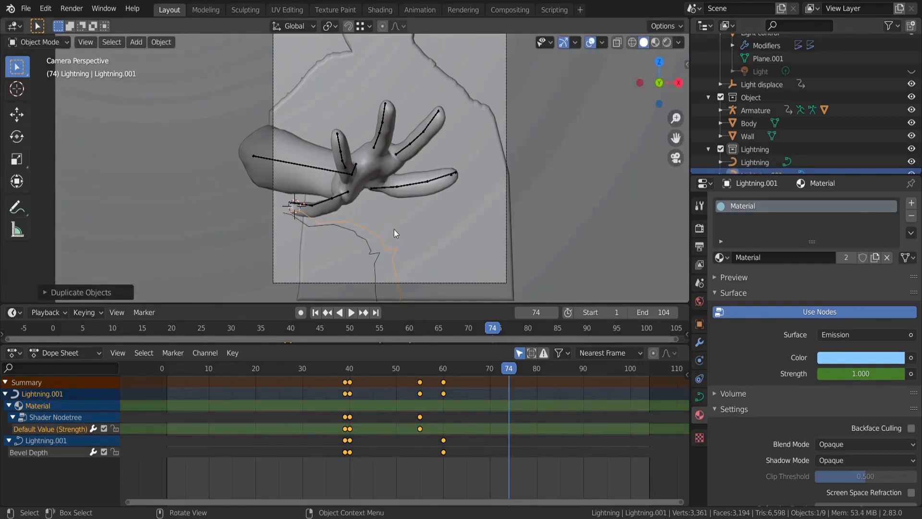
{"action": "left_click", "coordinate": [696, 344]}
{"action": "left_click", "coordinate": [753, 204]}
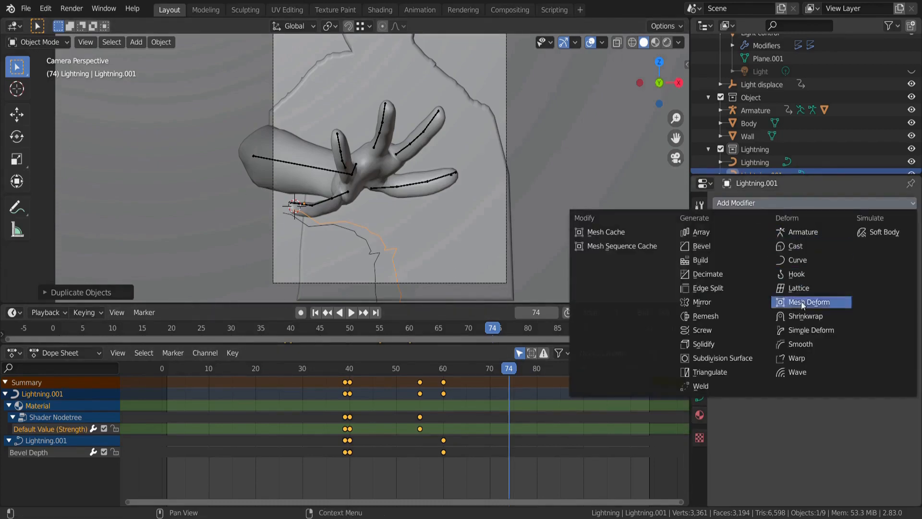
{"action": "left_click", "coordinate": [803, 343]}
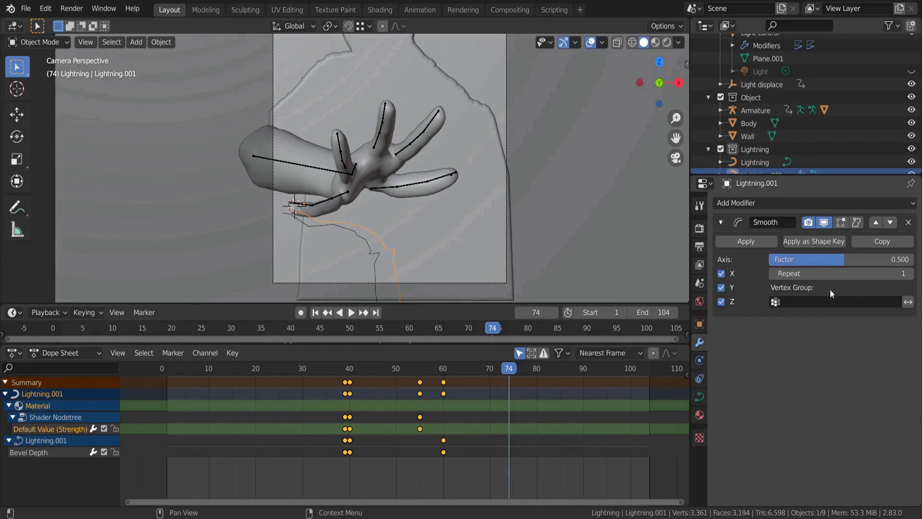
{"action": "left_click_drag", "start_coordinate": [843, 260], "coordinate": [864, 260]}
{"action": "left_click", "coordinate": [747, 241]}
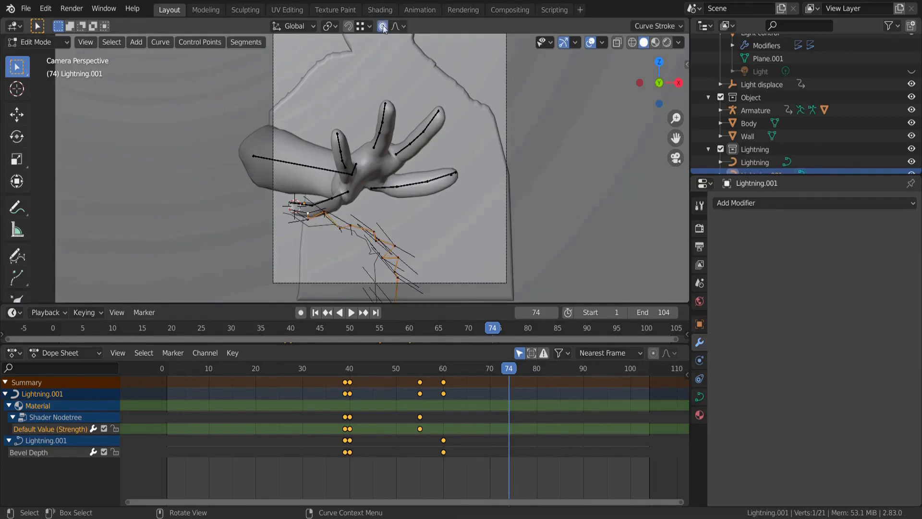
- Move the copy's end point to the middle fingertip with proportional editing and shift its Bevel Depth keyframes to frames 40, 41 and 61
{"action": "key", "text": "g"}
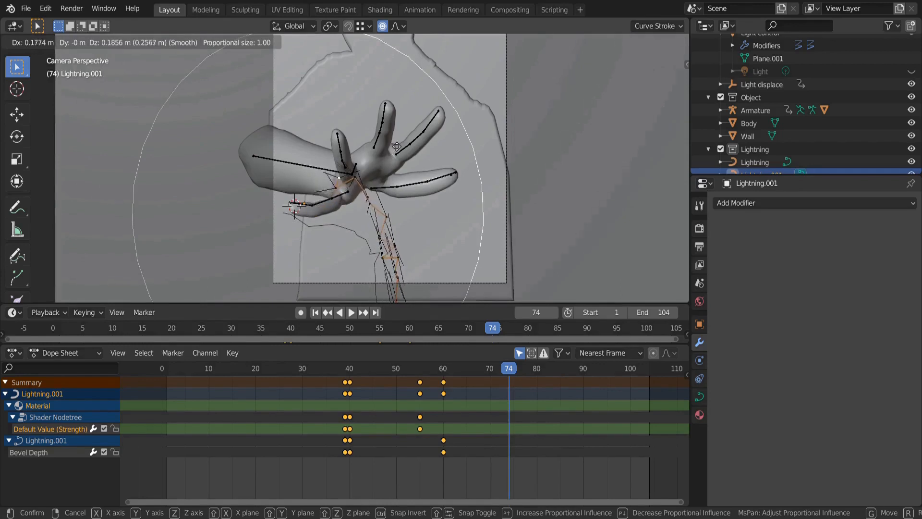
{"action": "left_click", "coordinate": [445, 82]}
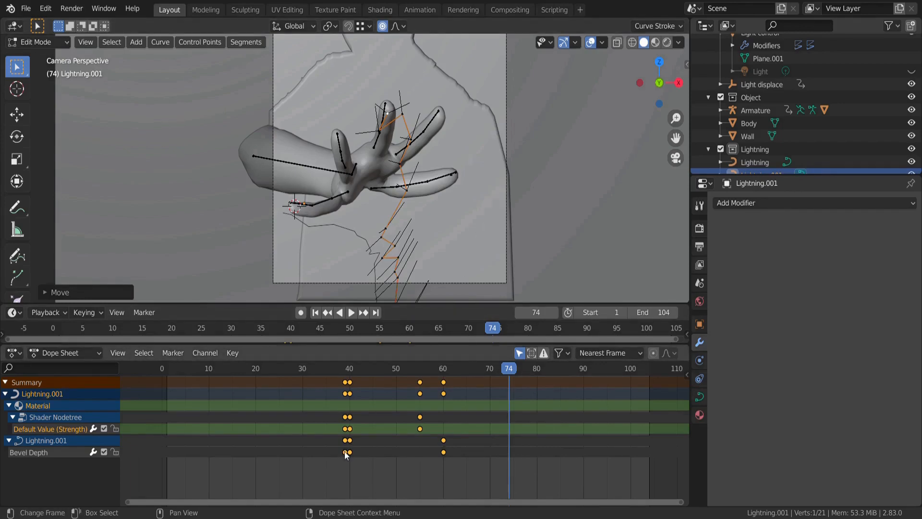
{"action": "scroll", "coordinate": [749, 147], "scroll_direction": "down", "scroll_amount": 2}
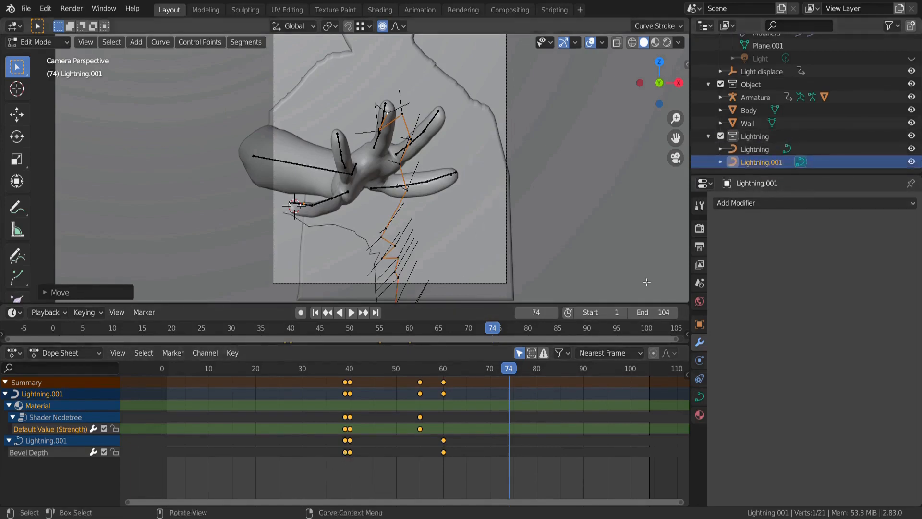
{"action": "double_click", "coordinate": [346, 454]}
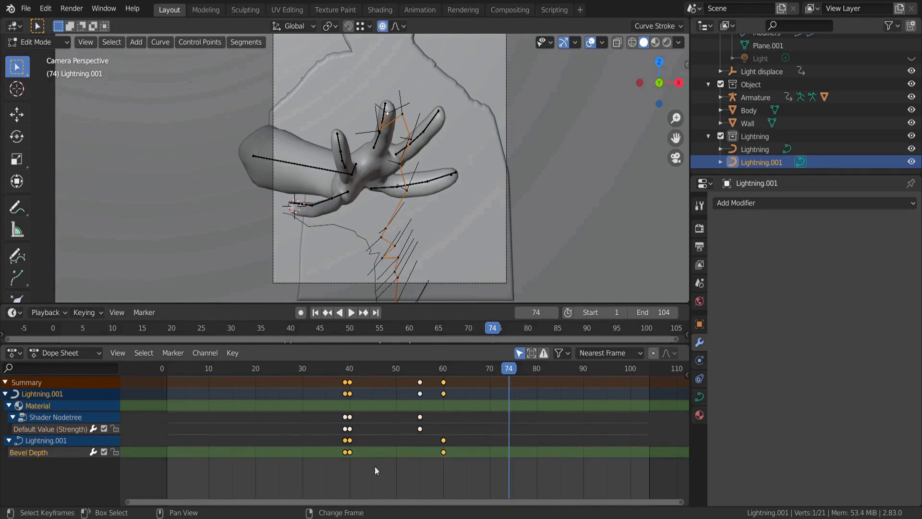
{"action": "left_click_drag", "start_coordinate": [349, 454], "coordinate": [354, 454]}
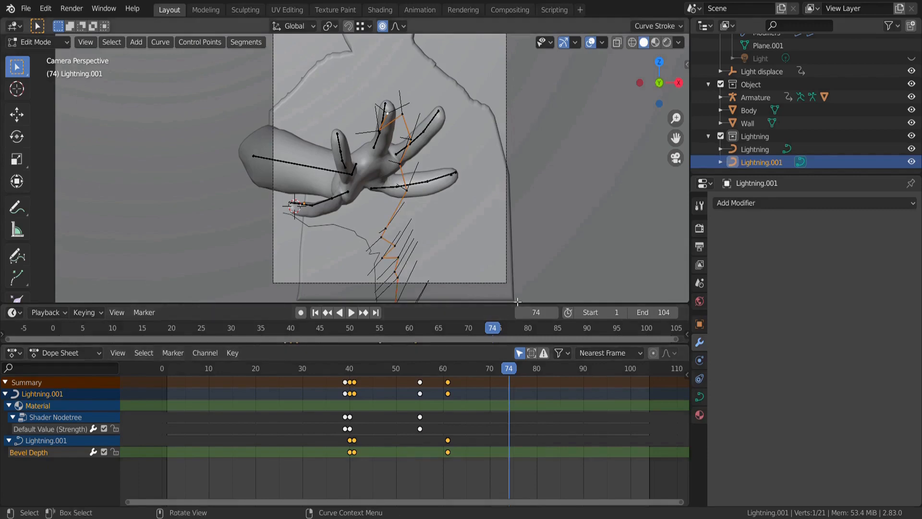
{"action": "left_click", "coordinate": [58, 43]}
{"action": "left_click", "coordinate": [60, 54]}
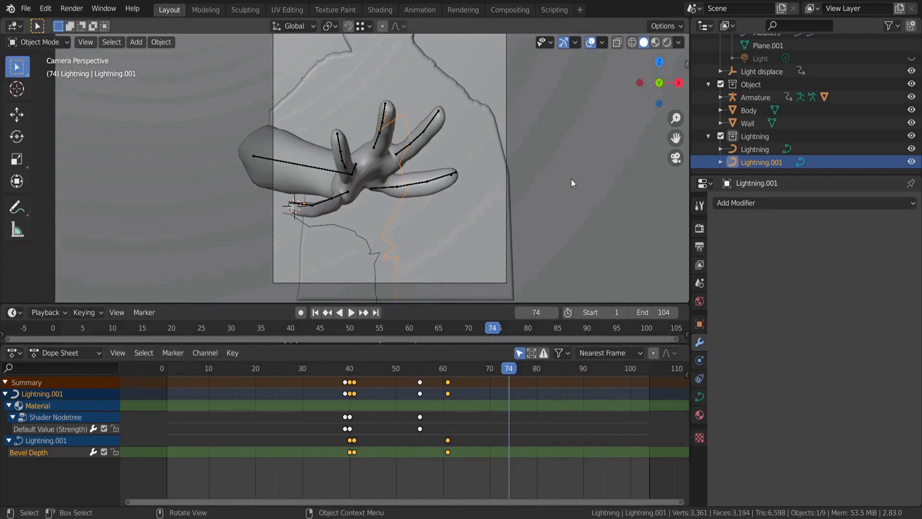
- Preview both lightning bolts in rendered shading by playing the animation from about frame 34
{"action": "left_click", "coordinate": [667, 43]}
{"action": "left_click", "coordinate": [39, 271]}
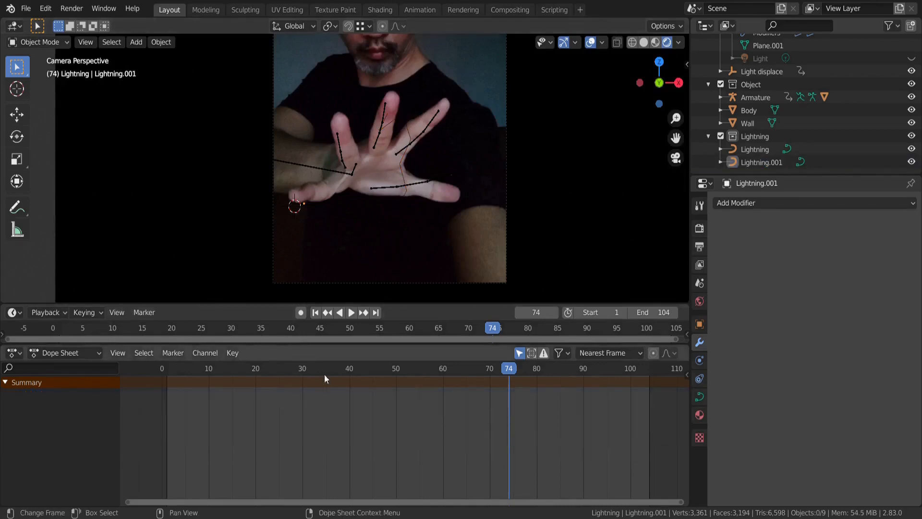
{"action": "left_click", "coordinate": [321, 369]}
{"action": "key", "text": "space"}
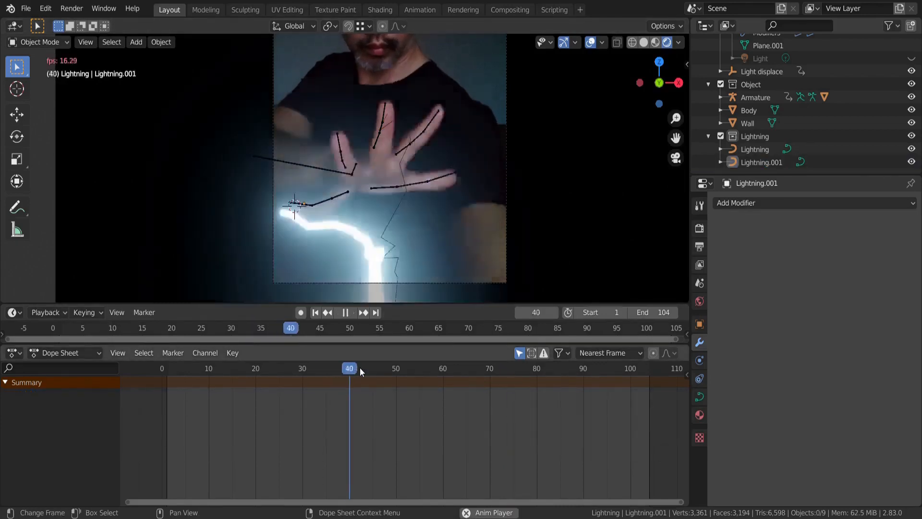
{"action": "key", "text": "space"}
- In solid shading, duplicate the middle-finger lightning curve and apply a Smooth modifier with a factor of about 0.37 to the copy
{"action": "left_click", "coordinate": [642, 44]}
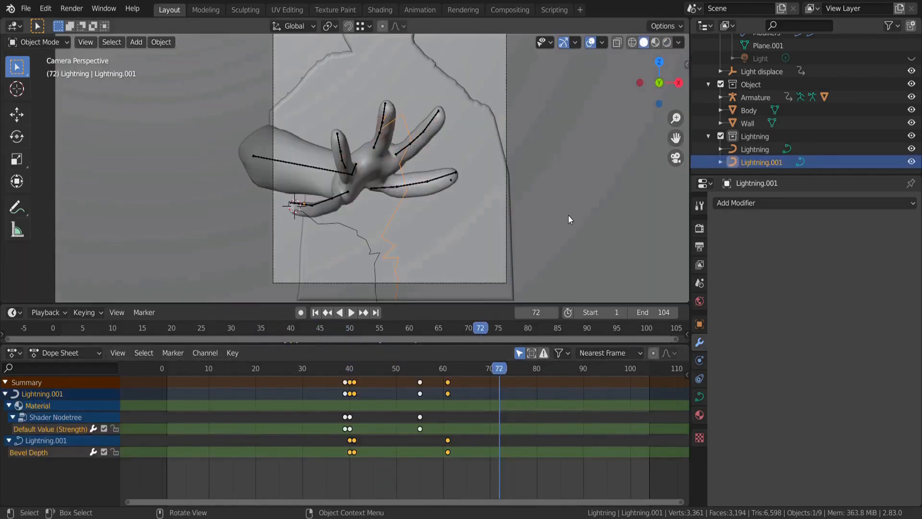
{"action": "key", "text": "shift+d"}
{"action": "left_click", "coordinate": [561, 233]}
{"action": "left_click", "coordinate": [758, 203]}
{"action": "left_click", "coordinate": [797, 344]}
{"action": "left_click_drag", "start_coordinate": [818, 259], "coordinate": [814, 260]}
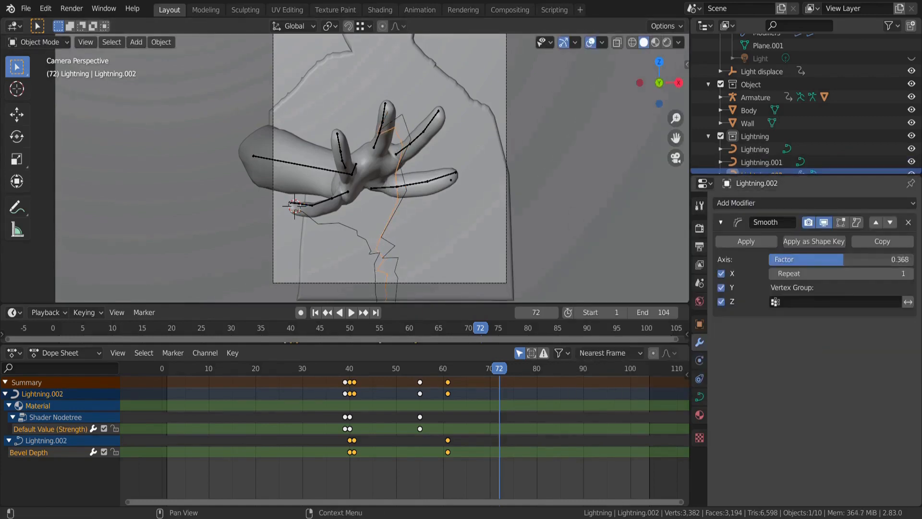
{"action": "left_click", "coordinate": [746, 241]}
- Move the new curve's end point toward the thumb with proportional editing, adjusting its position in the camera and right side views
{"action": "key", "text": "Tab"}
{"action": "key", "text": "o"}
{"action": "key", "text": "g"}
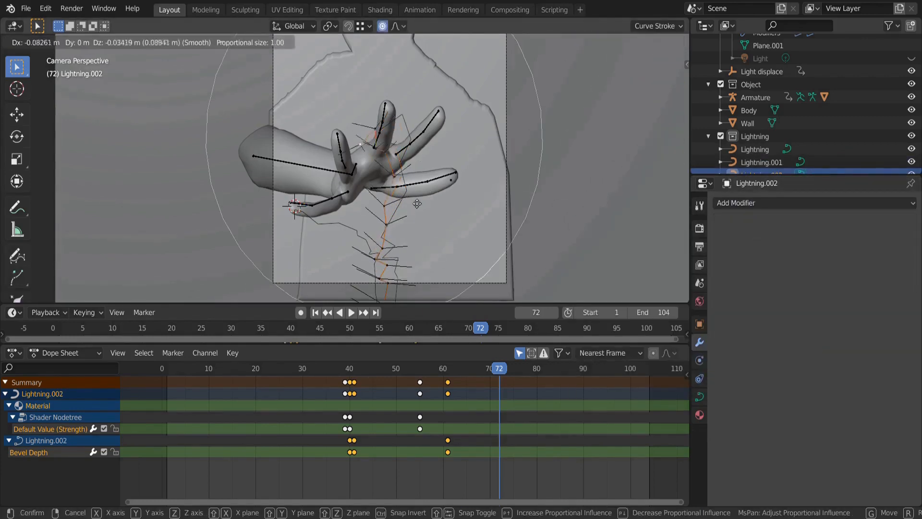
{"action": "left_click", "coordinate": [508, 237]}
{"action": "key", "text": "KP_3"}
{"action": "scroll", "coordinate": [514, 230], "scroll_direction": "down", "scroll_amount": 3}
{"action": "key", "text": "g"}
{"action": "left_click", "coordinate": [509, 292]}
- Refine the end point's placement at the thumb tip and shift the curve's Bevel Depth keyframes to frames 41, 42 and 62
{"action": "key", "text": "KP_0"}
{"action": "key", "text": "KP_3"}
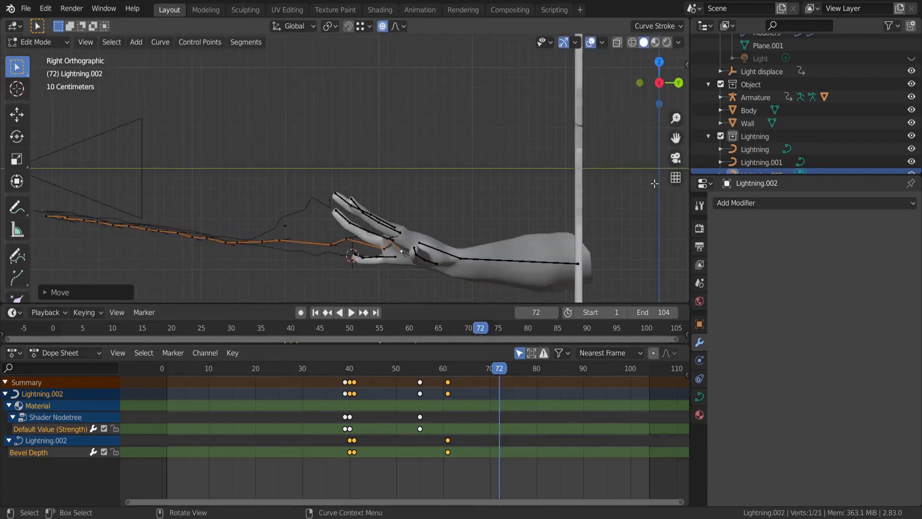
{"action": "key", "text": "KP_0"}
{"action": "key", "text": "g"}
{"action": "left_click", "coordinate": [451, 179]}
{"action": "key", "text": "g"}
{"action": "left_click", "coordinate": [454, 184]}
{"action": "left_click_drag", "start_coordinate": [350, 453], "coordinate": [355, 453]}
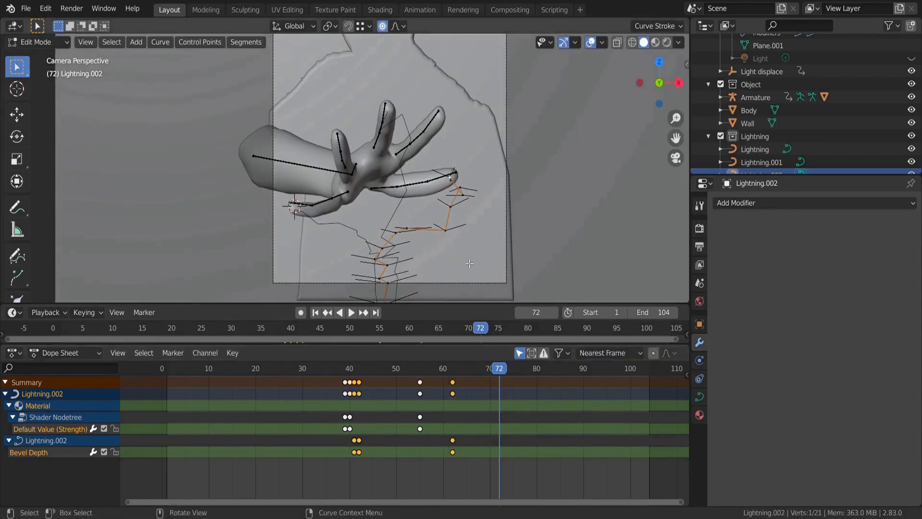
- Duplicate the thumb's lightning curve and apply a Smooth modifier with an adjusted factor to the copy
{"action": "key", "text": "Tab"}
{"action": "key", "text": "shift+d"}
{"action": "left_click", "coordinate": [452, 271]}
{"action": "left_click", "coordinate": [797, 203]}
{"action": "left_click", "coordinate": [792, 339]}
{"action": "left_click_drag", "start_coordinate": [806, 259], "coordinate": [799, 260]}
{"action": "left_click", "coordinate": [745, 241]}
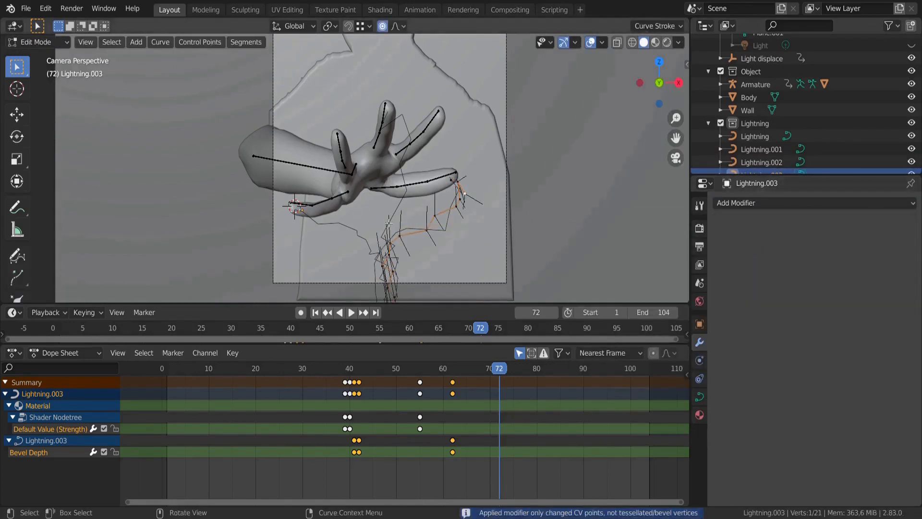
- Move the new curve's end point up to the index fingertip's height and depth in the right side view
{"action": "key", "text": "Tab"}
{"action": "key", "text": "KP_3"}
{"action": "key", "text": "KP_Decimal"}
{"action": "middle_click_drag", "start_coordinate": [473, 204], "coordinate": [463, 262], "text": "shift"}
{"action": "key", "text": "g"}
{"action": "left_click", "coordinate": [397, 132]}
{"action": "key", "text": "o"}
{"action": "key", "text": "g"}
{"action": "left_click", "coordinate": [376, 144]}
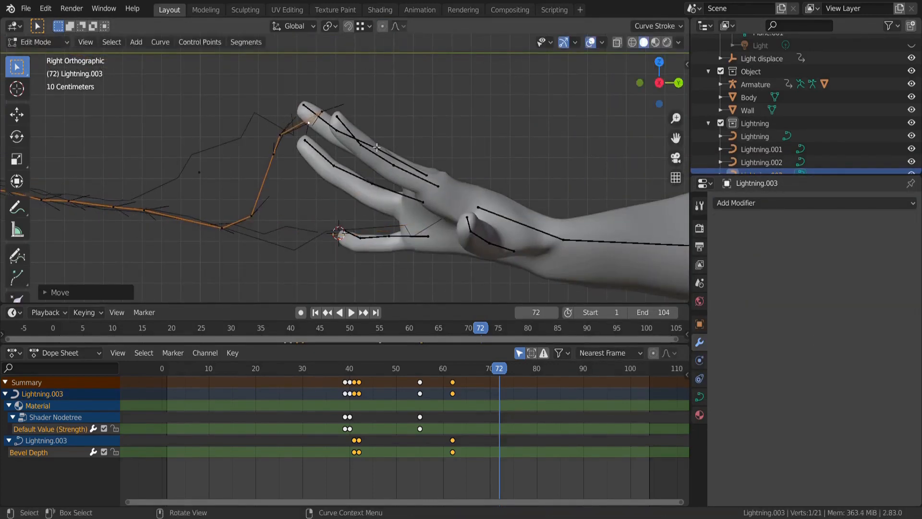
- In camera view, align the curve's end with the index fingertip and reposition a control point below the palm to reshape the bolt
{"action": "left_click", "coordinate": [382, 26]}
{"action": "key", "text": "KP_0"}
{"action": "key", "text": "g"}
{"action": "left_click", "coordinate": [485, 132]}
{"action": "left_click", "coordinate": [422, 230]}
{"action": "key", "text": "g"}
{"action": "left_click", "coordinate": [413, 210]}
- Shift the index-finger curve's Bevel Depth keyframes to frames 42, 43 and 63
{"action": "left_click", "coordinate": [354, 452]}
{"action": "left_click", "coordinate": [359, 452], "text": "shift"}
{"action": "left_click", "coordinate": [453, 452], "text": "shift"}
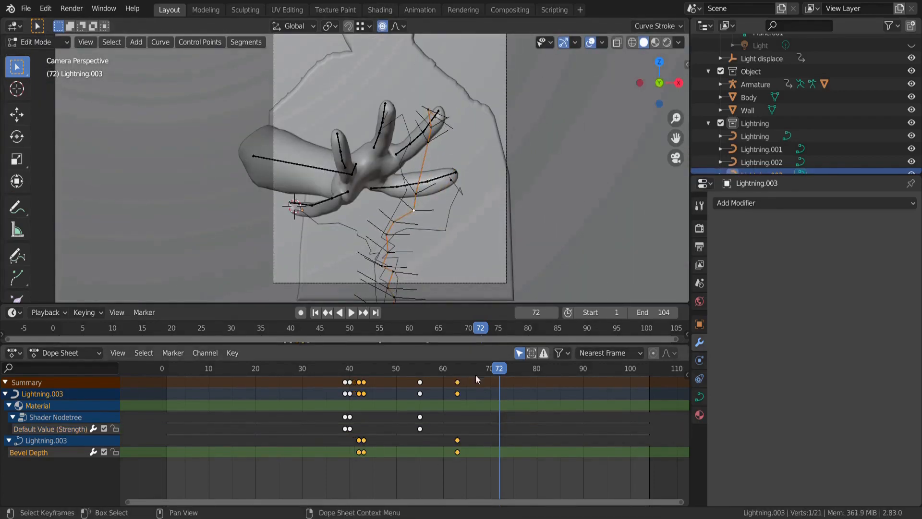
- Return to Object Mode and duplicate the index-finger lightning curve, placing the copy slightly beside it
{"action": "left_click", "coordinate": [768, 162]}
{"action": "left_click", "coordinate": [766, 137]}
{"action": "left_click", "coordinate": [766, 171]}
{"action": "key", "text": "Tab"}
{"action": "key", "text": "shift+d"}
{"action": "left_click", "coordinate": [445, 232]}
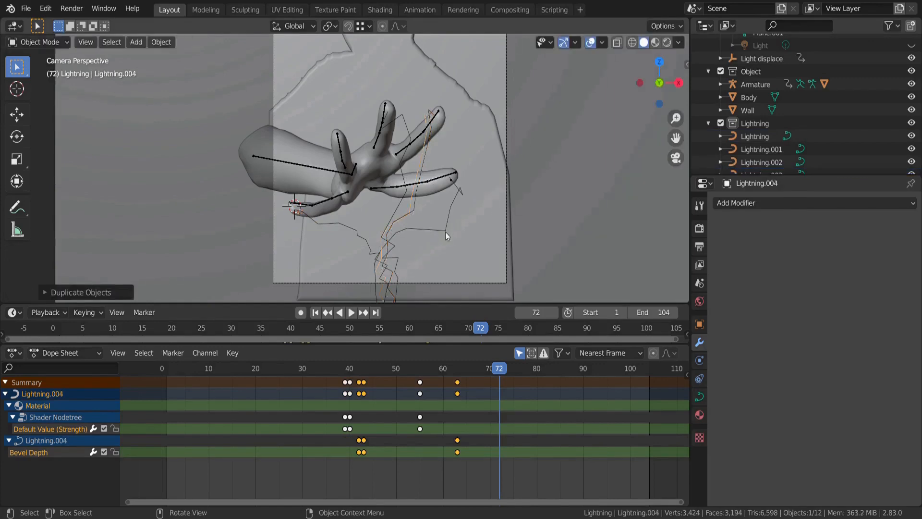
- Add a modifier to the duplicated lightning curve and apply it
{"action": "left_click", "coordinate": [815, 202]}
{"action": "left_click", "coordinate": [807, 340]}
{"action": "left_click", "coordinate": [746, 241]}
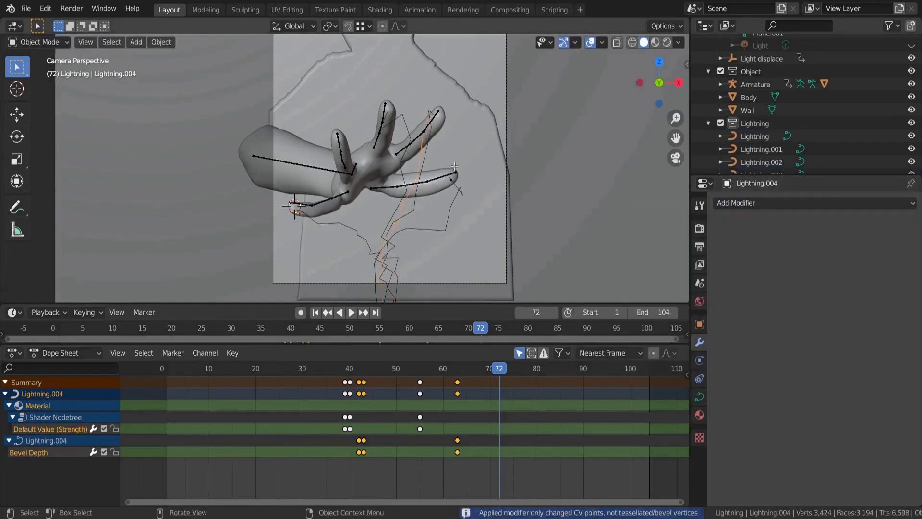
- Move the duplicated curve's end point to the ring fingertip and shift its Bevel Depth keyframes to frames 43, 44 and 64
{"action": "key", "text": "Tab"}
{"action": "key", "text": "g"}
{"action": "left_click", "coordinate": [370, 152]}
{"action": "key", "text": "ctrl+KP_3"}
{"action": "key", "text": "KP_0"}
{"action": "left_click_drag", "start_coordinate": [358, 453], "coordinate": [361, 454]}
{"action": "key", "text": "Tab"}
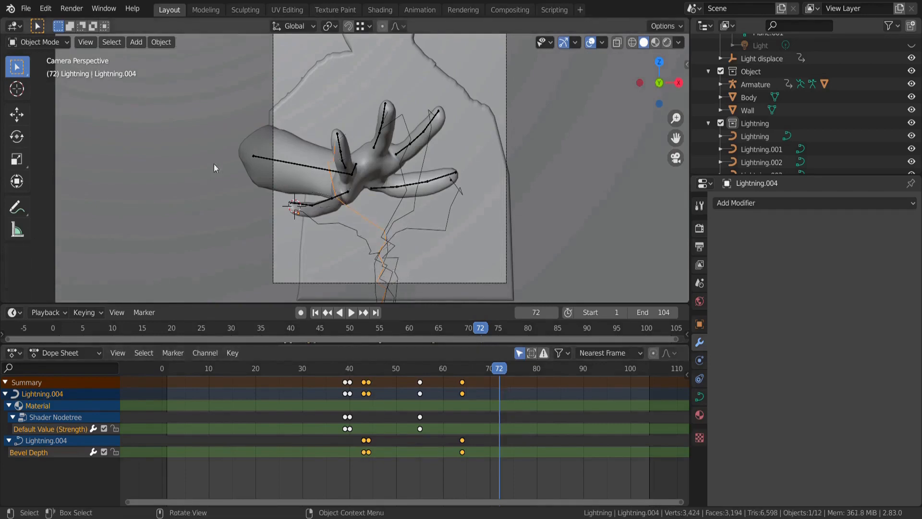
- Switch the viewport to rendered shading and play the animation from frame 30 to review the lightning and hand
{"action": "left_click", "coordinate": [35, 272]}
{"action": "left_click", "coordinate": [666, 42]}
{"action": "left_click", "coordinate": [297, 367]}
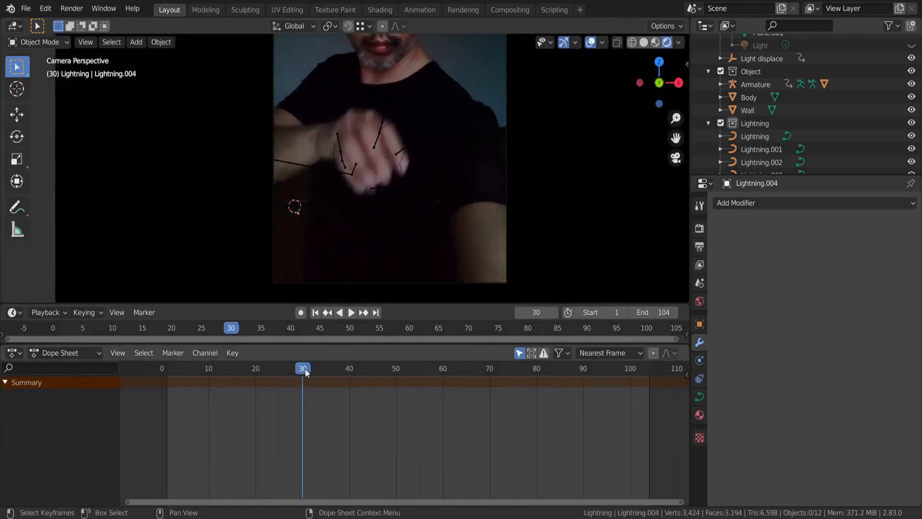
{"action": "key", "text": "space"}
{"action": "key", "text": "space"}
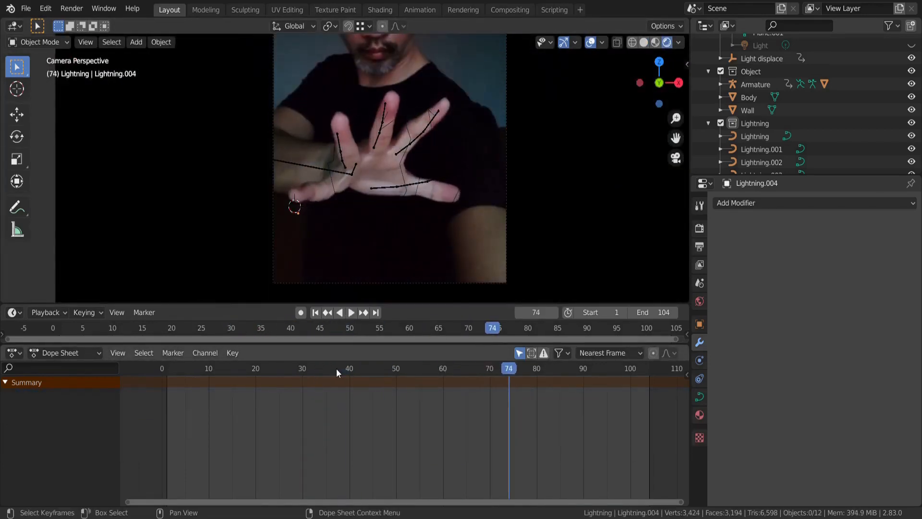
{"action": "key", "text": "Left"}
- Hide the Lightning collection and select the Armature with its hierarchy expanded
{"action": "scroll", "coordinate": [917, 100], "scroll_direction": "down", "scroll_amount": 2}
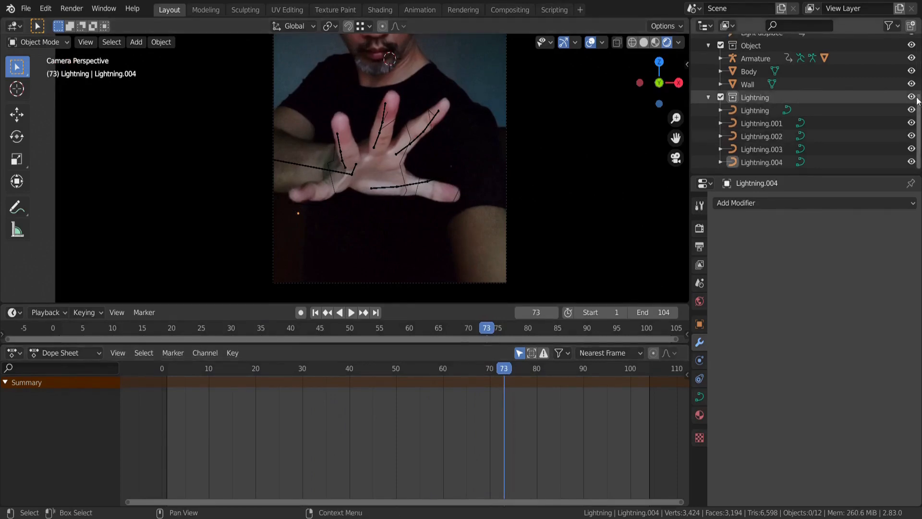
{"action": "left_click", "coordinate": [911, 97]}
{"action": "left_click", "coordinate": [720, 58]}
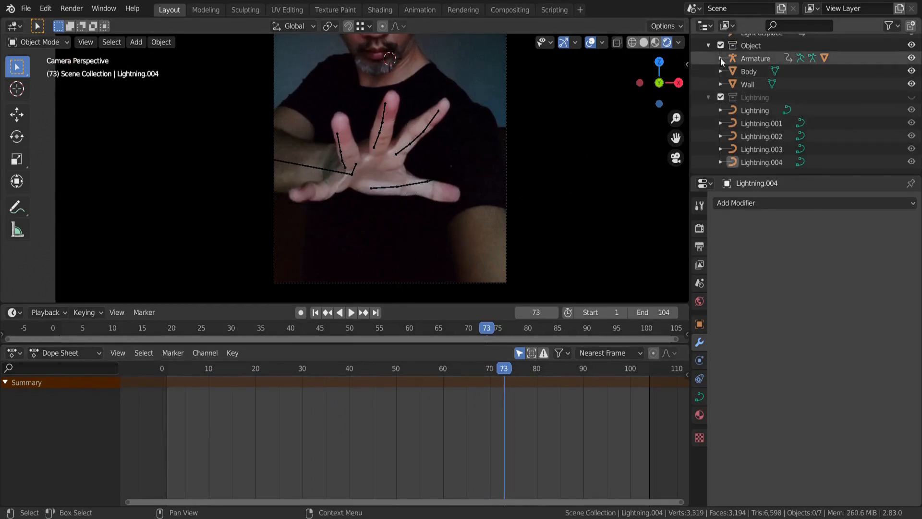
{"action": "left_click", "coordinate": [750, 60]}
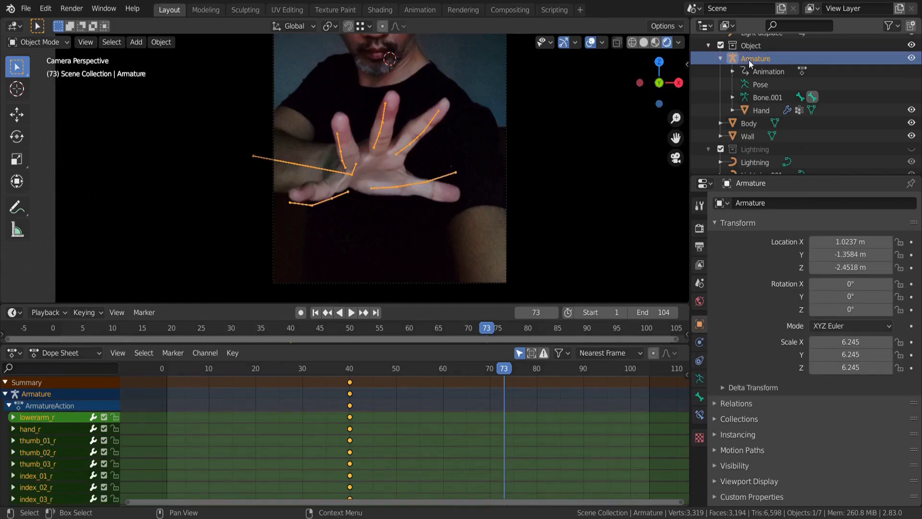
- Go to frame 40, where the hand opens, and put the armature in Pose Mode
{"action": "key", "text": "space"}
{"action": "left_click", "coordinate": [354, 370]}
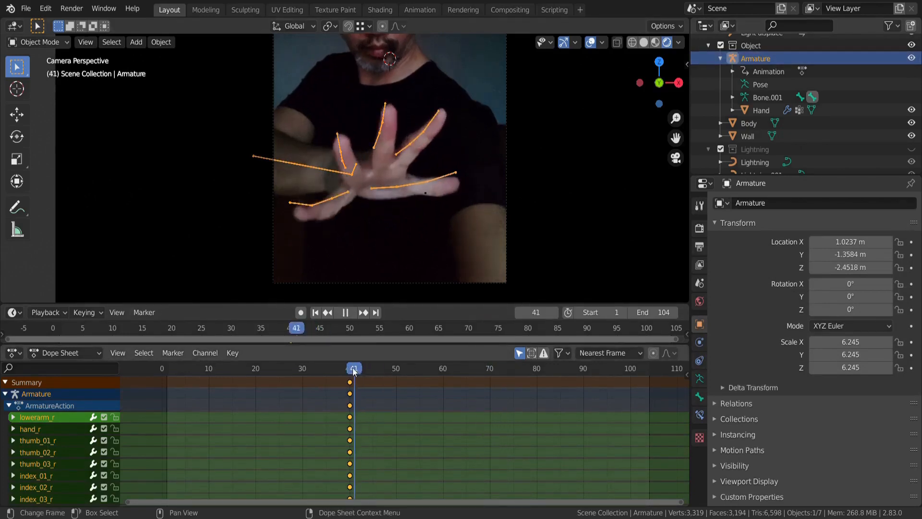
{"action": "left_click_drag", "start_coordinate": [351, 368], "coordinate": [350, 367]}
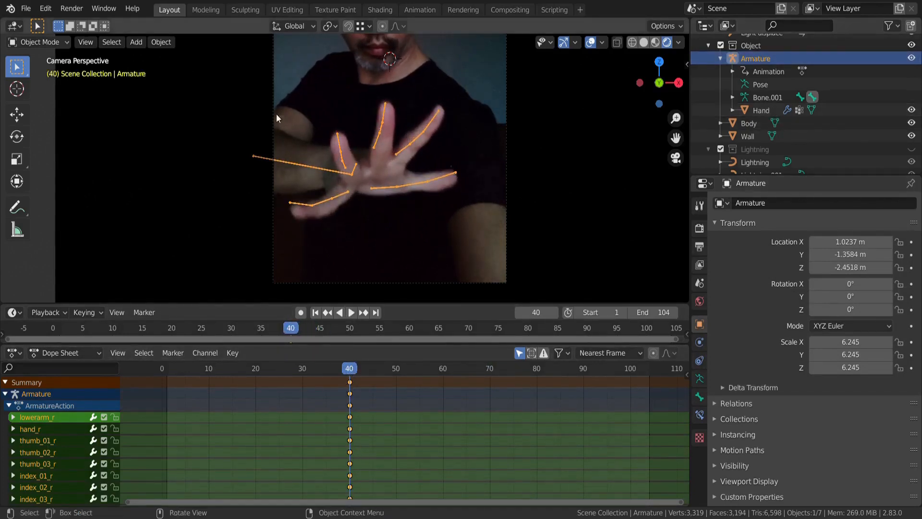
{"action": "left_click", "coordinate": [59, 42]}
{"action": "left_click", "coordinate": [53, 85]}
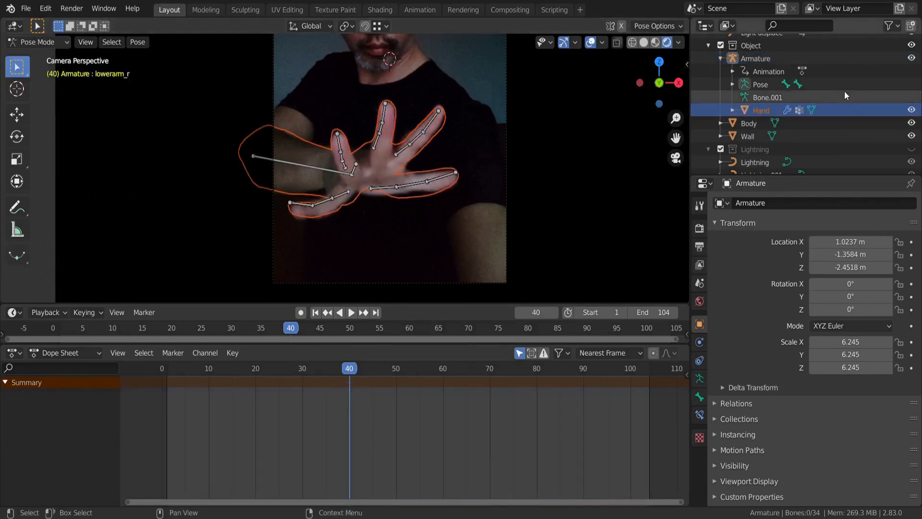
- Unhide the Light under Light control, select all hand bones and turn on Auto Keying
{"action": "scroll", "coordinate": [907, 121], "scroll_direction": "up", "scroll_amount": 5}
{"action": "left_click", "coordinate": [911, 119]}
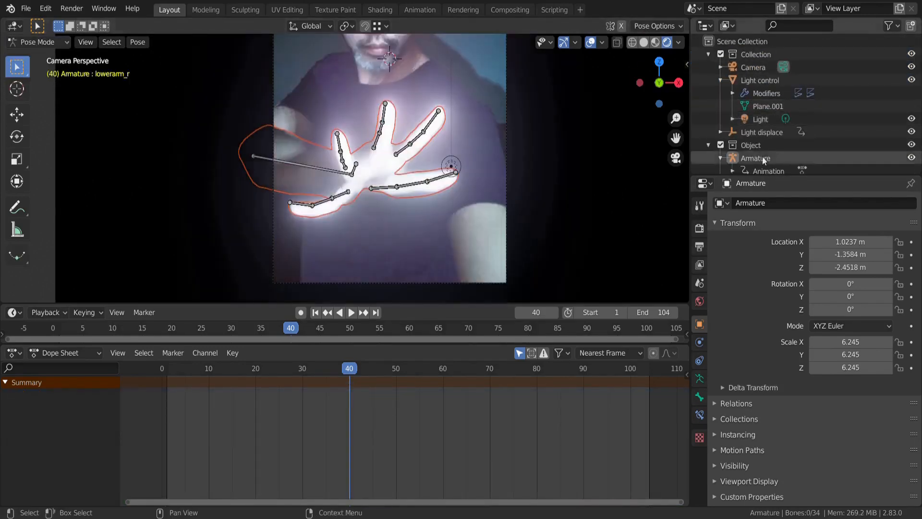
{"action": "scroll", "coordinate": [551, 201], "scroll_direction": "up", "scroll_amount": 1}
{"action": "scroll", "coordinate": [551, 201], "scroll_direction": "up", "scroll_amount": 2}
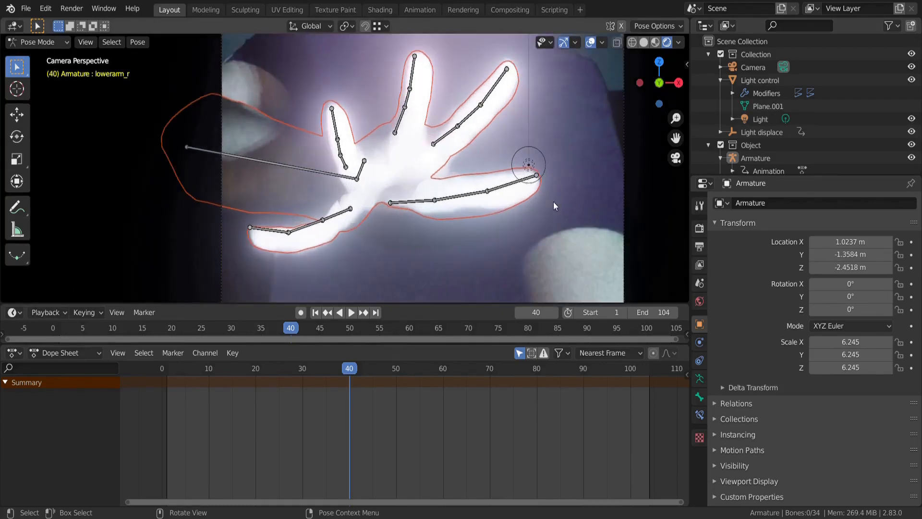
{"action": "middle_click_drag", "start_coordinate": [563, 202], "coordinate": [541, 215], "text": "shift"}
{"action": "key", "text": "a"}
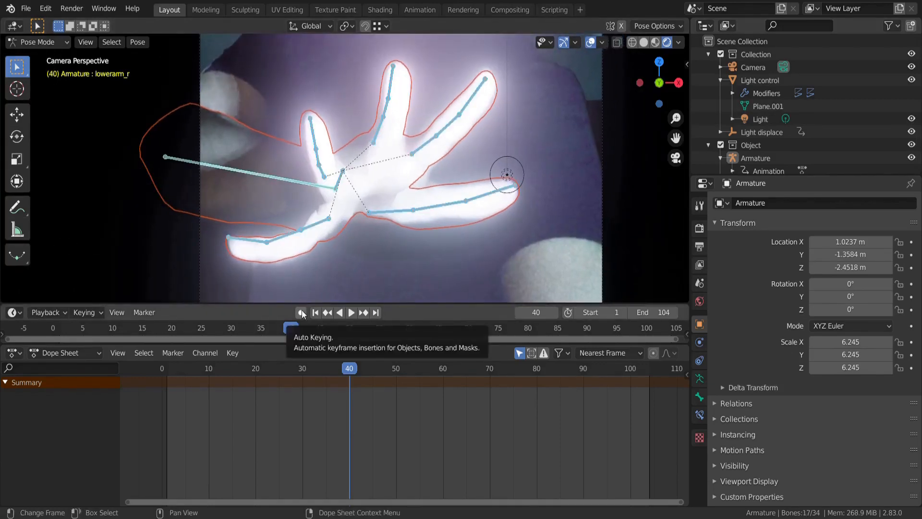
{"action": "left_click", "coordinate": [301, 312]}
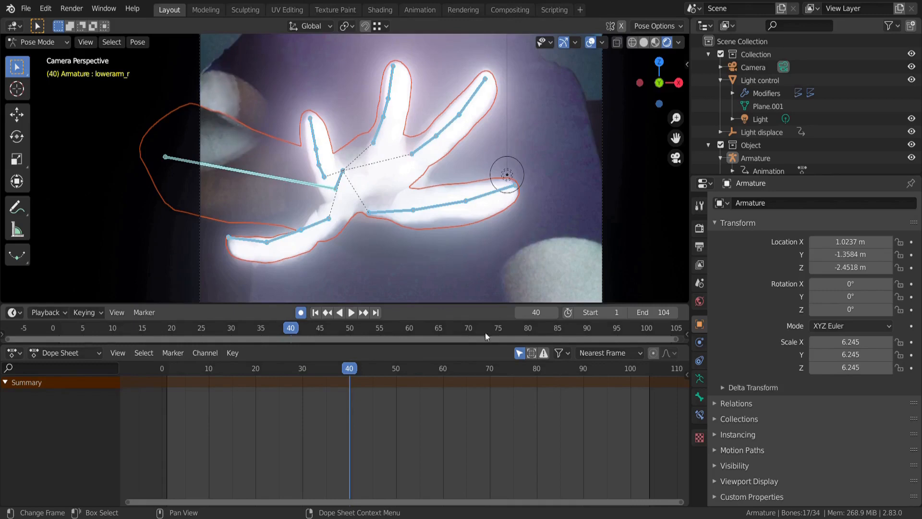
- At frame 41, rotate the lower arm bone and the thumb's base bone to match the hand in the footage
{"action": "left_click", "coordinate": [554, 312]}
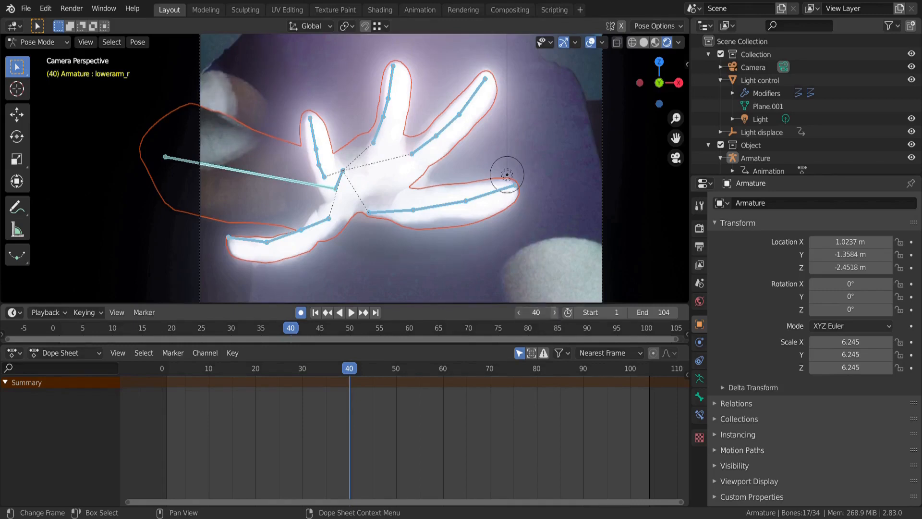
{"action": "left_click", "coordinate": [392, 211]}
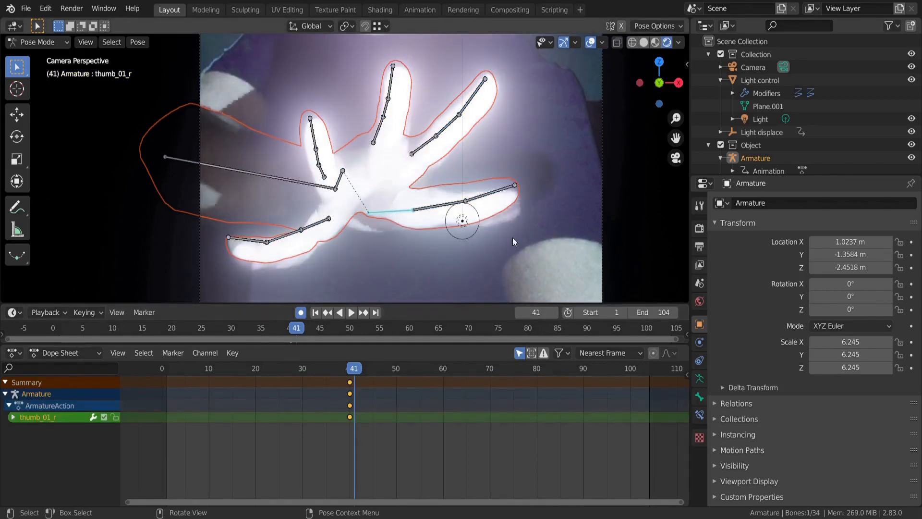
{"action": "left_click", "coordinate": [191, 160]}
{"action": "key", "text": "r"}
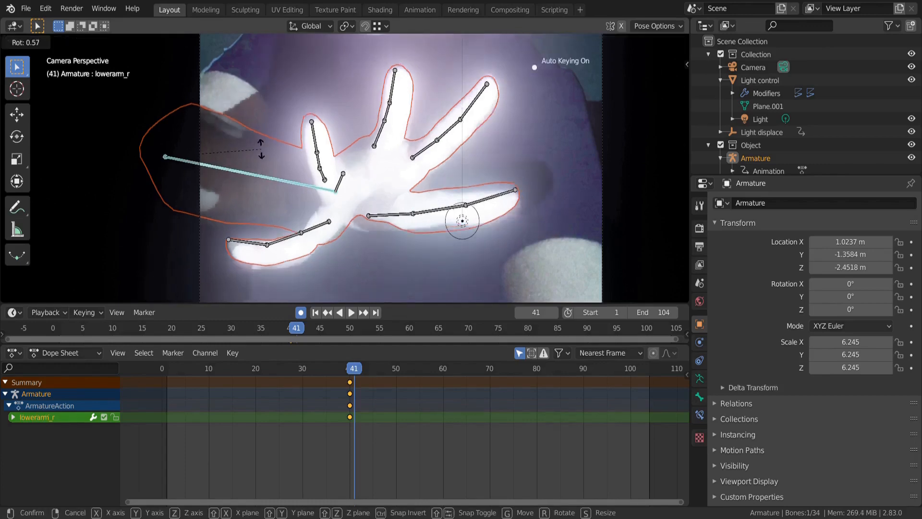
{"action": "left_click", "coordinate": [261, 149]}
{"action": "left_click", "coordinate": [385, 212]}
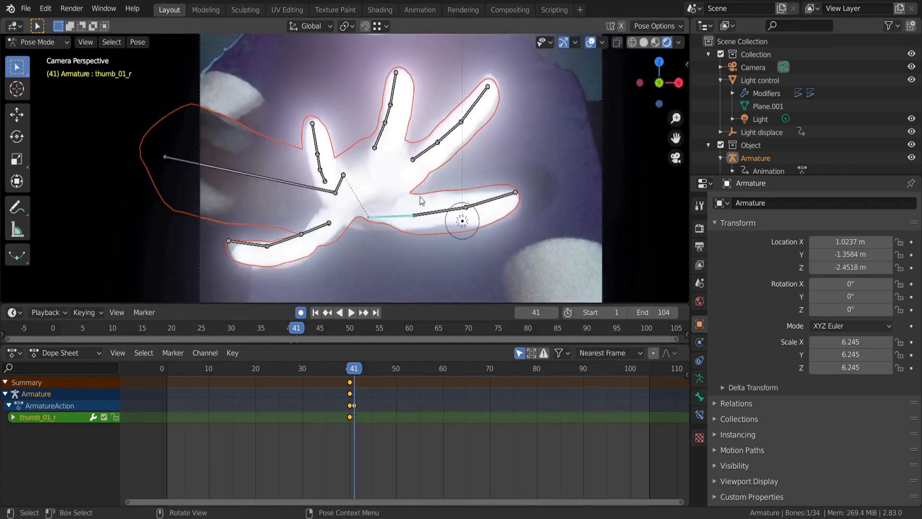
{"action": "key", "text": "r"}
{"action": "left_click", "coordinate": [550, 207]}
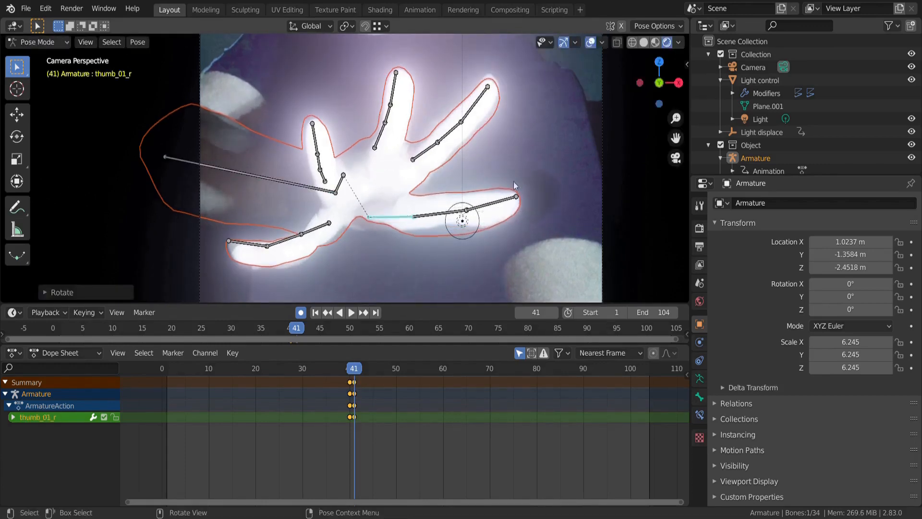
- At frame 41, move the base bones of the index, middle and ring fingers to follow the footage
{"action": "left_click", "coordinate": [431, 149]}
{"action": "key", "text": "r"}
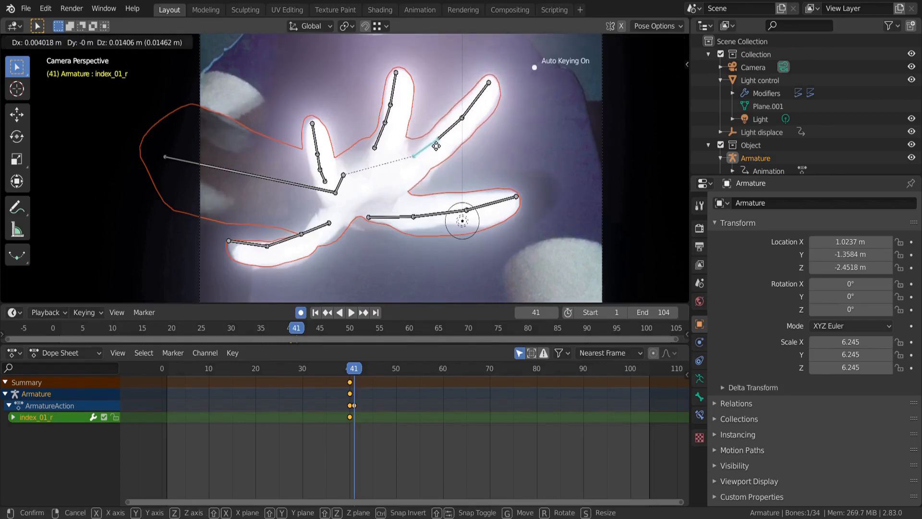
{"action": "left_click", "coordinate": [429, 143]}
{"action": "left_click", "coordinate": [376, 145]}
{"action": "key", "text": "g"}
{"action": "left_click", "coordinate": [356, 163]}
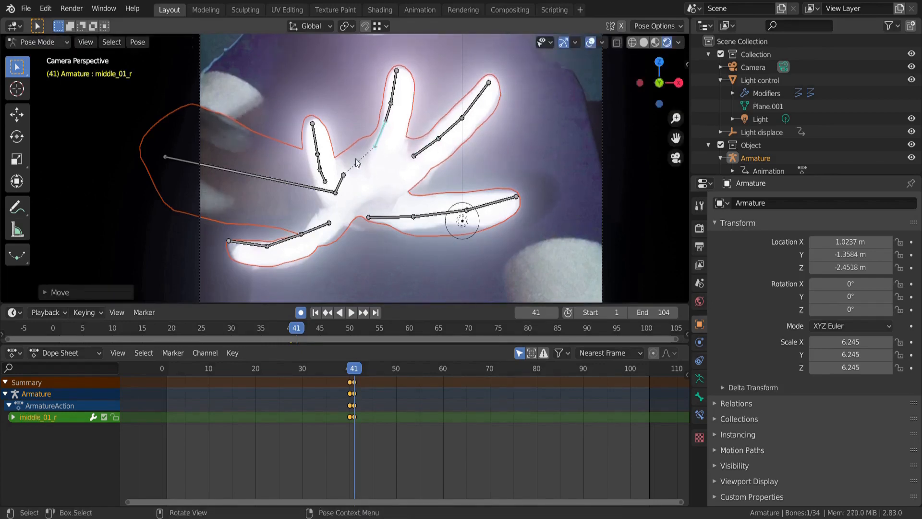
{"action": "left_click", "coordinate": [324, 179]}
{"action": "key", "text": "g"}
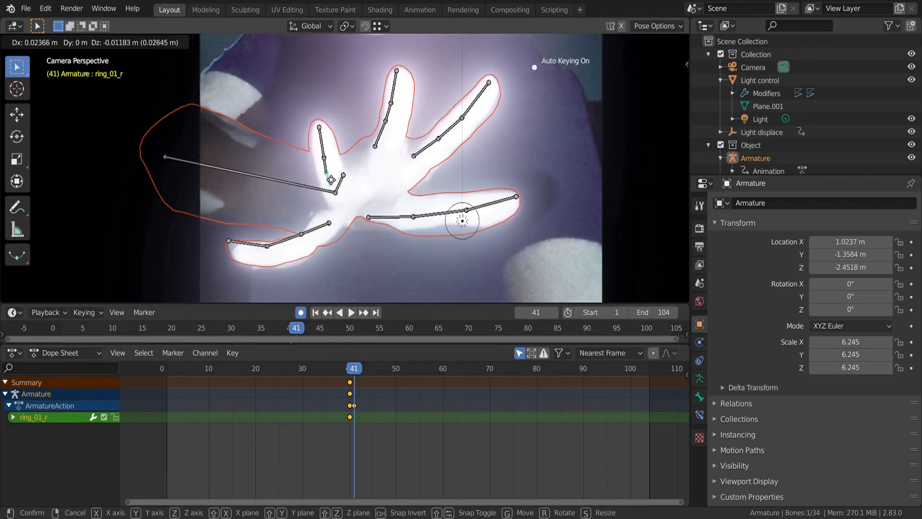
{"action": "left_click", "coordinate": [326, 178]}
- Rotate and move the pinky's base bone into place, then insert LocRotScale keyframes for all bones at frame 41
{"action": "left_click", "coordinate": [314, 230]}
{"action": "key", "text": "r"}
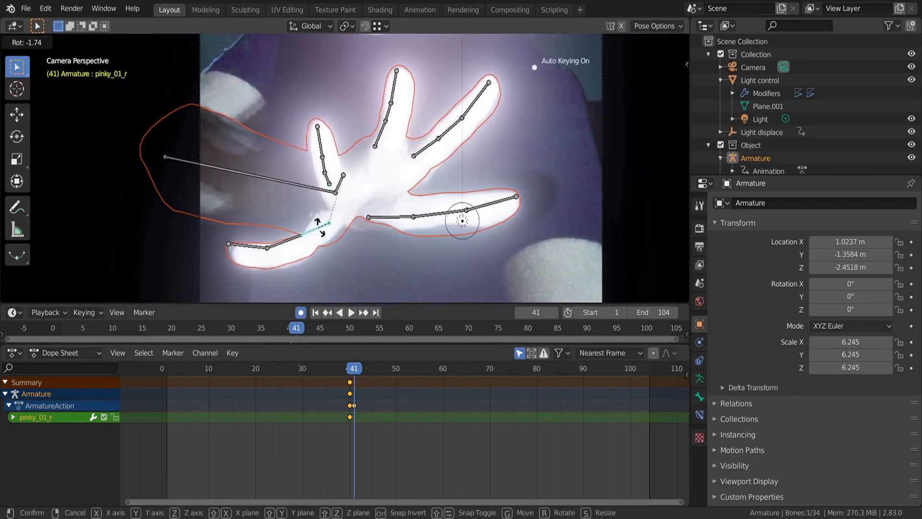
{"action": "left_click", "coordinate": [319, 225]}
{"action": "key", "text": "g"}
{"action": "left_click", "coordinate": [333, 228]}
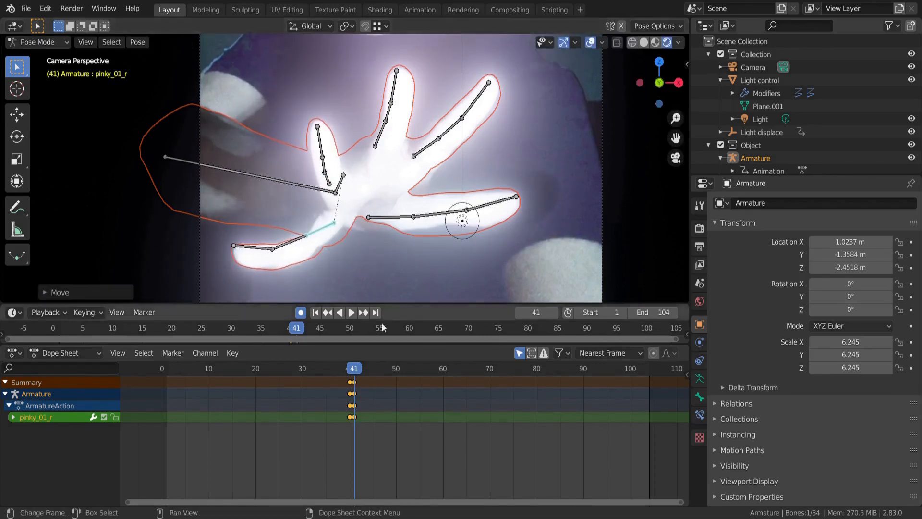
{"action": "key", "text": "a"}
{"action": "key", "text": "i"}
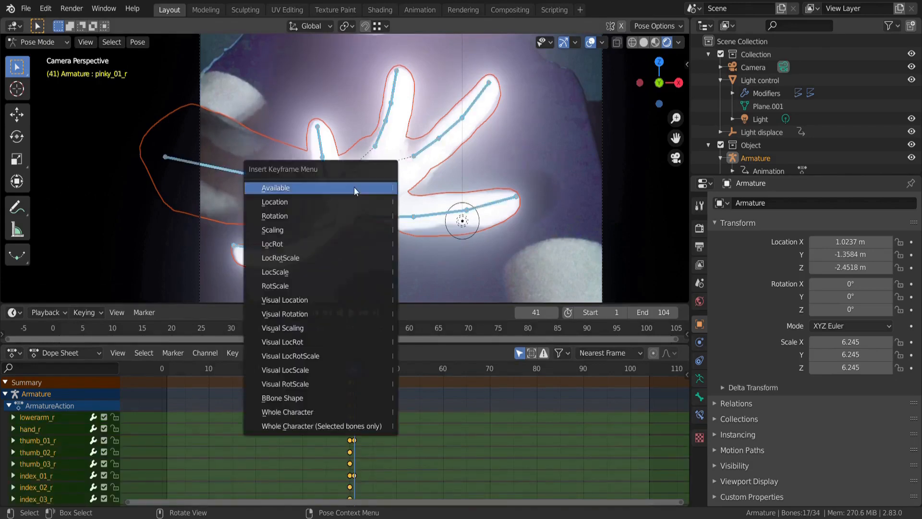
{"action": "left_click", "coordinate": [346, 259]}
- At frame 42, rotate and move the thumb's base bone to align the thumb with the footage
{"action": "left_click", "coordinate": [554, 312]}
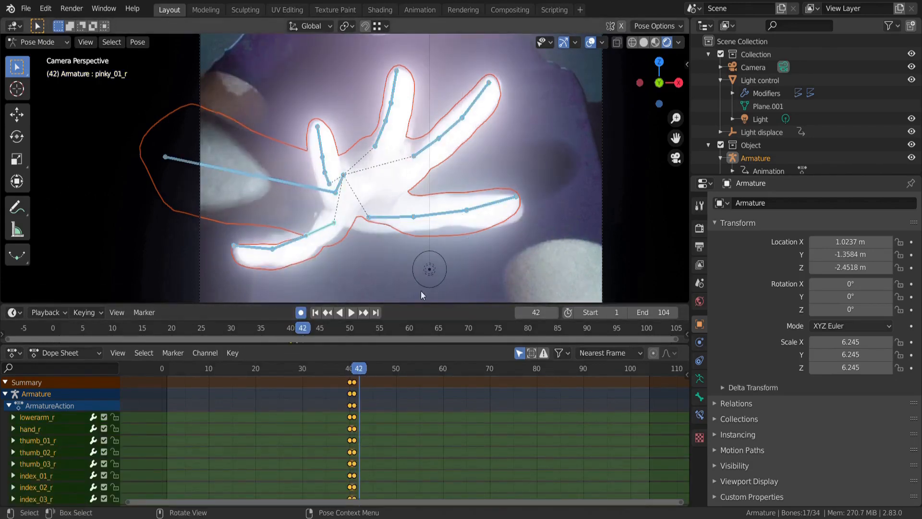
{"action": "left_click", "coordinate": [387, 216]}
{"action": "key", "text": "r"}
{"action": "right_click", "coordinate": [538, 218]}
{"action": "key", "text": "r"}
{"action": "left_click", "coordinate": [539, 219]}
{"action": "key", "text": "g"}
{"action": "left_click", "coordinate": [541, 219]}
- At frame 42, realign the index finger's base bone by rotating and moving it, and shift the middle and ring base bones
{"action": "left_click", "coordinate": [426, 147]}
{"action": "key", "text": "r"}
{"action": "left_click", "coordinate": [506, 149]}
{"action": "key", "text": "g"}
{"action": "left_click", "coordinate": [511, 146]}
{"action": "left_click", "coordinate": [388, 139]}
{"action": "key", "text": "g"}
{"action": "left_click", "coordinate": [391, 142]}
{"action": "left_click", "coordinate": [331, 178]}
{"action": "key", "text": "g"}
- Adjust the pinky's base bone, keyframe all bones at frame 42 and advance to frame 43
{"action": "left_click", "coordinate": [321, 234]}
{"action": "key", "text": "r"}
{"action": "left_click", "coordinate": [354, 231]}
{"action": "key", "text": "a"}
{"action": "right_click", "coordinate": [507, 175], "text": "shift"}
{"action": "key", "text": "Right"}
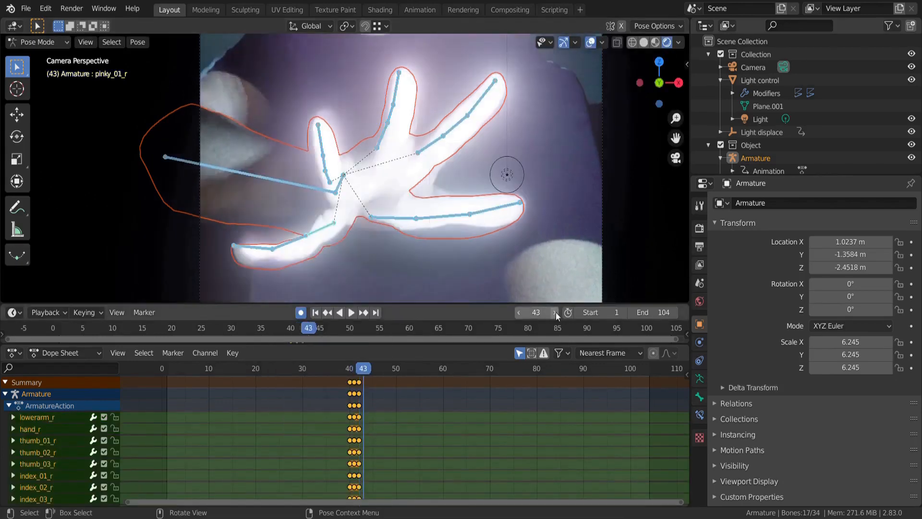
{"action": "left_click", "coordinate": [339, 185]}
{"action": "key", "text": "r"}
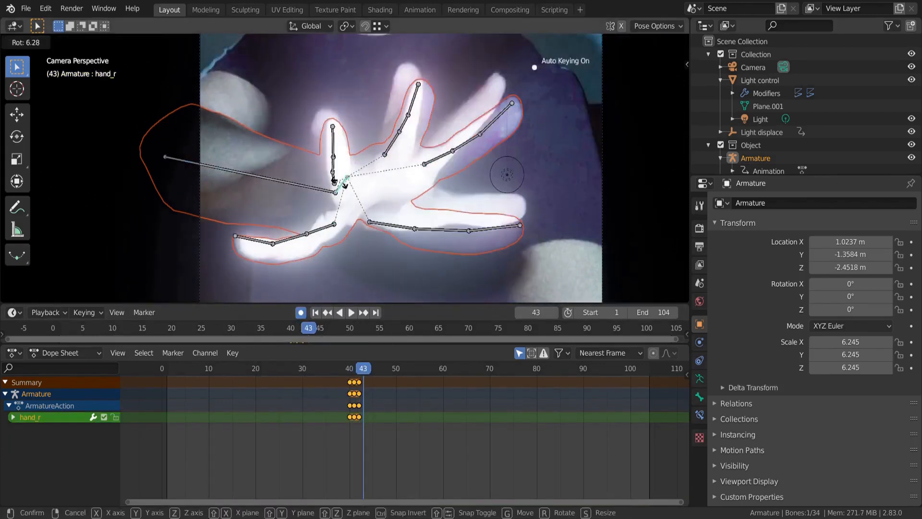
{"action": "key", "text": "Escape"}
- At frame 43, move the thumb's base bone, then move and rotate the index finger's base bone to match the footage
{"action": "left_click", "coordinate": [387, 218]}
{"action": "key", "text": "g"}
{"action": "left_click", "coordinate": [390, 217]}
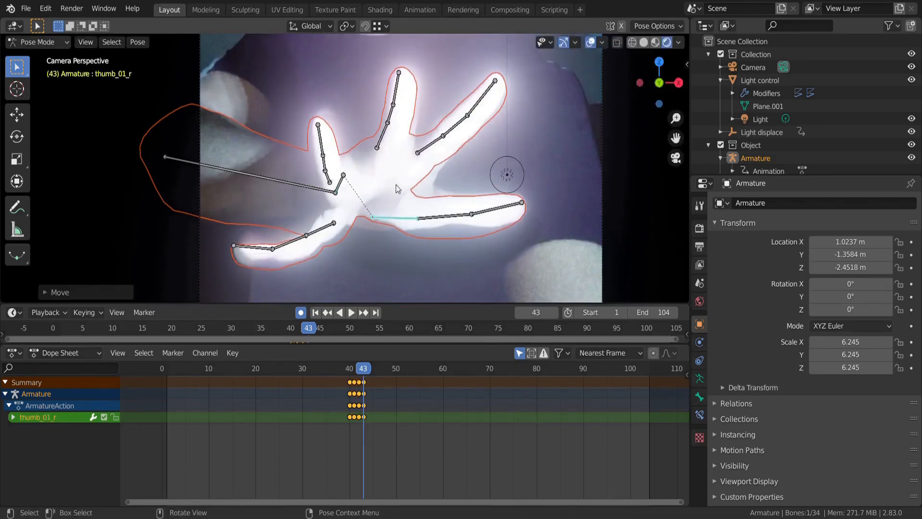
{"action": "left_click", "coordinate": [423, 149]}
{"action": "key", "text": "g"}
{"action": "left_click", "coordinate": [426, 153]}
{"action": "key", "text": "r"}
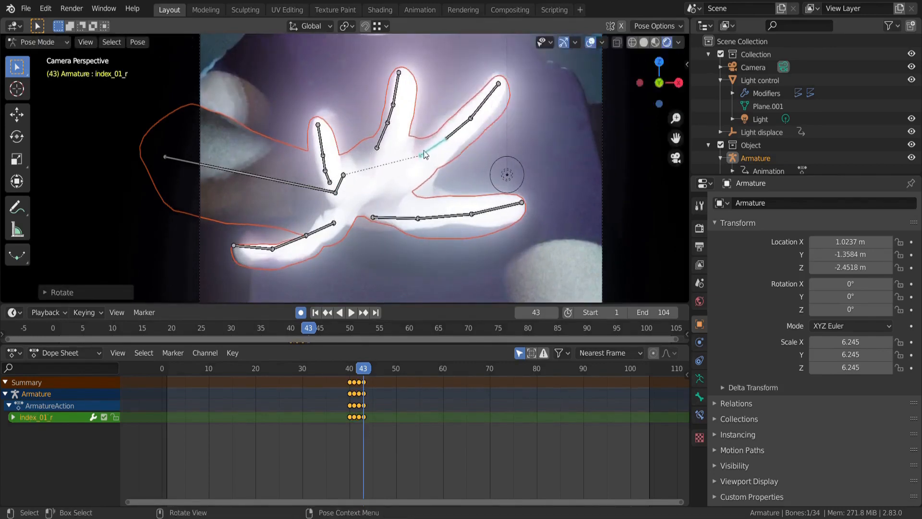
{"action": "left_click", "coordinate": [423, 146]}
- At frame 43, move and rotate the middle finger's base bone and move the ring finger's base bone into alignment
{"action": "left_click", "coordinate": [383, 138]}
{"action": "key", "text": "g"}
{"action": "left_click", "coordinate": [393, 141]}
{"action": "key", "text": "r"}
{"action": "left_click", "coordinate": [443, 61]}
{"action": "left_click", "coordinate": [332, 171]}
{"action": "key", "text": "g"}
{"action": "left_click", "coordinate": [364, 158]}
{"action": "key", "text": "g"}
{"action": "left_click", "coordinate": [364, 160]}
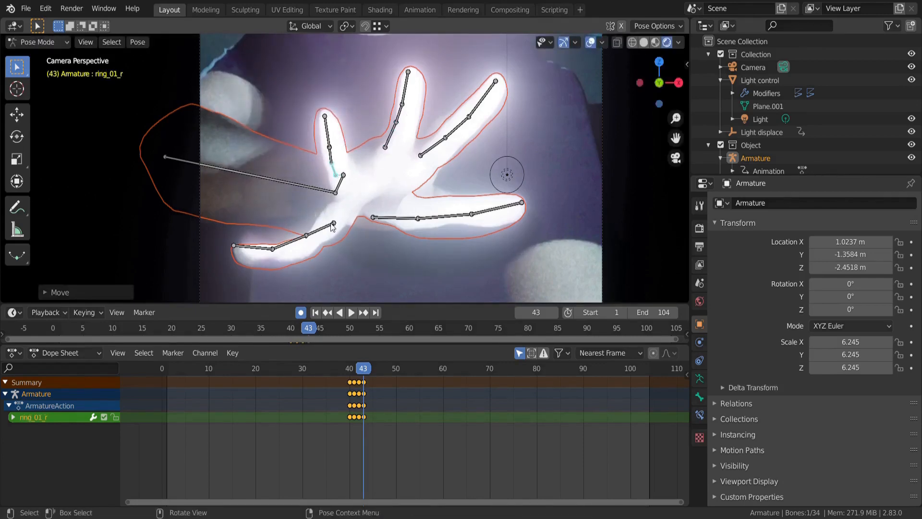
- Move the pinky's base bone slightly up and keyframe all bones at frame 43
{"action": "left_click", "coordinate": [331, 224]}
{"action": "key", "text": "g"}
{"action": "left_click", "coordinate": [354, 198]}
{"action": "key", "text": "a"}
{"action": "key", "text": "i"}
{"action": "left_click", "coordinate": [375, 246]}
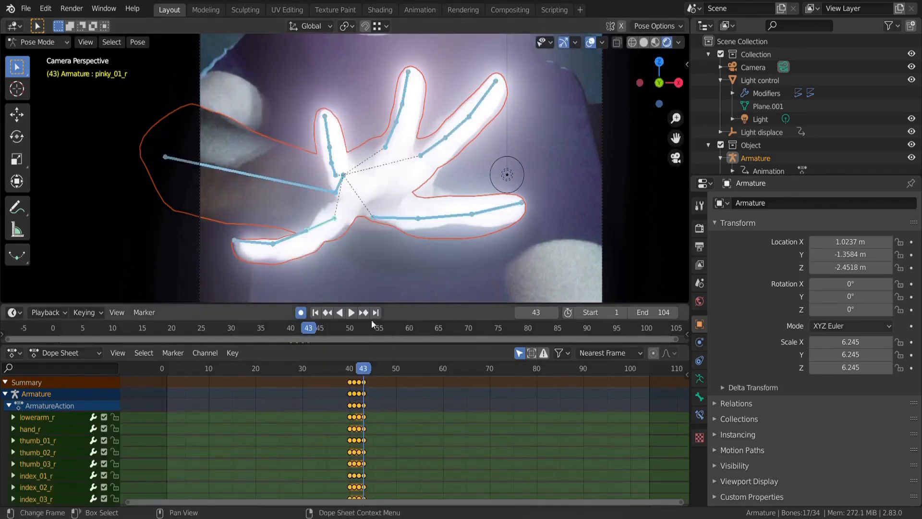
- At frame 44, move the thumb and index finger base bones to follow the hand in the footage
{"action": "left_click", "coordinate": [553, 311]}
{"action": "left_click", "coordinate": [400, 215]}
{"action": "key", "text": "g"}
{"action": "left_click", "coordinate": [411, 244]}
{"action": "left_click", "coordinate": [431, 152]}
{"action": "key", "text": "g"}
{"action": "left_click", "coordinate": [433, 147]}
- At frame 44, move the middle and ring finger base bones up to match the footage
{"action": "left_click", "coordinate": [393, 142]}
{"action": "key", "text": "g"}
{"action": "left_click", "coordinate": [395, 136]}
{"action": "left_click", "coordinate": [337, 171]}
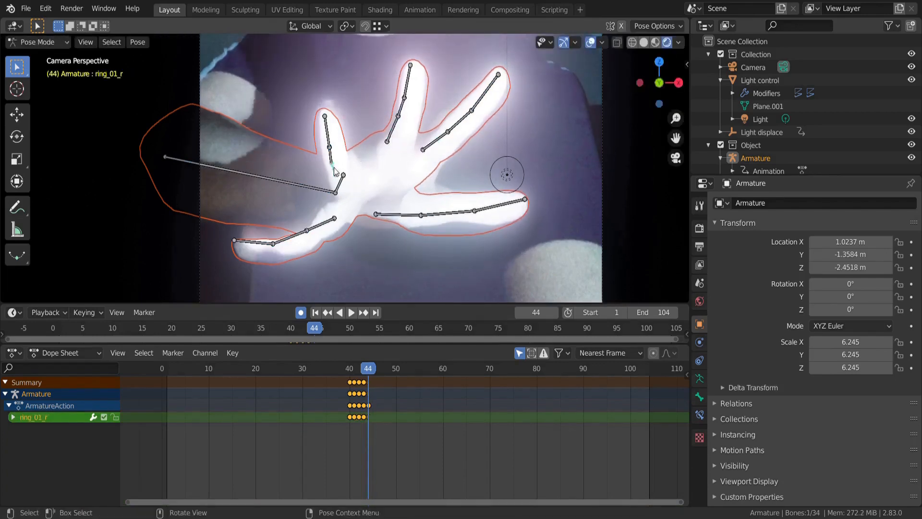
{"action": "key", "text": "g"}
{"action": "left_click", "coordinate": [342, 163]}
- Move the pinky's base bone onto the finger and keyframe all bones at frame 44
{"action": "left_click", "coordinate": [336, 219]}
{"action": "key", "text": "g"}
{"action": "left_click", "coordinate": [365, 199]}
{"action": "key", "text": "a"}
{"action": "key", "text": "i"}
{"action": "left_click", "coordinate": [386, 248]}
- Return to Object Mode and select the Body object with the whole figure in view
{"action": "key", "text": "ctrl+Tab"}
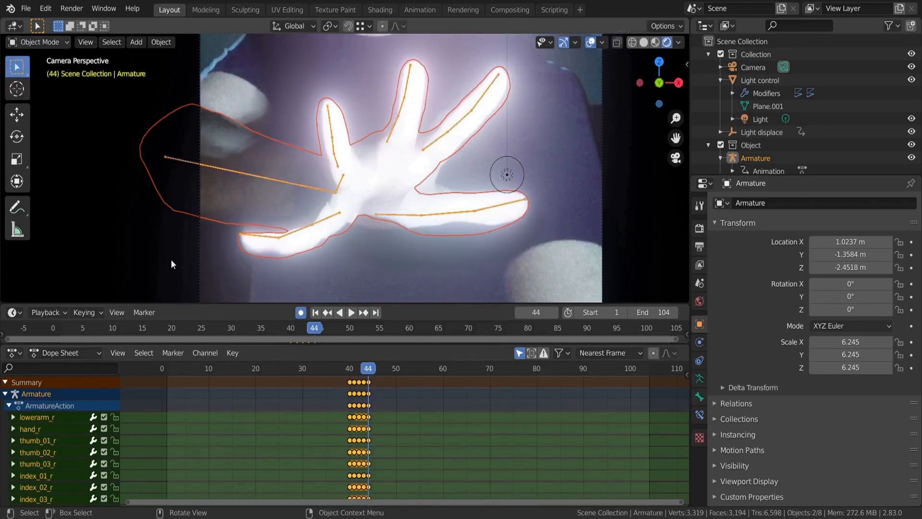
{"action": "left_click", "coordinate": [576, 179]}
{"action": "scroll", "coordinate": [578, 176], "scroll_direction": "down", "scroll_amount": 3}
{"action": "middle_click_drag", "start_coordinate": [578, 176], "coordinate": [498, 249], "text": "shift"}
{"action": "scroll", "coordinate": [555, 224], "scroll_direction": "down", "scroll_amount": 2}
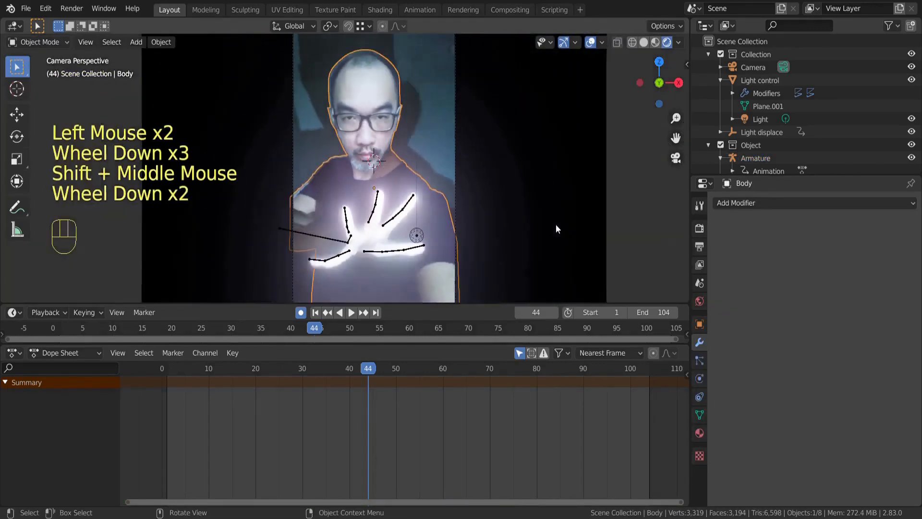
- Insert a LocRotScale keyframe for the Body object at frame 40
{"action": "scroll", "coordinate": [549, 194], "scroll_direction": "up", "scroll_amount": 6}
{"action": "scroll", "coordinate": [500, 241], "scroll_direction": "down", "scroll_amount": 1}
{"action": "scroll", "coordinate": [502, 233], "scroll_direction": "down", "scroll_amount": 2}
{"action": "scroll", "coordinate": [497, 249], "scroll_direction": "up", "scroll_amount": 1}
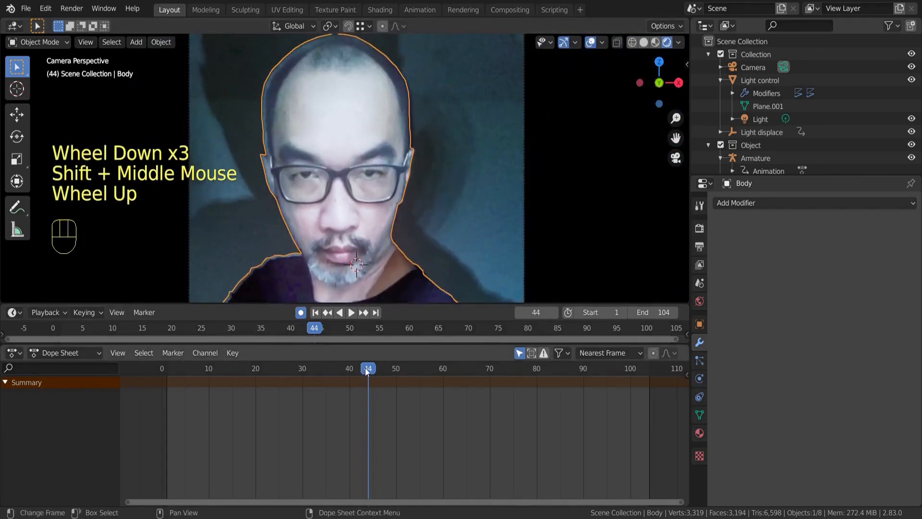
{"action": "left_click_drag", "start_coordinate": [371, 374], "coordinate": [349, 374]}
{"action": "key", "text": "i"}
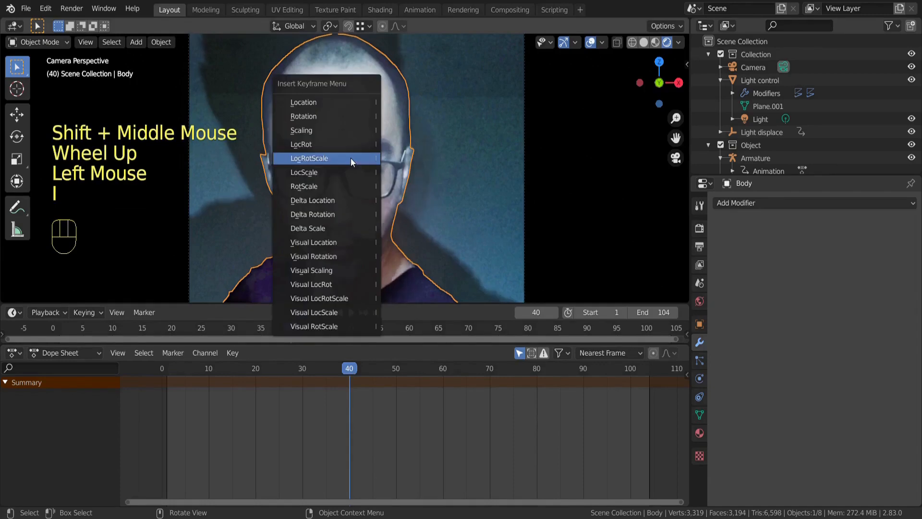
{"action": "left_click", "coordinate": [351, 157]}
- At frame 44, move the Body object slightly so its outline matches the head in the footage
{"action": "left_click_drag", "start_coordinate": [351, 369], "coordinate": [369, 369]}
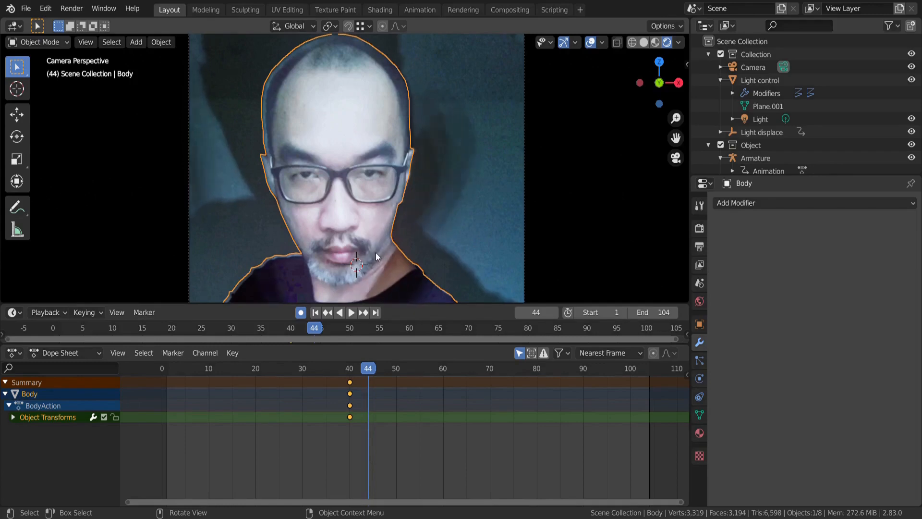
{"action": "key", "text": "g"}
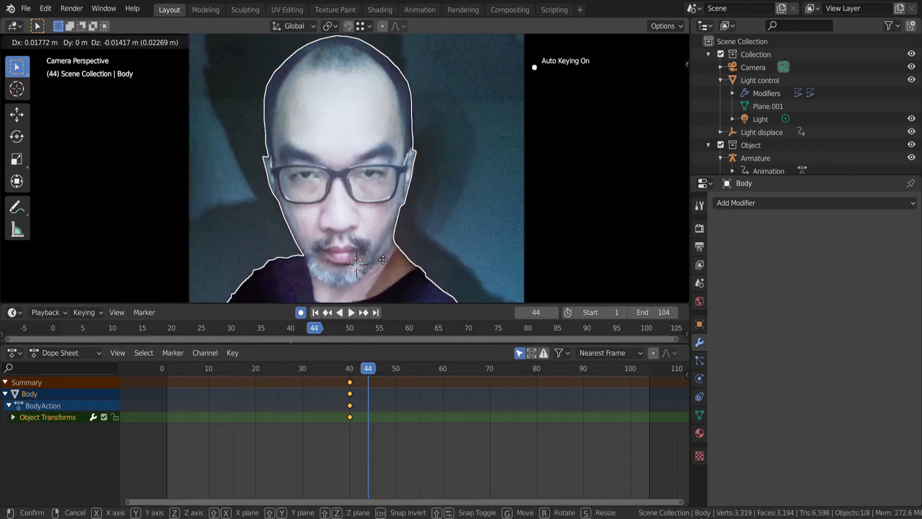
{"action": "left_click", "coordinate": [379, 259]}
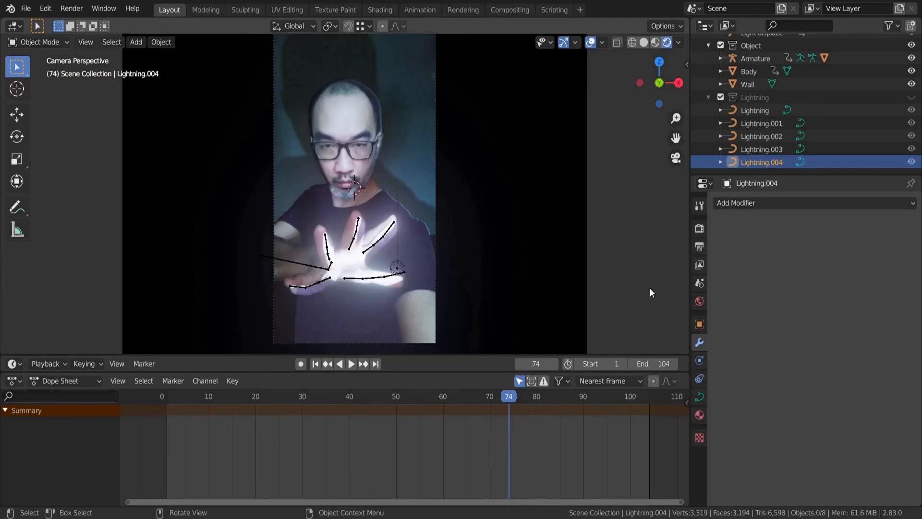
- Unhide the Lightning collection in solid shading, then at frame 45 duplicate Lightning.004 and shift the copy slightly sideways
{"action": "left_click", "coordinate": [911, 98]}
{"action": "left_click", "coordinate": [643, 43]}
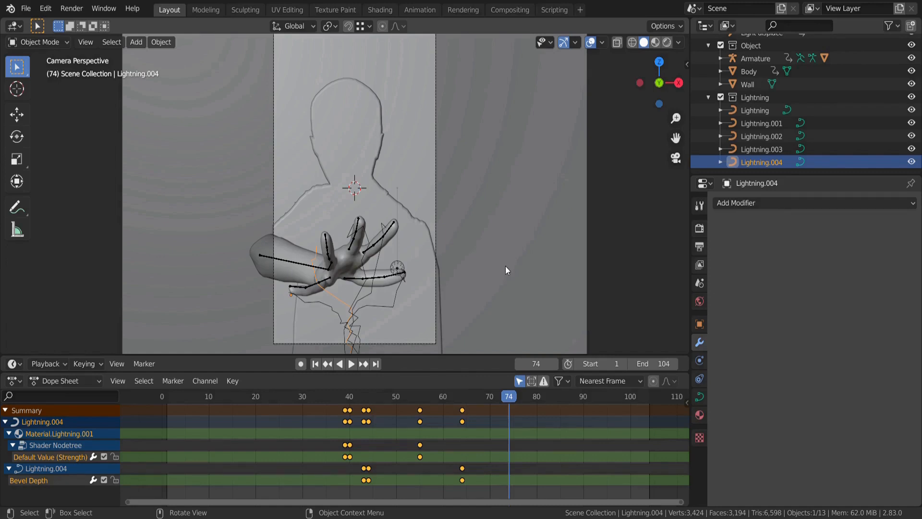
{"action": "key", "text": "space"}
{"action": "left_click", "coordinate": [421, 402]}
{"action": "left_click_drag", "start_coordinate": [422, 402], "coordinate": [377, 403]}
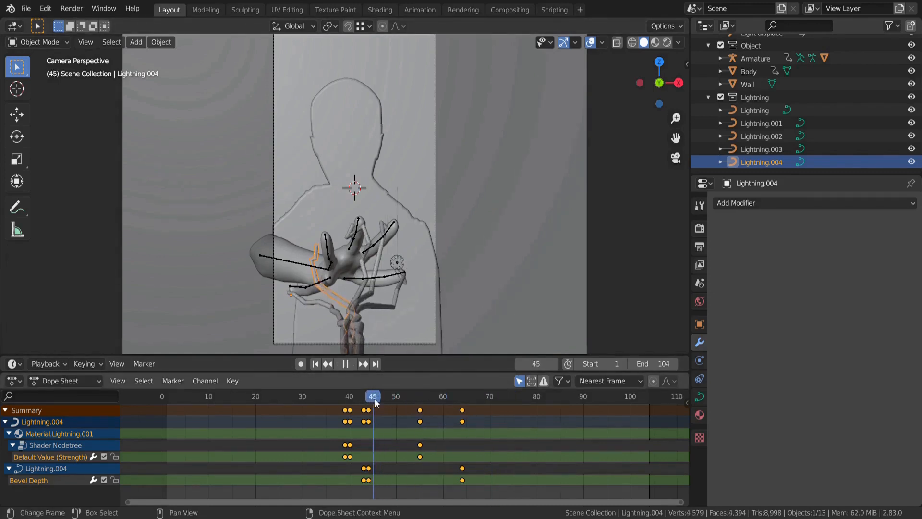
{"action": "key", "text": "space"}
{"action": "key", "text": "shift+d"}
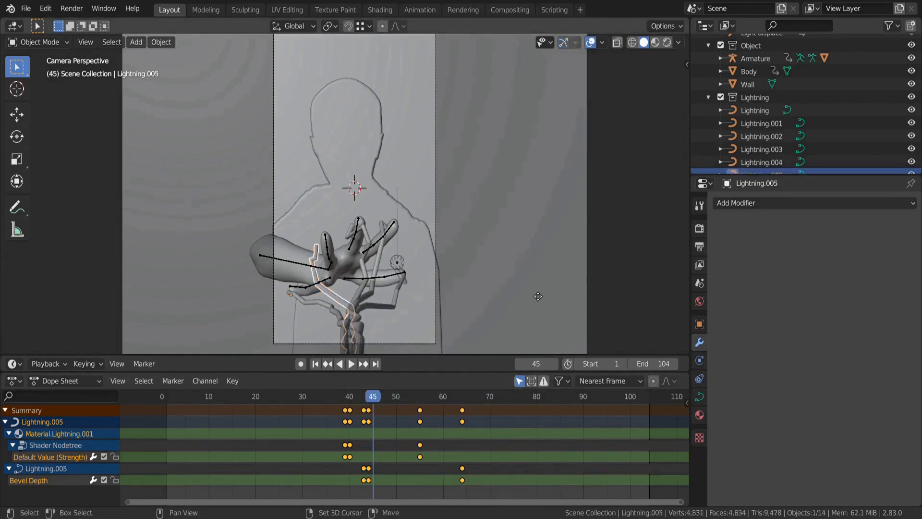
{"action": "left_click", "coordinate": [537, 288]}
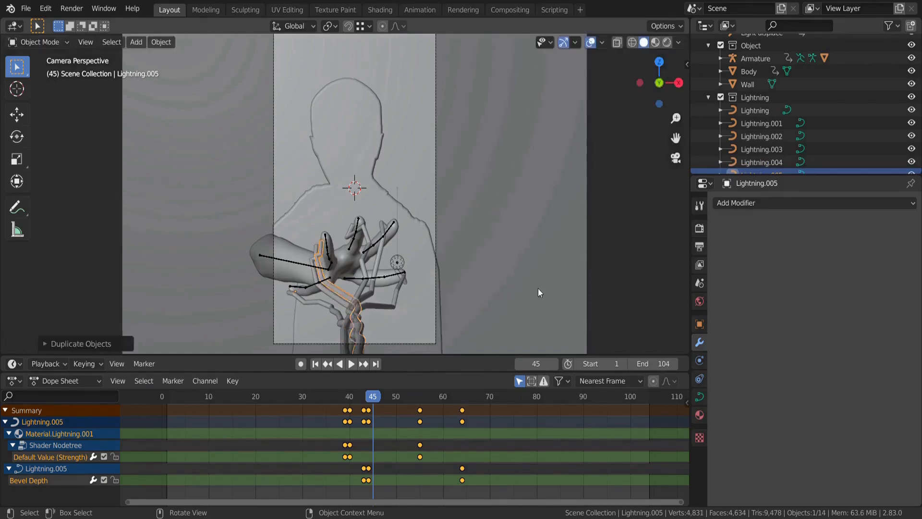
- Replace the duplicated lightning's shared material with a new one named Material.Lightning.003
{"action": "left_click", "coordinate": [699, 414]}
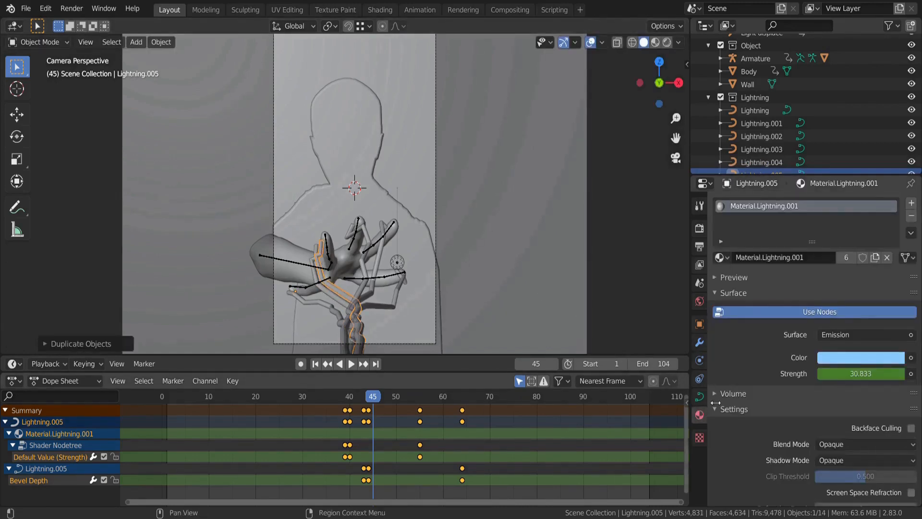
{"action": "left_click", "coordinate": [911, 217]}
{"action": "left_click", "coordinate": [912, 204]}
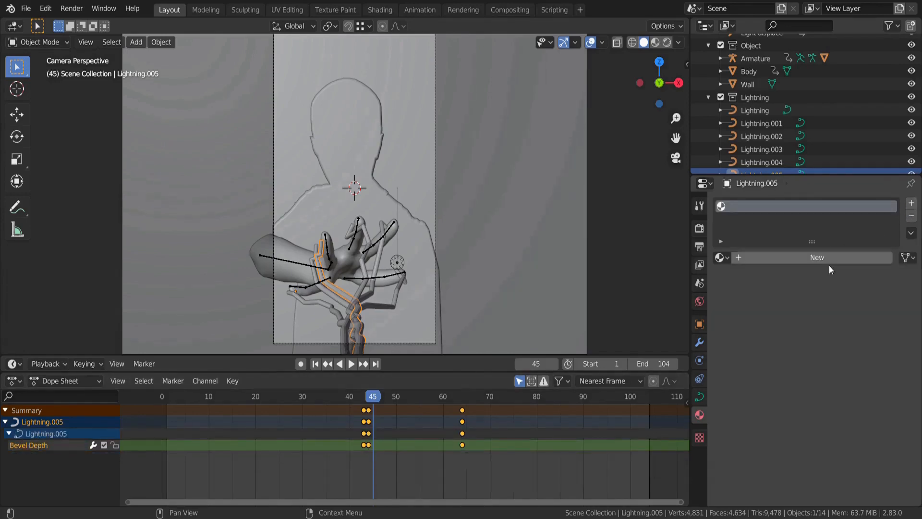
{"action": "left_click", "coordinate": [815, 257]}
{"action": "double_click", "coordinate": [803, 262]}
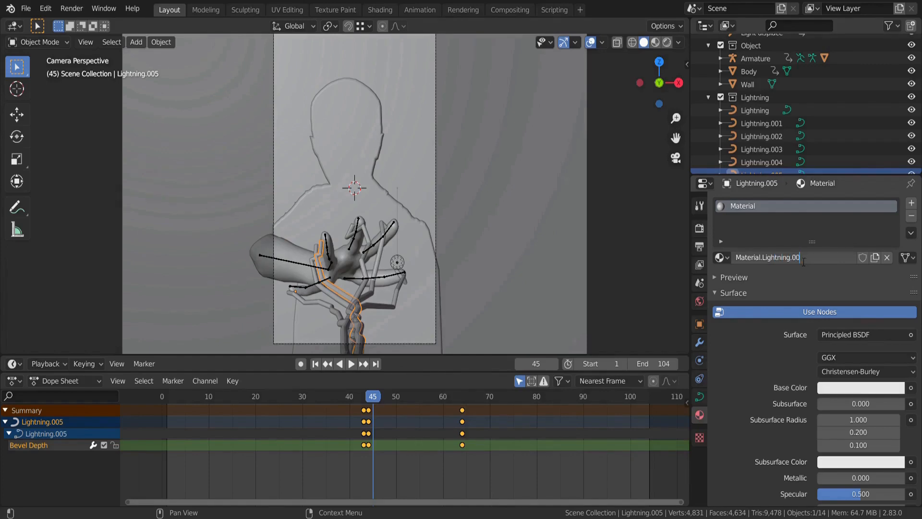
{"action": "key", "text": "Return"}
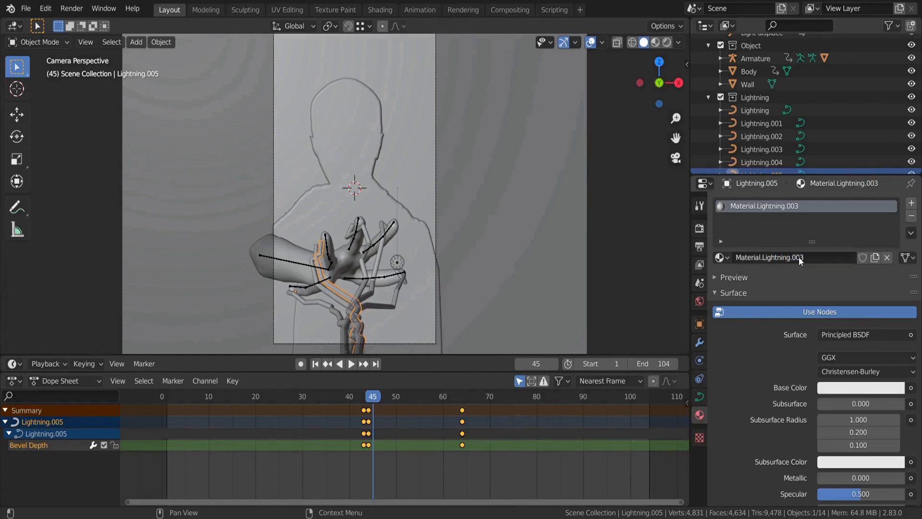
- Change the new material's surface to Emission with a light blue color, hue 0.564 and saturation 0.424
{"action": "left_click", "coordinate": [851, 334]}
{"action": "left_click", "coordinate": [764, 82]}
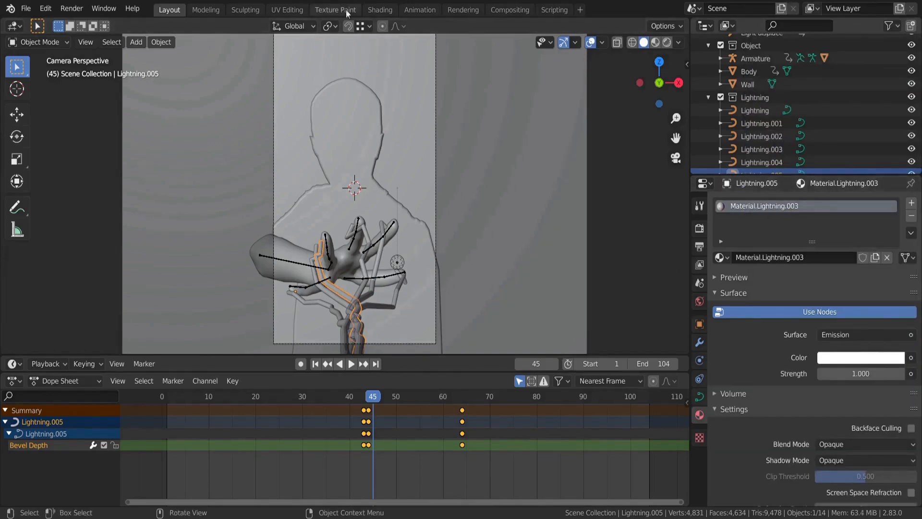
{"action": "left_click", "coordinate": [851, 360]}
{"action": "left_click_drag", "start_coordinate": [844, 210], "coordinate": [847, 199]}
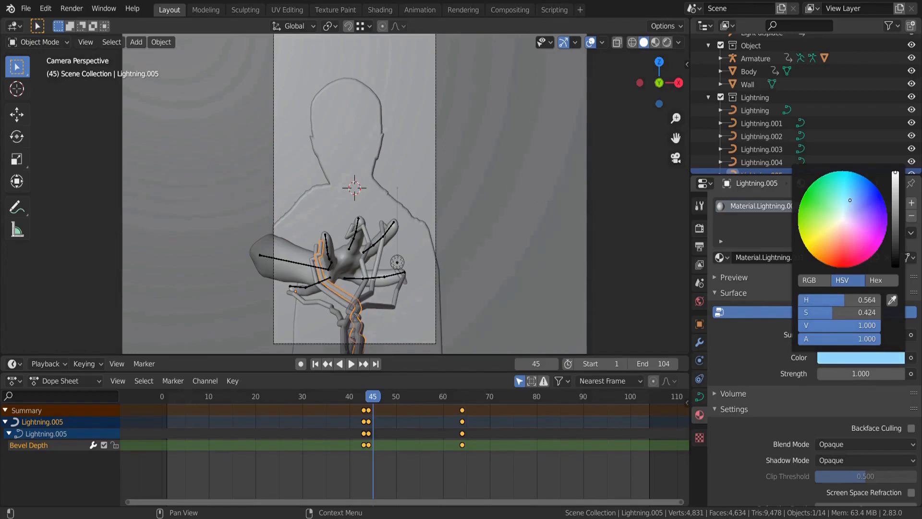
- Keyframe the material's emission strength at 50 on frame 45 and at 1 on frame 44
{"action": "left_click", "coordinate": [377, 11]}
{"action": "left_click_drag", "start_coordinate": [533, 387], "coordinate": [471, 370]}
{"action": "left_click_drag", "start_coordinate": [512, 384], "coordinate": [531, 386]}
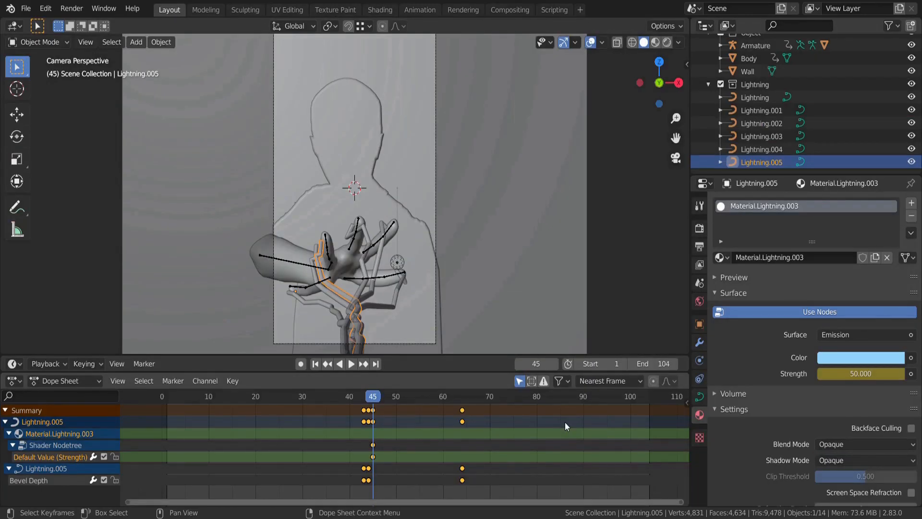
{"action": "left_click", "coordinate": [520, 364]}
{"action": "left_click", "coordinate": [860, 374]}
{"action": "type", "text": "1"}
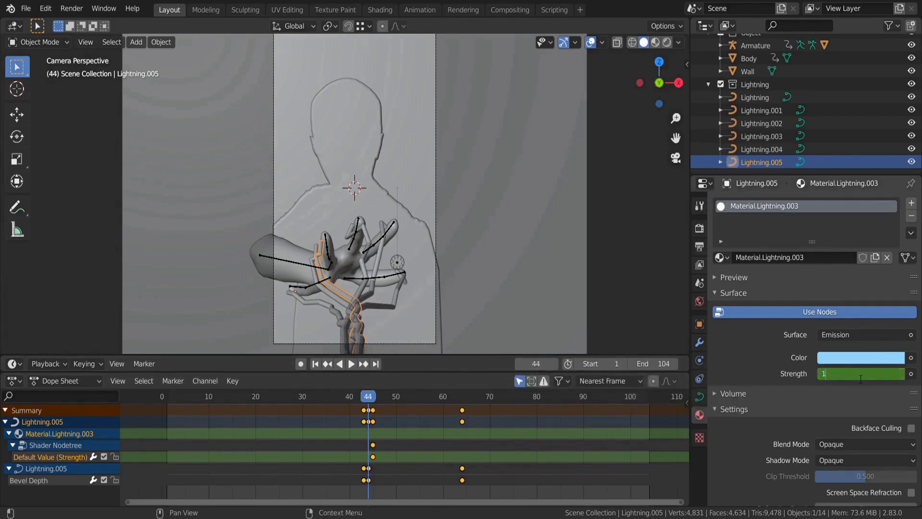
{"action": "key", "text": "Return"}
{"action": "key", "text": "i"}
- Keyframe the material's emission strength at 1 on frame 60
{"action": "key", "text": "space"}
{"action": "key", "text": "space"}
{"action": "left_click", "coordinate": [860, 374]}
{"action": "type", "text": "1"}
{"action": "key", "text": "Return"}
{"action": "key", "text": "i"}
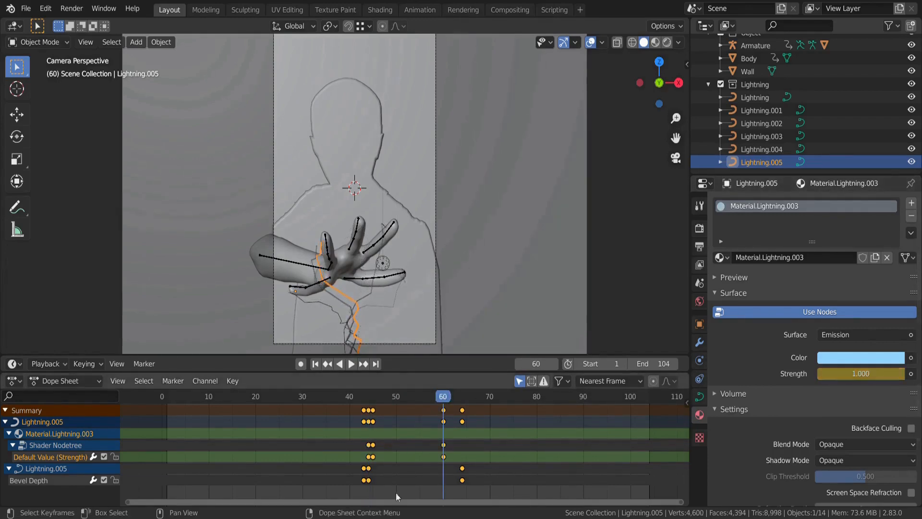
- Shift all Bevel Depth keyframes of the duplicated lightning one frame later
{"action": "double_click", "coordinate": [361, 480]}
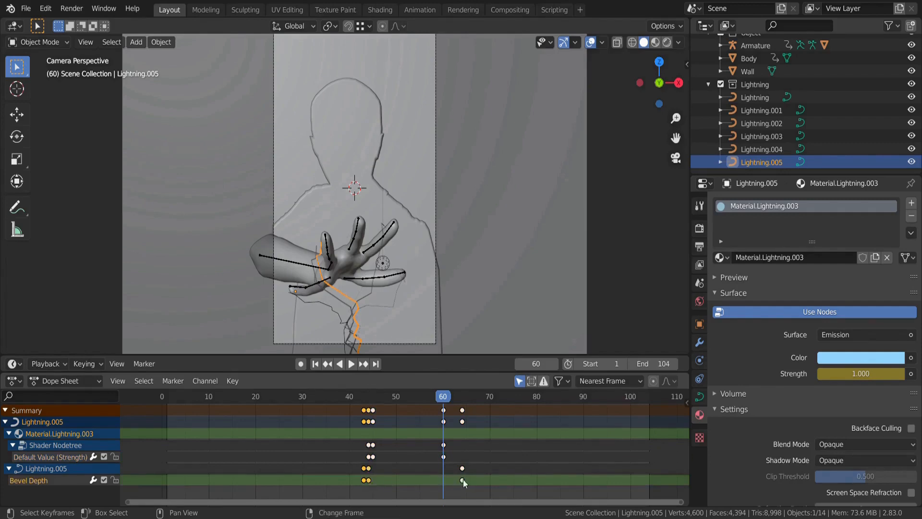
{"action": "left_click_drag", "start_coordinate": [364, 480], "coordinate": [368, 480]}
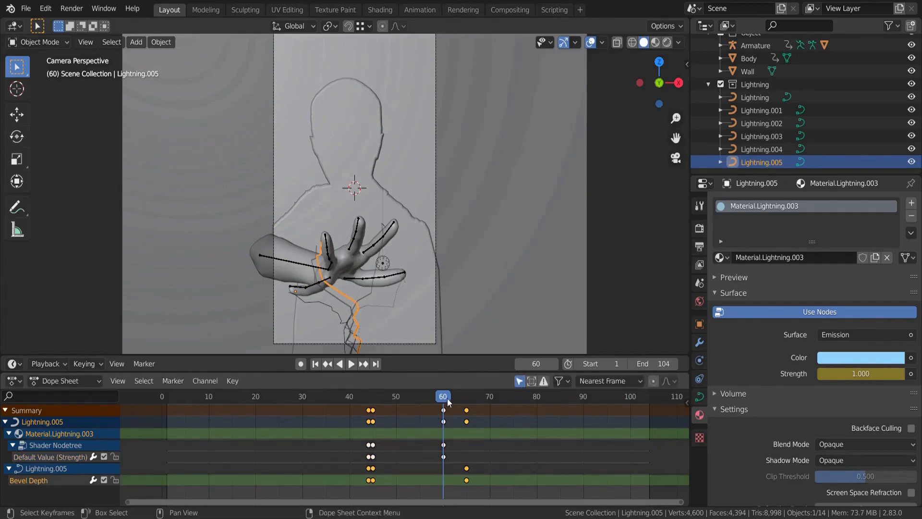
- Split the 3D viewport, turn one half into a Graph Editor, and frame the emission strength curve
{"action": "left_click_drag", "start_coordinate": [7, 22], "coordinate": [424, 102]}
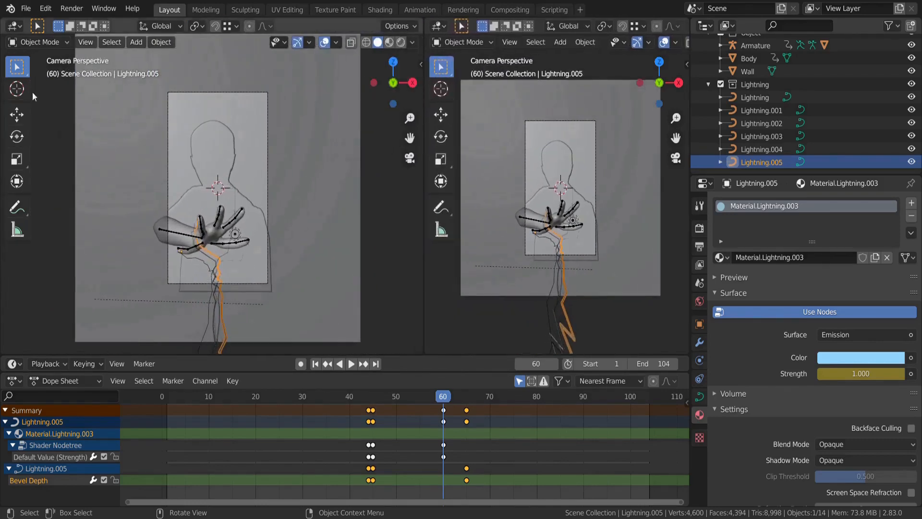
{"action": "left_click", "coordinate": [15, 26]}
{"action": "left_click", "coordinate": [165, 102]}
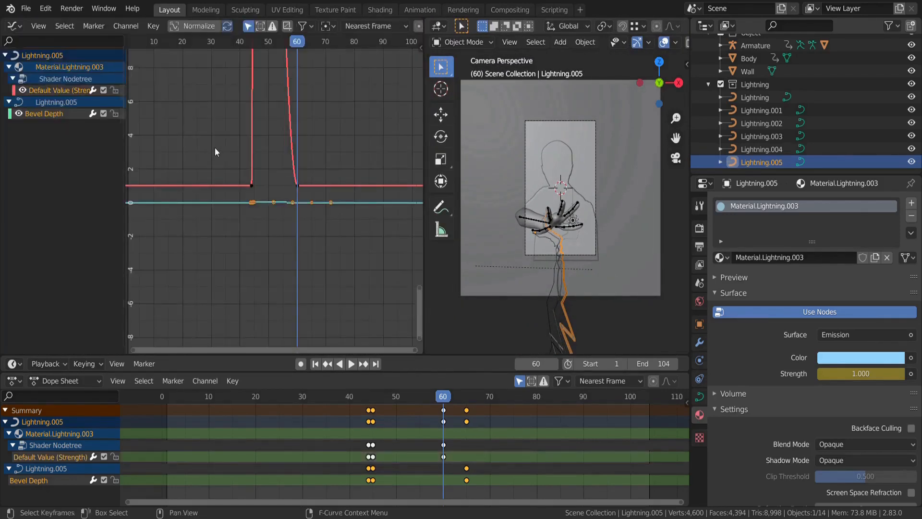
{"action": "left_click", "coordinate": [54, 90]}
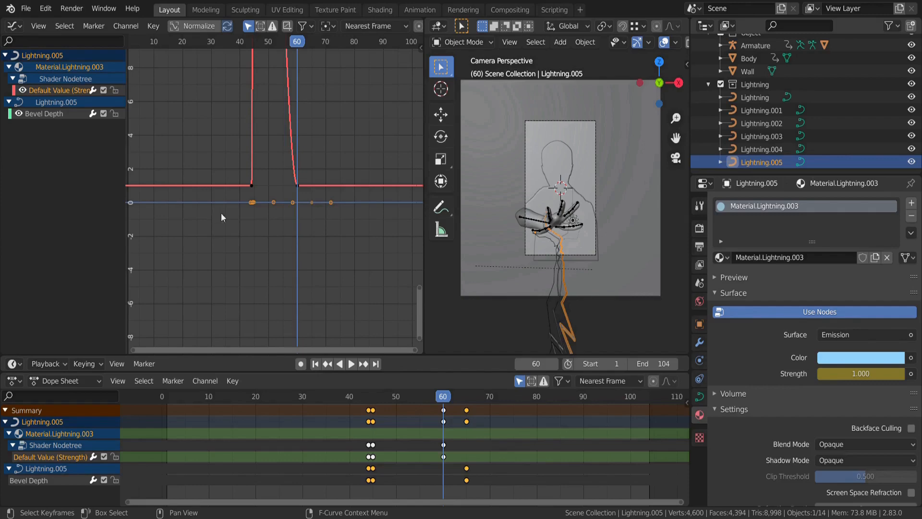
{"action": "key", "text": "Home"}
- Add a Noise modifier with strength 100 to the emission strength curve
{"action": "key", "text": "n"}
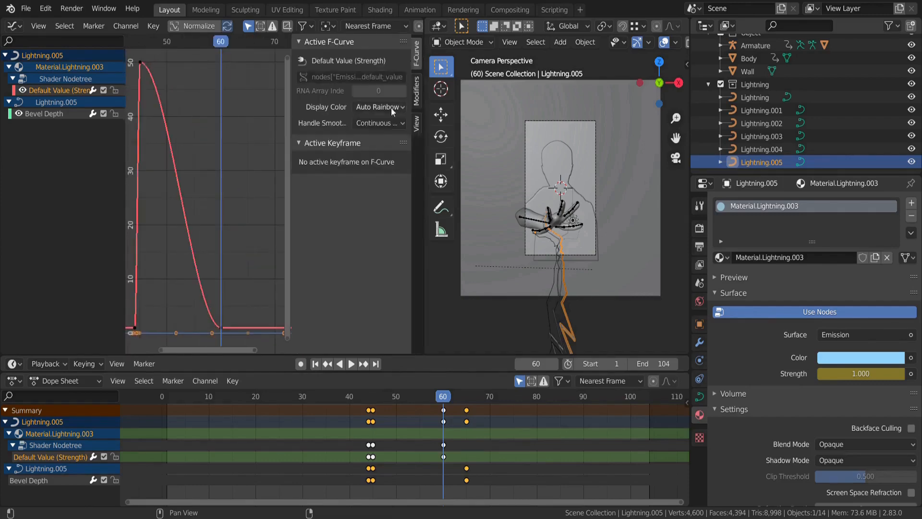
{"action": "left_click", "coordinate": [417, 93]}
{"action": "left_click", "coordinate": [358, 60]}
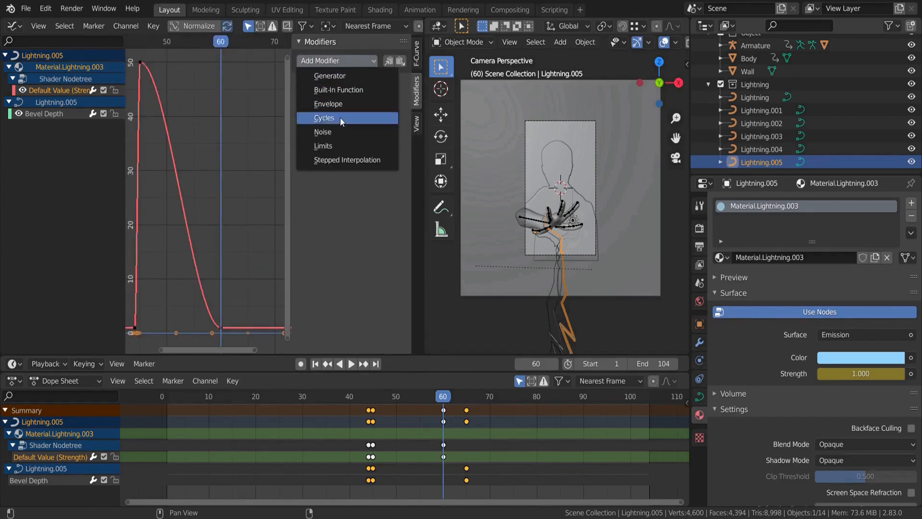
{"action": "left_click", "coordinate": [342, 129]}
{"action": "double_click", "coordinate": [337, 134]}
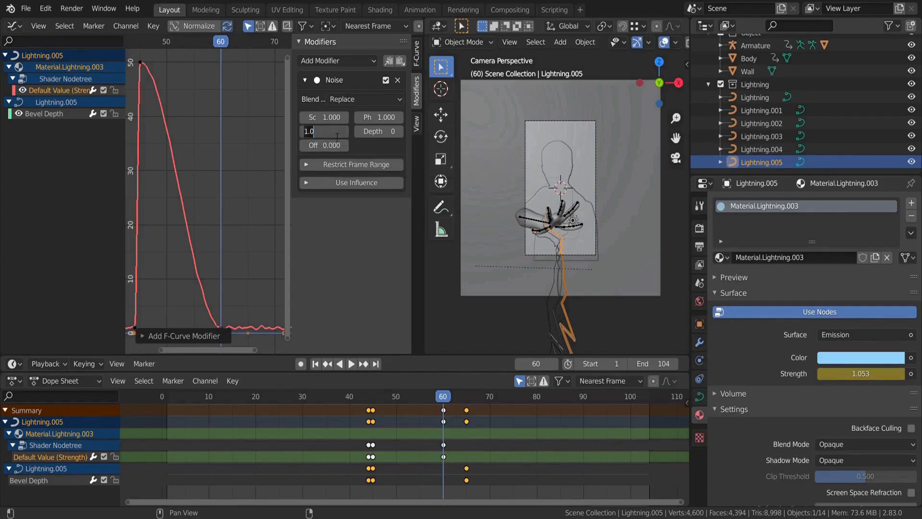
{"action": "type", "text": "100"}
{"action": "key", "text": "Return"}
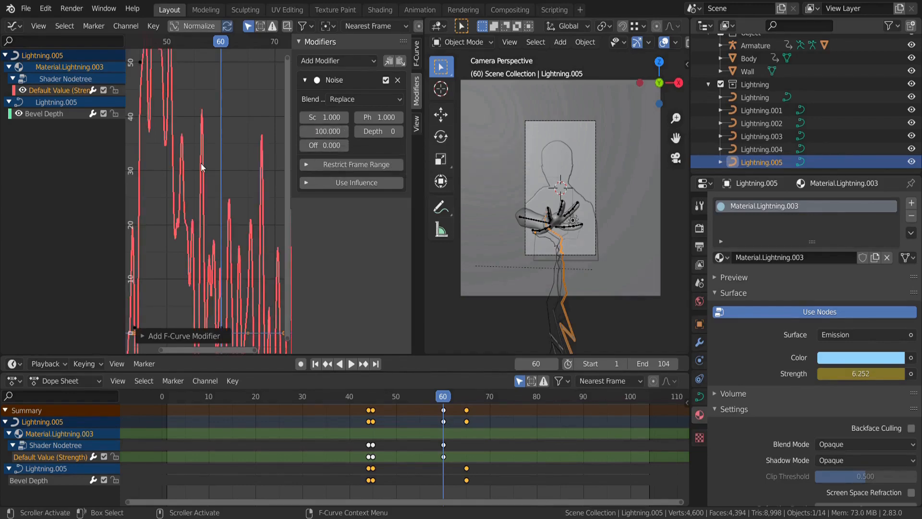
- Restrict the Noise modifier's frame range to start at 45 and end at 70
{"action": "left_click", "coordinate": [323, 165]}
{"action": "double_click", "coordinate": [335, 178]}
{"action": "type", "text": "45"}
{"action": "key", "text": "Return"}
{"action": "double_click", "coordinate": [393, 181]}
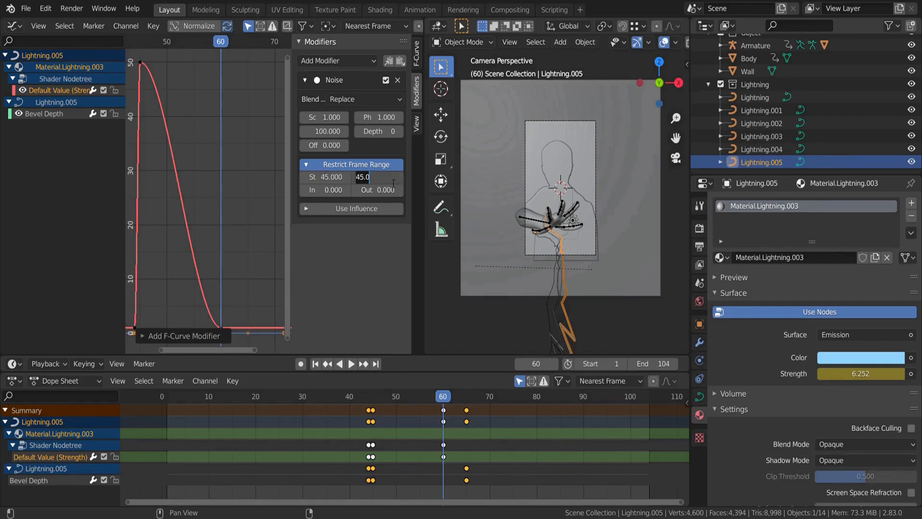
{"action": "type", "text": "70"}
{"action": "key", "text": "Return"}
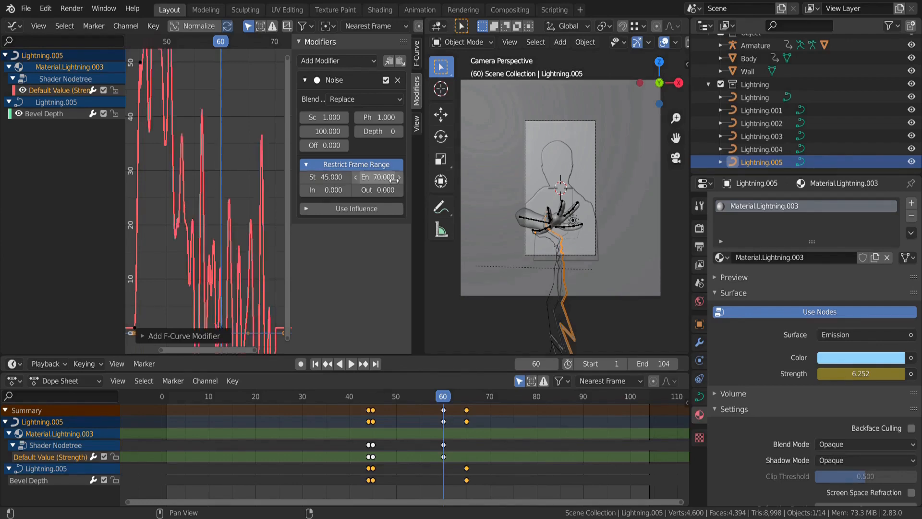
- Add a Limits modifier to the strength curve with Minimum Y enabled and set to 1
{"action": "left_click", "coordinate": [333, 60]}
{"action": "left_click", "coordinate": [336, 120]}
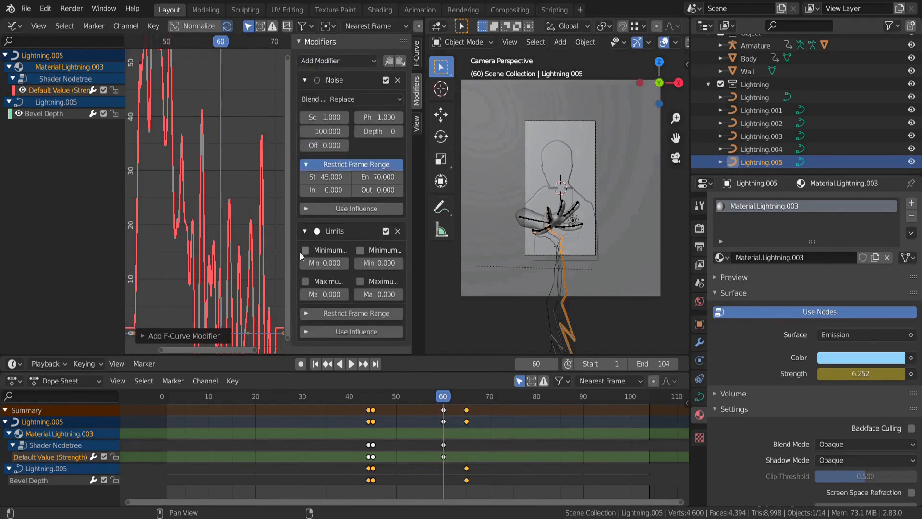
{"action": "left_click_drag", "start_coordinate": [291, 252], "coordinate": [280, 251]}
{"action": "left_click", "coordinate": [352, 249]}
{"action": "left_click", "coordinate": [383, 264]}
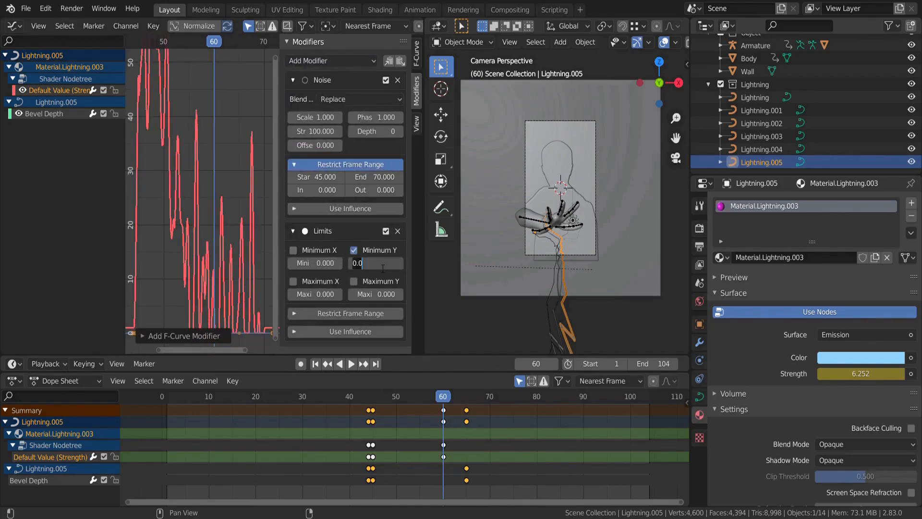
{"action": "type", "text": "1"}
{"action": "key", "text": "Return"}
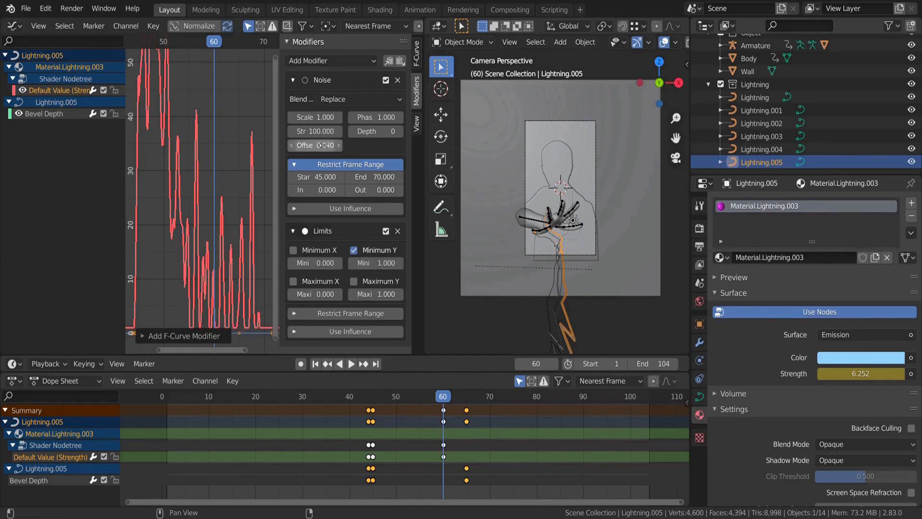
- Adjust the Noise modifier's scale and hide the Graph Editor's sidebar
{"action": "left_click", "coordinate": [292, 116]}
{"action": "key", "text": "n"}
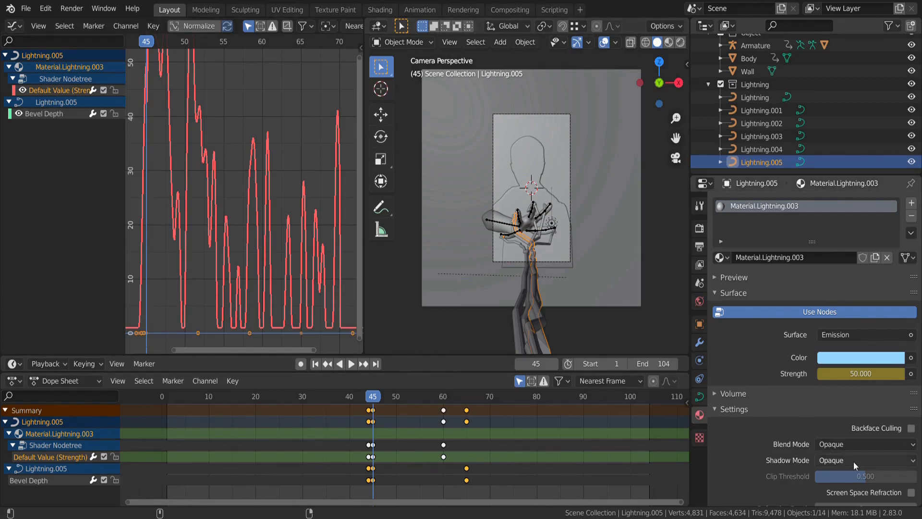
- Set the shadow mode of Material.Lightning.003 to None
{"action": "left_click", "coordinate": [874, 462]}
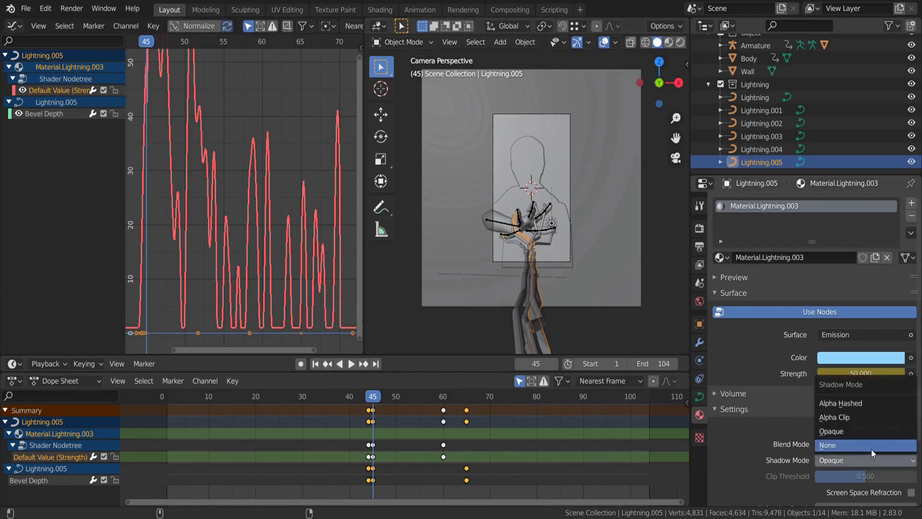
{"action": "left_click", "coordinate": [871, 447]}
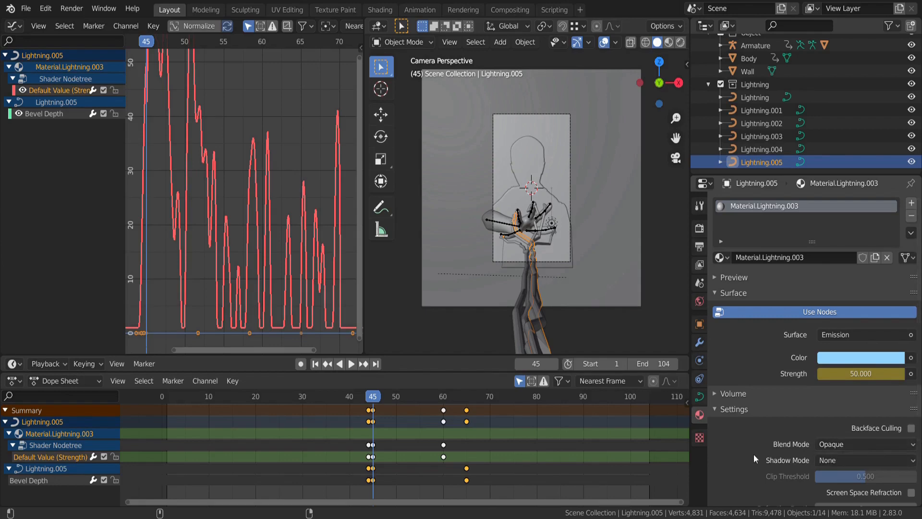
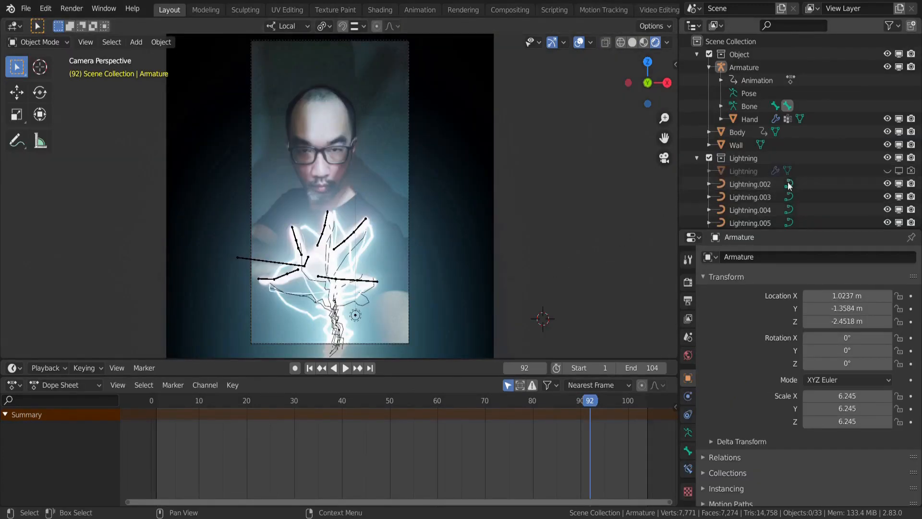
- Review the keyframes of several lightning curves, the Armature and the Body object
{"action": "scroll", "coordinate": [777, 183], "scroll_direction": "down", "scroll_amount": 5}
{"action": "left_click", "coordinate": [780, 146]}
{"action": "scroll", "coordinate": [797, 150], "scroll_direction": "down", "scroll_amount": 9}
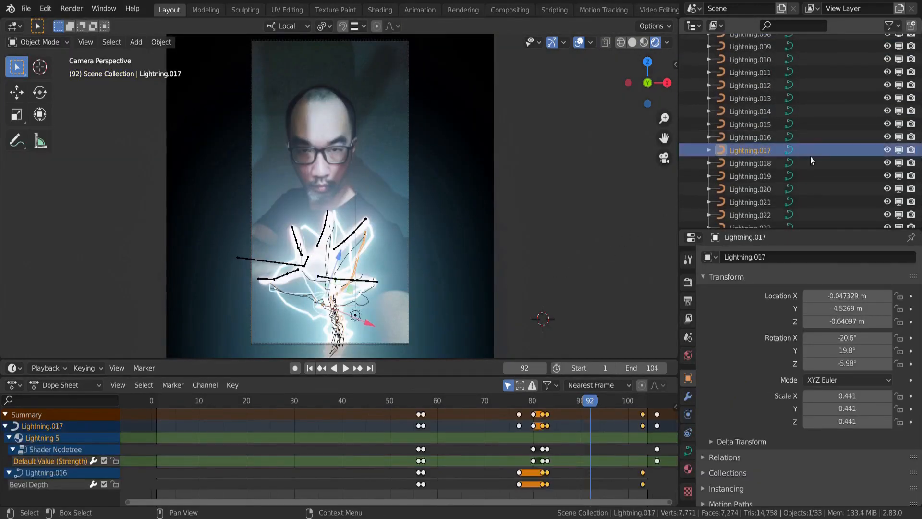
{"action": "left_click", "coordinate": [756, 174]}
{"action": "scroll", "coordinate": [816, 169], "scroll_direction": "up", "scroll_amount": 14}
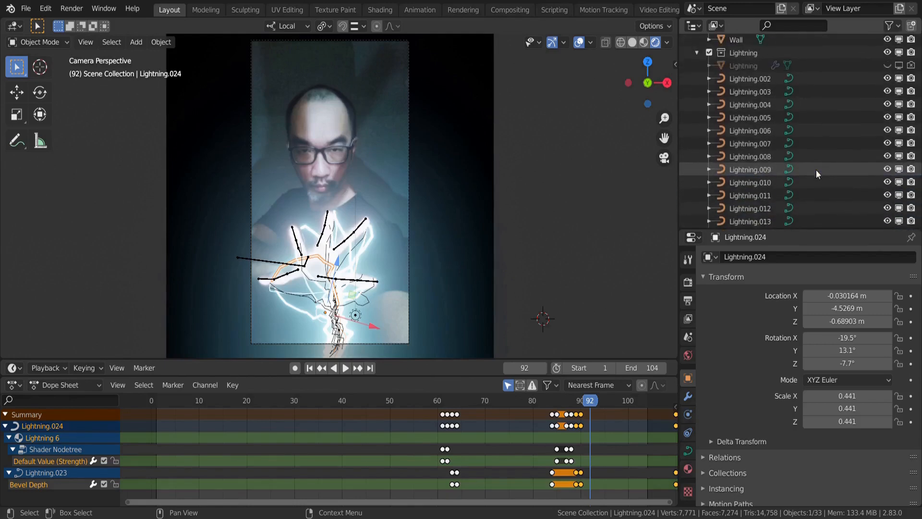
{"action": "left_click", "coordinate": [744, 68]}
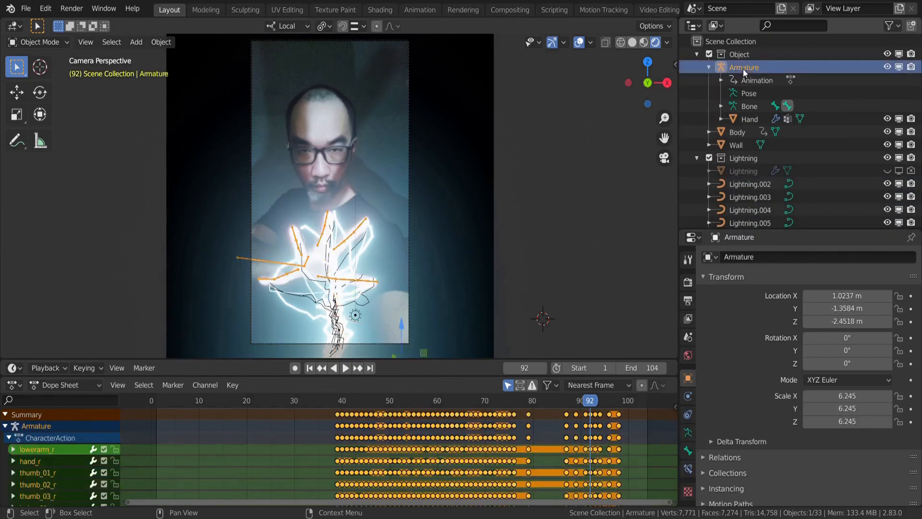
{"action": "left_click", "coordinate": [741, 133]}
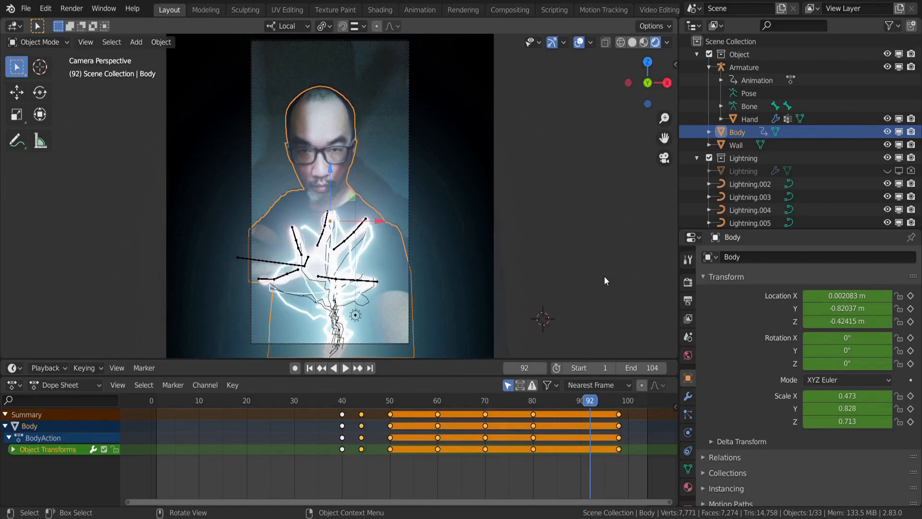
- Set the scene's output frame range to start at 10 and end at 94
{"action": "left_click", "coordinate": [688, 300]}
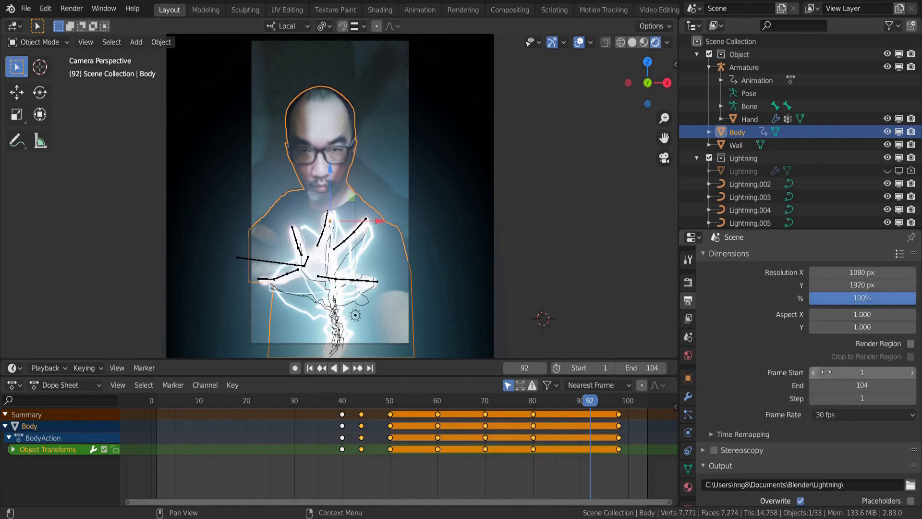
{"action": "left_click", "coordinate": [884, 374]}
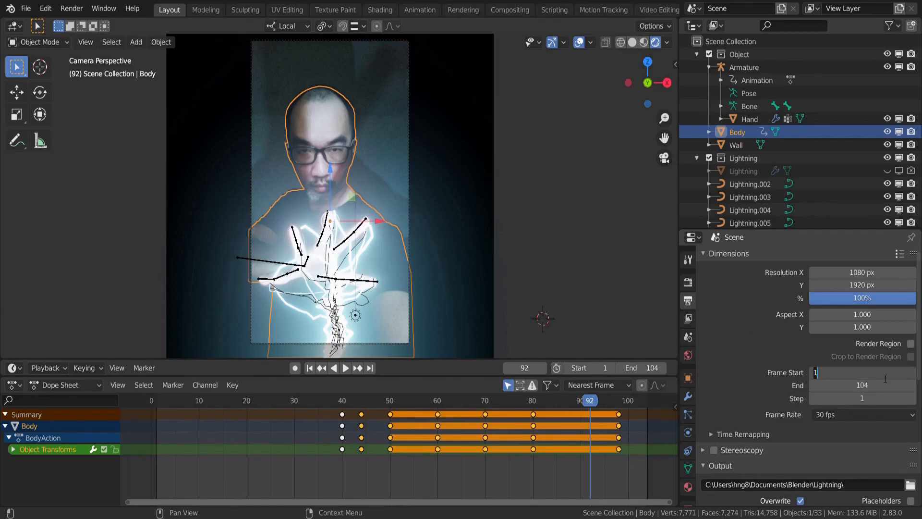
{"action": "type", "text": "10"}
{"action": "key", "text": "Return"}
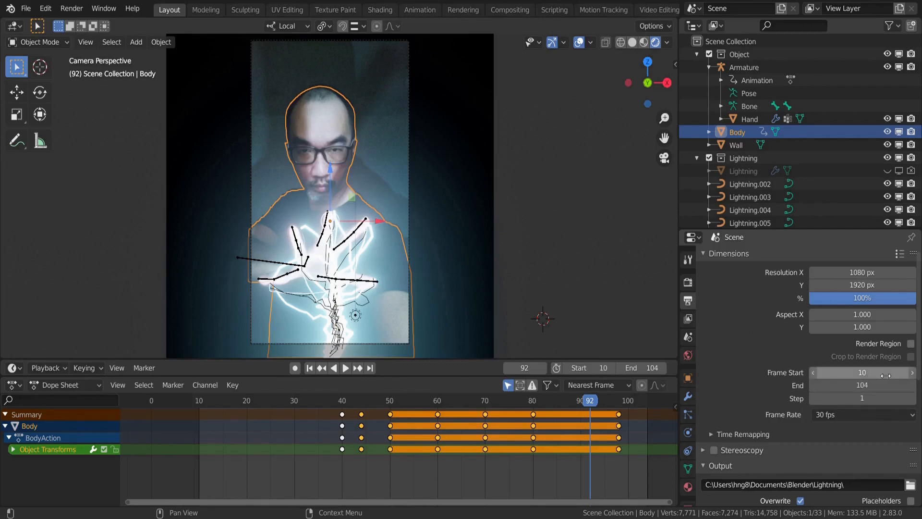
{"action": "left_click", "coordinate": [881, 389]}
{"action": "type", "text": "94"}
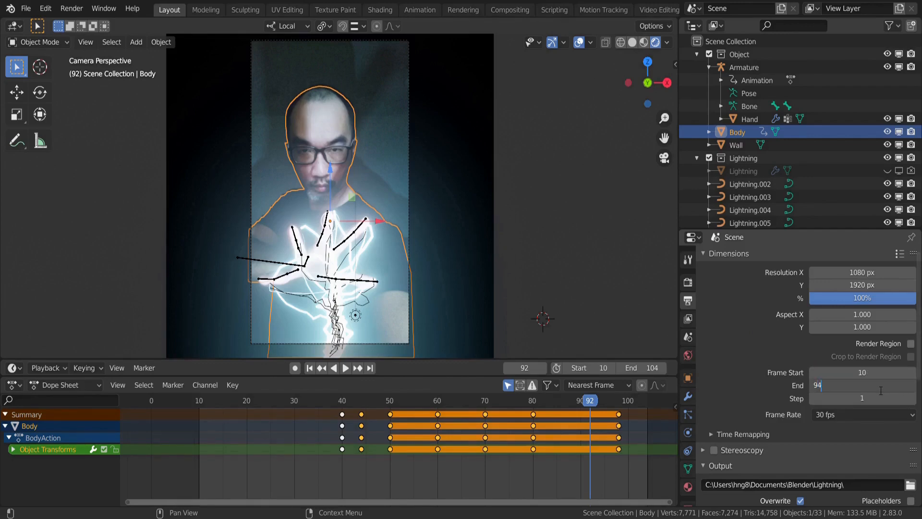
{"action": "key", "text": "Return"}
{"action": "scroll", "coordinate": [756, 333], "scroll_direction": "down", "scroll_amount": 8}
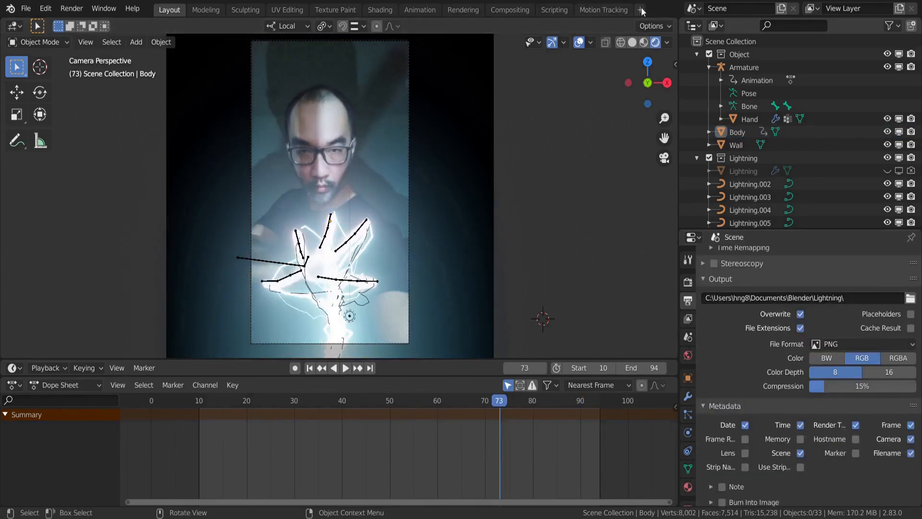
- Add a Video Editing workspace and set the output file format to FFmpeg video
{"action": "left_click", "coordinate": [641, 9]}
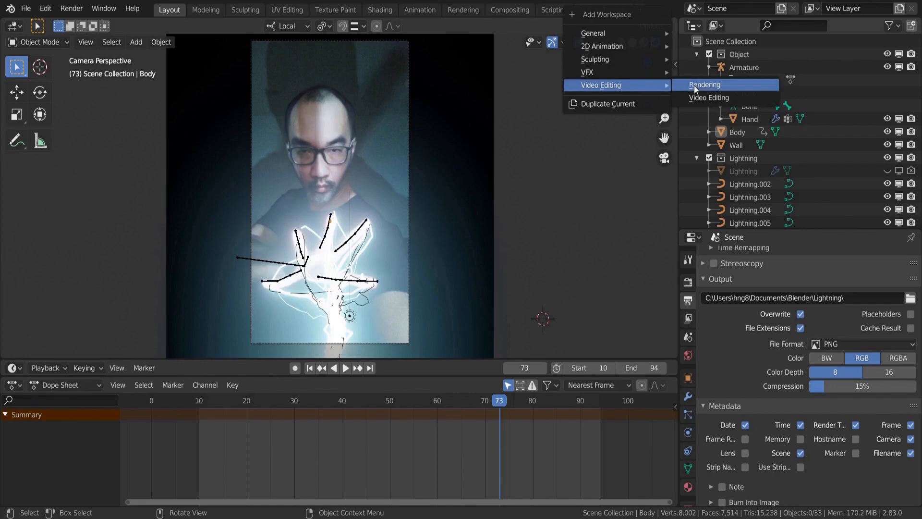
{"action": "left_click", "coordinate": [704, 98]}
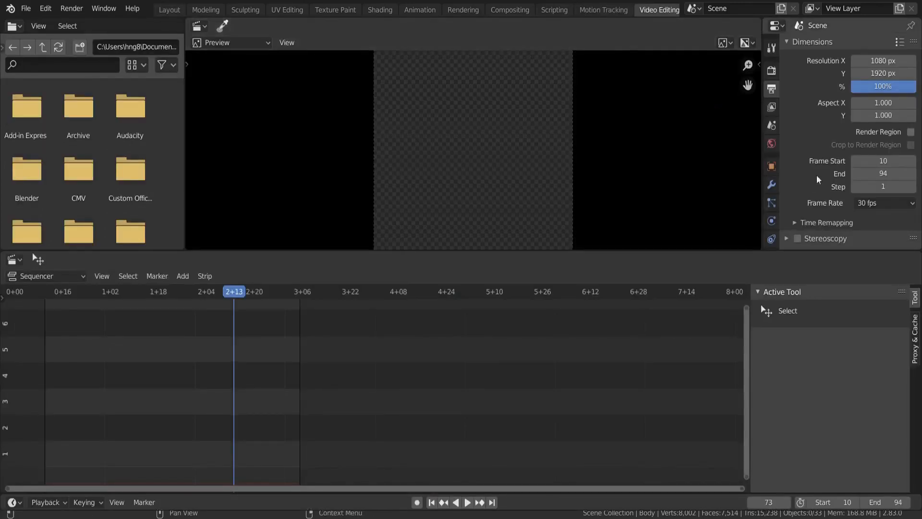
{"action": "scroll", "coordinate": [815, 176], "scroll_direction": "down", "scroll_amount": 7}
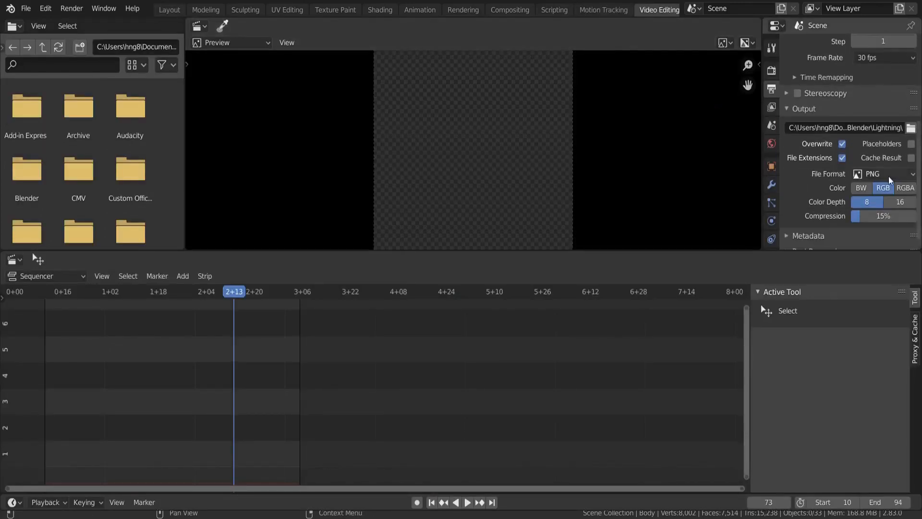
{"action": "left_click", "coordinate": [891, 174]}
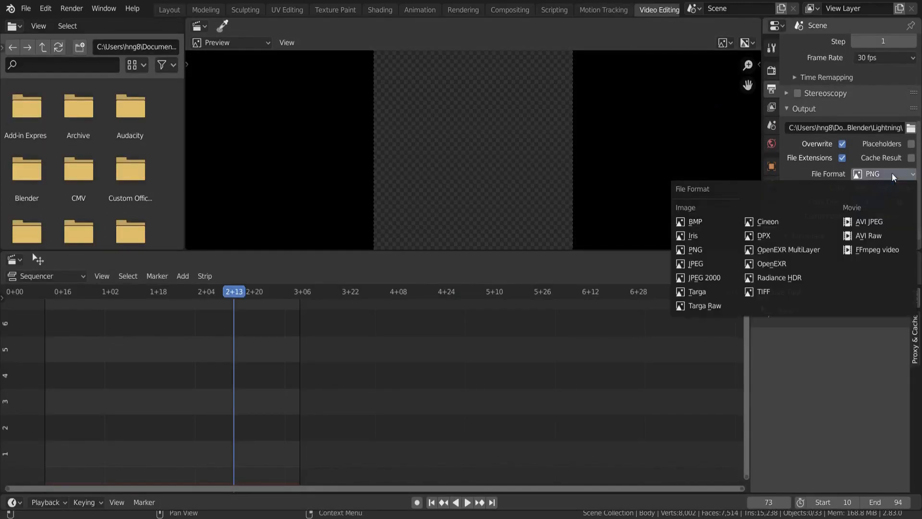
{"action": "left_click", "coordinate": [892, 249]}
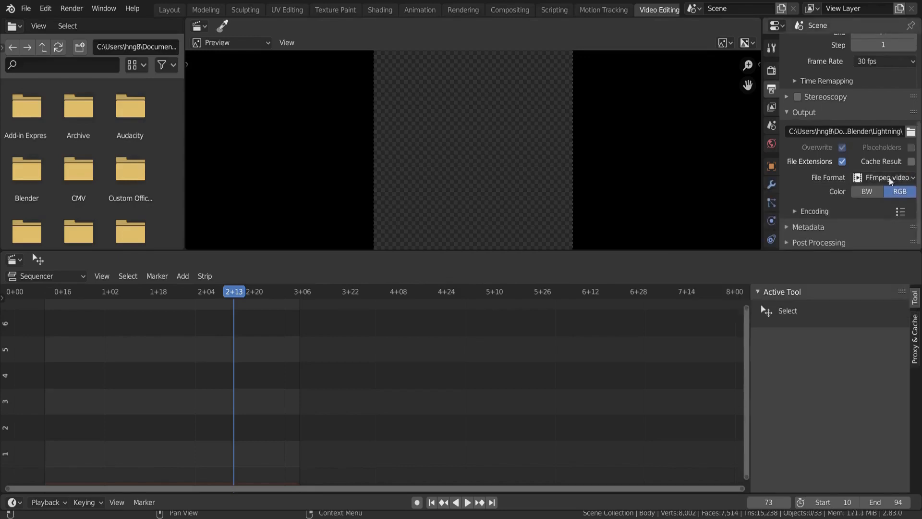
- Set the encoding container to MPEG-4 and the video output quality to Medium quality
{"action": "left_click", "coordinate": [796, 210]}
{"action": "scroll", "coordinate": [797, 211], "scroll_direction": "down", "scroll_amount": 5}
{"action": "left_click", "coordinate": [885, 106]}
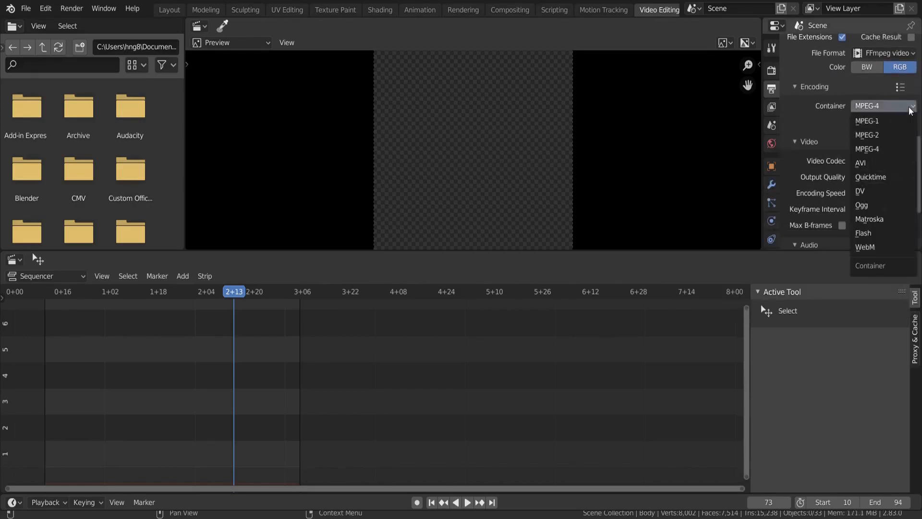
{"action": "left_click", "coordinate": [897, 149]}
{"action": "left_click", "coordinate": [886, 176]}
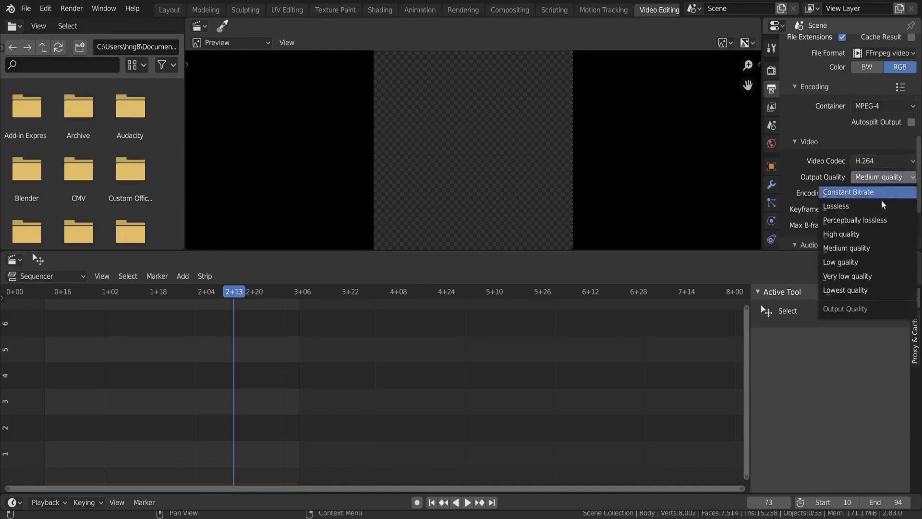
{"action": "left_click", "coordinate": [880, 247]}
- Set the output's audio codec to MP3
{"action": "scroll", "coordinate": [892, 186], "scroll_direction": "down", "scroll_amount": 5}
{"action": "left_click", "coordinate": [885, 175]}
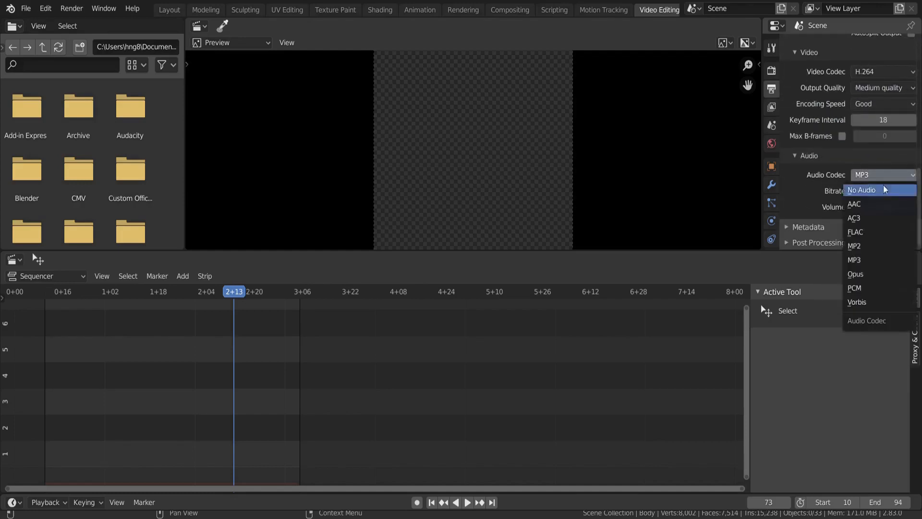
{"action": "left_click", "coordinate": [882, 258]}
- Add High Voltage.wav as a sound strip at frame 40 and enable its waveform display
{"action": "left_click_drag", "start_coordinate": [230, 292], "coordinate": [135, 292]}
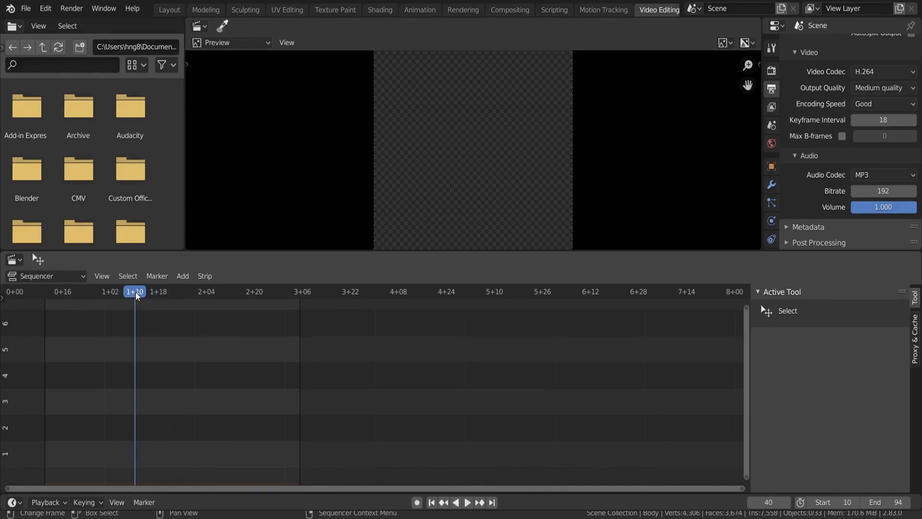
{"action": "left_click", "coordinate": [182, 275]}
{"action": "left_click", "coordinate": [205, 348]}
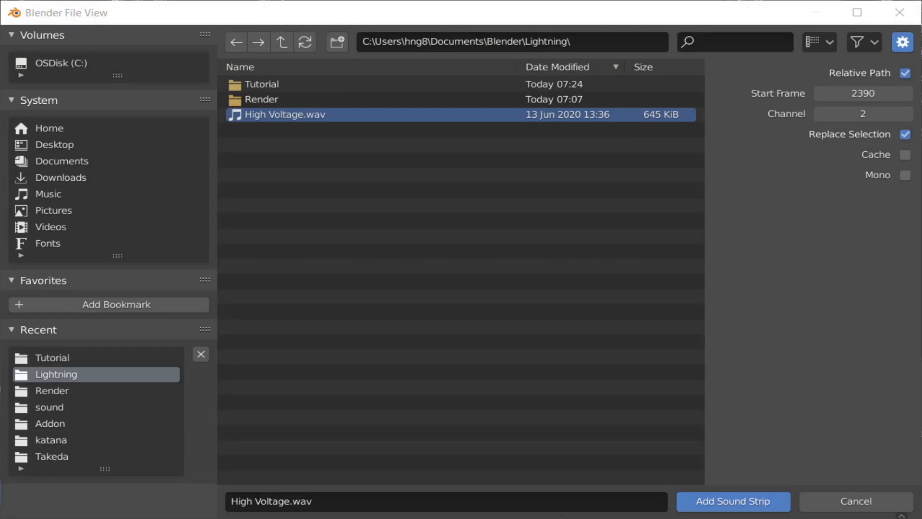
{"action": "left_click", "coordinate": [733, 501]}
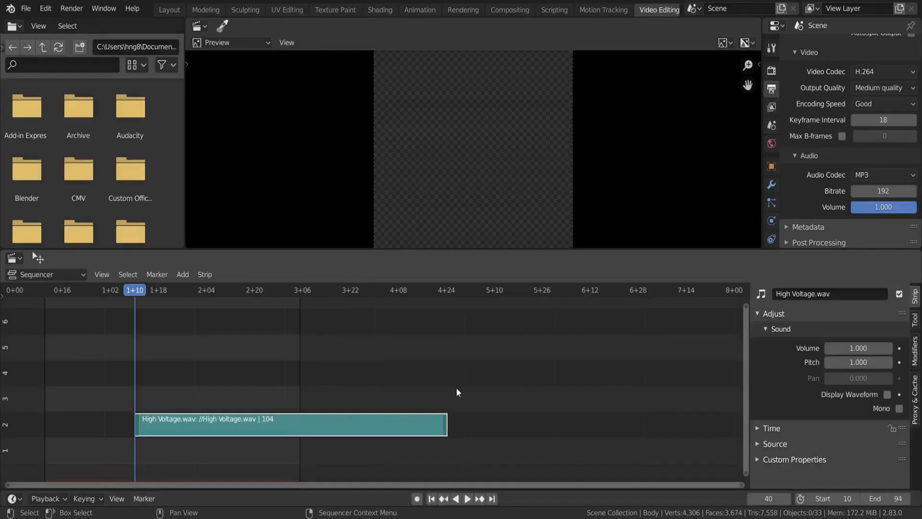
{"action": "left_click", "coordinate": [887, 394]}
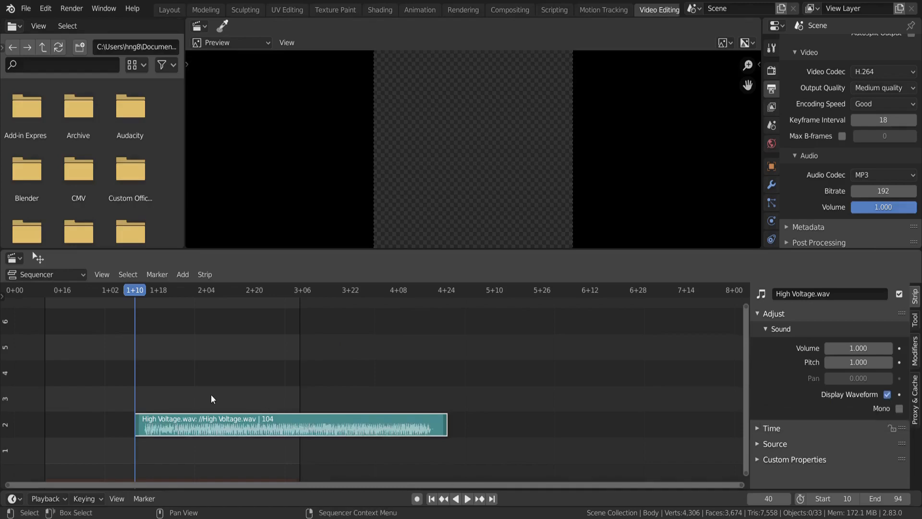
- Slide the High Voltage.wav strip about 3 frames earlier so its waveform begins at frame 40
{"action": "scroll", "coordinate": [211, 395], "scroll_direction": "up", "scroll_amount": 3}
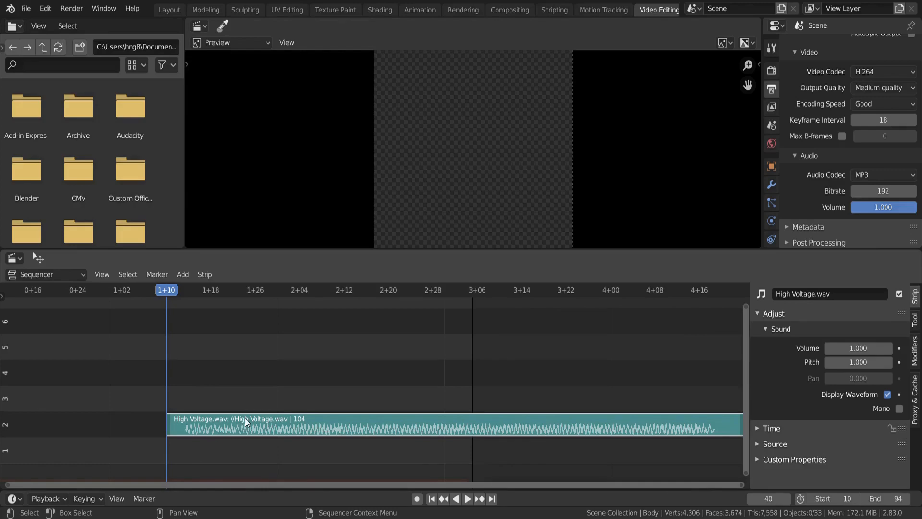
{"action": "key", "text": "g"}
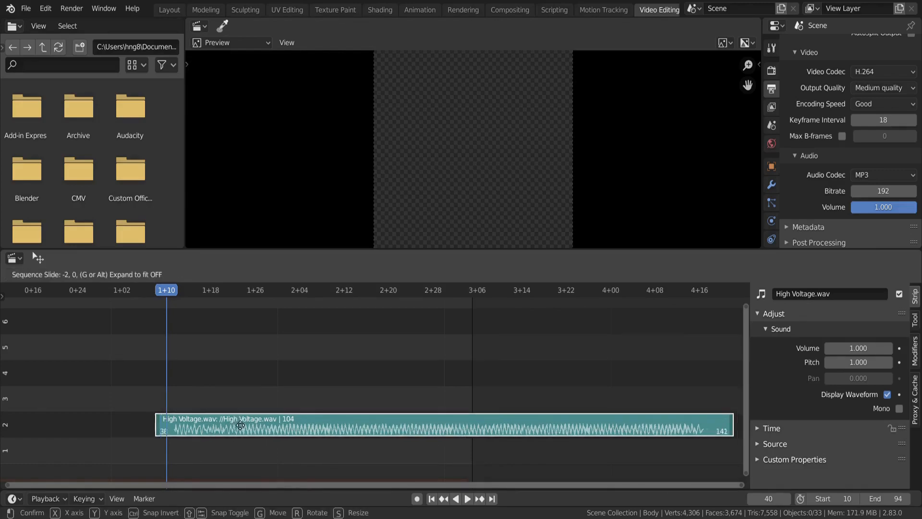
{"action": "left_click", "coordinate": [232, 426]}
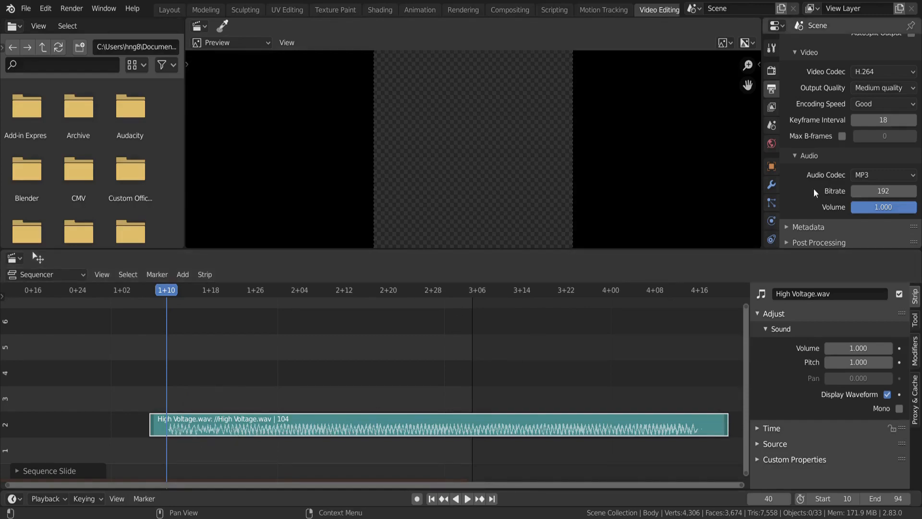
- Start rendering the animation as a video with sound
{"action": "left_click", "coordinate": [80, 10]}
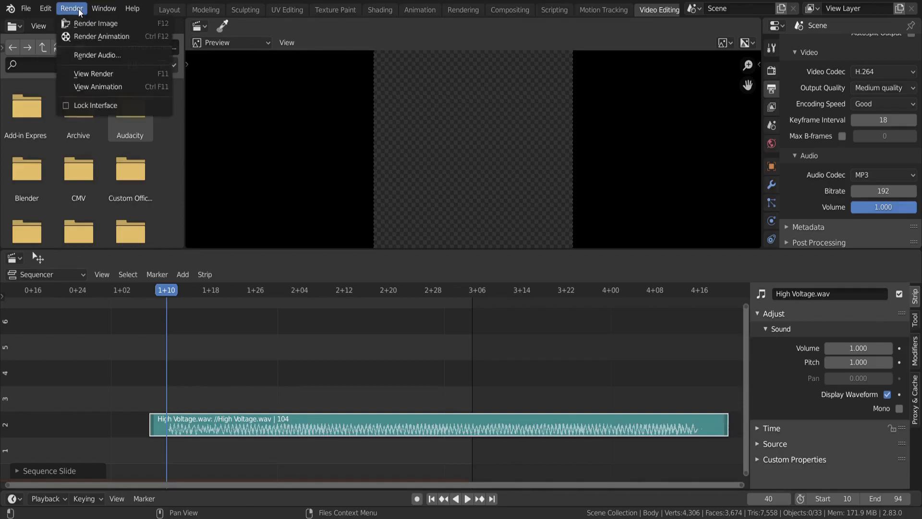